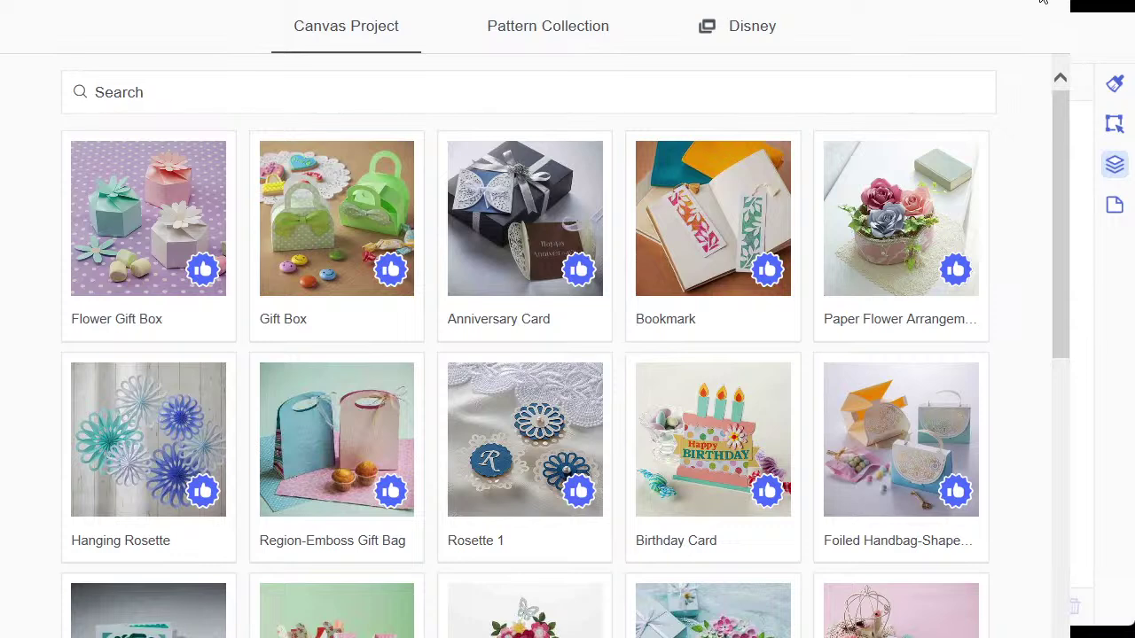
Step: Close the project template gallery to reach the blank mat
left_click(1043, 3)
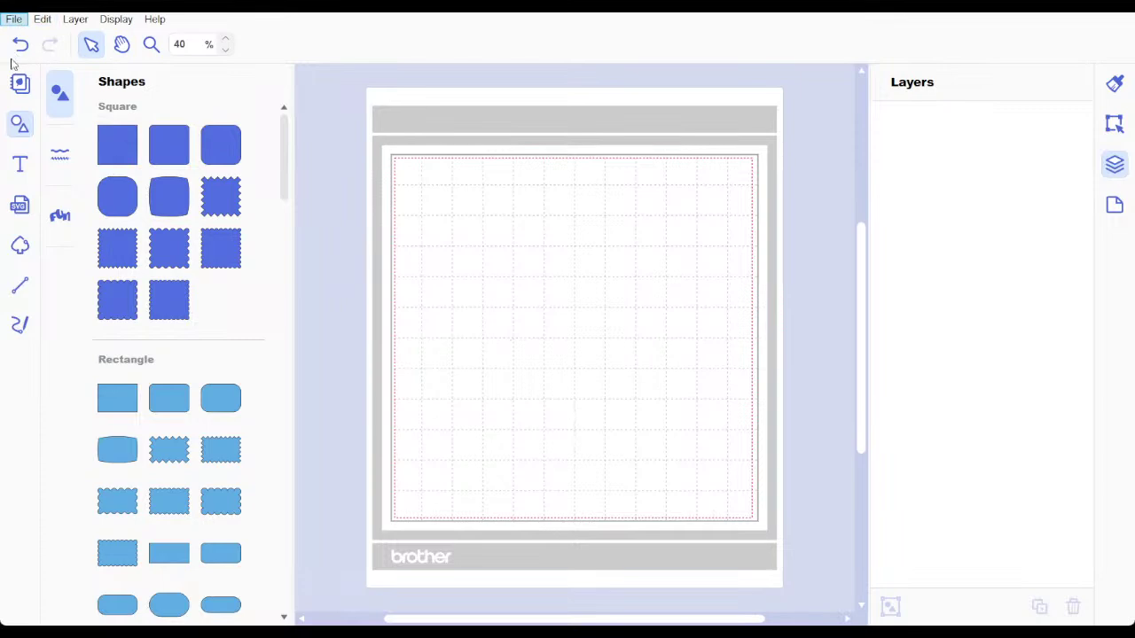
key("ctrl+o")
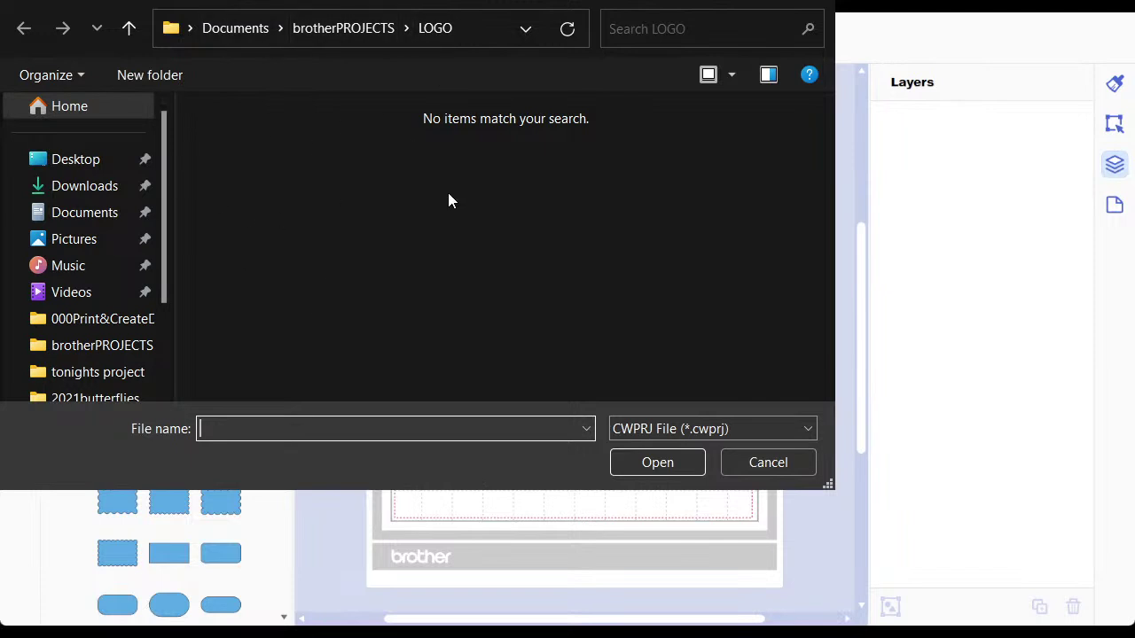
left_click(78, 222)
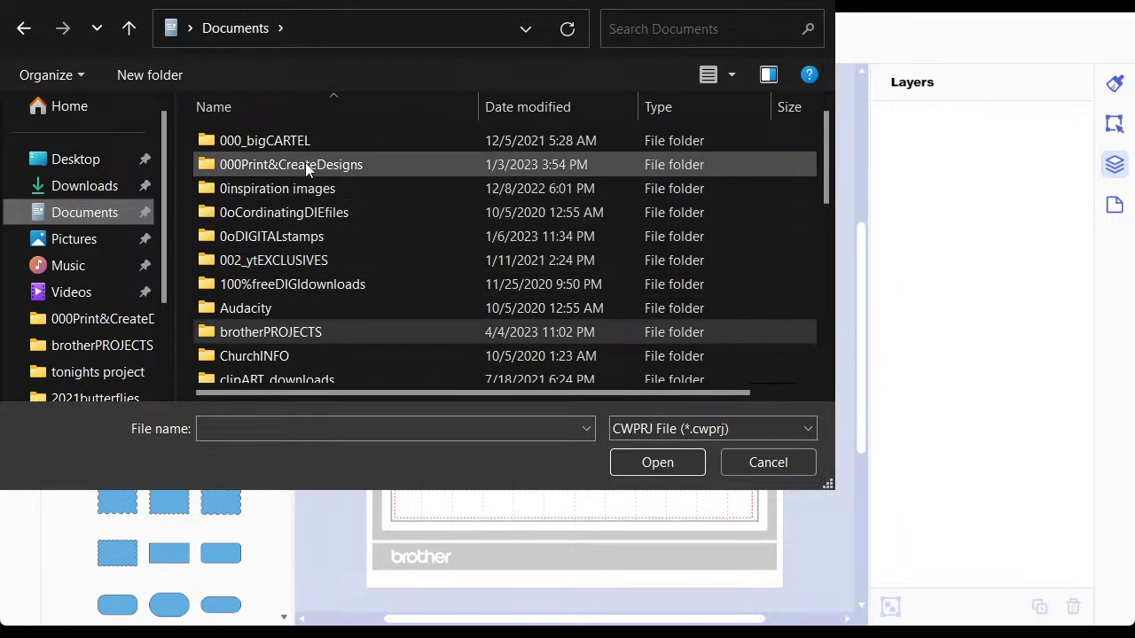
left_click(306, 242)
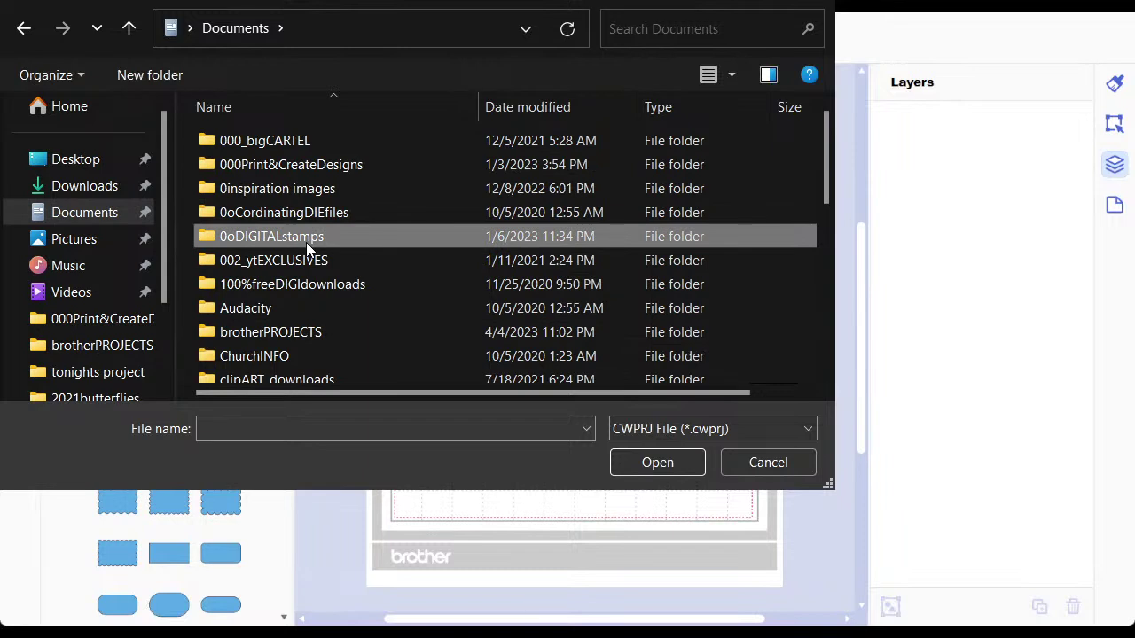
double_click(306, 242)
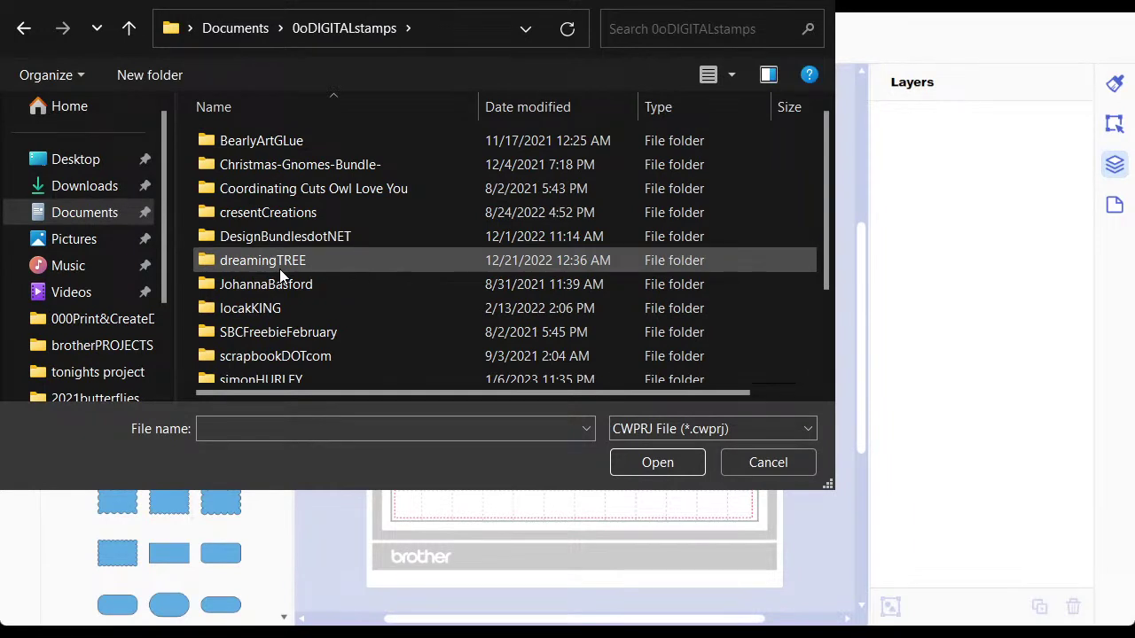
left_click(301, 144)
double_click(301, 143)
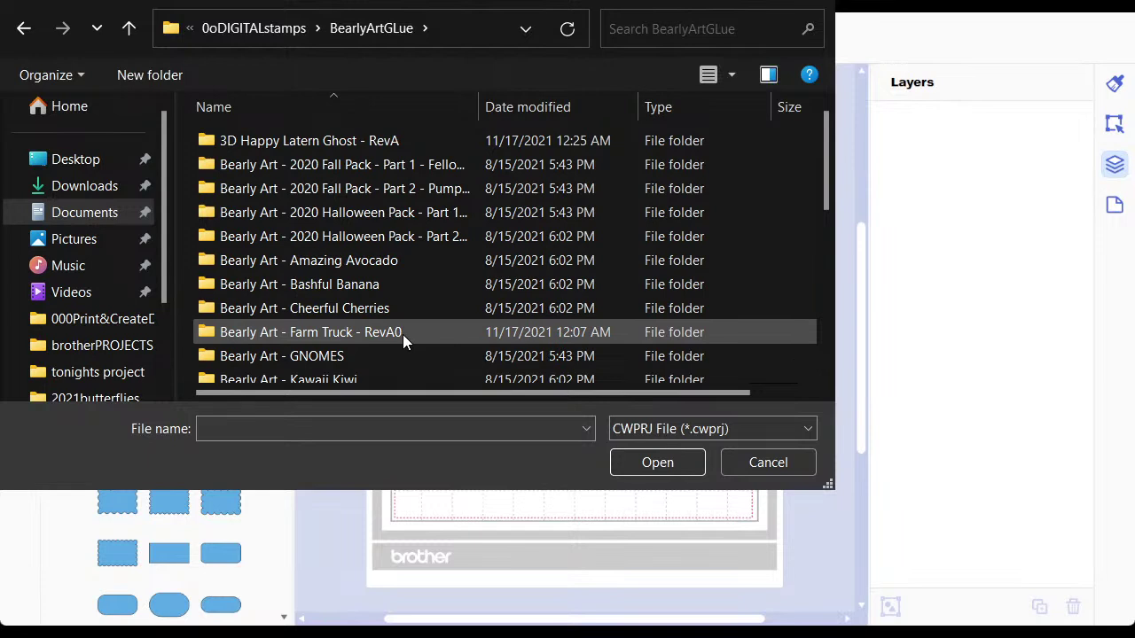
scroll(829, 169, "down", 1)
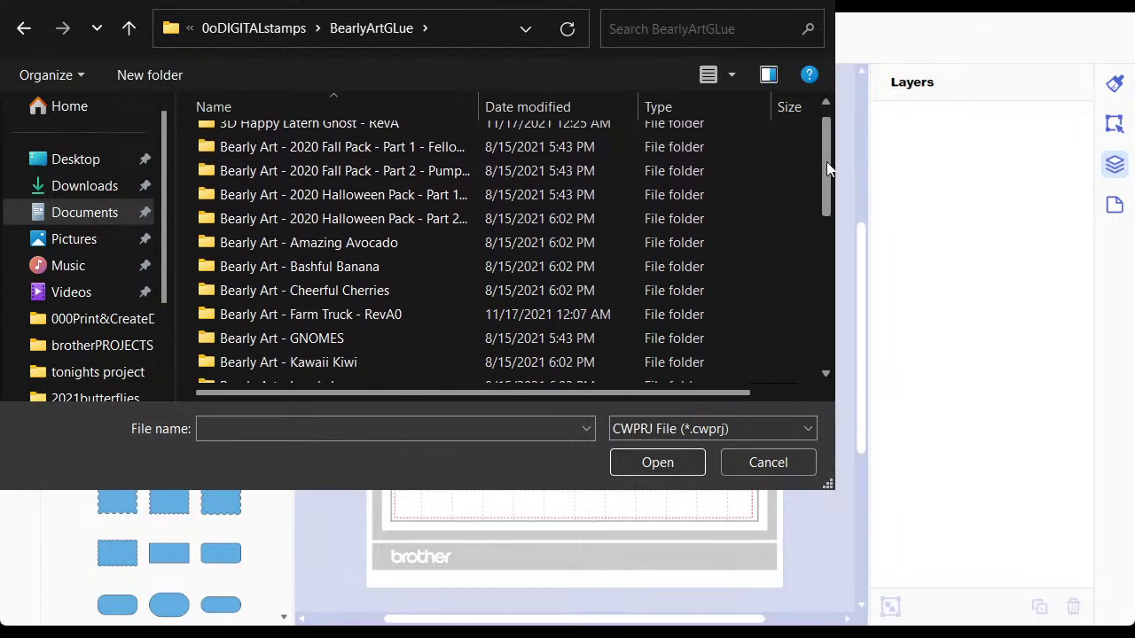
scroll(825, 173, "down", 2)
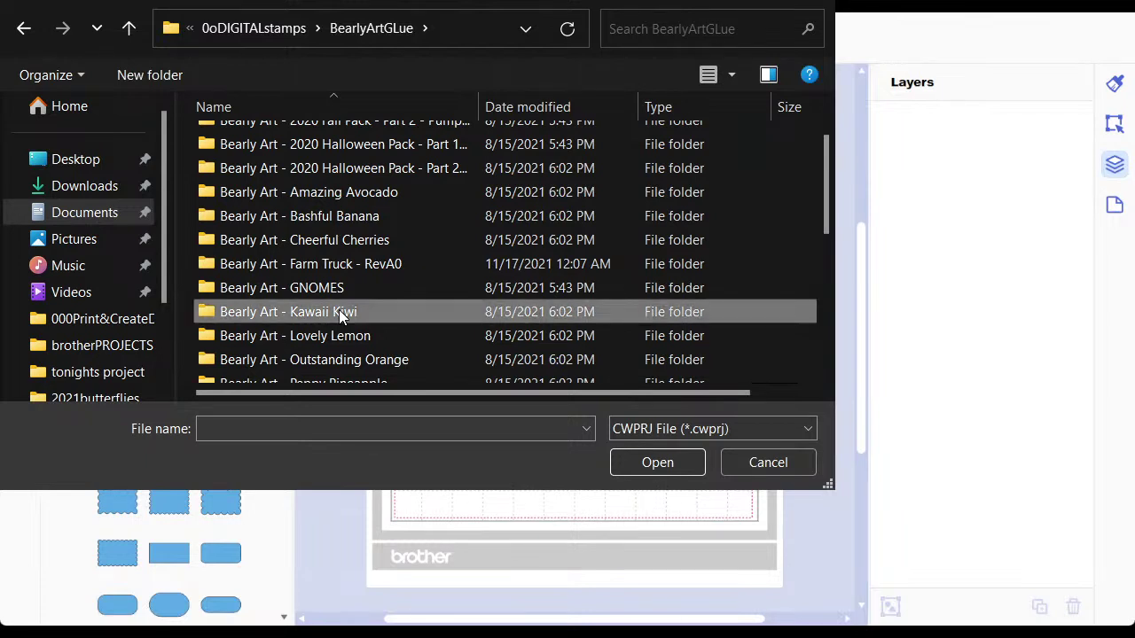
left_click(676, 466)
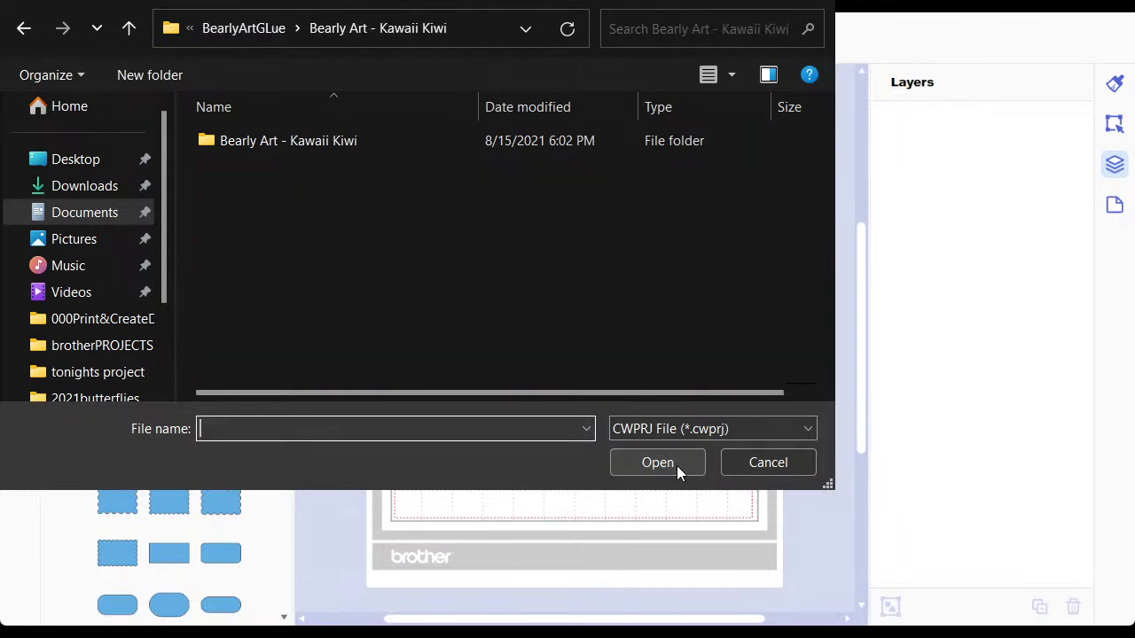
double_click(314, 140)
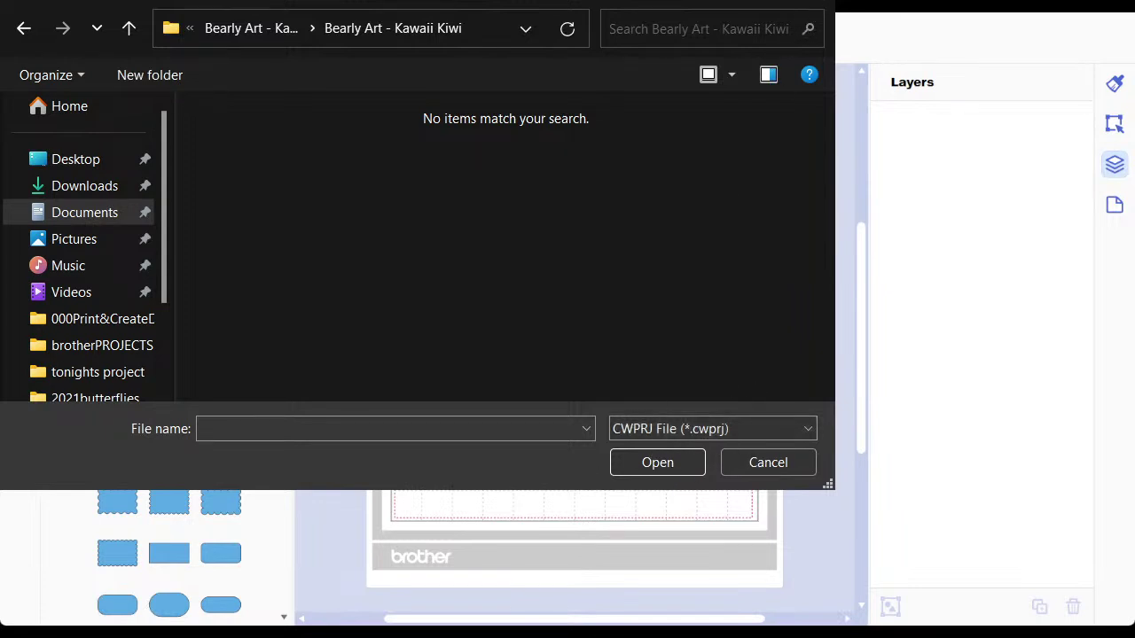
key("Escape")
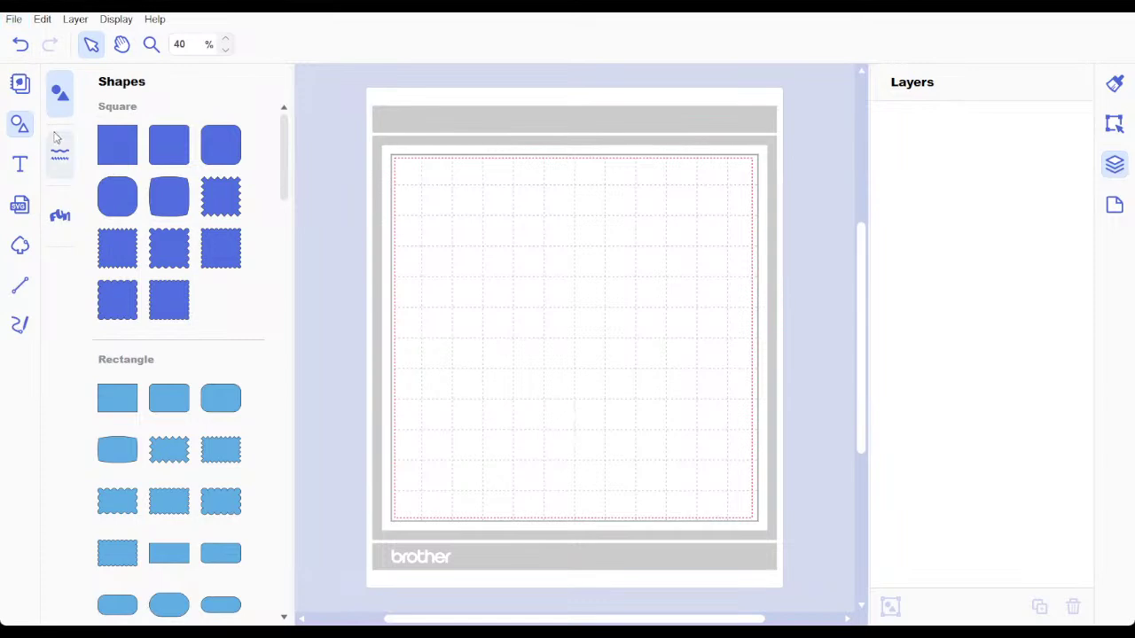
Step: Import Bearly Art - Kawaii Kiwi.svg from the nested Kawaii Kiwi folder under Documents, 0oDIGITALstamps, BearlyArtGLue
key("ctrl+o")
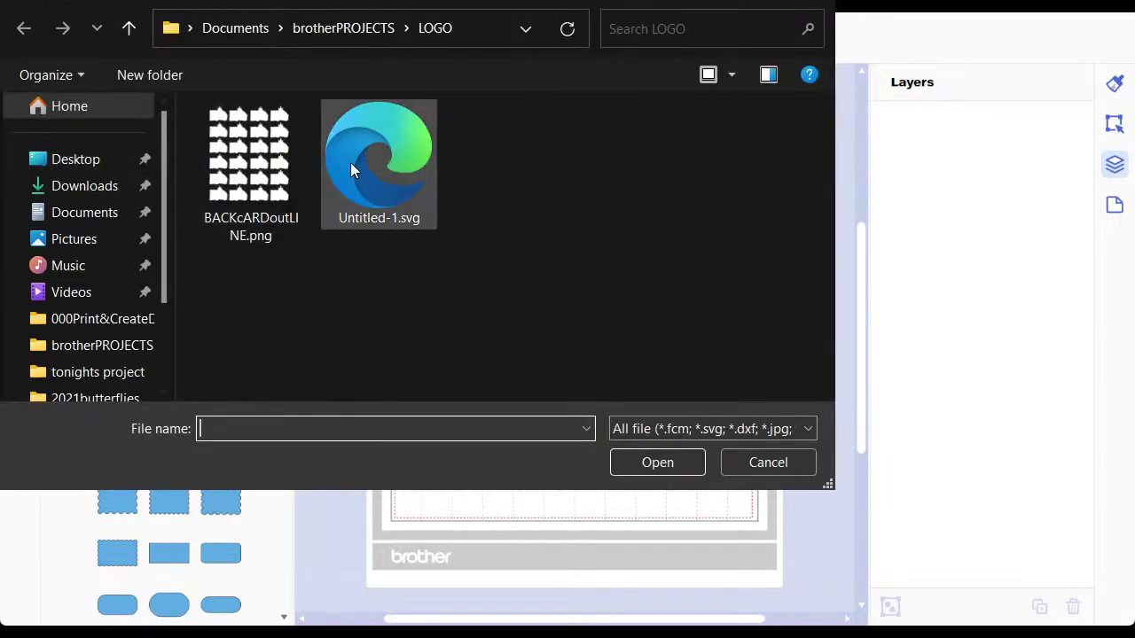
left_click(103, 226)
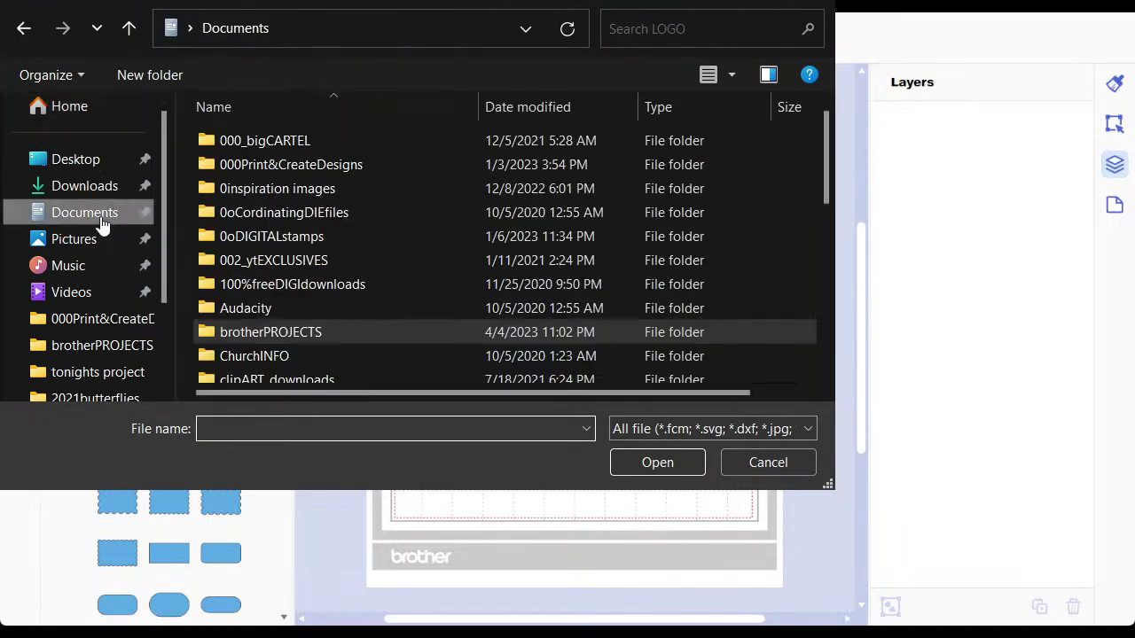
double_click(326, 236)
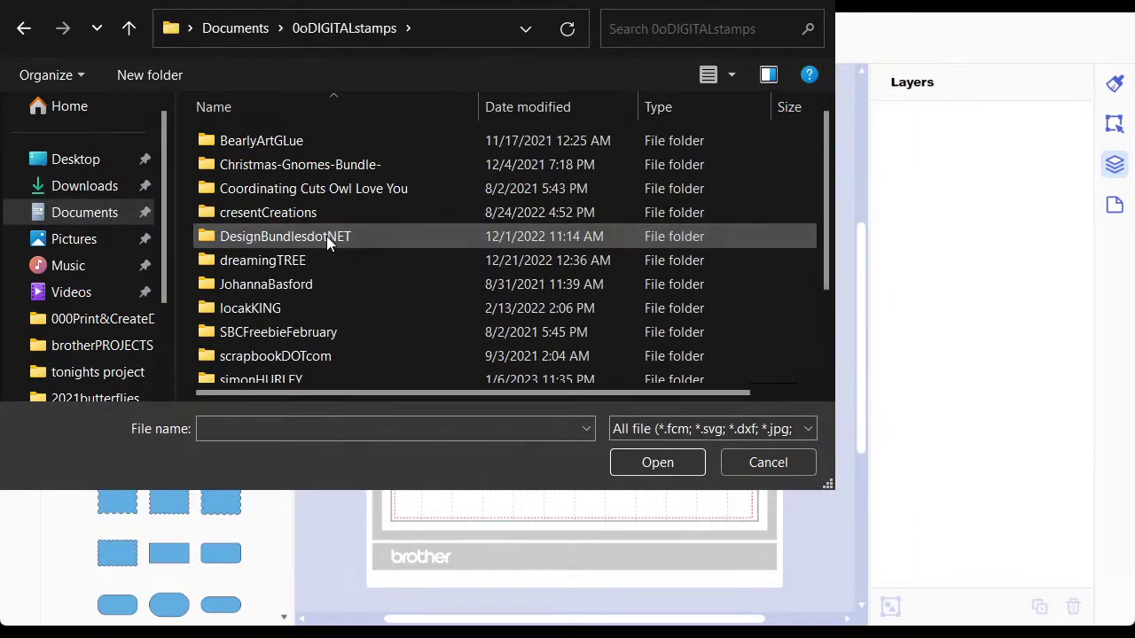
double_click(297, 140)
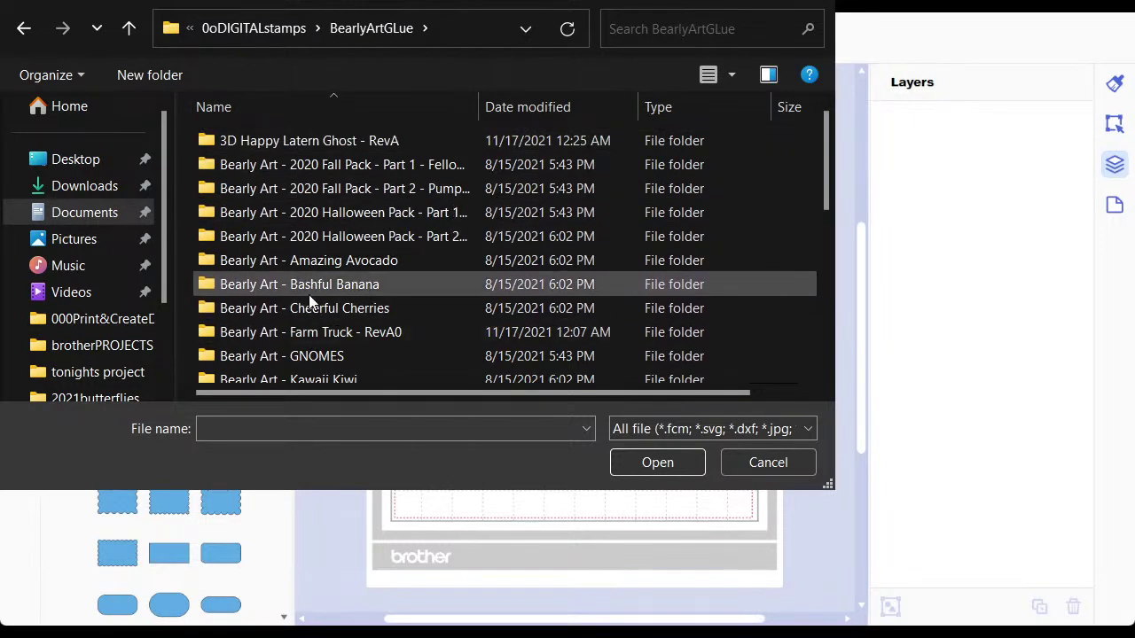
double_click(347, 377)
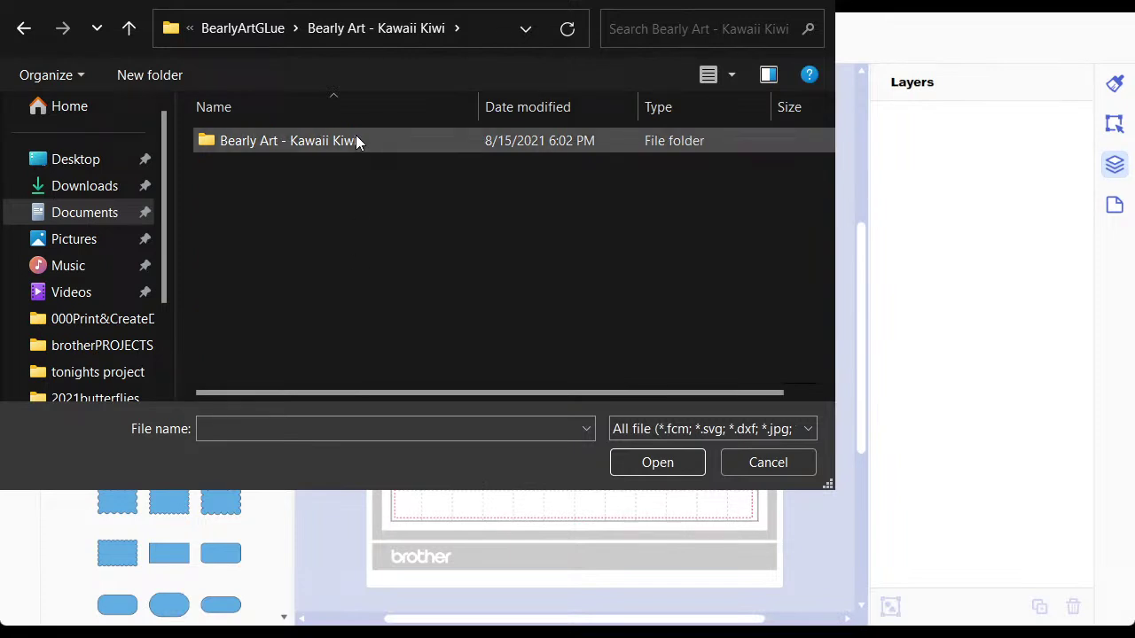
double_click(355, 137)
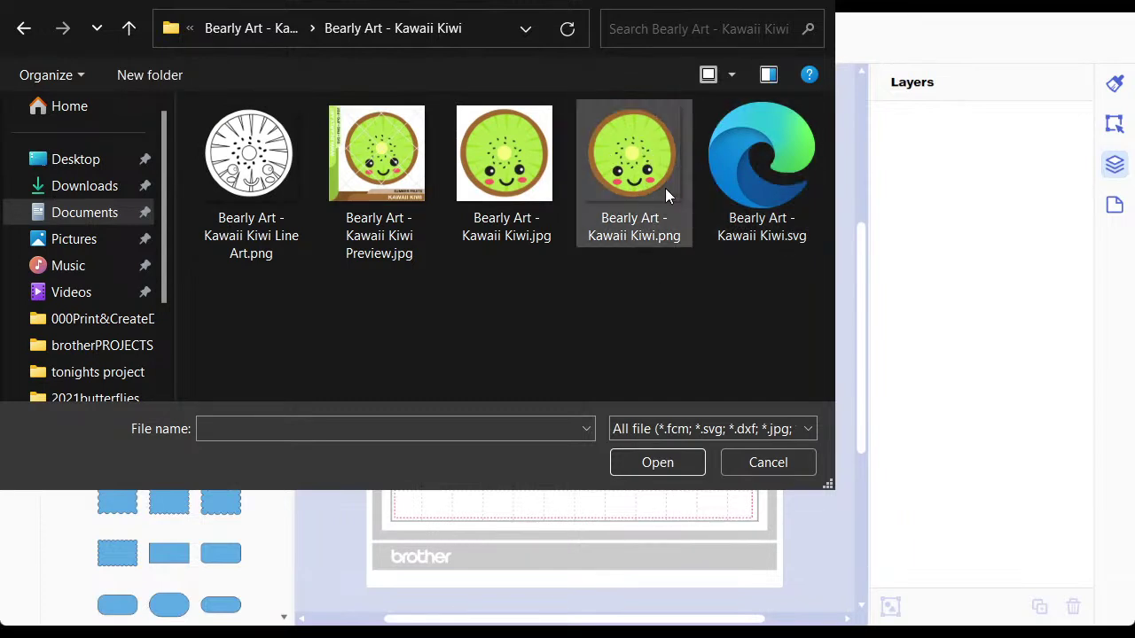
left_click(762, 190)
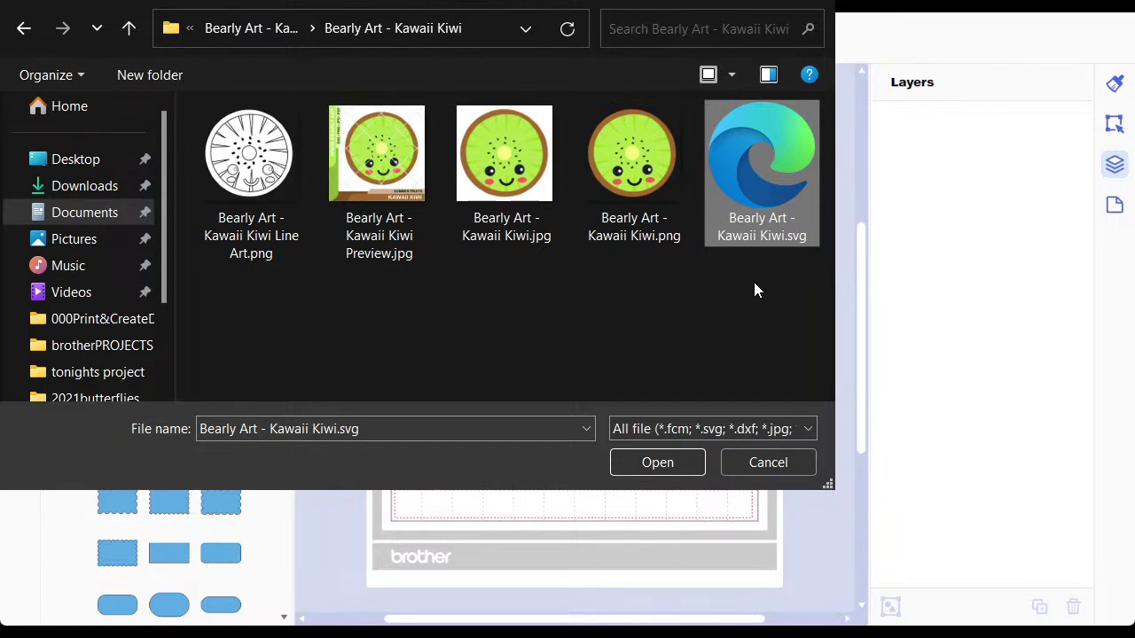
left_click(657, 462)
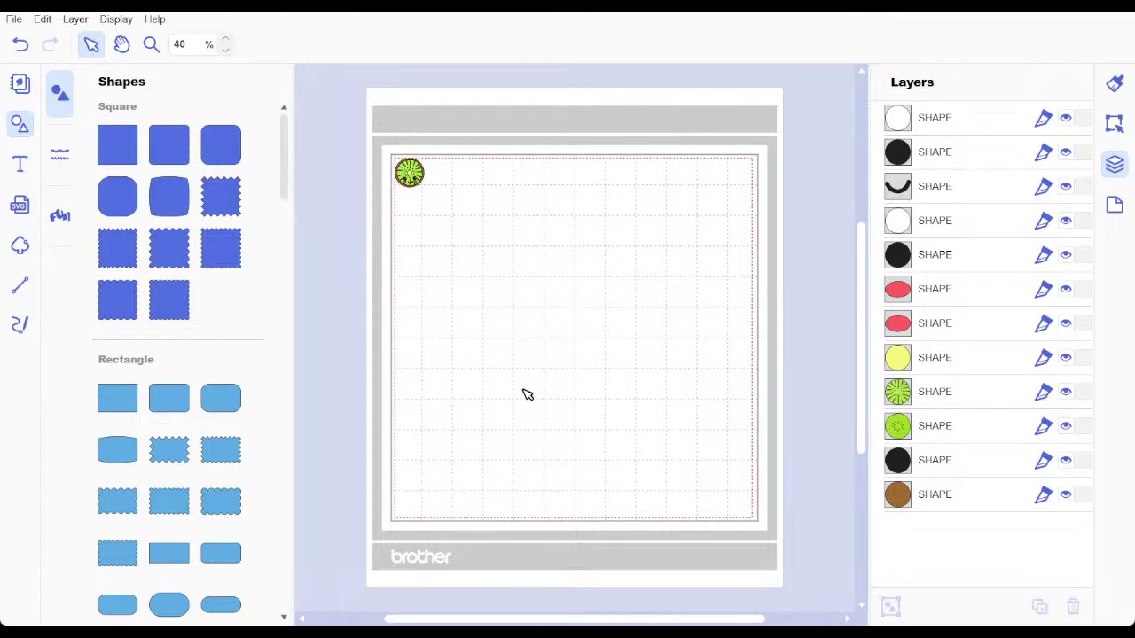
Step: Resize all the kiwi's shapes together to a width of 3 inches with the aspect ratio maintained, and deselect them
left_click_drag(433, 200, 393, 144)
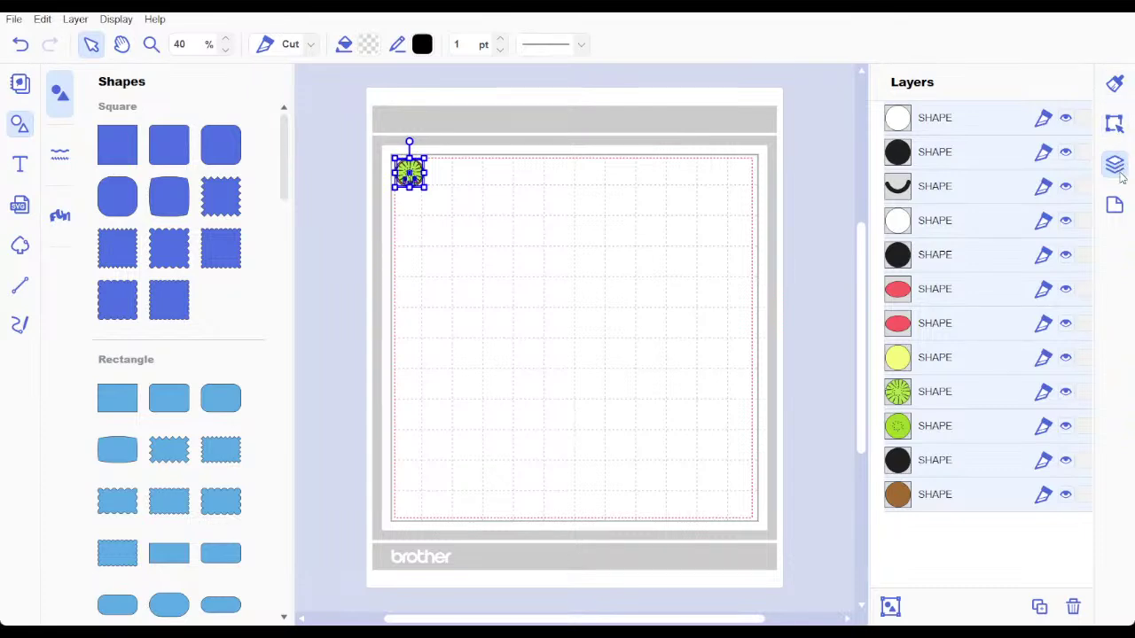
left_click(1114, 125)
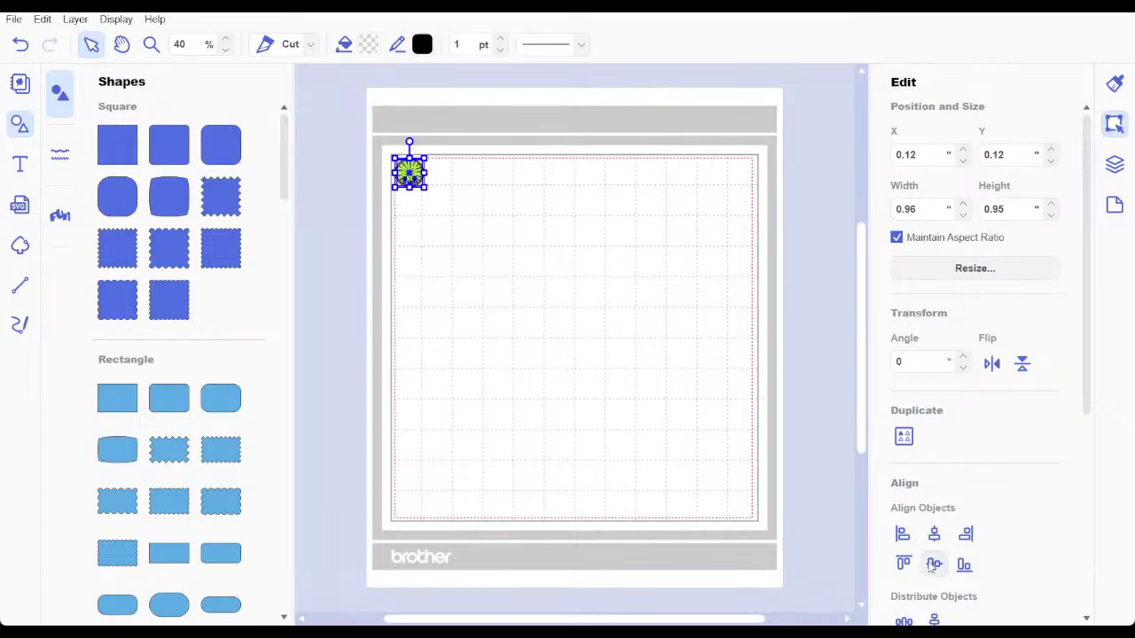
left_click_drag(1086, 347, 1089, 323)
double_click(919, 210)
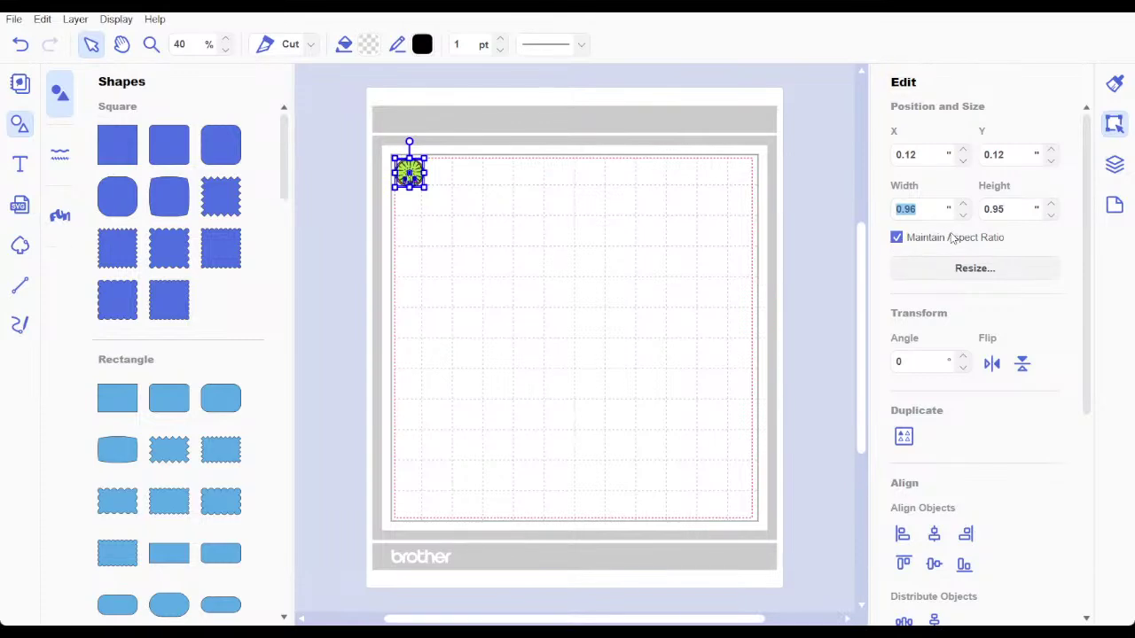
type("3")
key("Return")
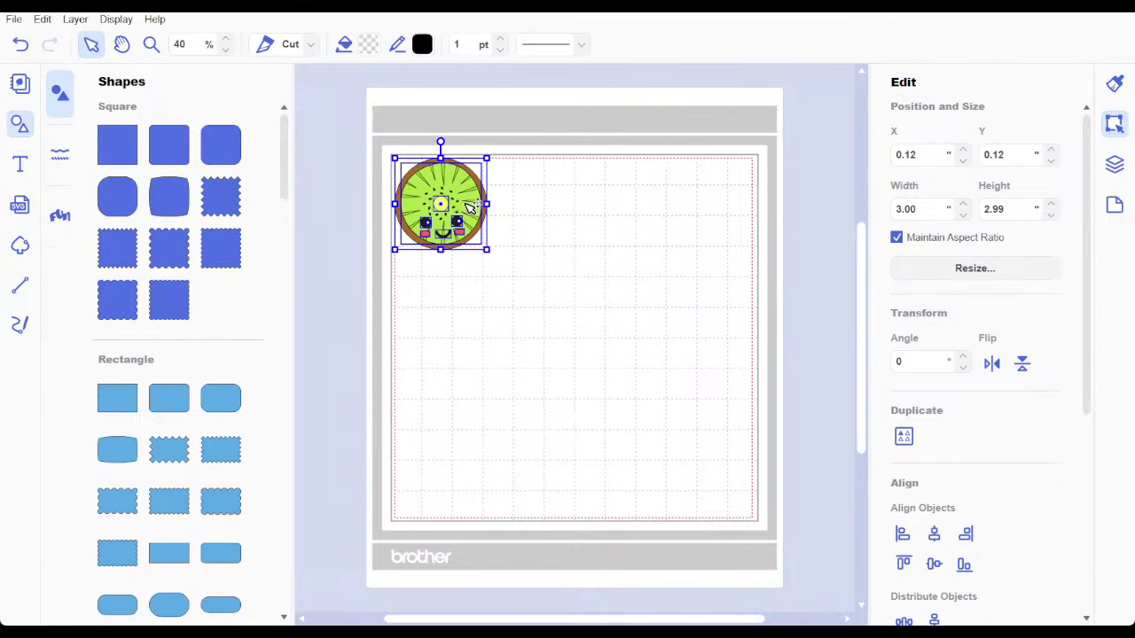
left_click(546, 238)
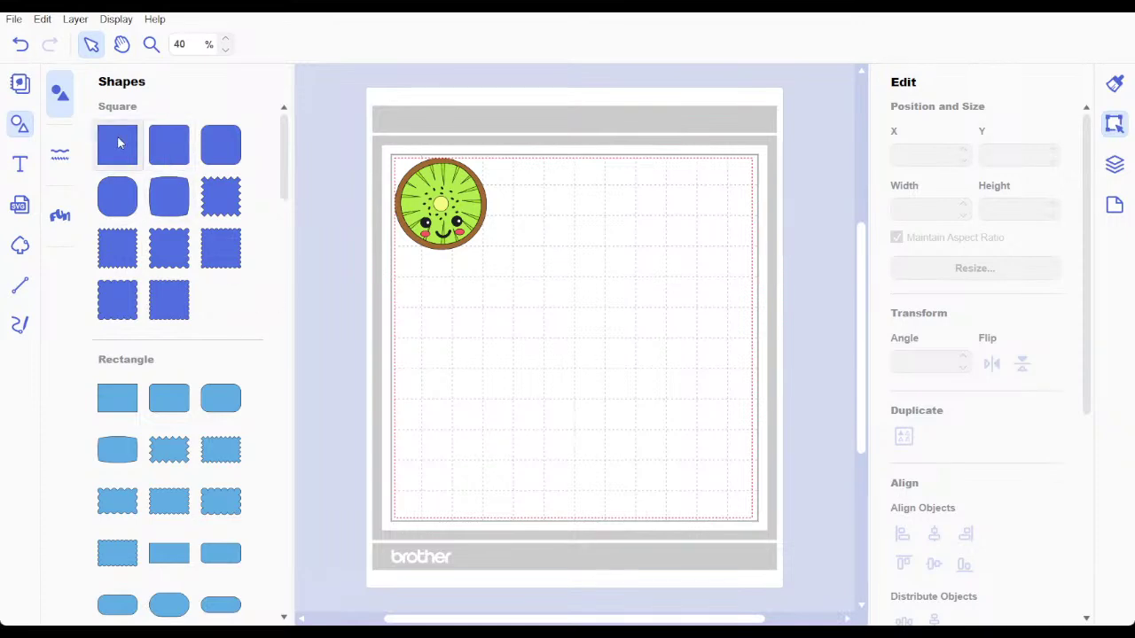
Step: Add a plain square to the mat, set its width to 4 inches, and place it just below the kiwi
left_click_drag(117, 145, 454, 389)
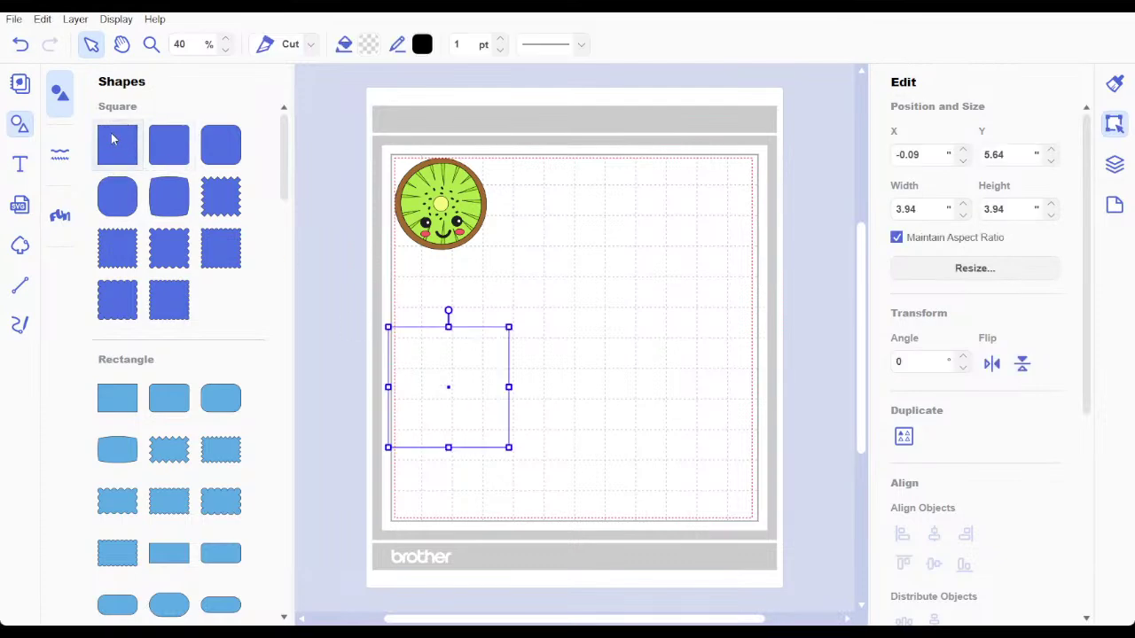
double_click(928, 210)
type("4")
key("Return")
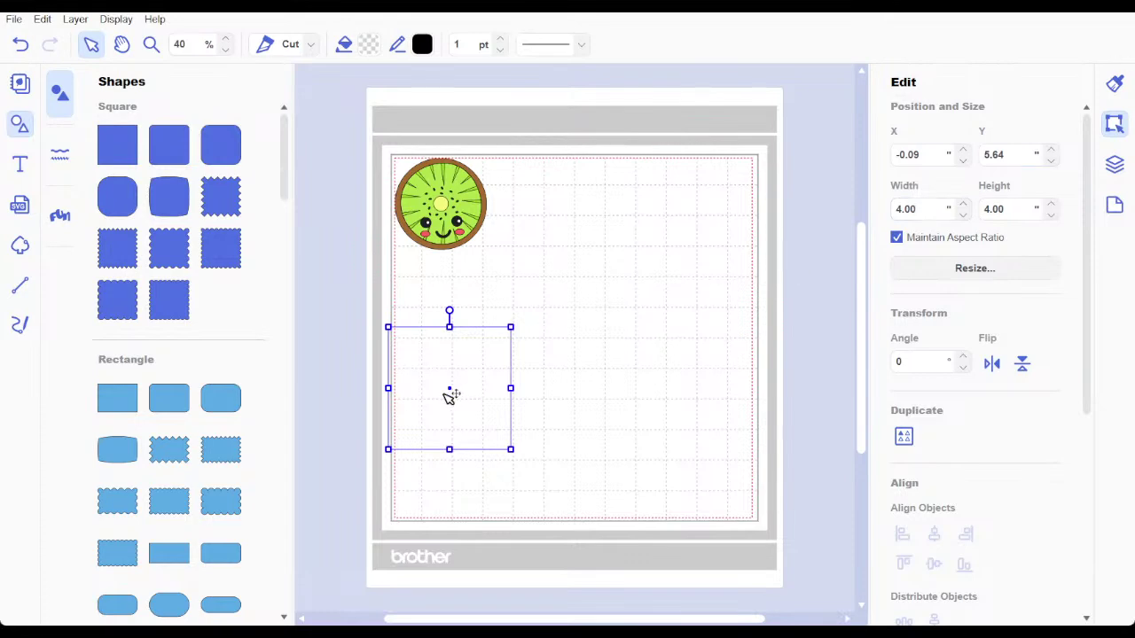
left_click_drag(449, 395, 477, 341)
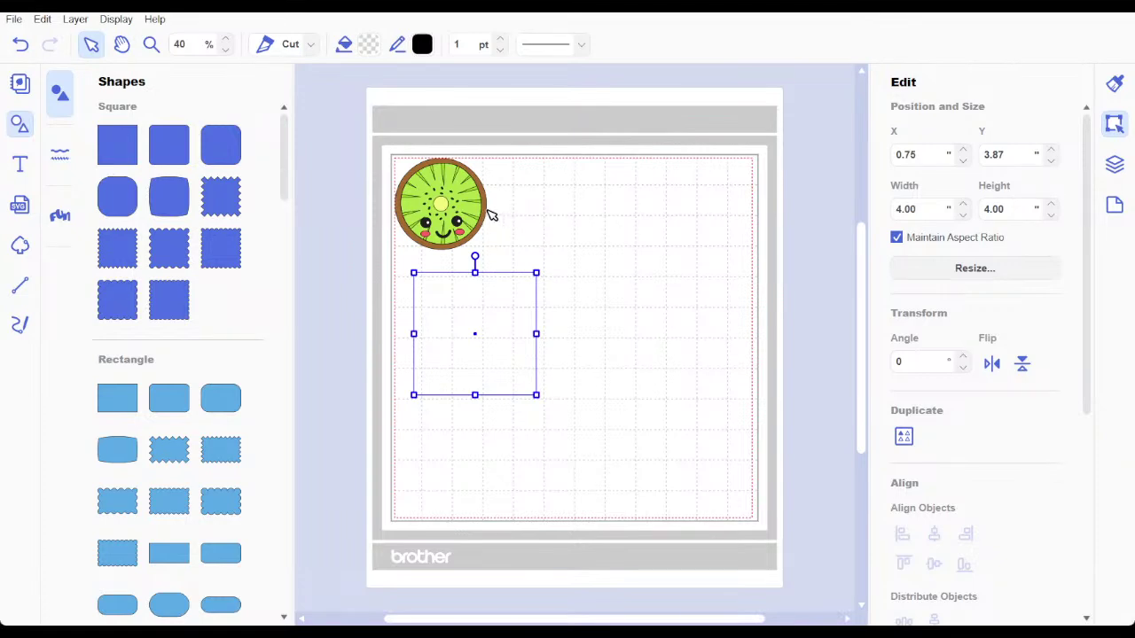
Step: Duplicate the complete kiwi three times, placing two copies beside the original in a row and one inside the 4-inch square
left_click(447, 195)
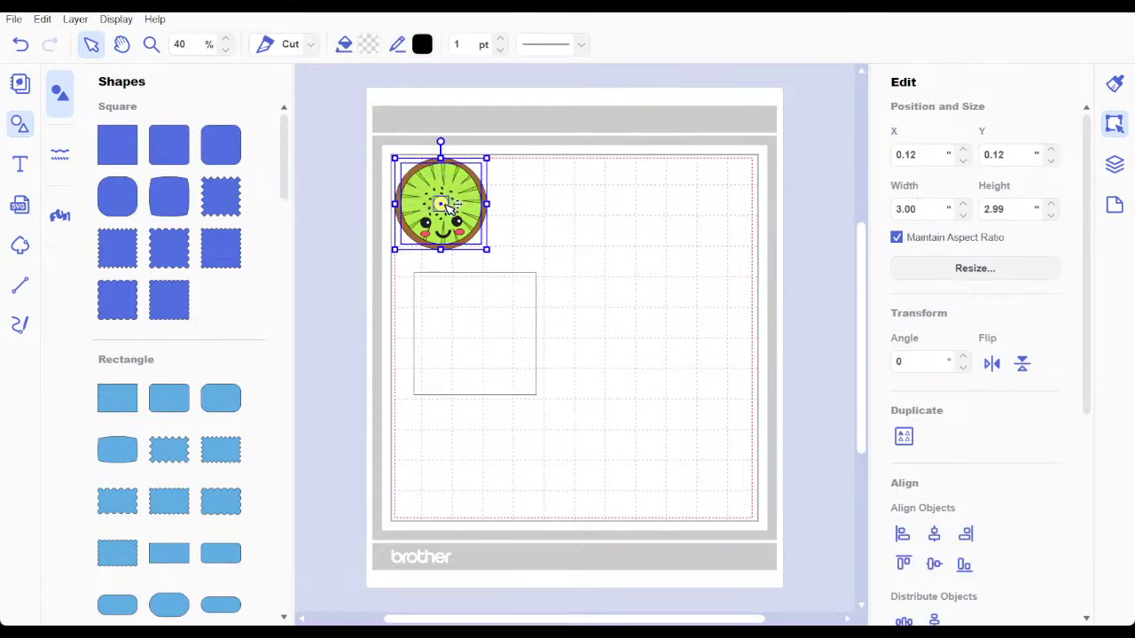
left_click(511, 210)
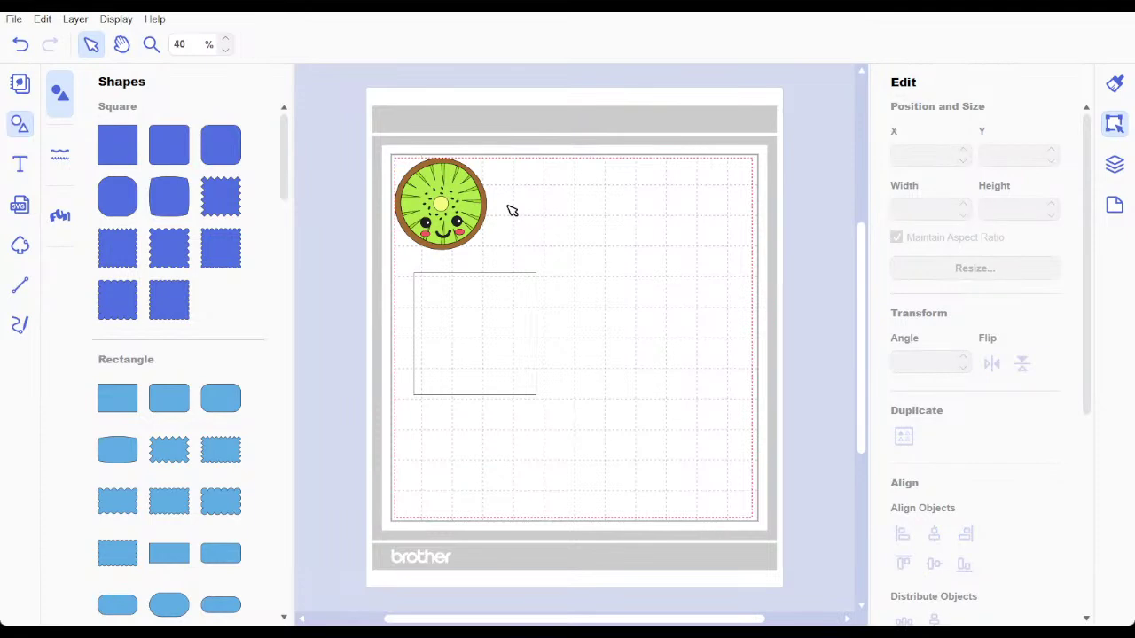
left_click_drag(509, 208, 349, 153)
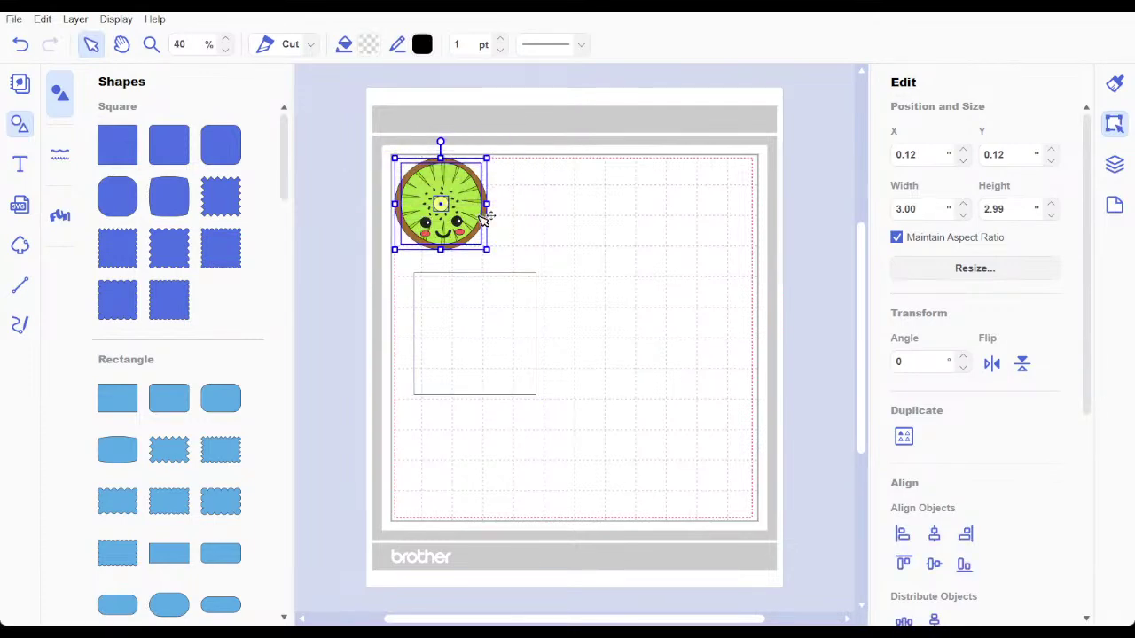
left_click_drag(507, 259, 367, 143)
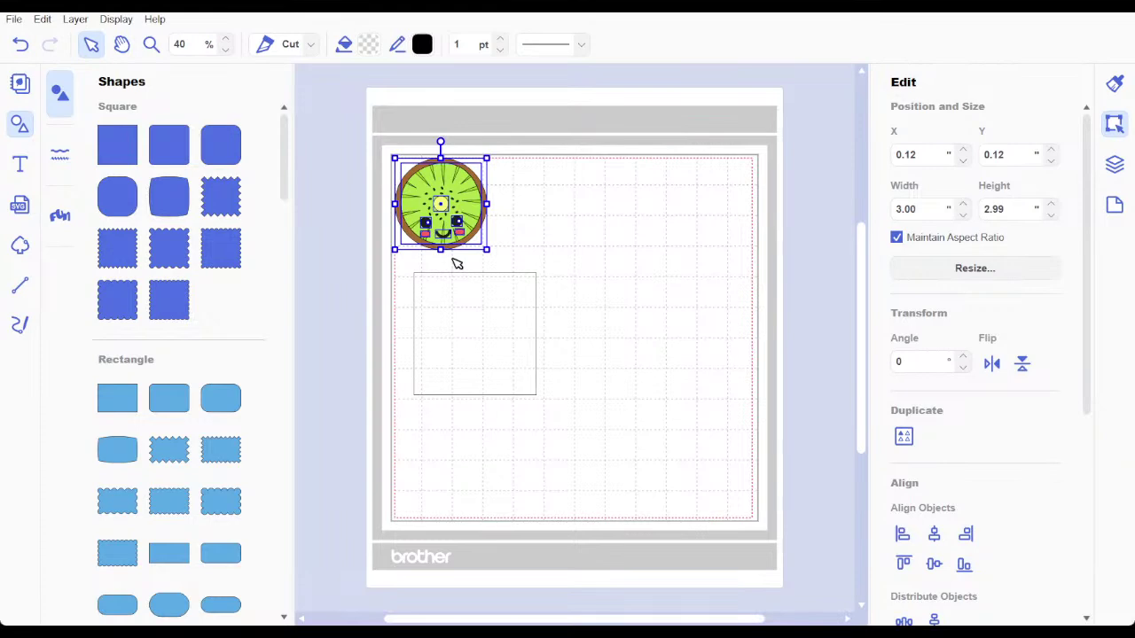
key("ctrl+d")
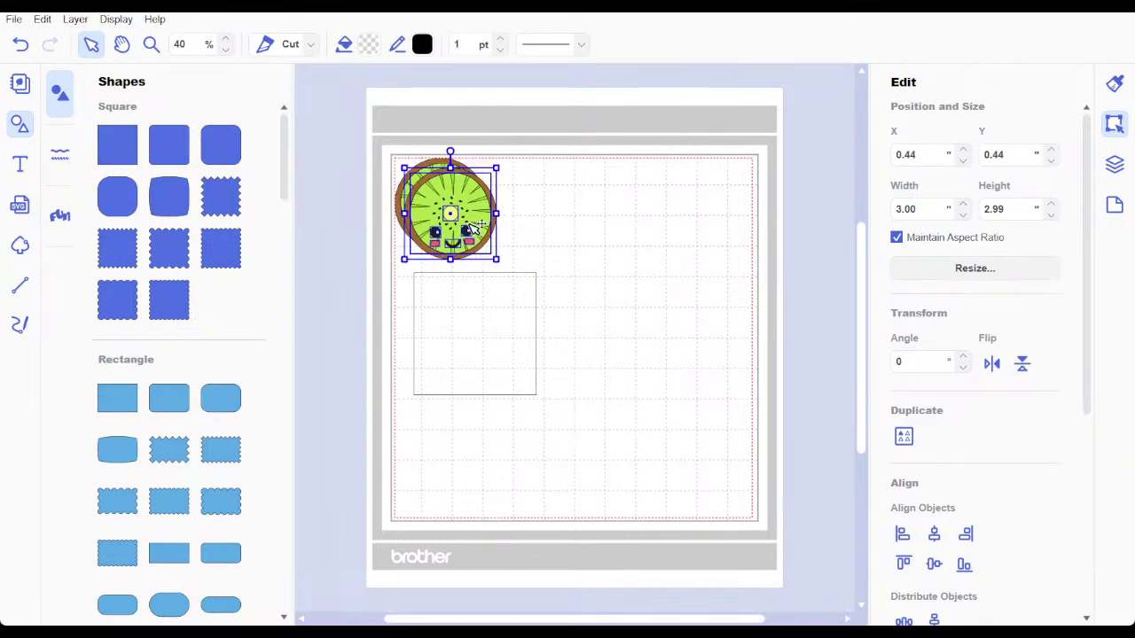
left_click_drag(455, 214, 556, 210)
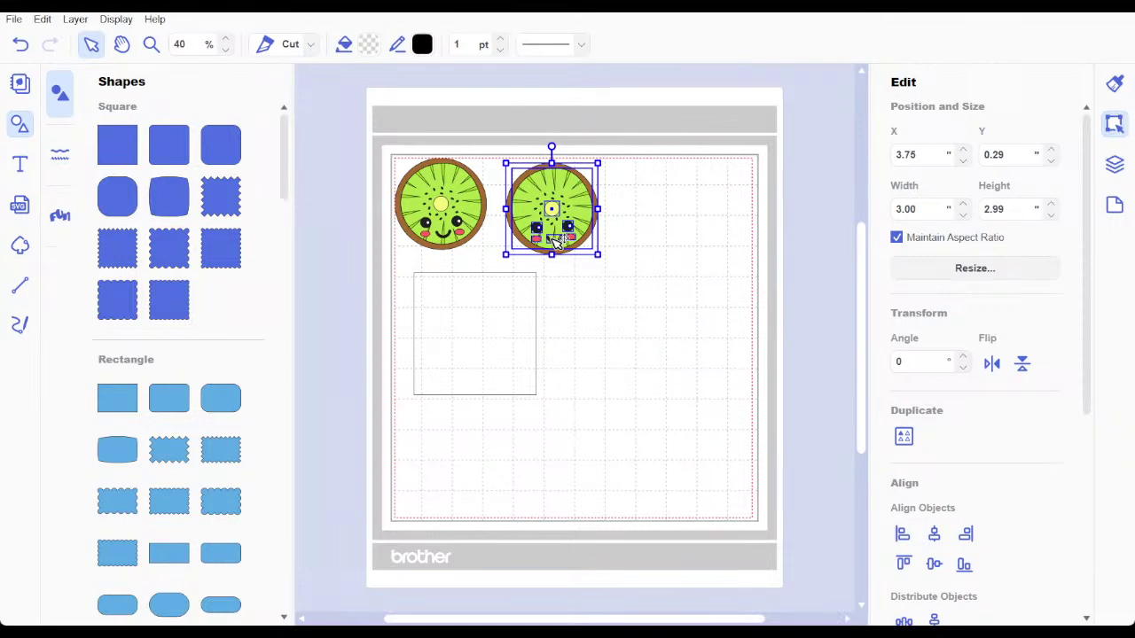
left_click_drag(553, 237, 684, 322)
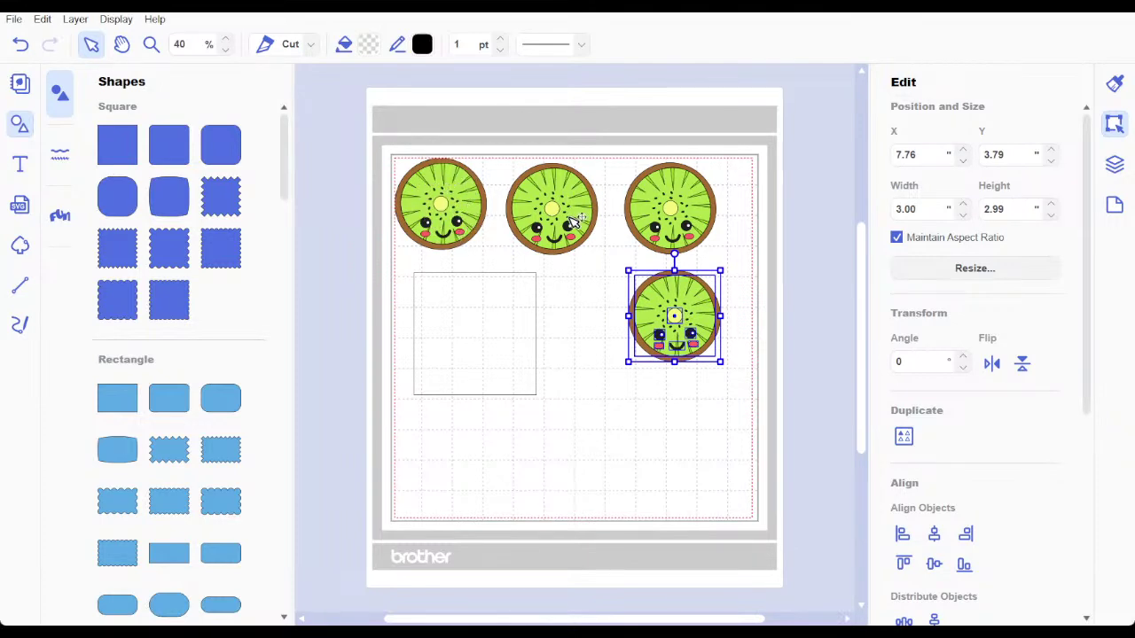
left_click_drag(683, 321, 480, 335)
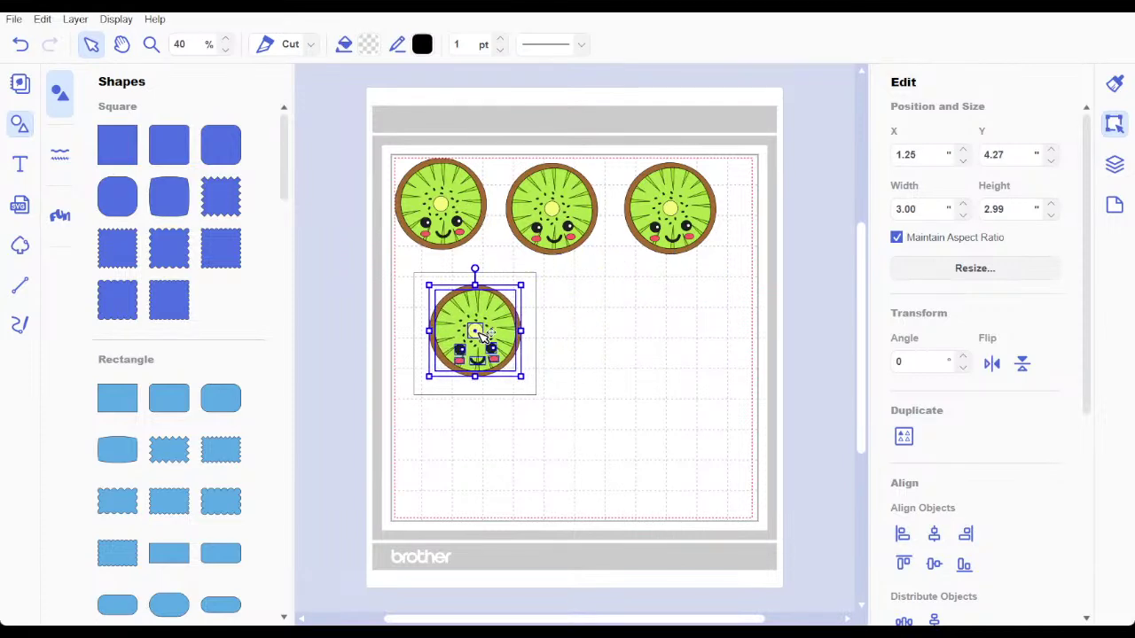
Step: Nudge the kiwi into the middle of the 4-inch square and group all of its shapes
left_click_drag(480, 335, 479, 339)
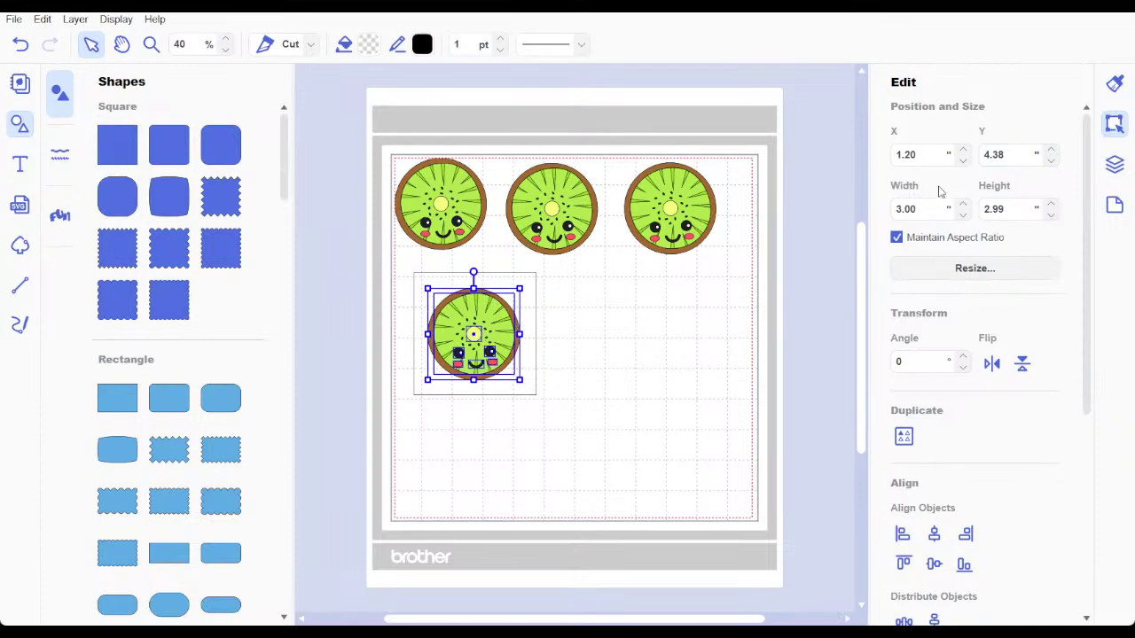
left_click(1115, 166)
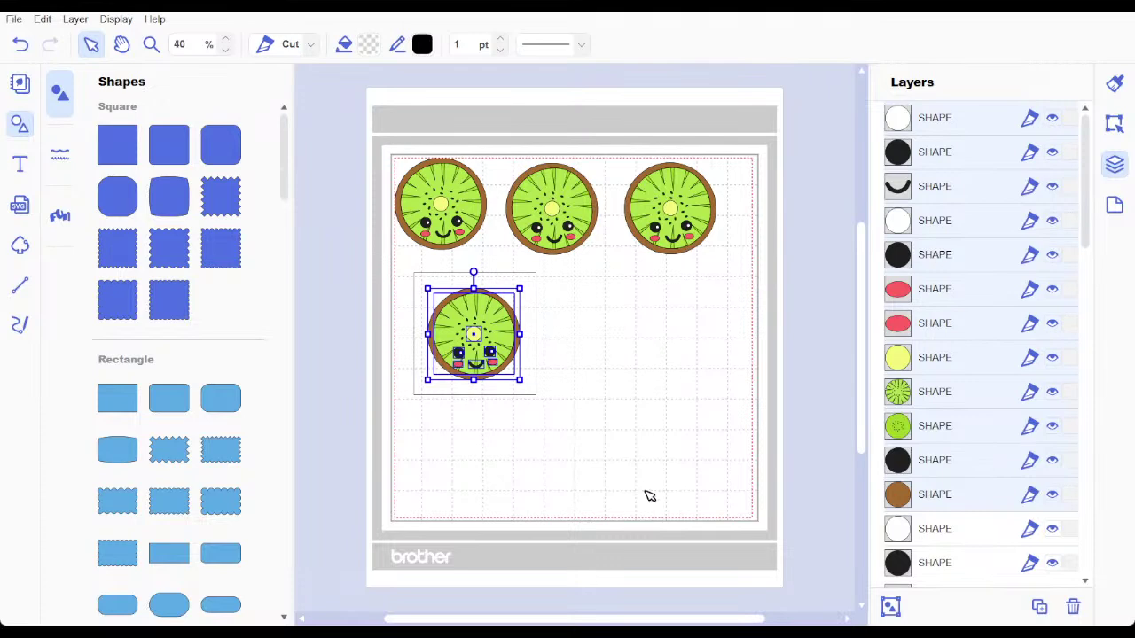
left_click(891, 610)
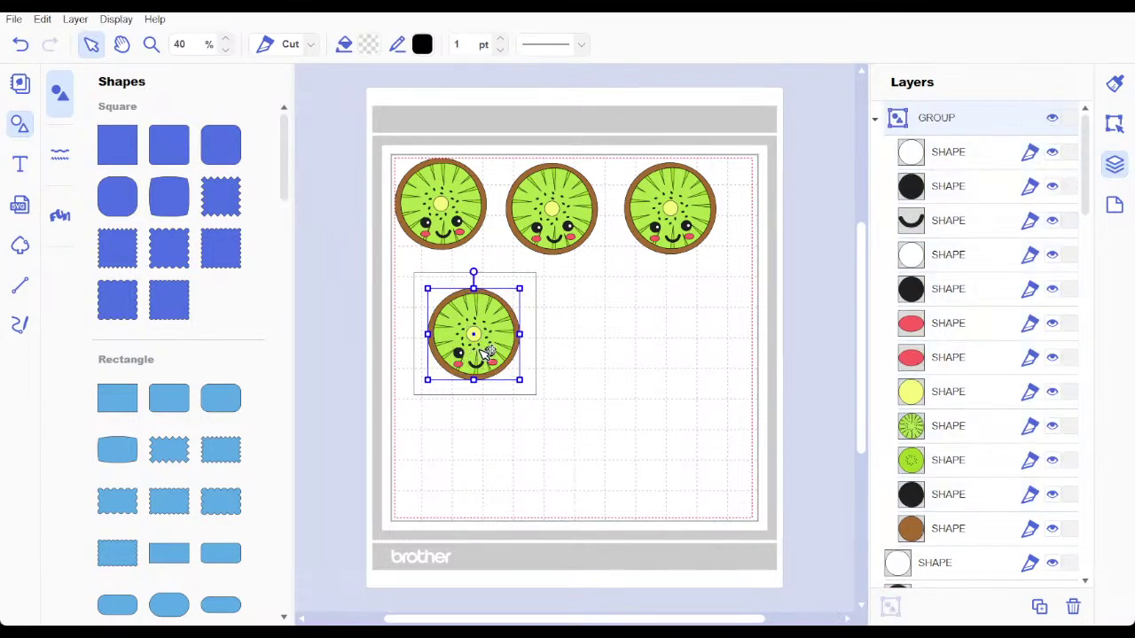
Step: Centre the grouped kiwi in the 4-inch square both horizontally and vertically, and deselect them
left_click(559, 346)
left_click(534, 345)
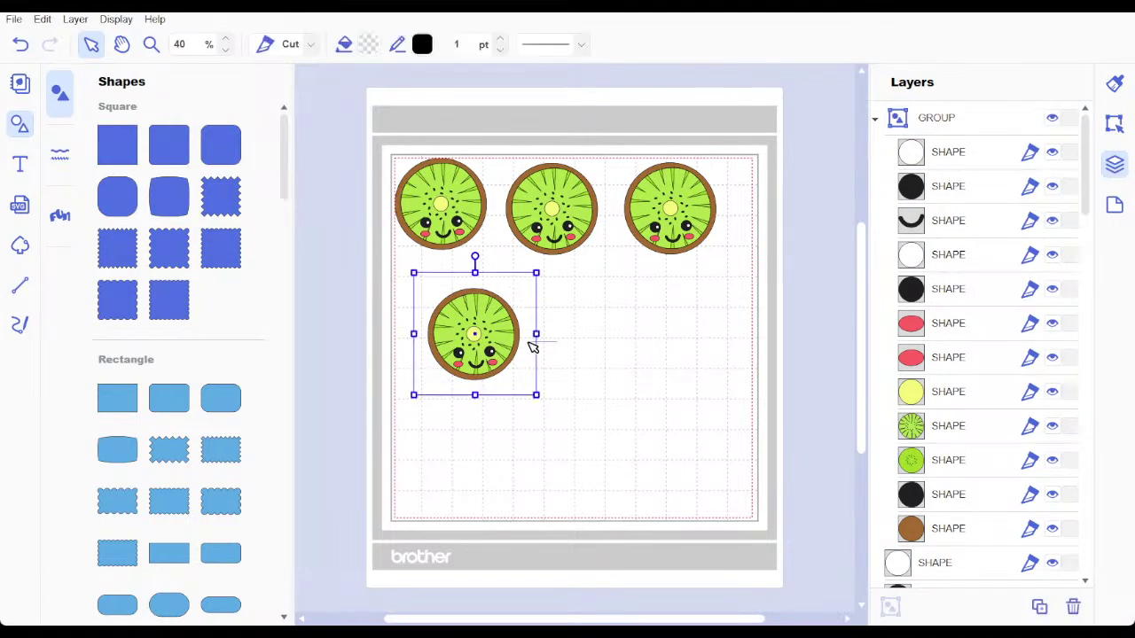
left_click(552, 349)
left_click(538, 346)
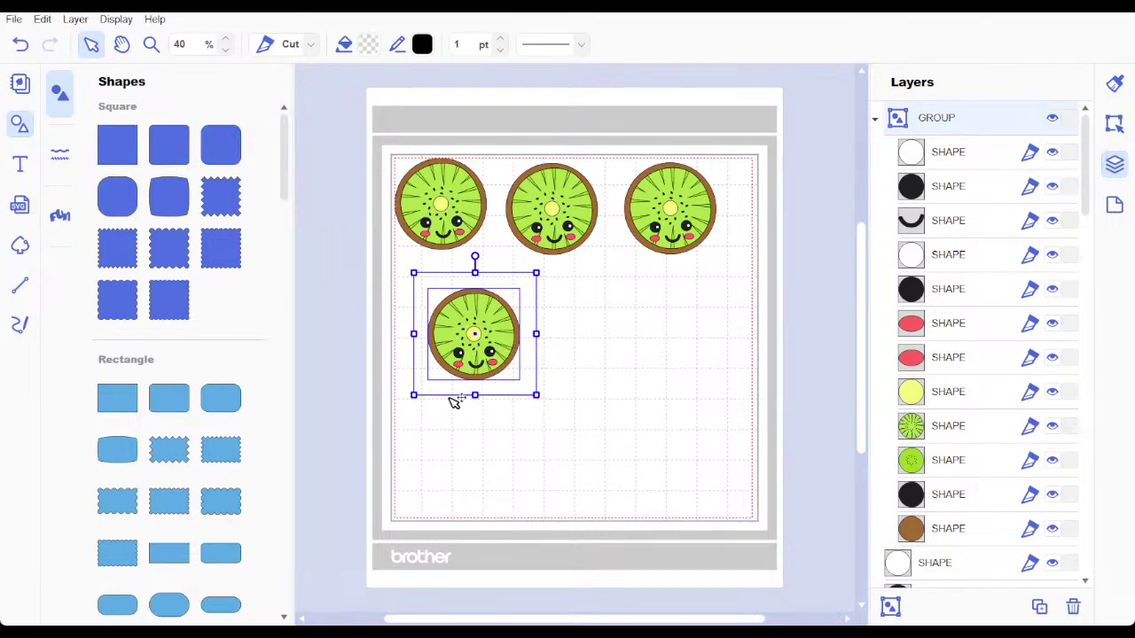
left_click(1115, 125)
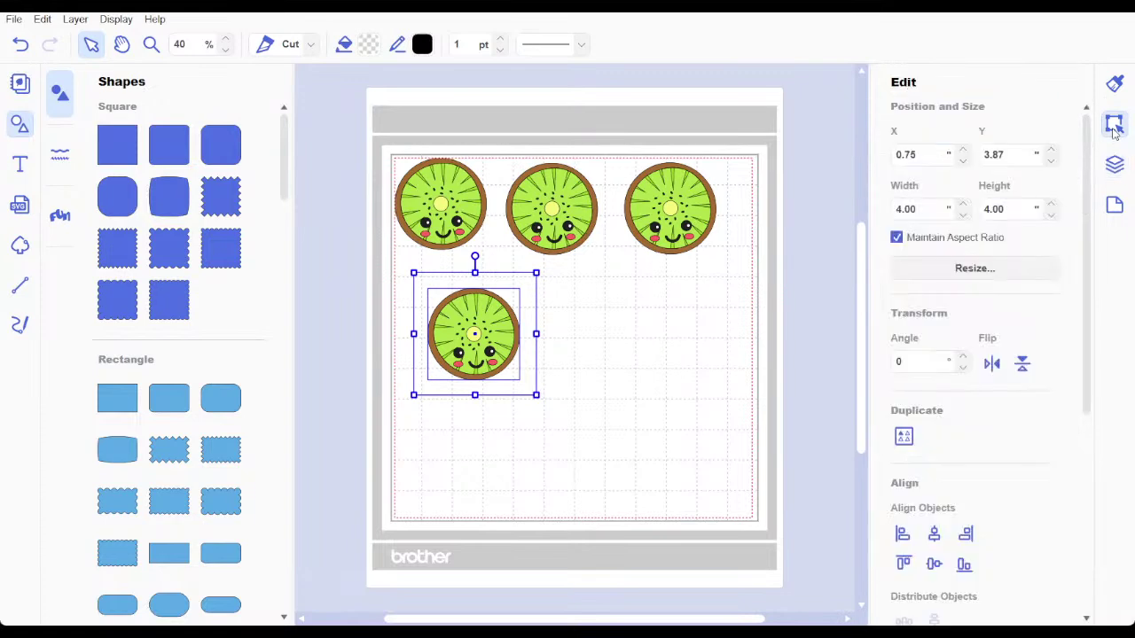
left_click(941, 544)
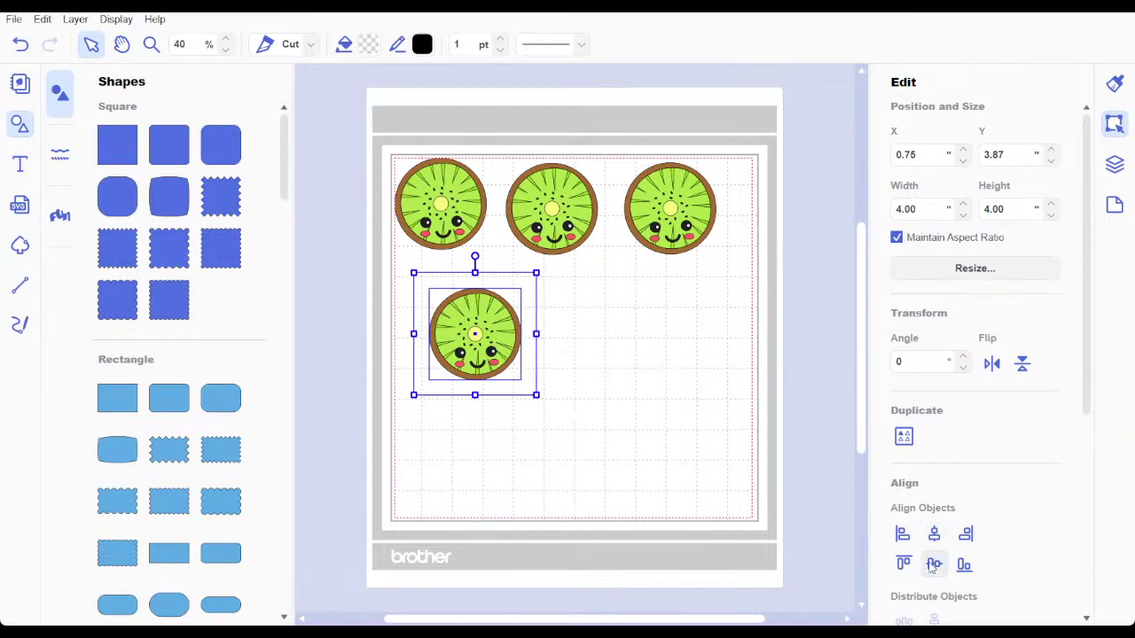
left_click(932, 567)
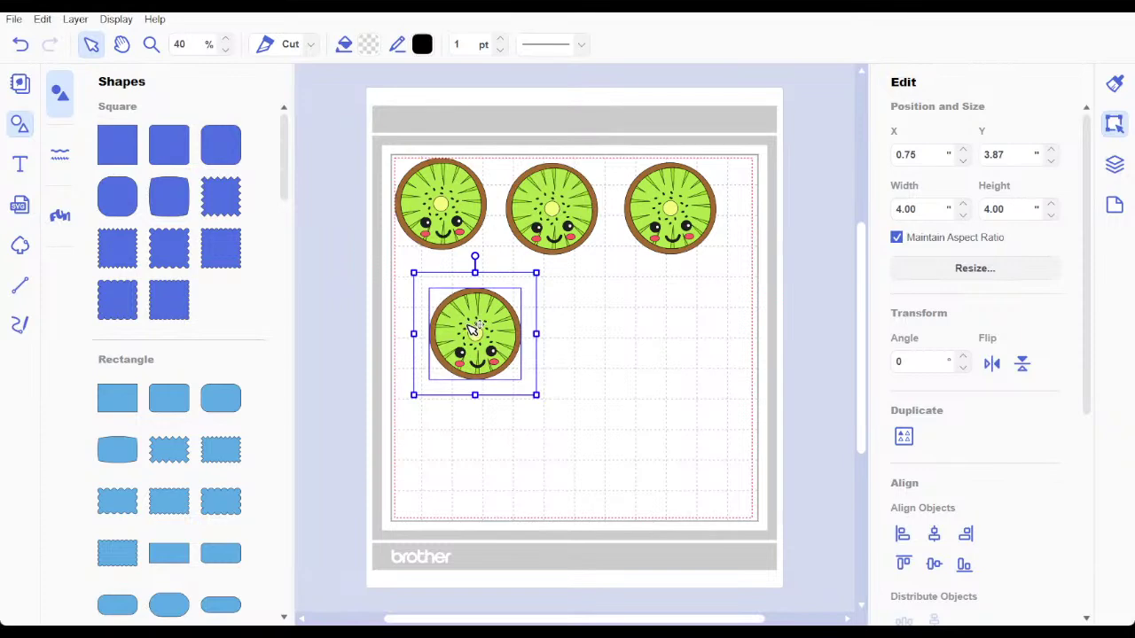
left_click(574, 307)
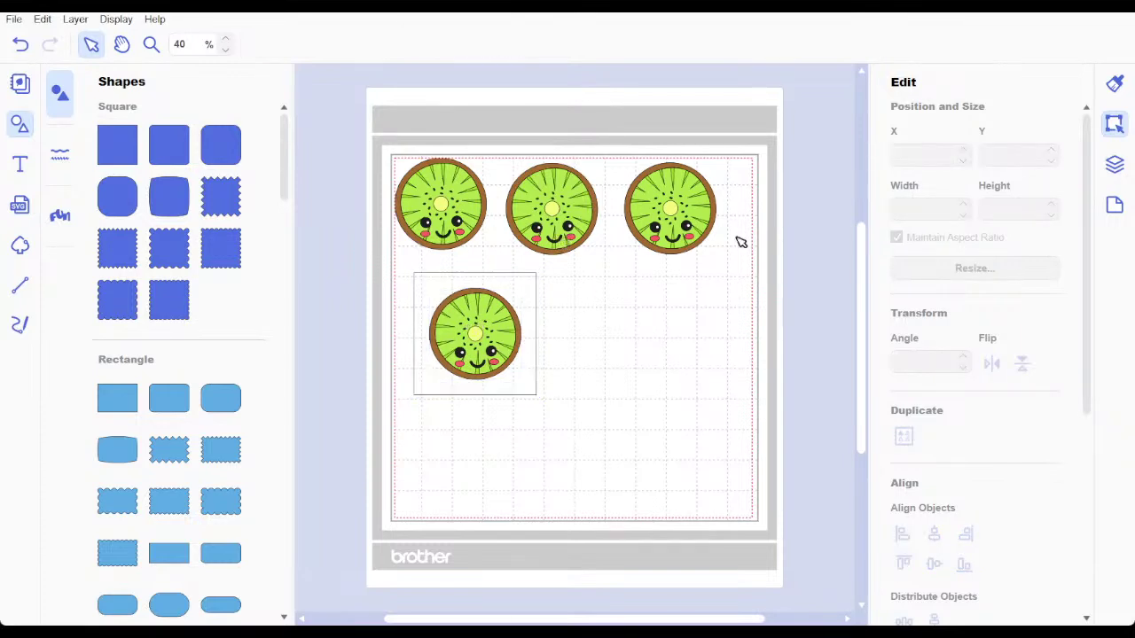
Step: Delete the two ungrouped kiwi copies beside the original, including their leftover face pieces
left_click(697, 217)
left_click(535, 222, "shift")
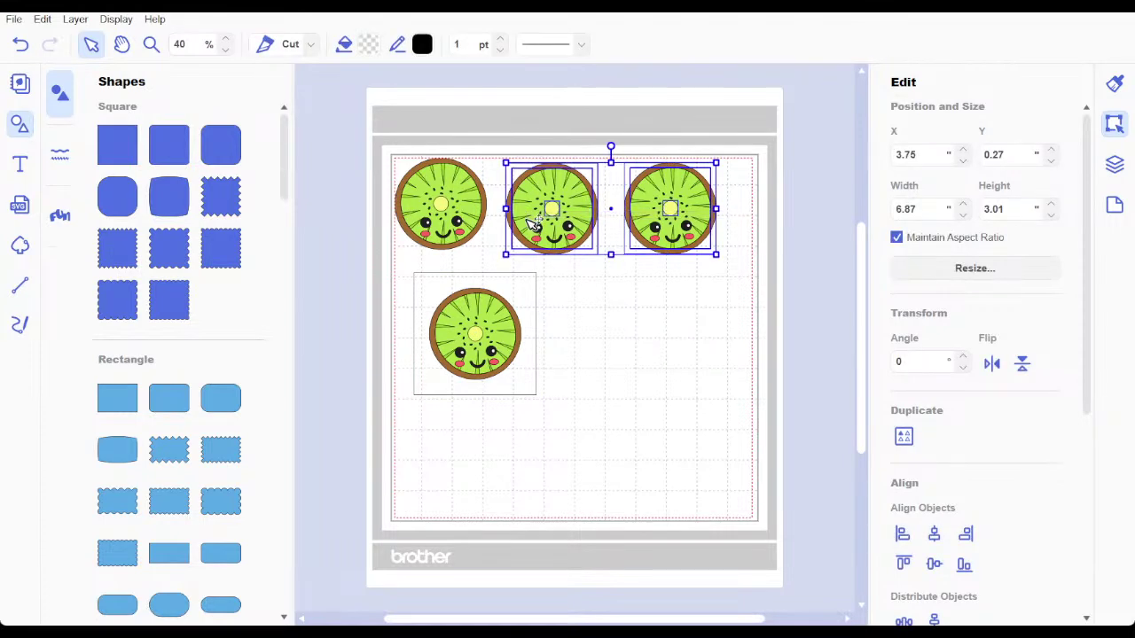
key("Delete")
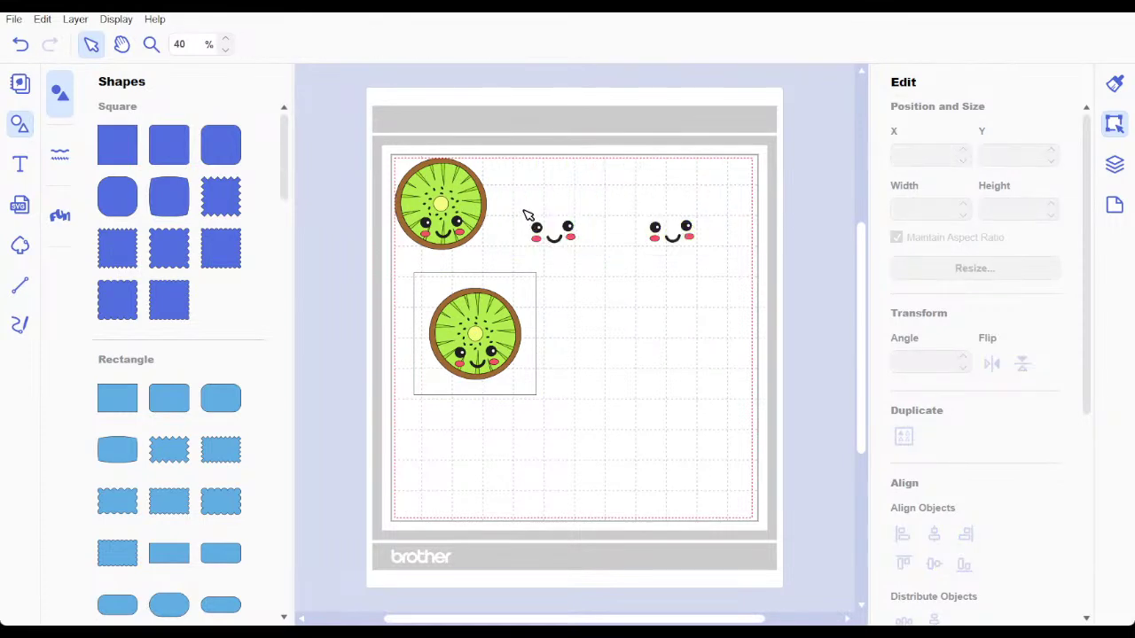
left_click_drag(523, 210, 712, 266)
key("Delete")
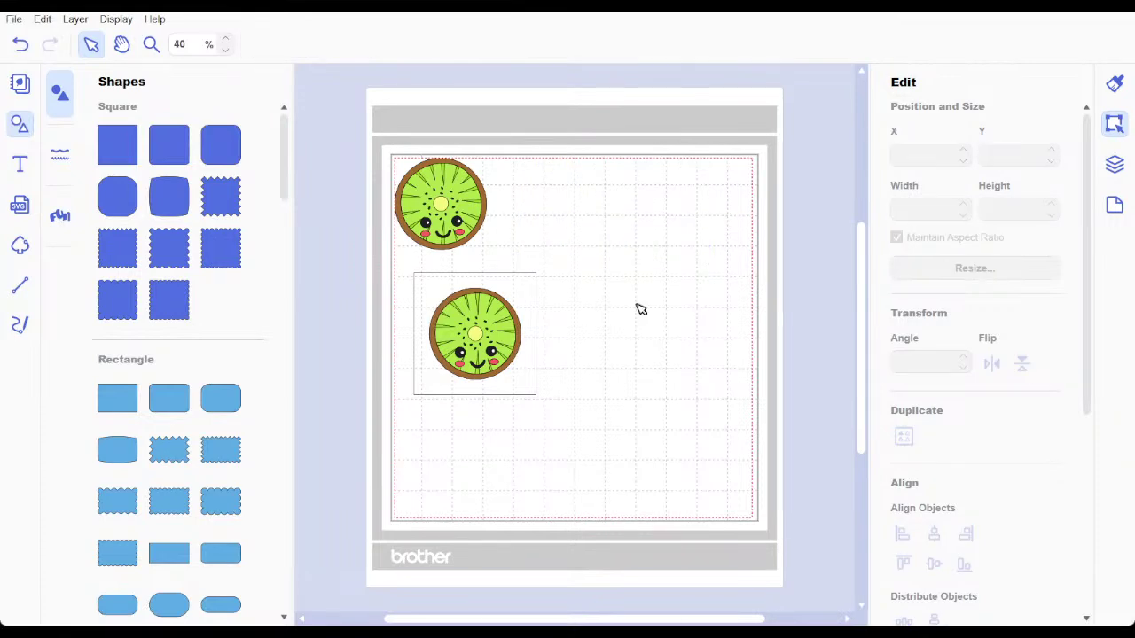
Step: Duplicate the square with its kiwi twice, placing one copy beside it and the other below that copy
left_click_drag(578, 355, 470, 332)
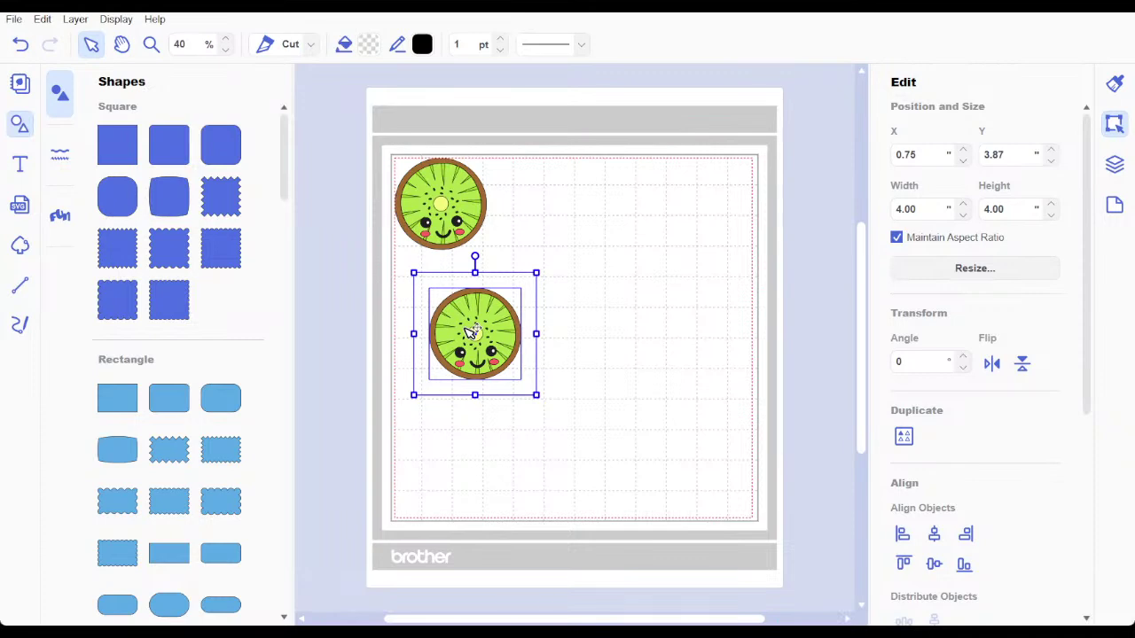
key("ctrl+d")
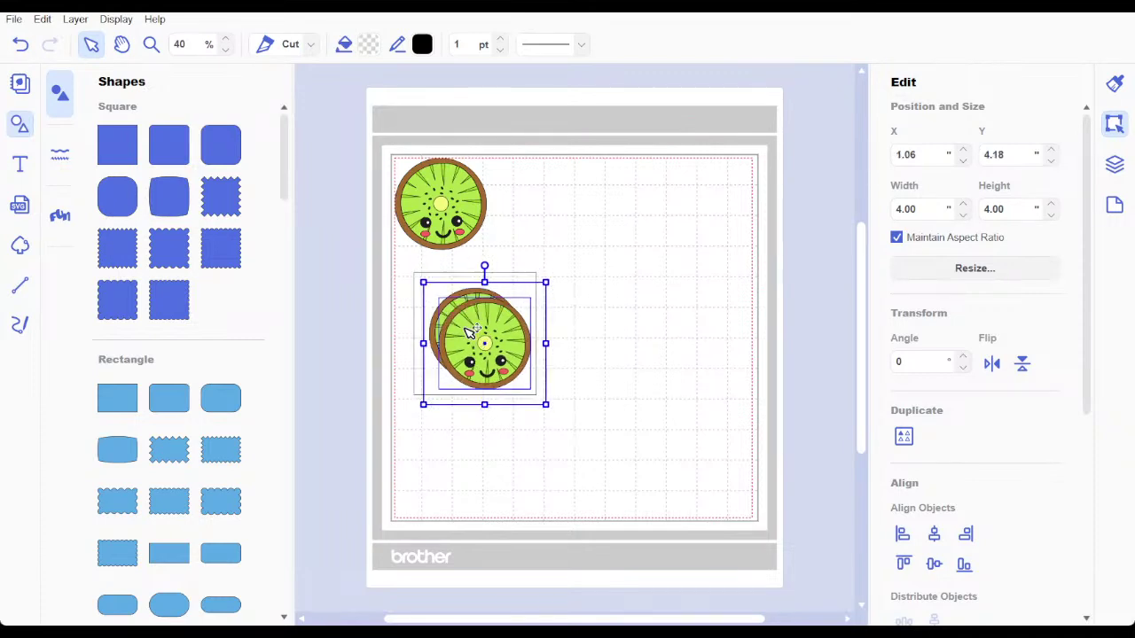
left_click_drag(480, 355, 600, 344)
key("ctrl+d")
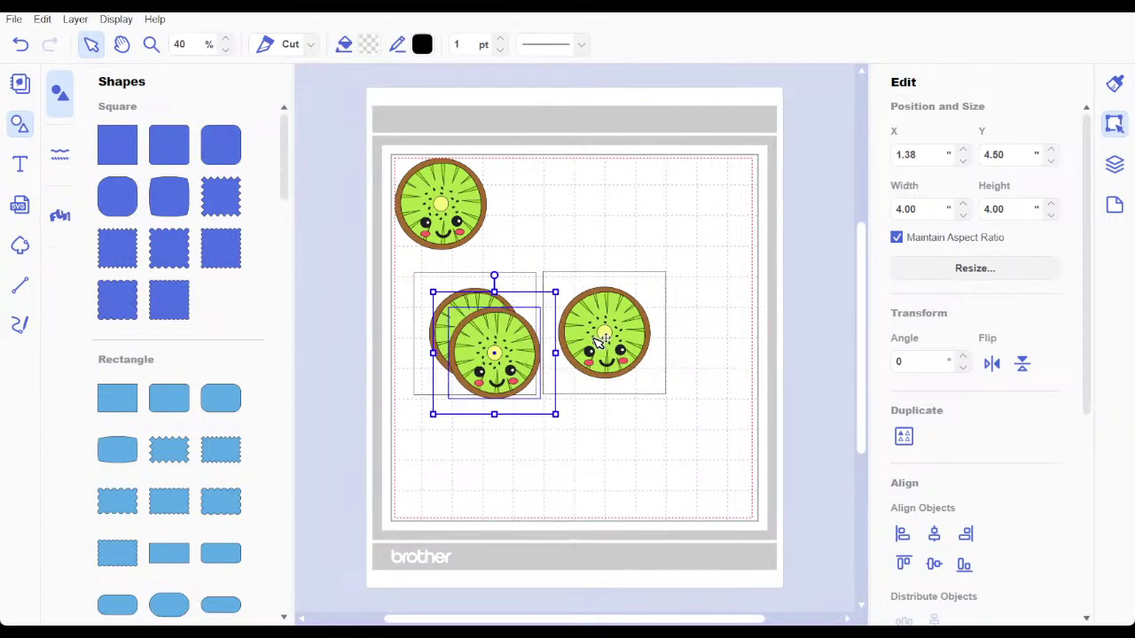
left_click_drag(525, 362, 617, 463)
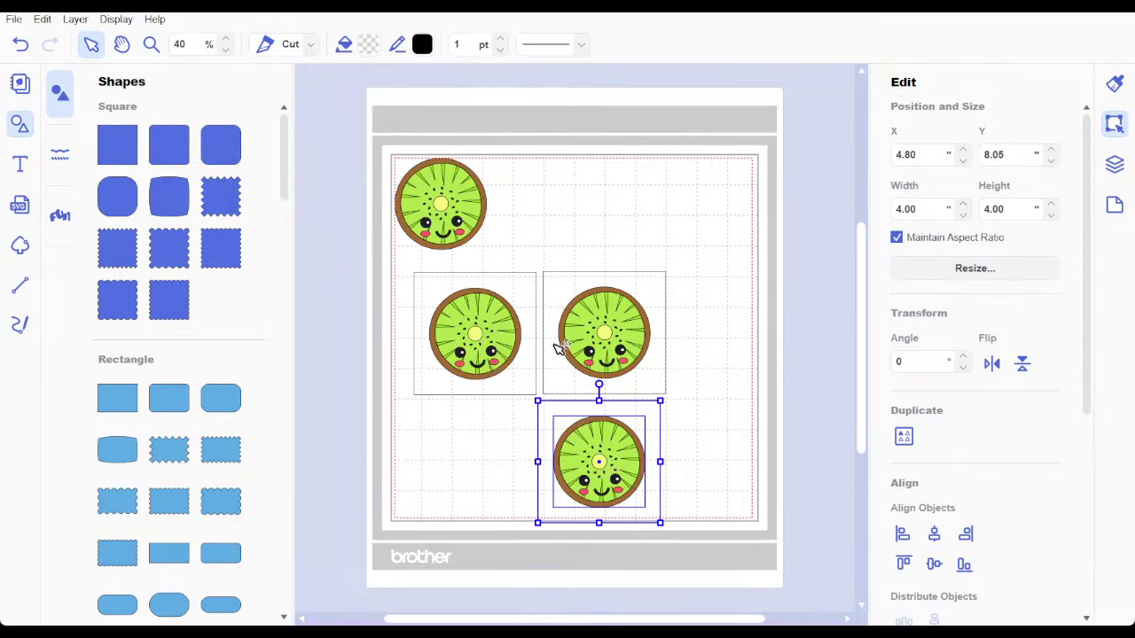
Step: Pull apart the original kiwi's segmented light-green, dotted green, black and brown layers, spreading them around the upper mat
left_click(461, 205)
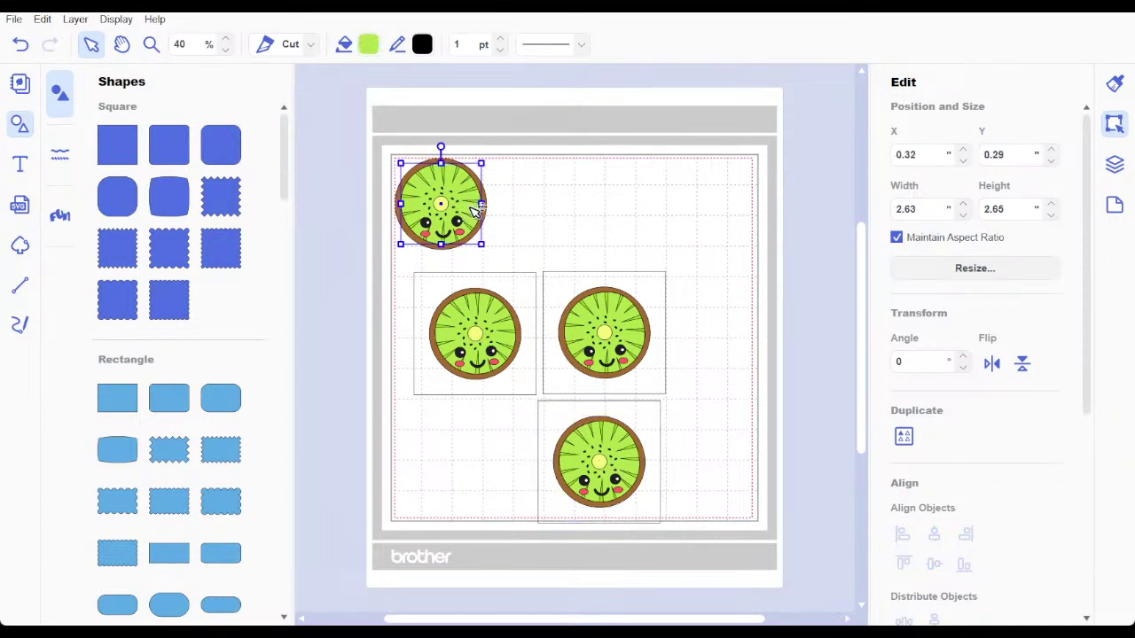
left_click_drag(477, 209, 647, 224)
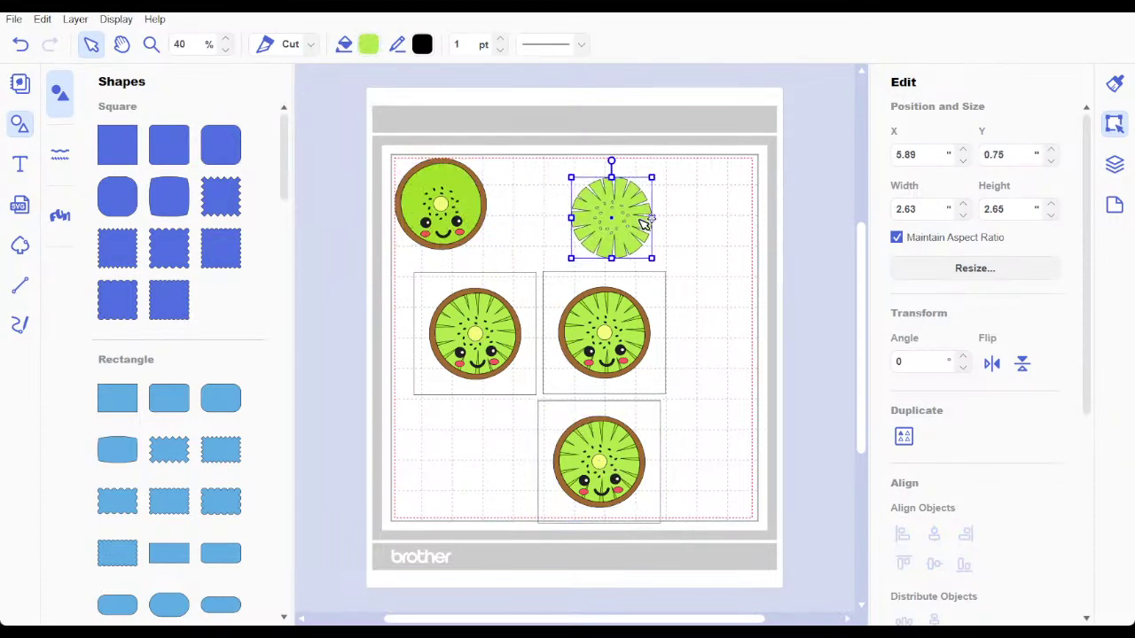
left_click_drag(476, 197, 742, 200)
left_click_drag(460, 196, 653, 115)
left_click(480, 194)
left_click_drag(479, 182, 544, 100)
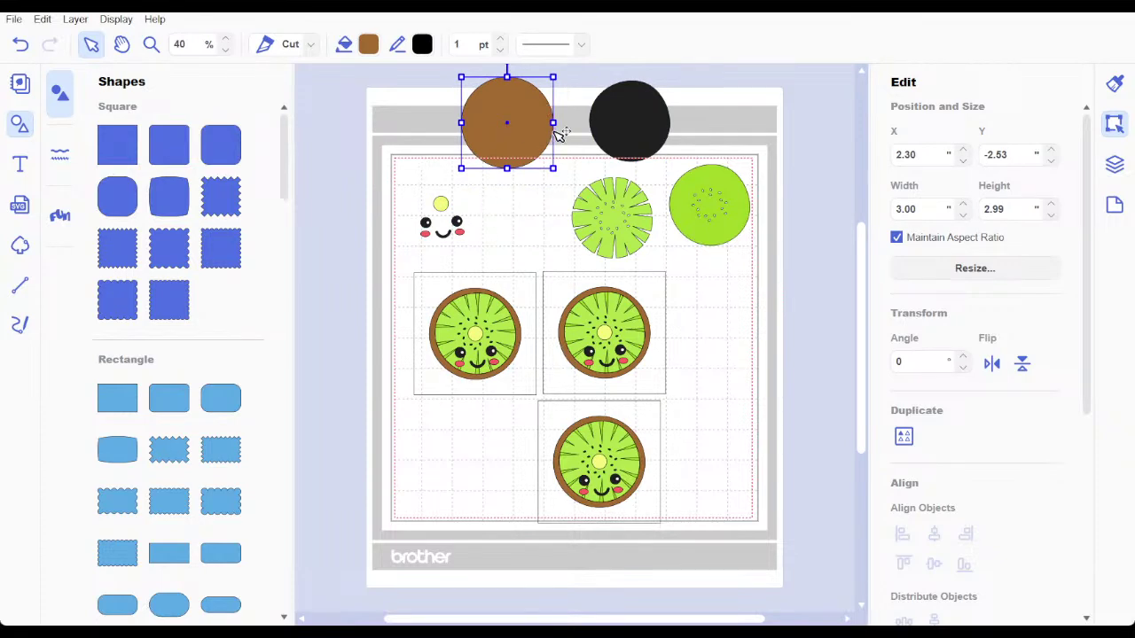
Step: Delete the original kiwi's loose face pieces and its black circle
left_click_drag(410, 195, 479, 249)
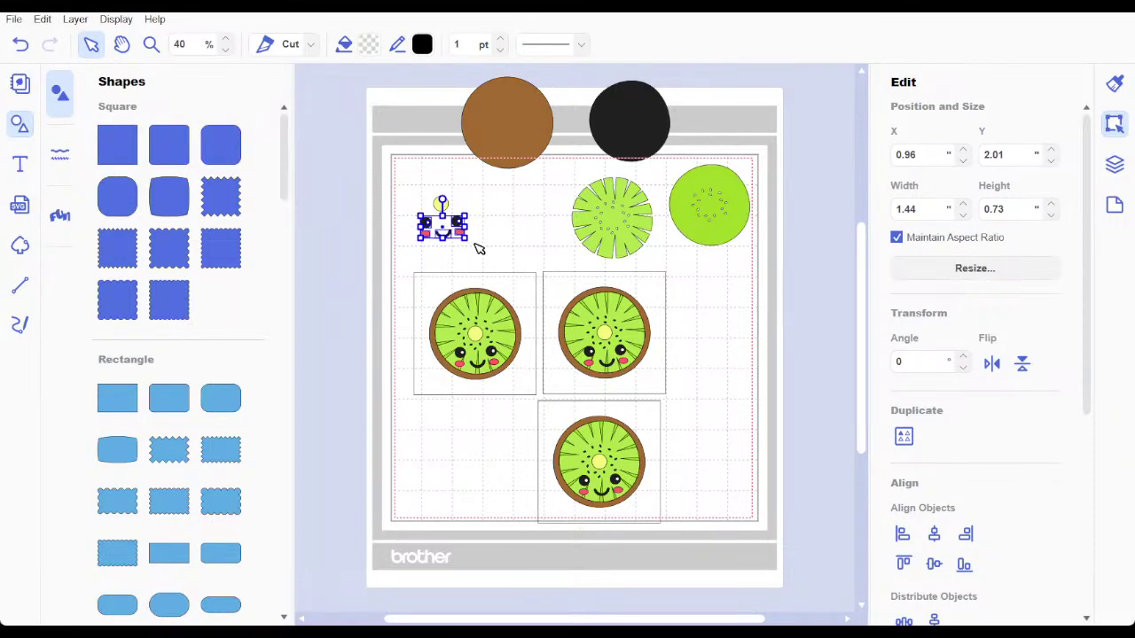
key("Delete")
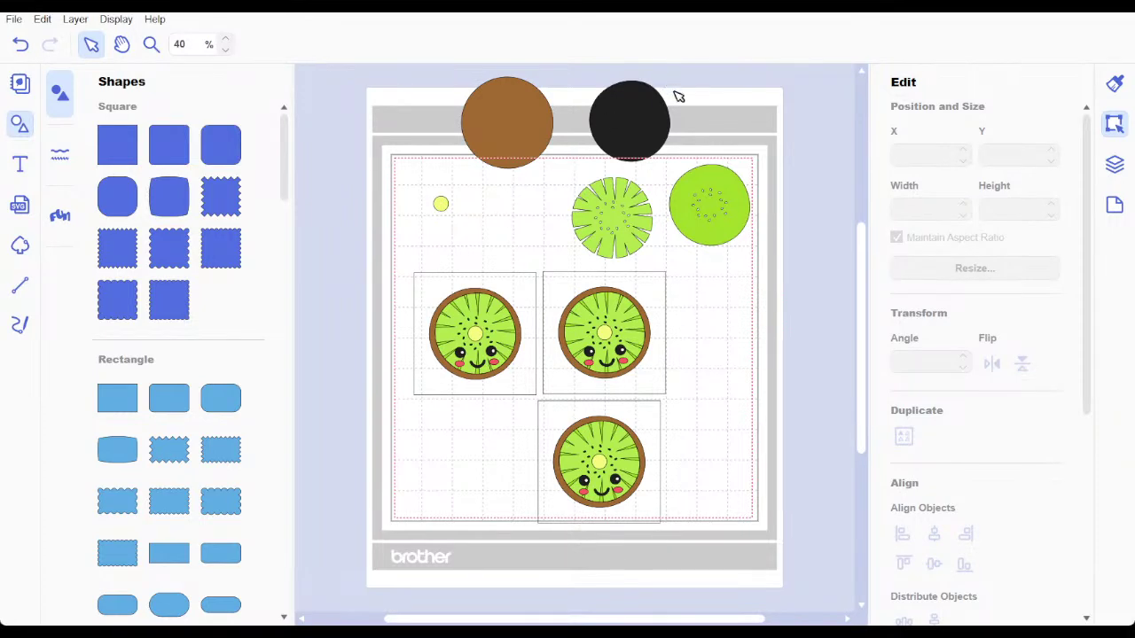
left_click_drag(657, 118, 628, 110)
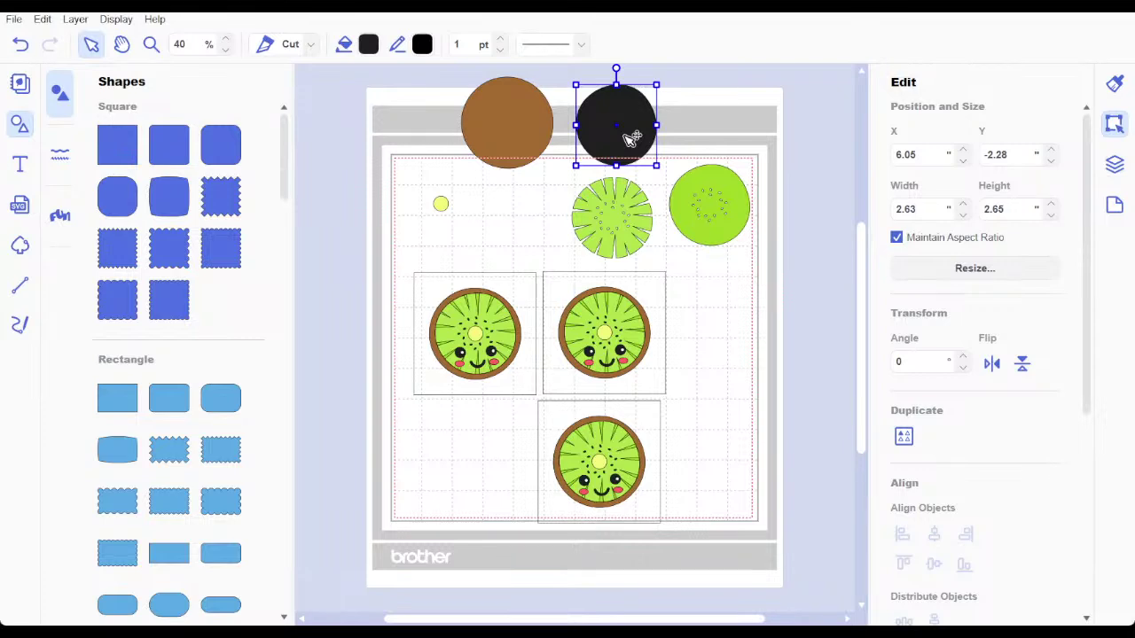
key("Delete")
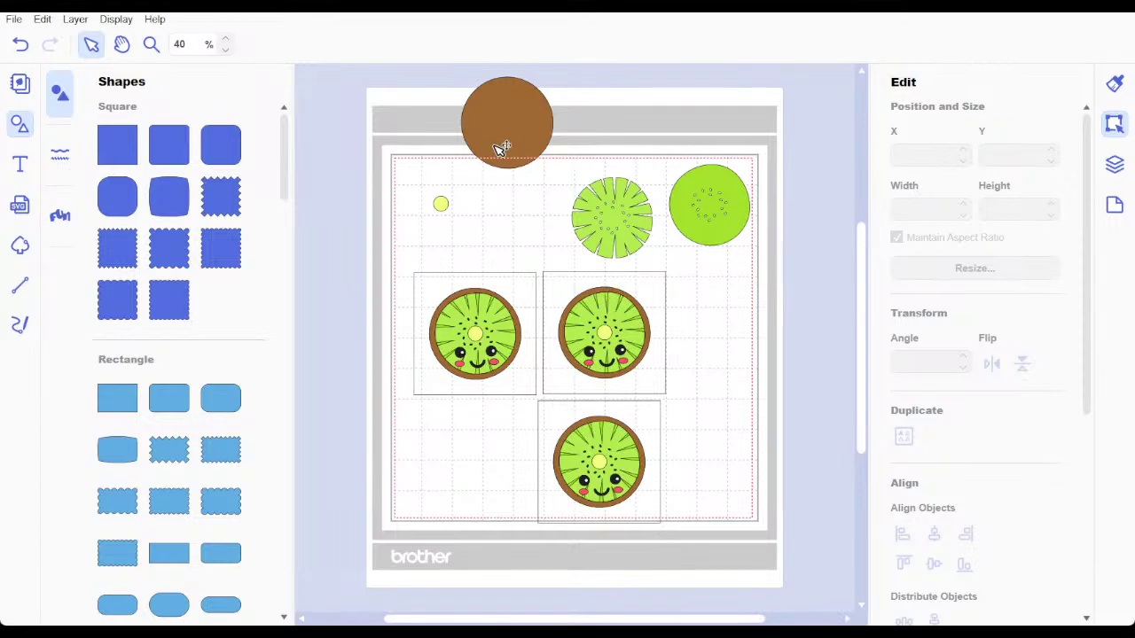
Step: Move the brown circle and the segmented green piece to the upper mat, and set the yellow centre on the green piece
left_click_drag(512, 127, 446, 143)
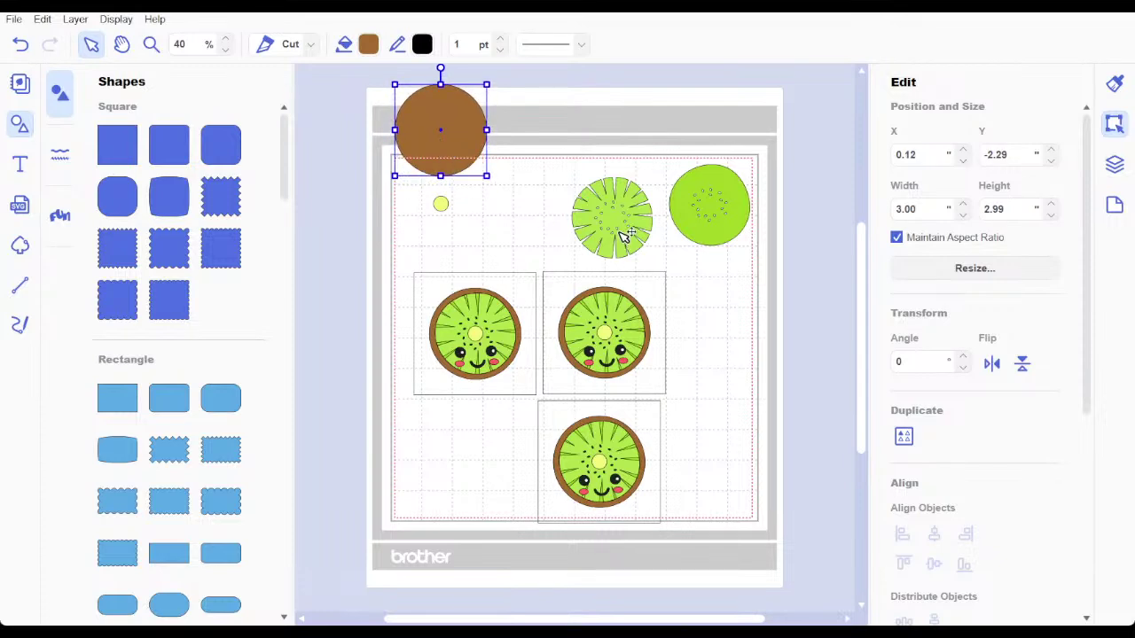
left_click_drag(624, 235, 578, 192)
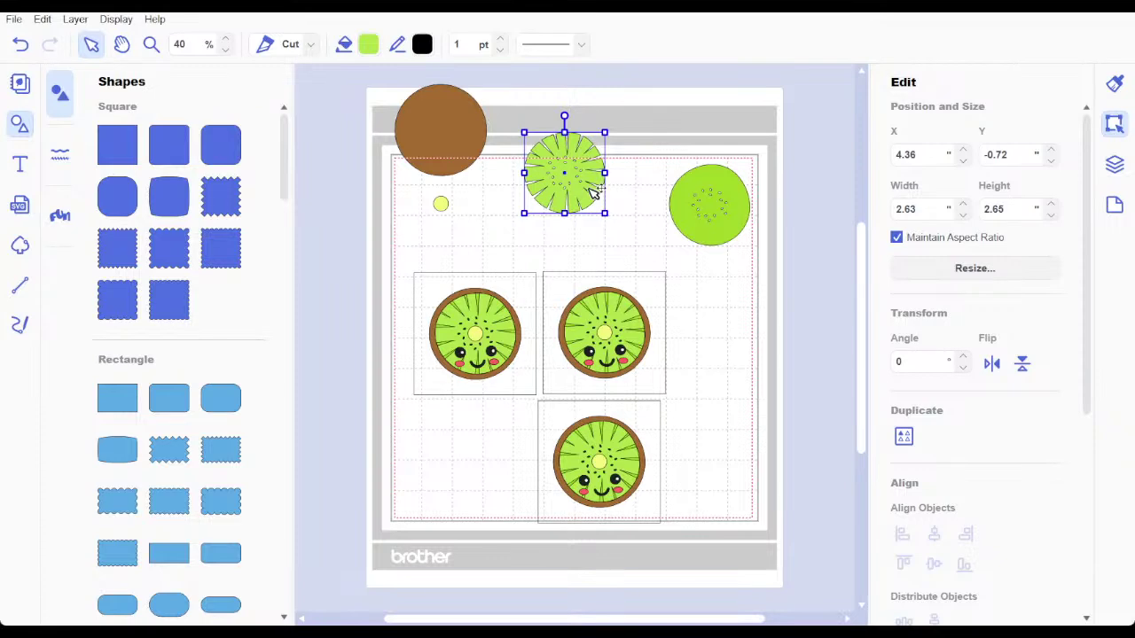
left_click(611, 237)
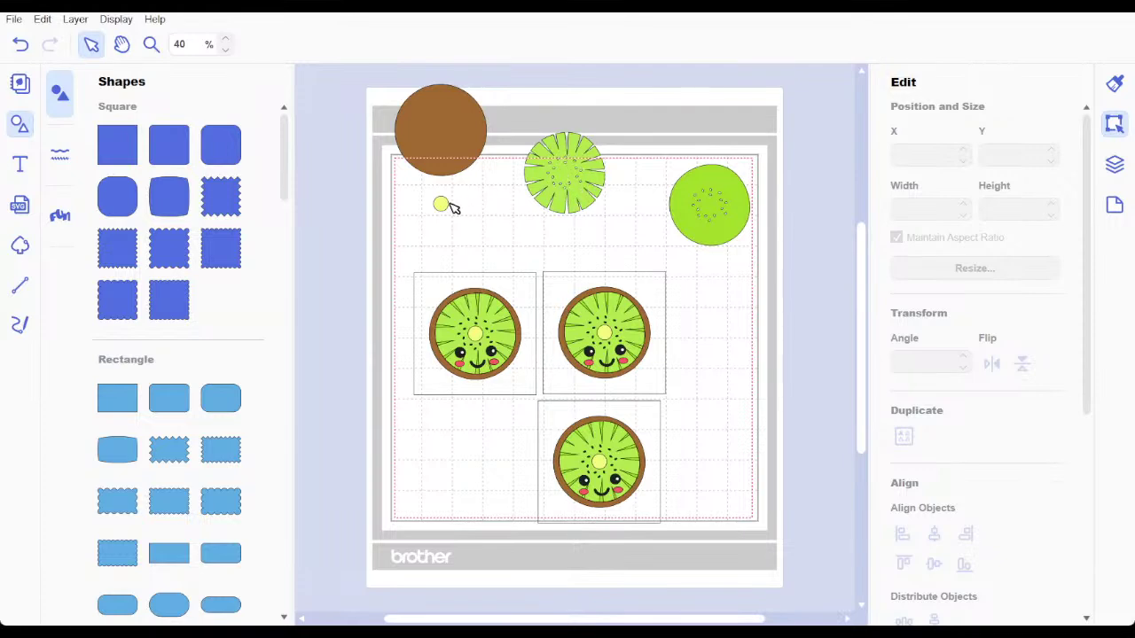
left_click_drag(447, 206, 568, 172)
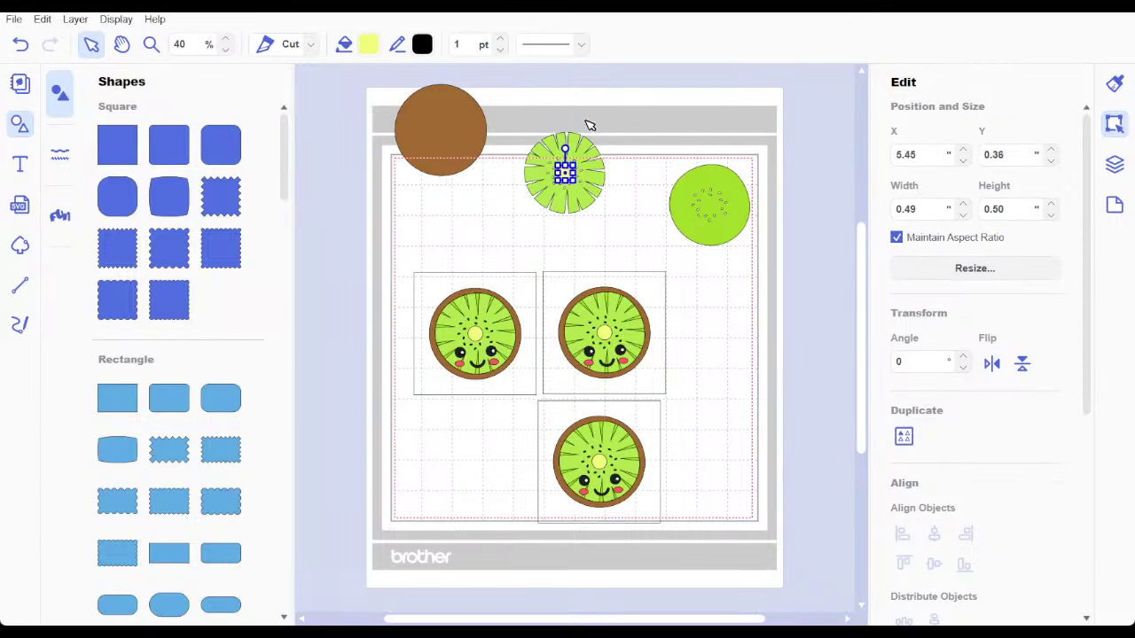
Step: Centre-align the yellow circle with the segmented green piece and group the two
left_click_drag(582, 107, 537, 232)
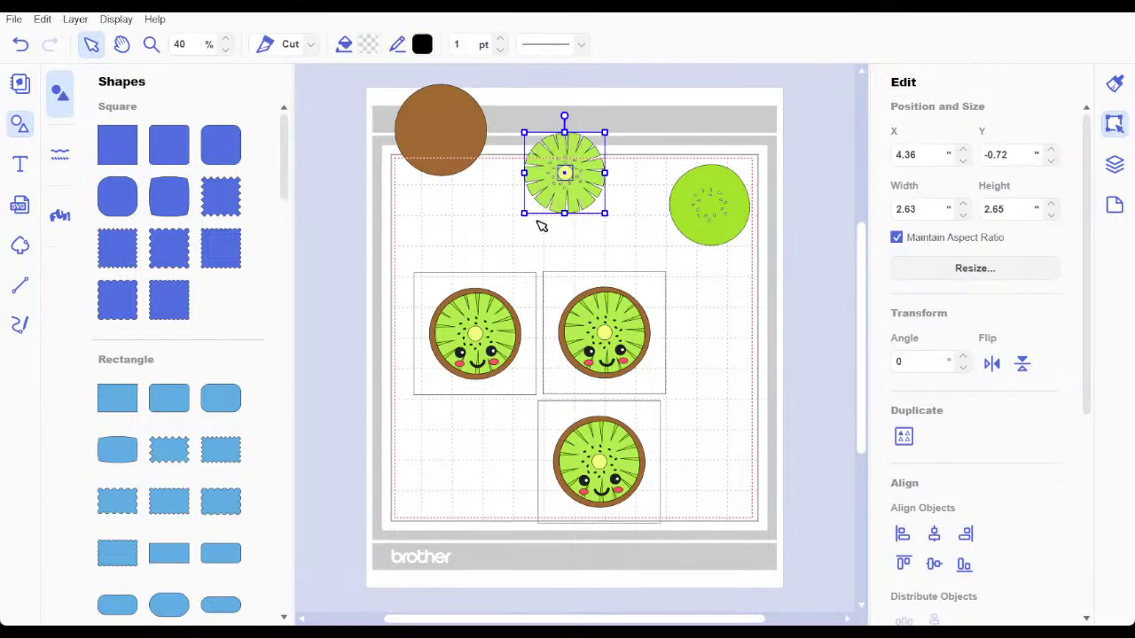
left_click(934, 565)
left_click(593, 247)
left_click_drag(547, 109, 593, 242)
left_click(1115, 165)
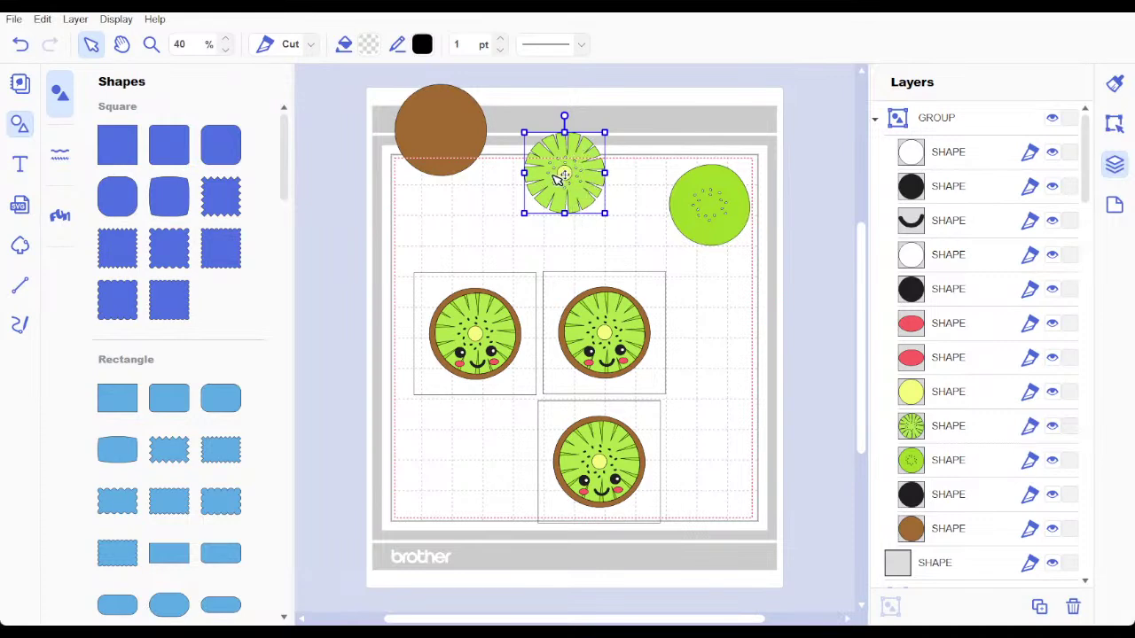
Step: Arrange the brown circle, the grouped segmented piece and the dotted green circle in a row above the squares
left_click_drag(588, 193, 592, 148)
left_click_drag(700, 232, 686, 184)
left_click_drag(591, 177, 579, 197)
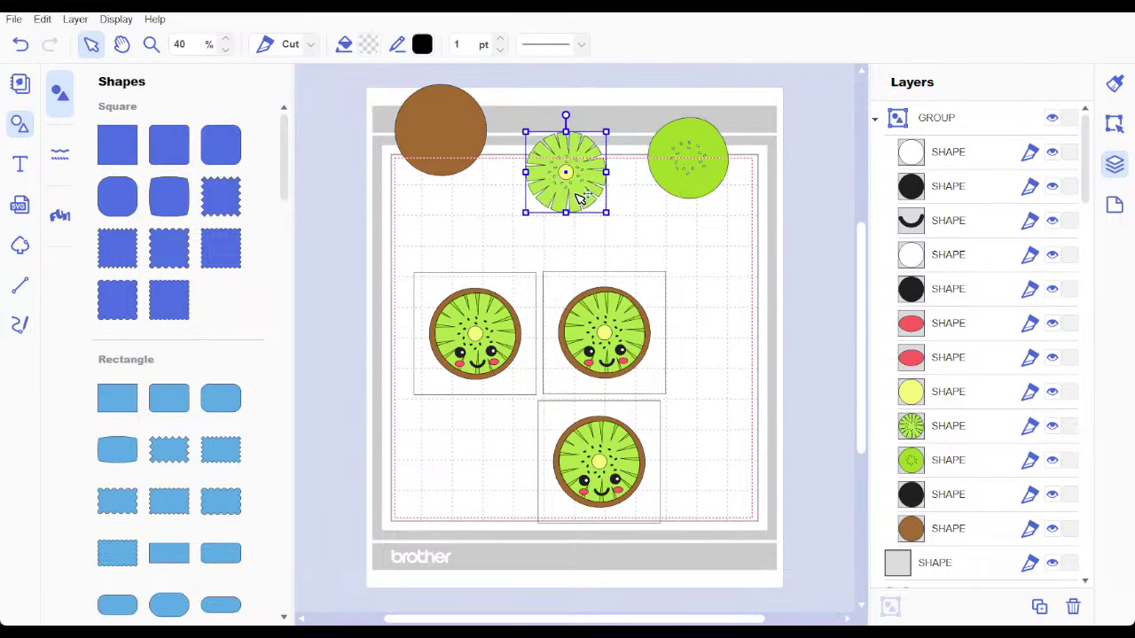
left_click_drag(463, 142, 473, 171)
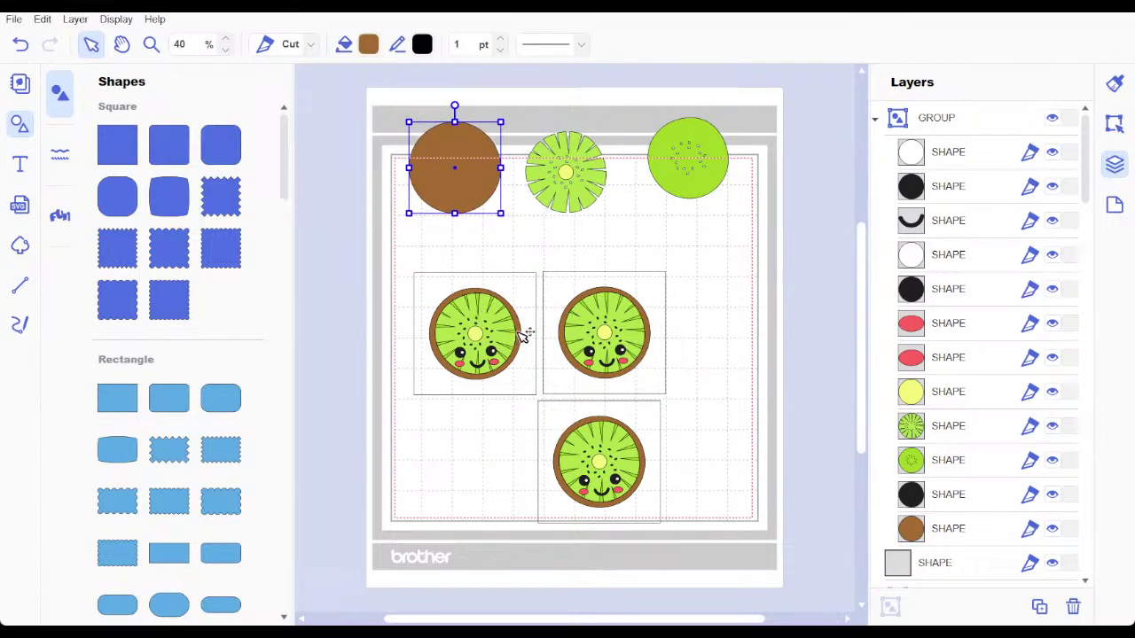
Step: Ungroup the kiwi in the lower square into its separate layers
left_click(477, 365)
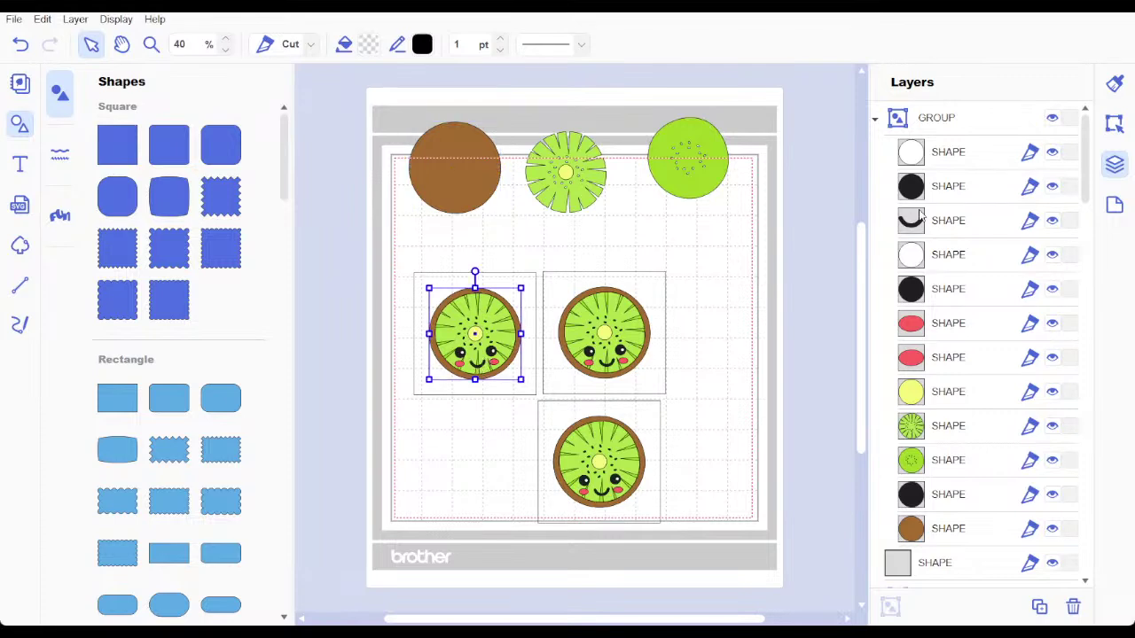
left_click(904, 122)
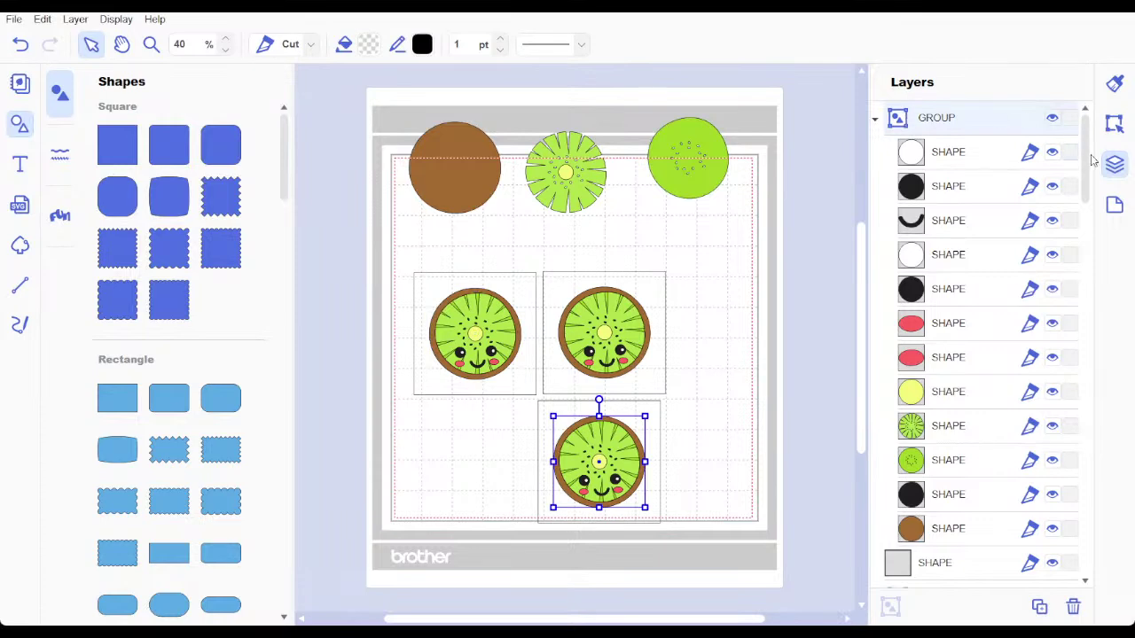
key("Escape")
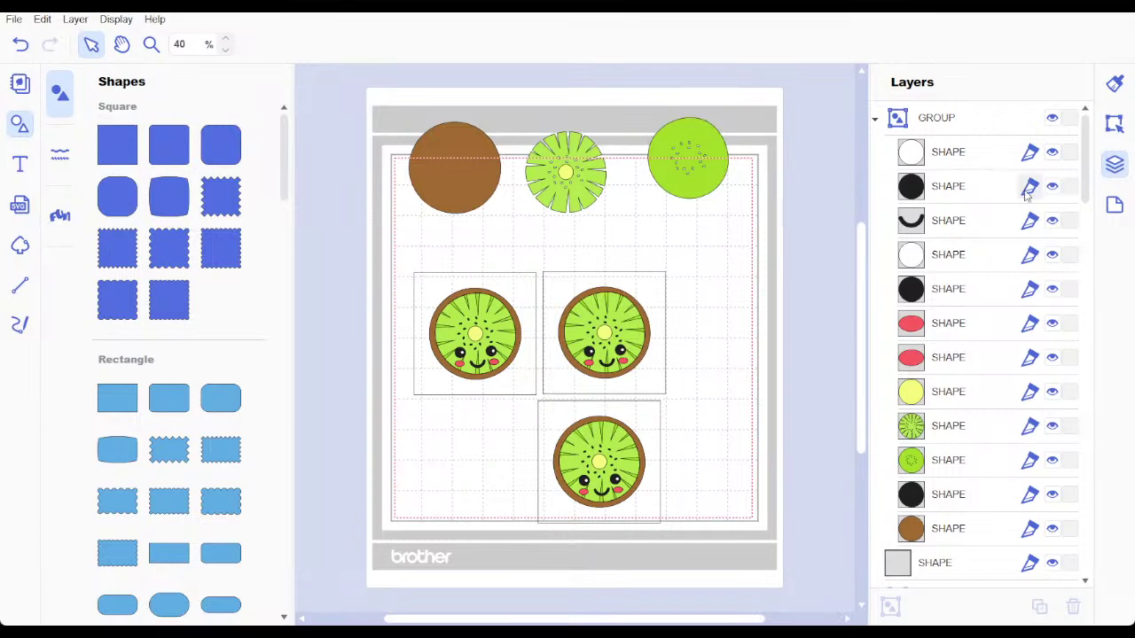
left_click(903, 120)
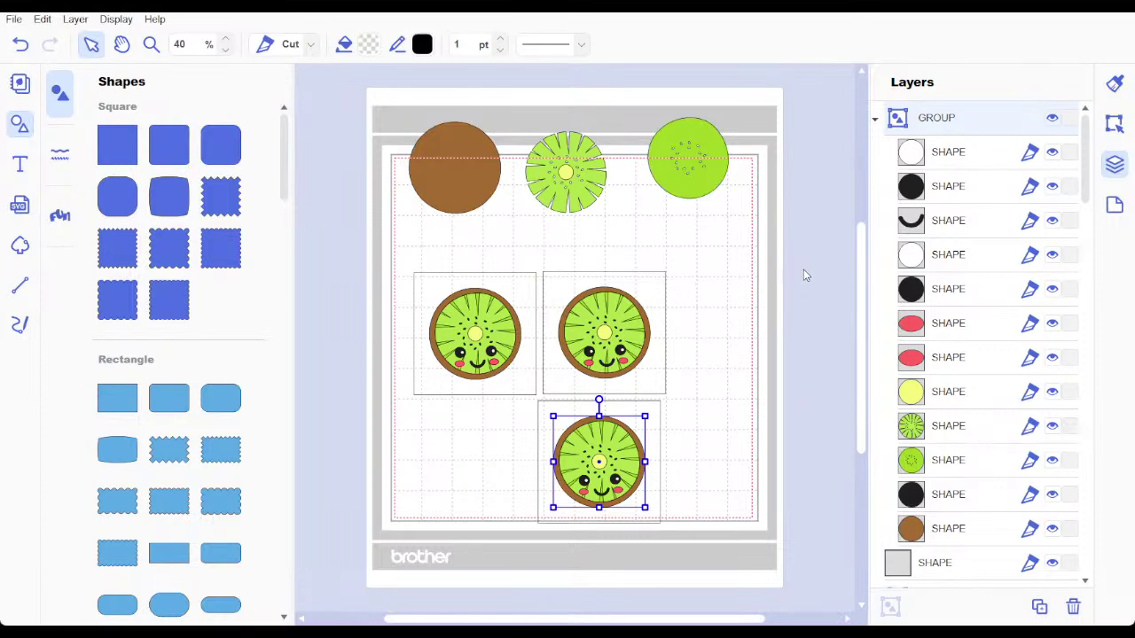
key("ctrl+shift+g")
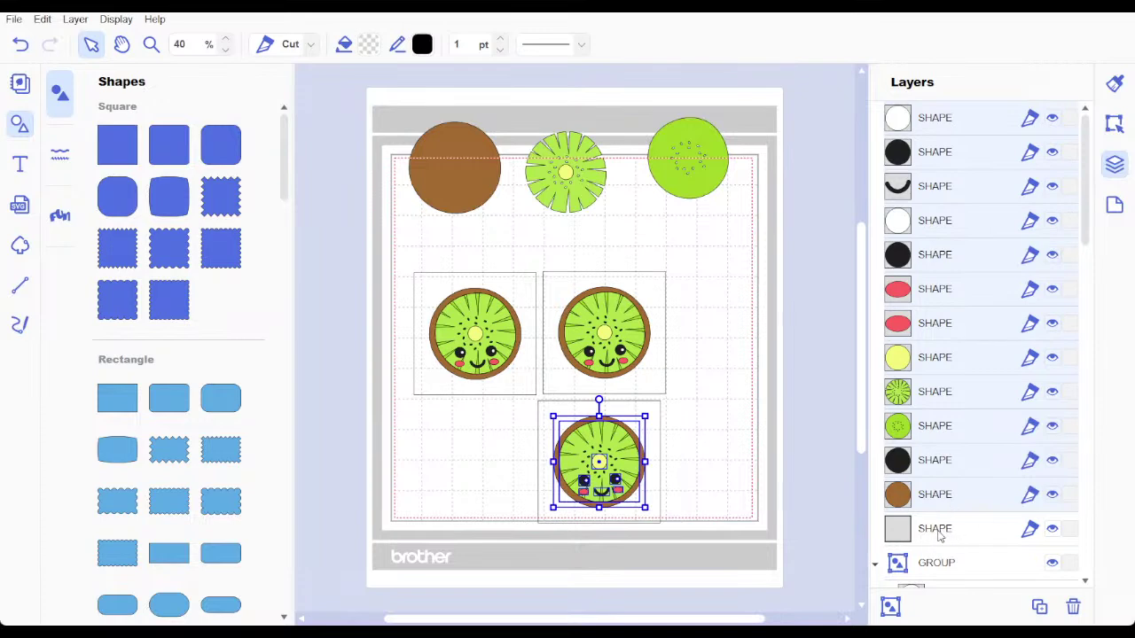
Step: Delete the lower kiwi's left eye, both the white highlight and the black circle, and its mouth
left_click(953, 117)
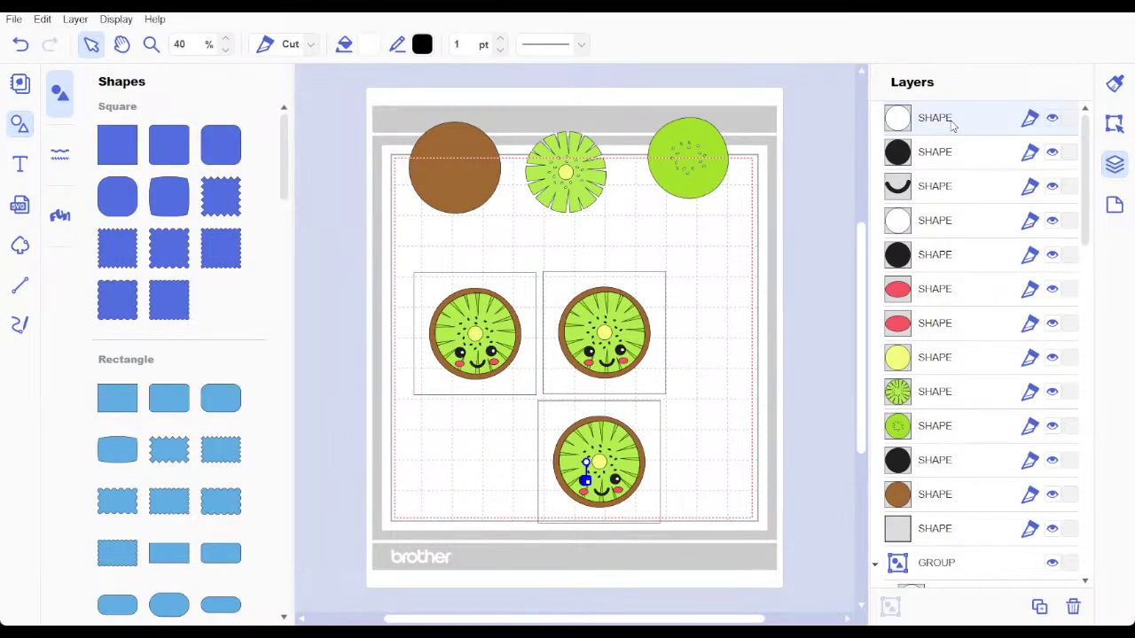
key("Delete")
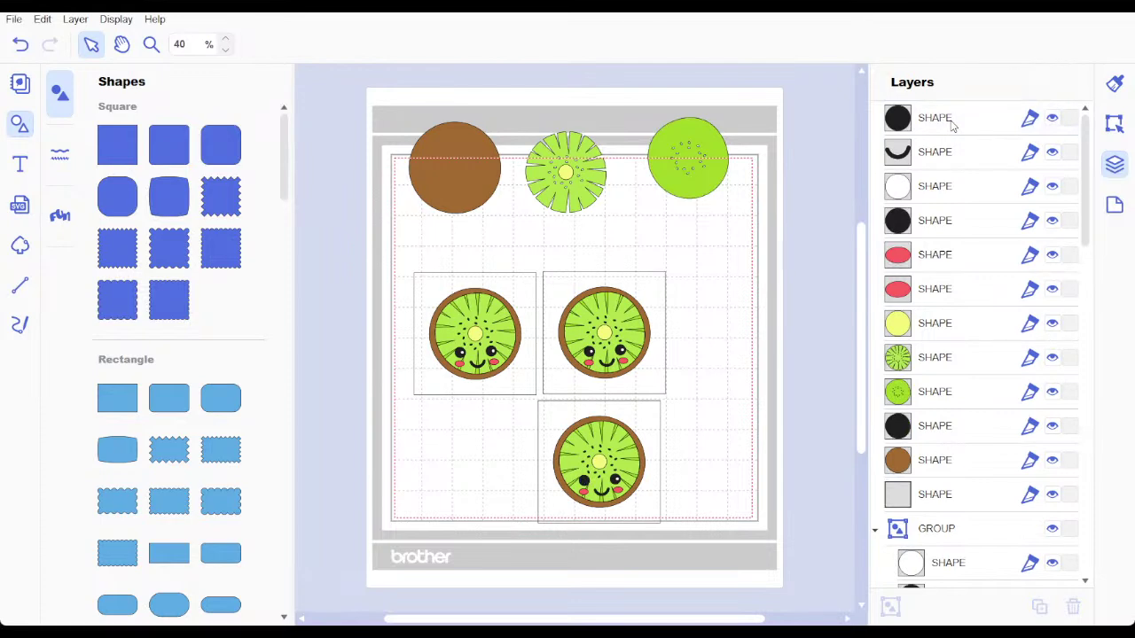
left_click(951, 126)
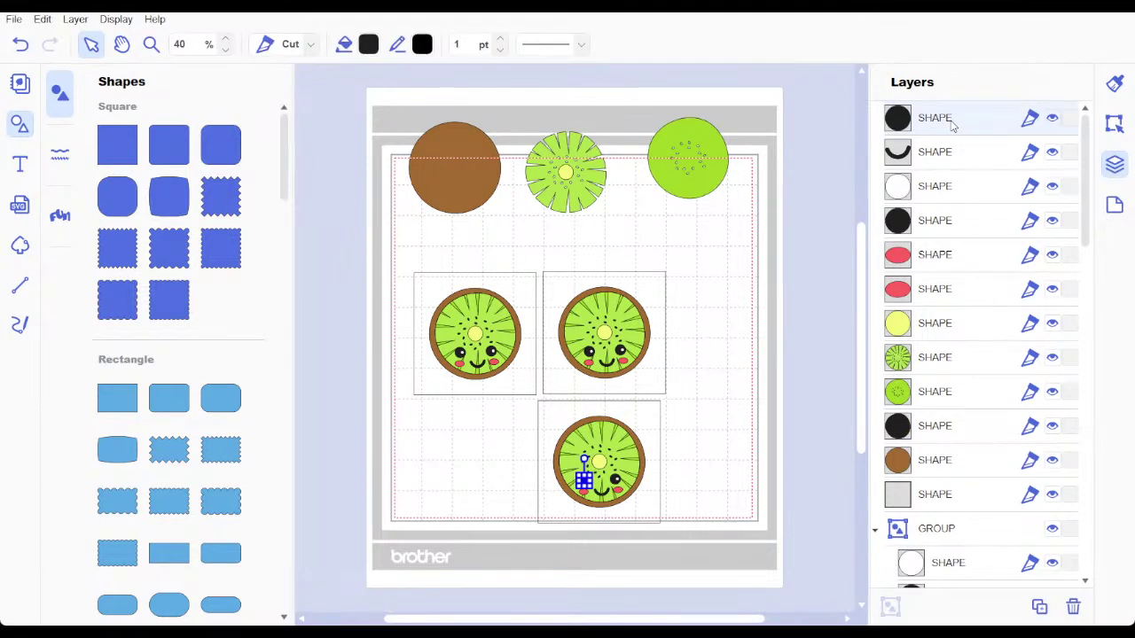
key("Delete")
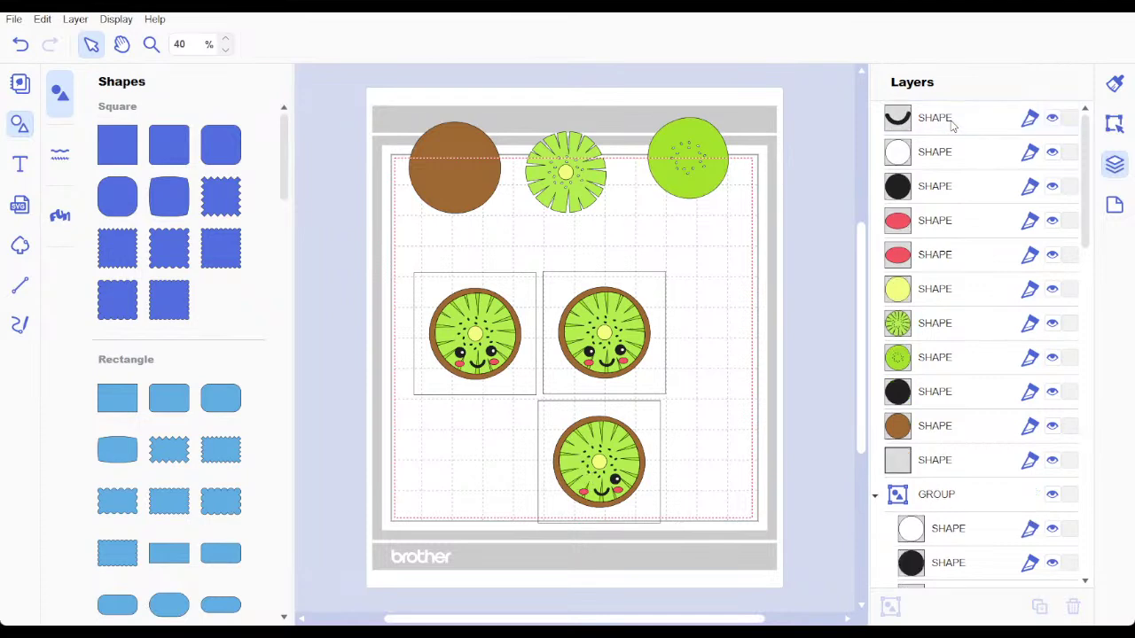
left_click(952, 127)
key("Delete")
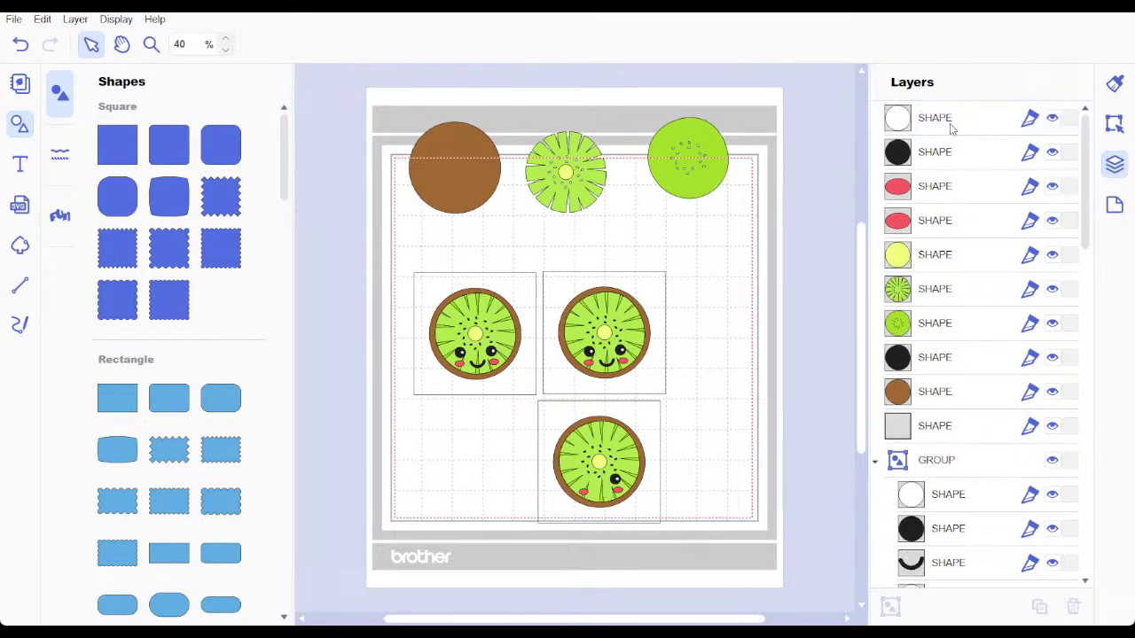
Step: Delete the white highlight and the black circle of the lower kiwi's right eye
left_click(951, 120)
left_click(951, 119)
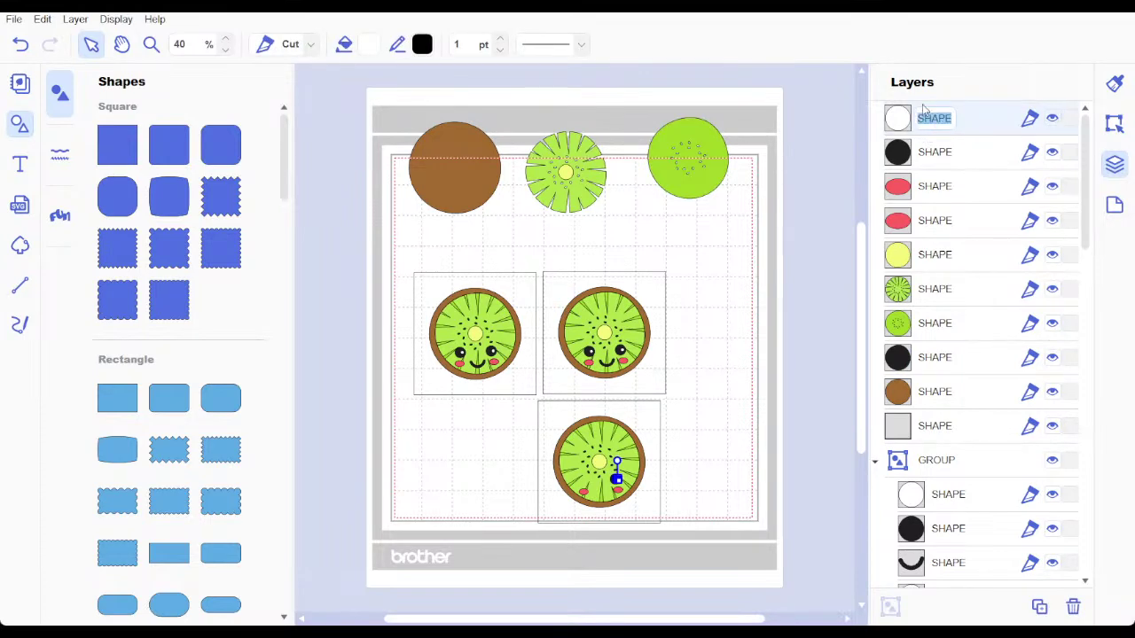
left_click(970, 124)
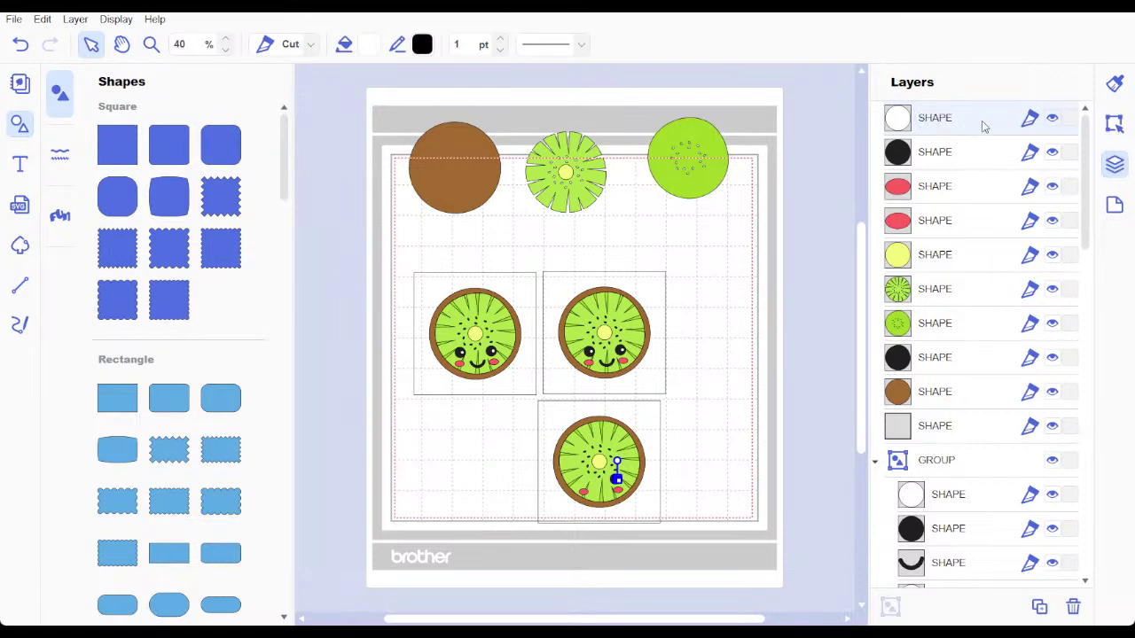
left_click(975, 125)
left_click(983, 127)
key("Delete")
left_click(982, 127)
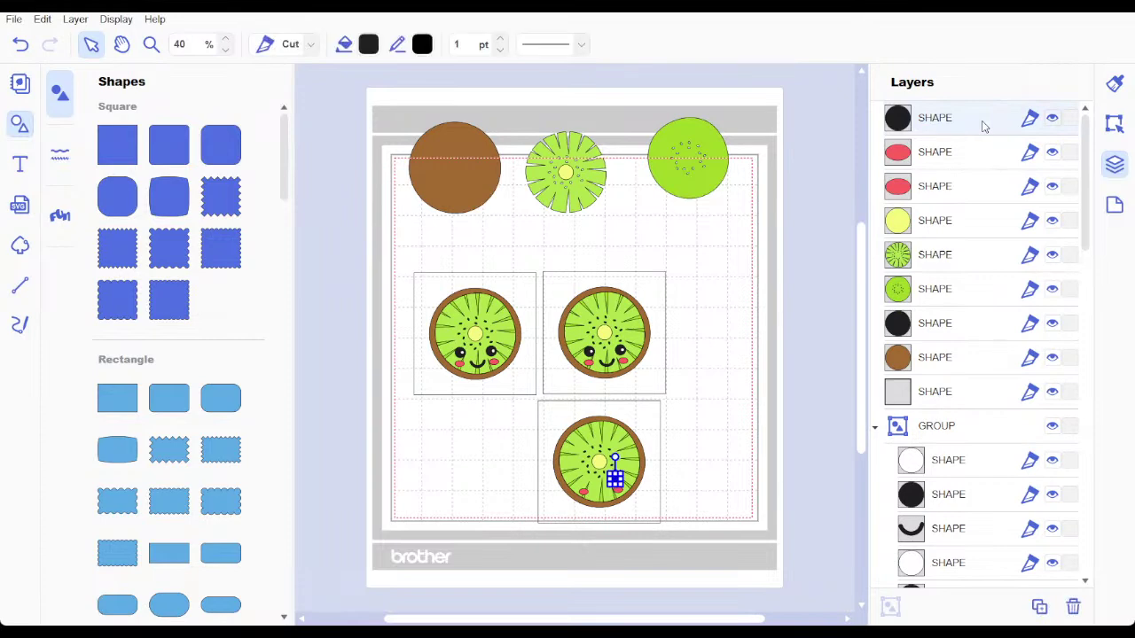
key("Delete")
Step: Delete the two red cheeks from the lower kiwi
left_click(983, 127)
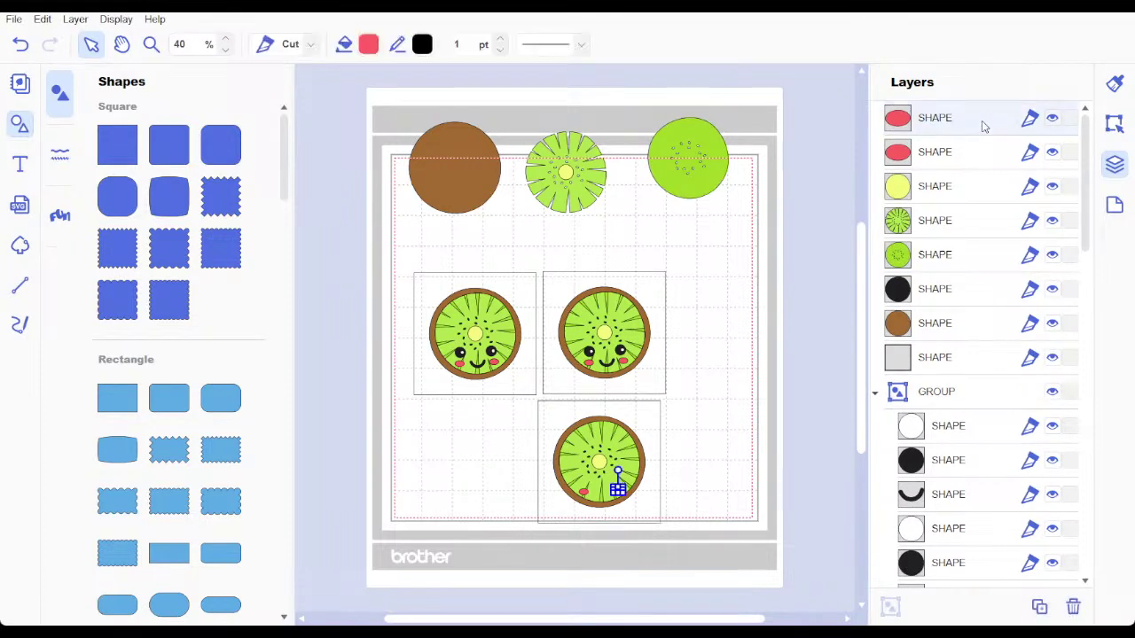
key("Delete")
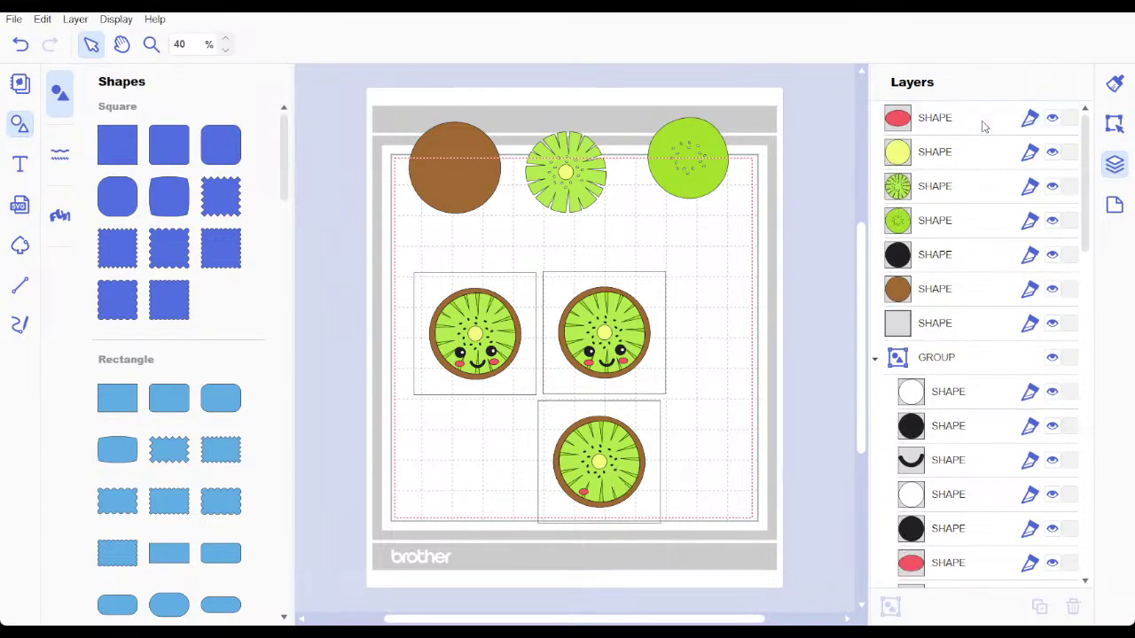
left_click(982, 127)
key("Delete")
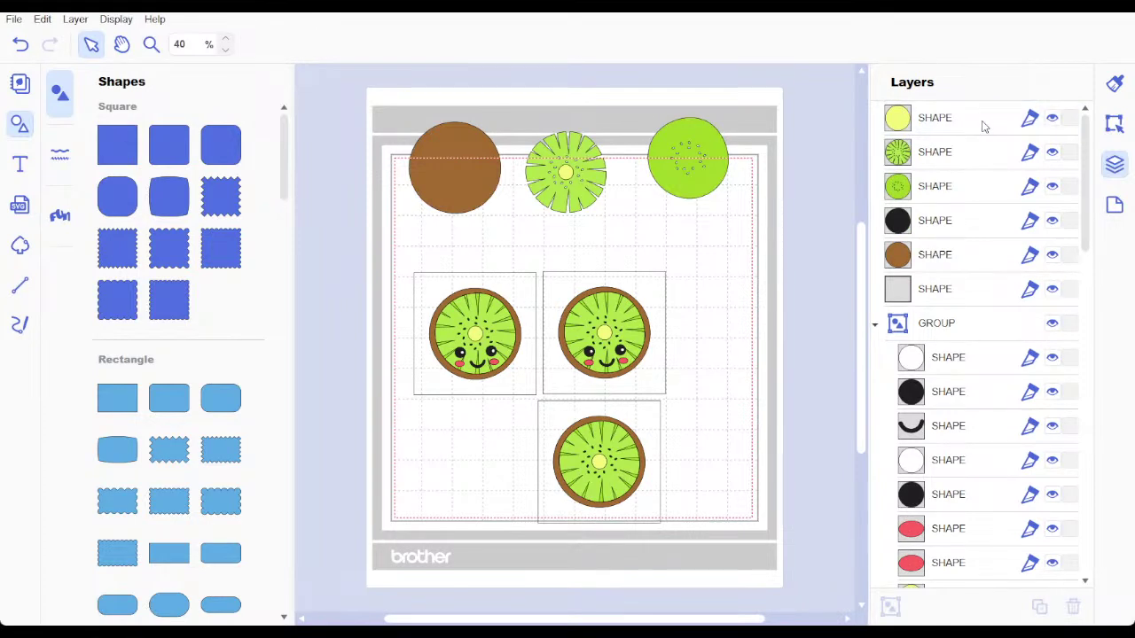
Step: Delete the lower kiwi's yellow centre, segmented green piece, dotted green circle and black circle, keeping only its brown circle
left_click(983, 127)
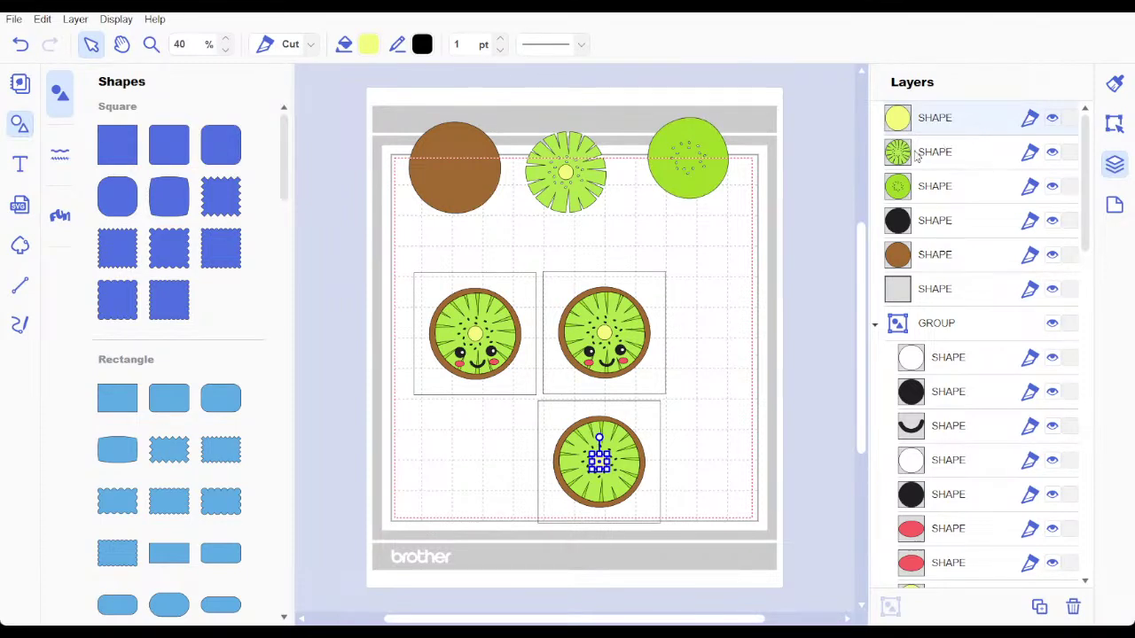
left_click(963, 193, "shift")
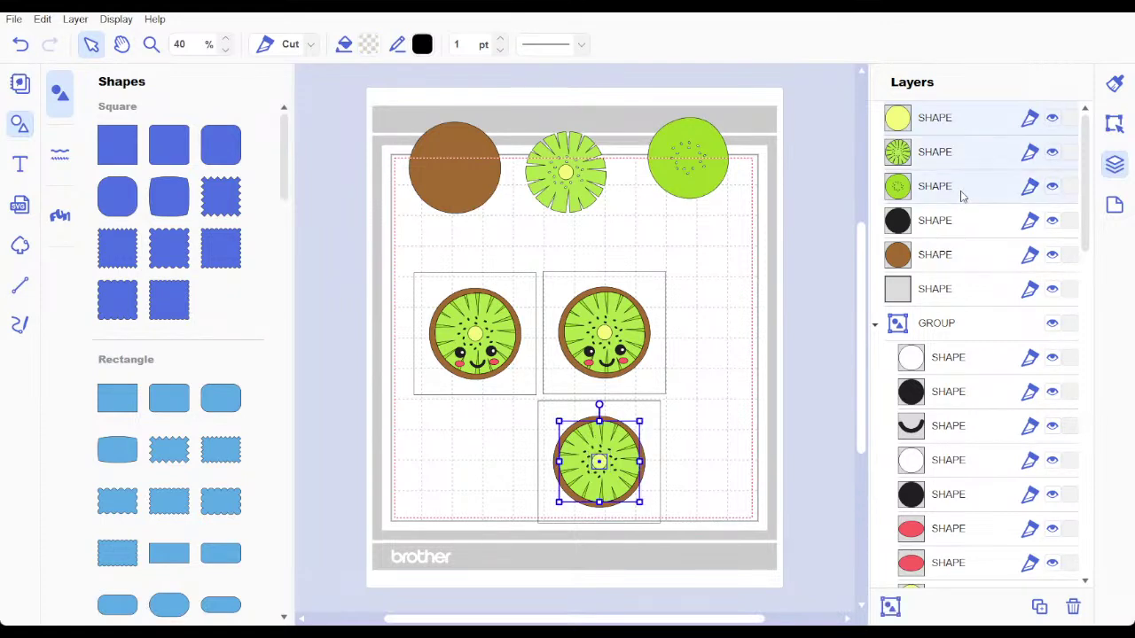
left_click(957, 225, "shift")
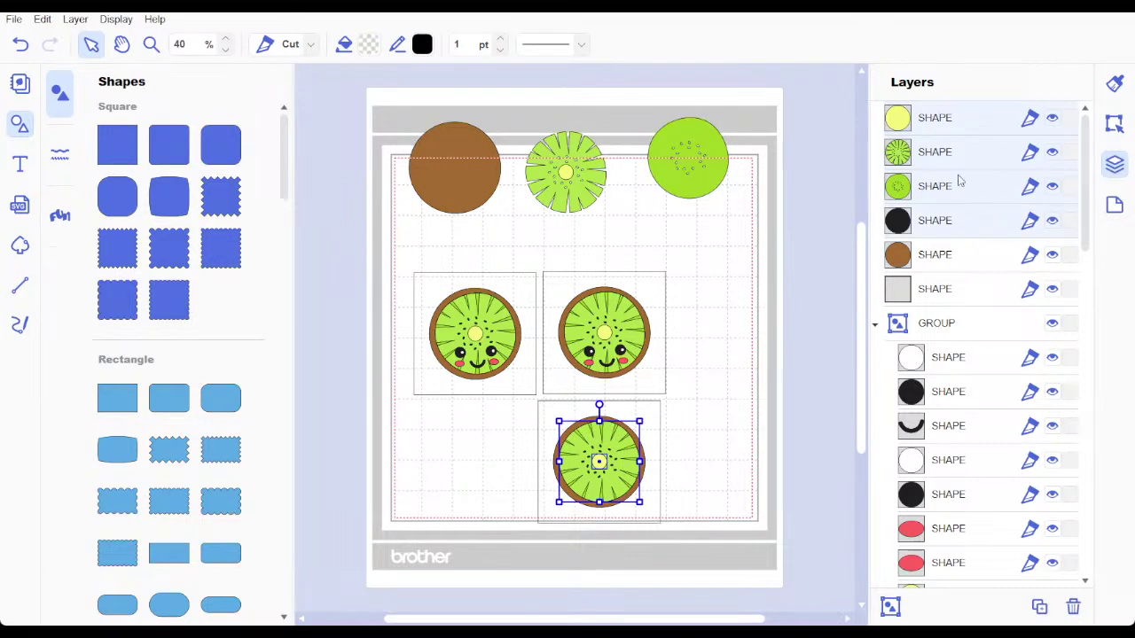
left_click(964, 124)
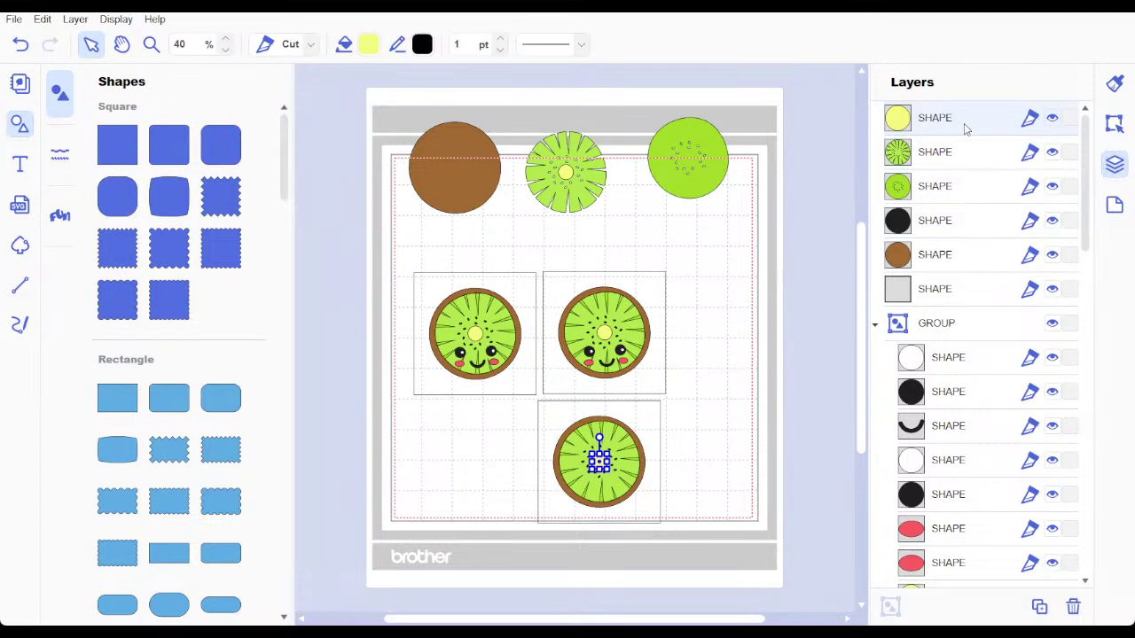
left_click(956, 224, "shift")
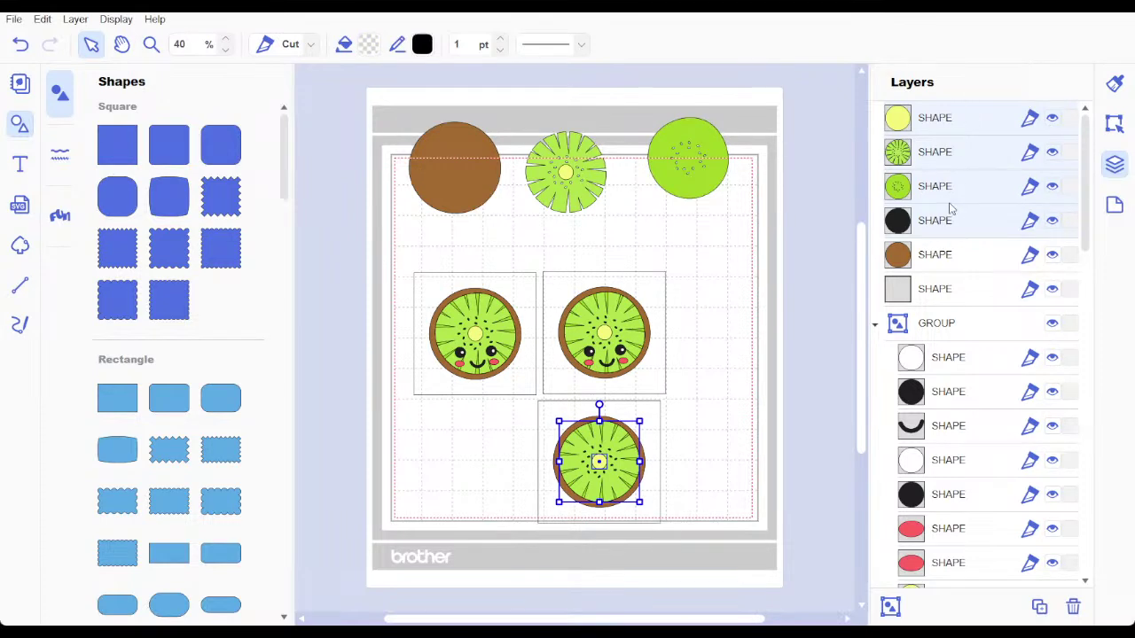
key("Delete")
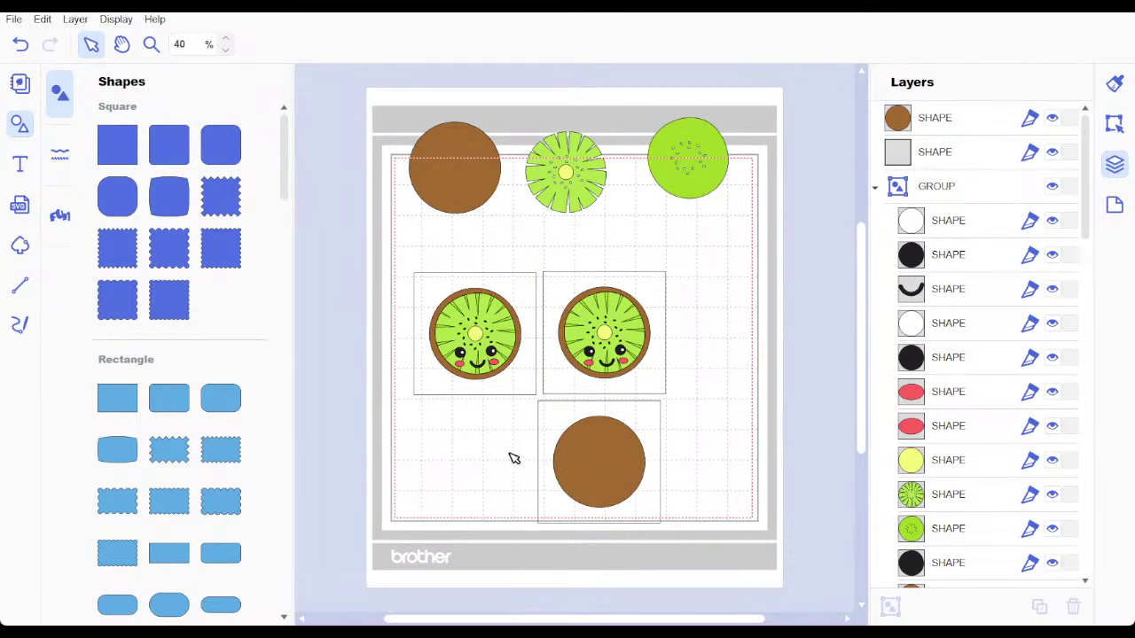
Step: Group the lower brown circle with its square and move the group beneath the left kiwi's square
left_click_drag(509, 452, 596, 467)
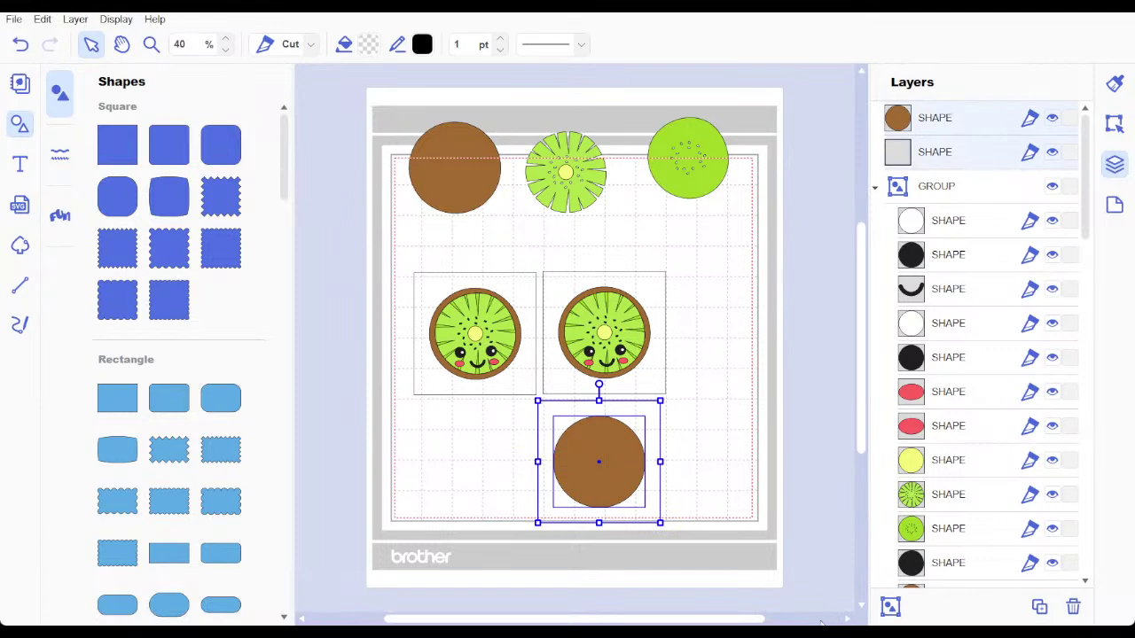
left_click(891, 607)
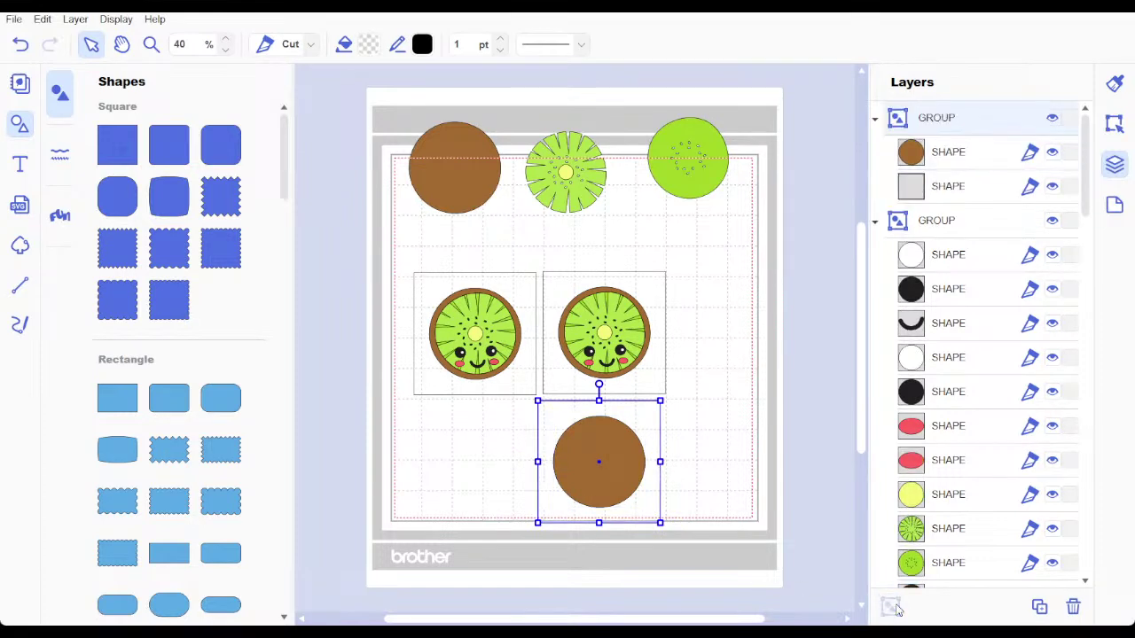
left_click(717, 427)
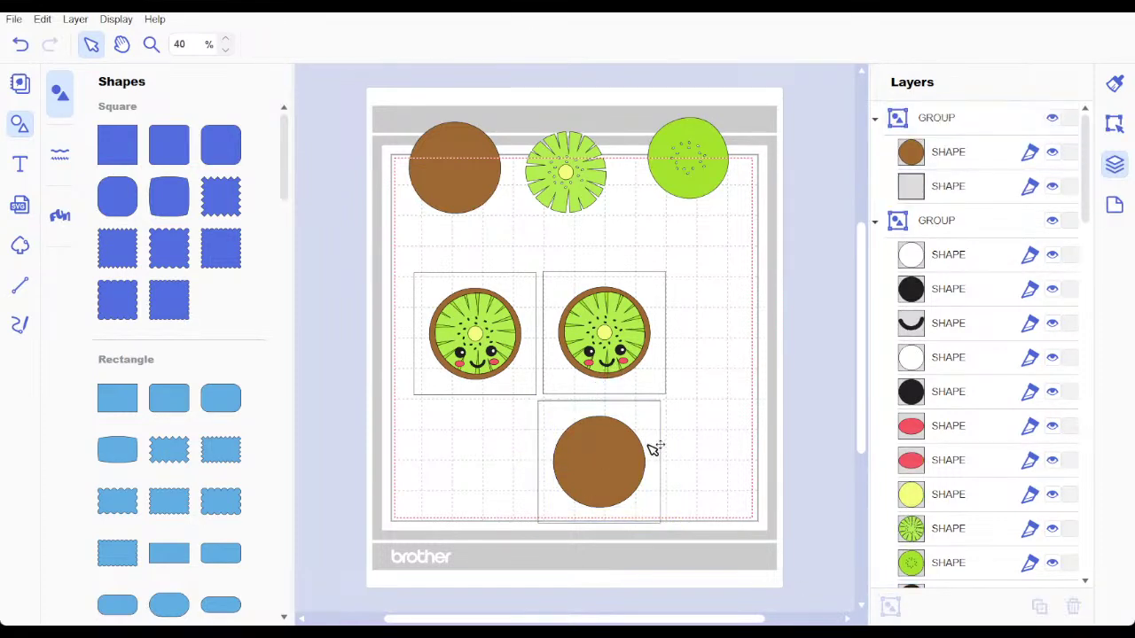
left_click_drag(653, 449, 522, 453)
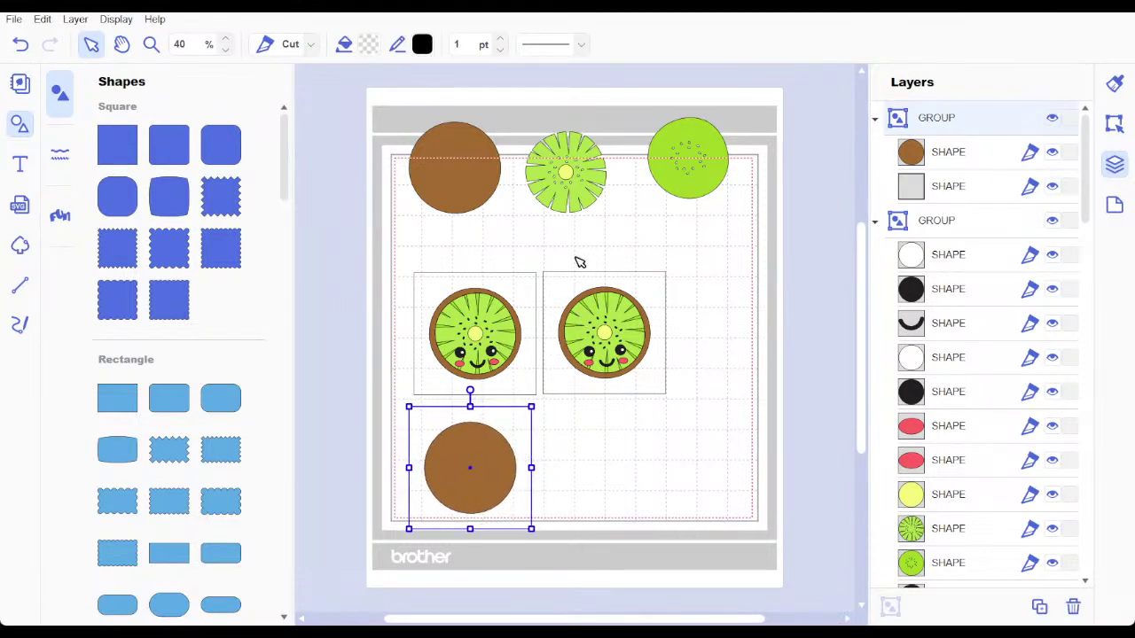
Step: Ungroup the right-hand kiwi into its separate layers
left_click(621, 356)
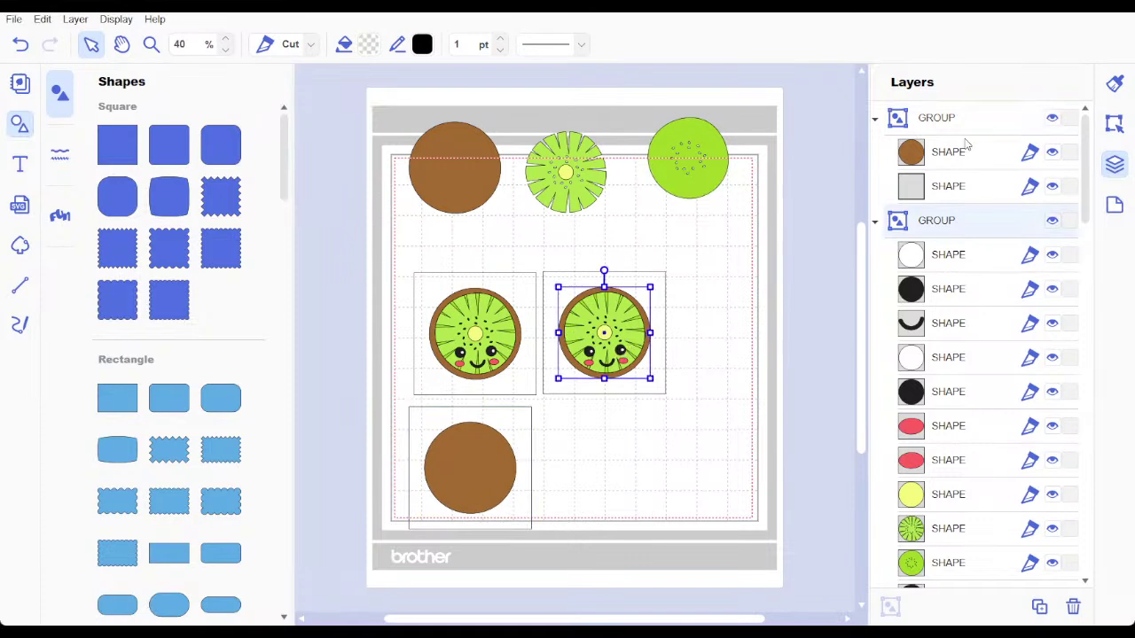
double_click(914, 227)
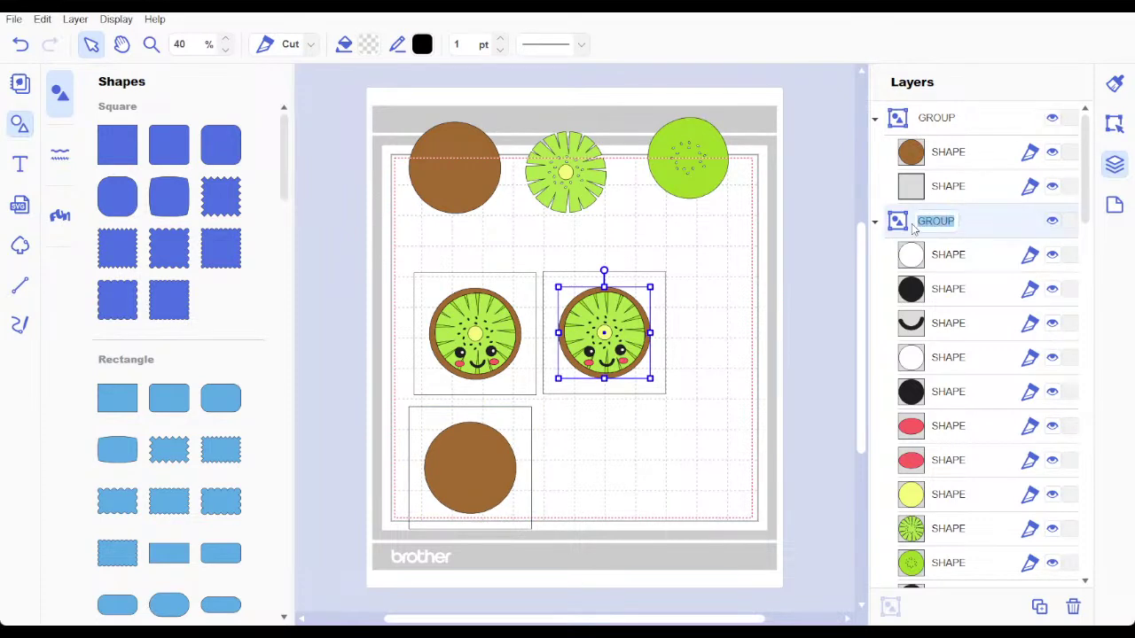
left_click(991, 226)
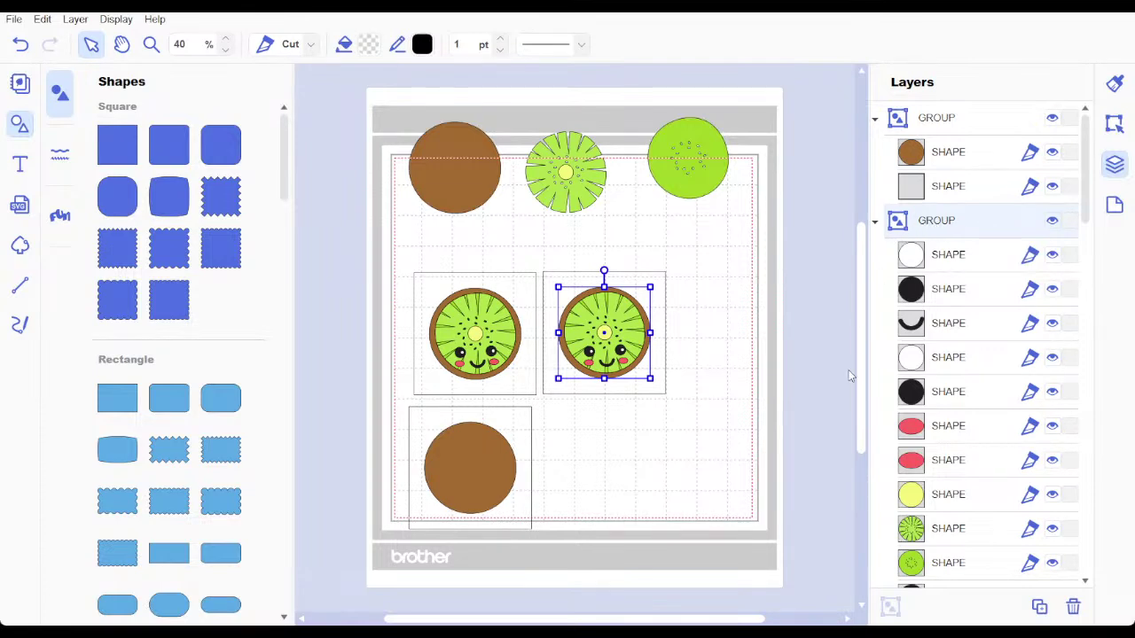
key("ctrl+shift+g")
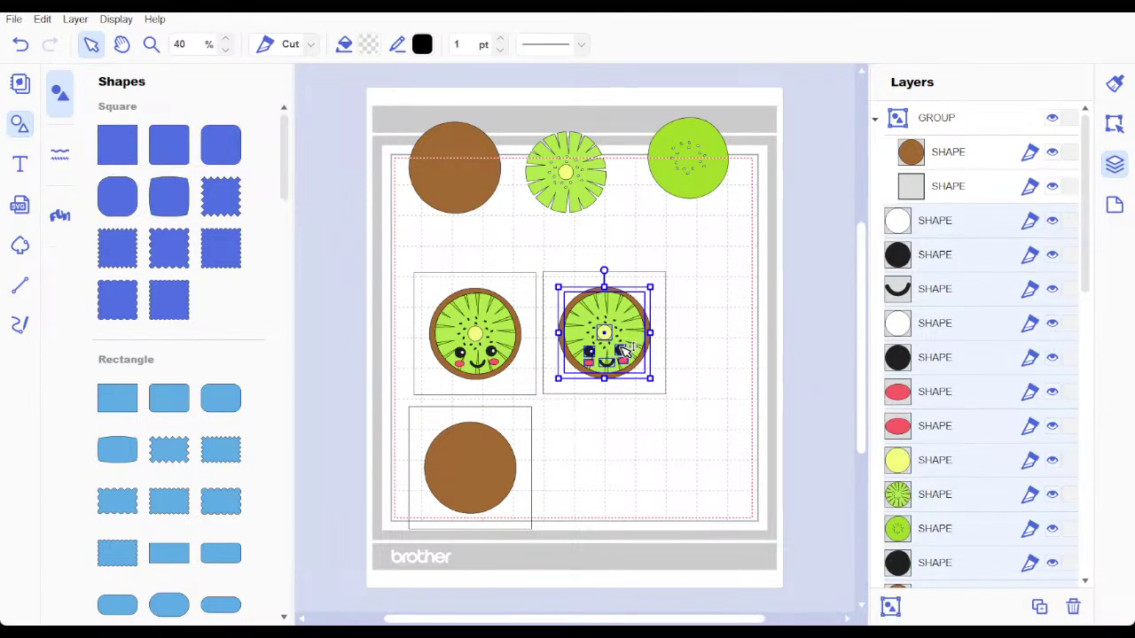
Step: Delete the right-hand kiwi's face pieces, yellow centre and segmented green piece, down to the dotted green circle
left_click(813, 221)
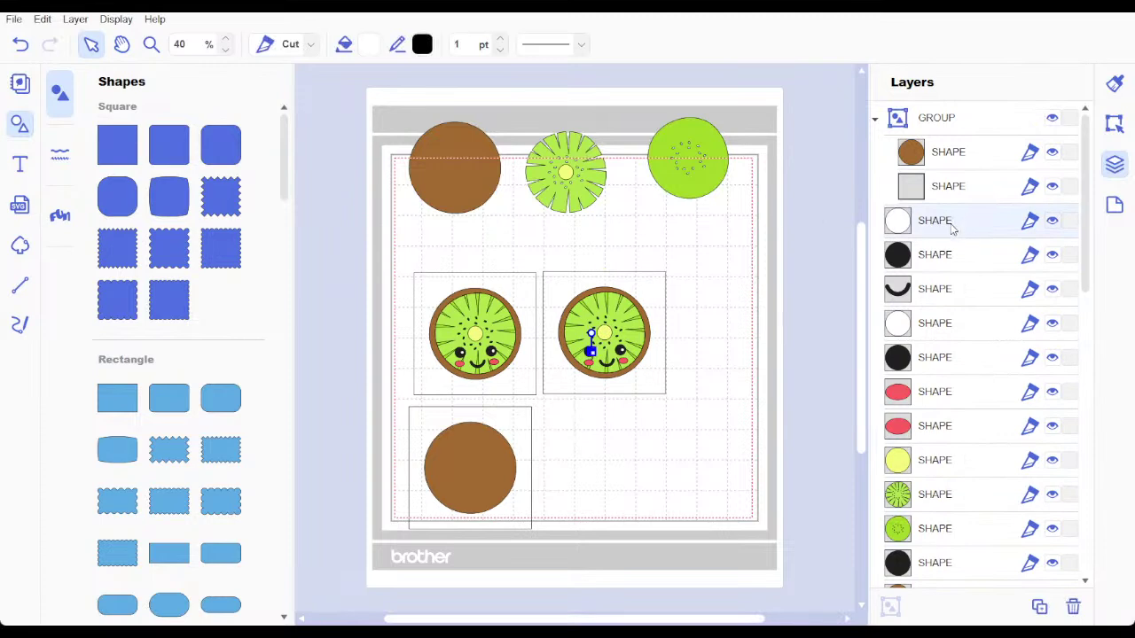
left_click(919, 496)
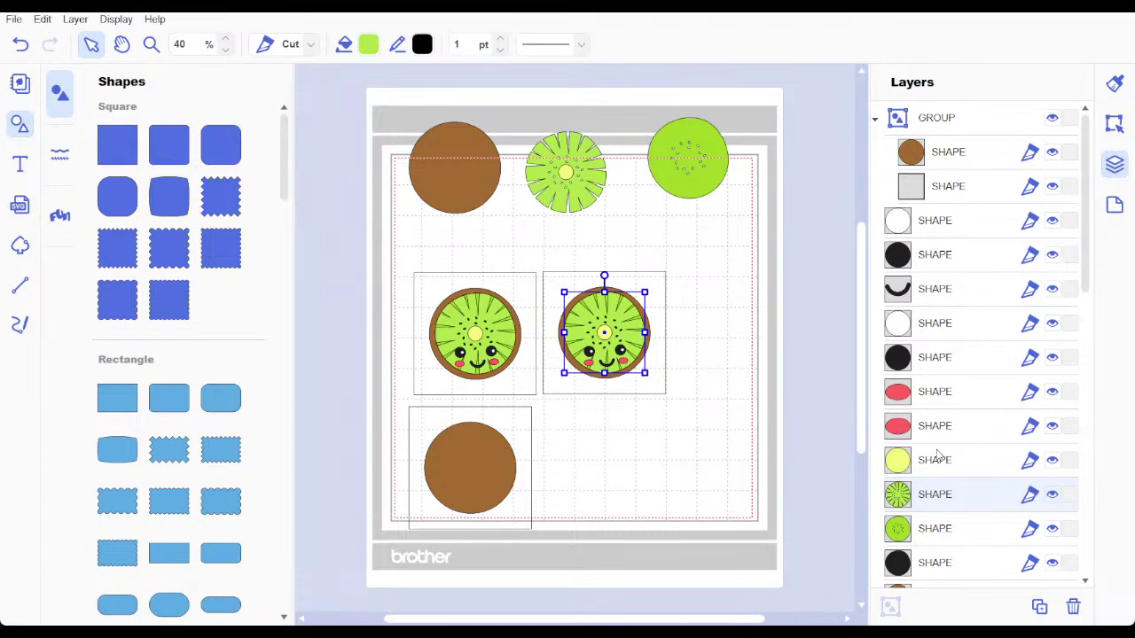
left_click(963, 226, "shift")
key("ctrl+g")
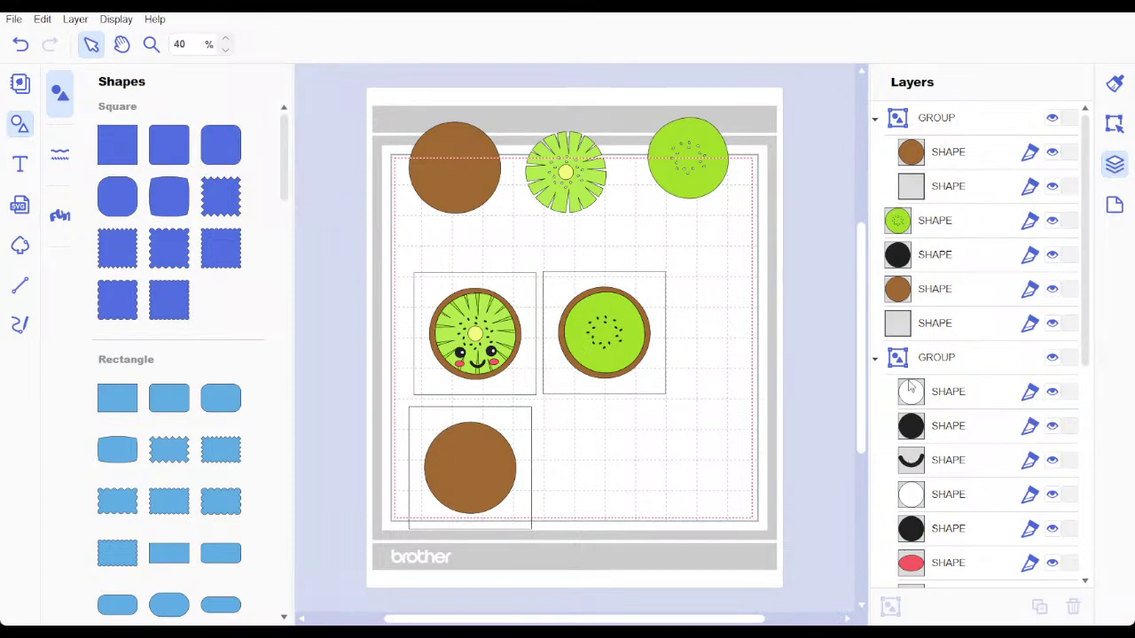
Step: Delete the right-hand kiwi's black circle and brown circle, keeping only its dotted green circle
left_click(937, 266)
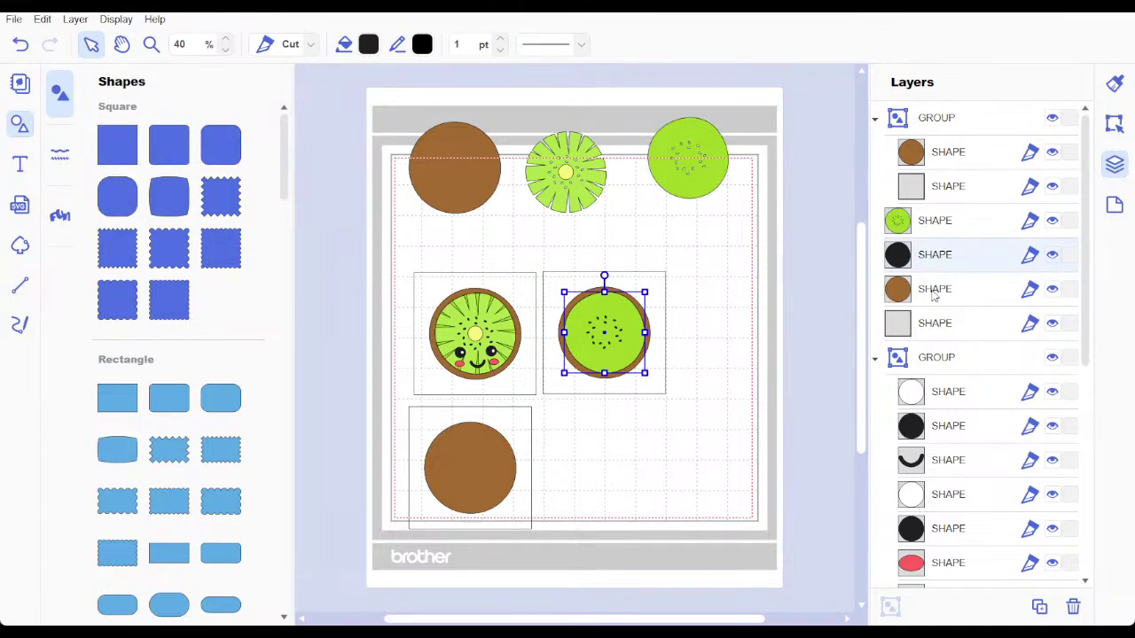
left_click(934, 293, "shift")
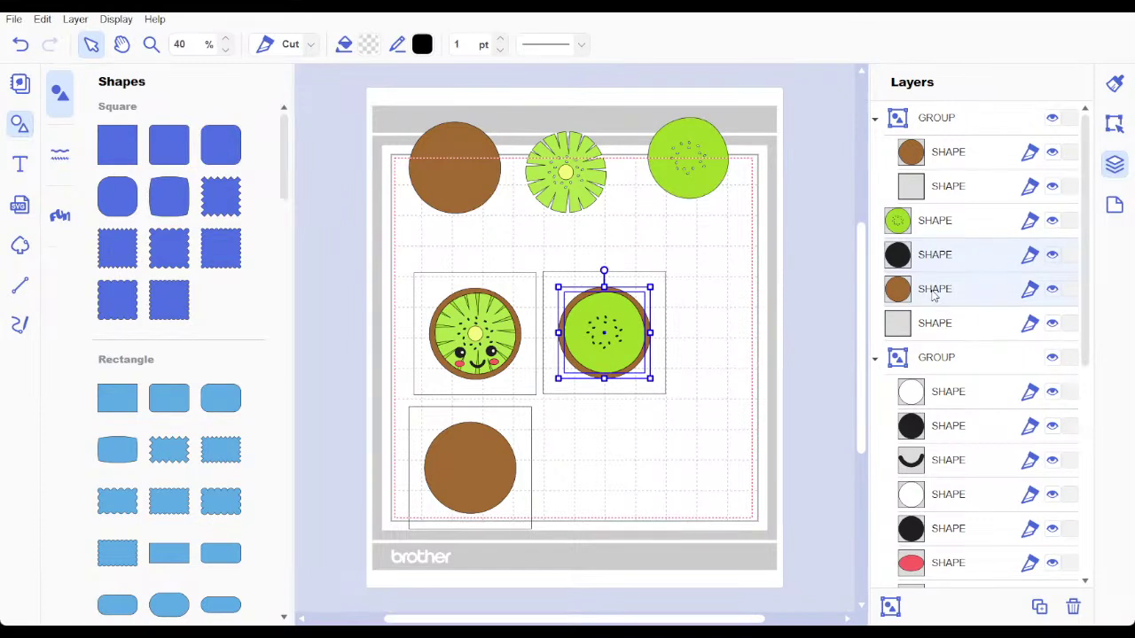
key("Delete")
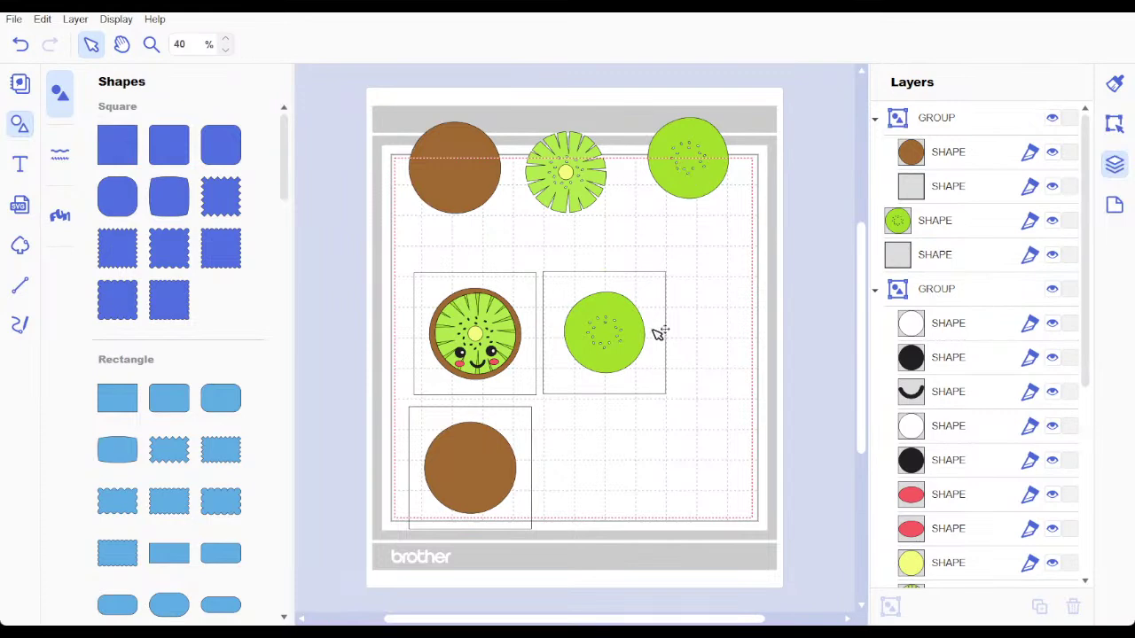
Step: Group the dotted green circle with its square and move the group beside the brown circle's square
left_click(601, 335)
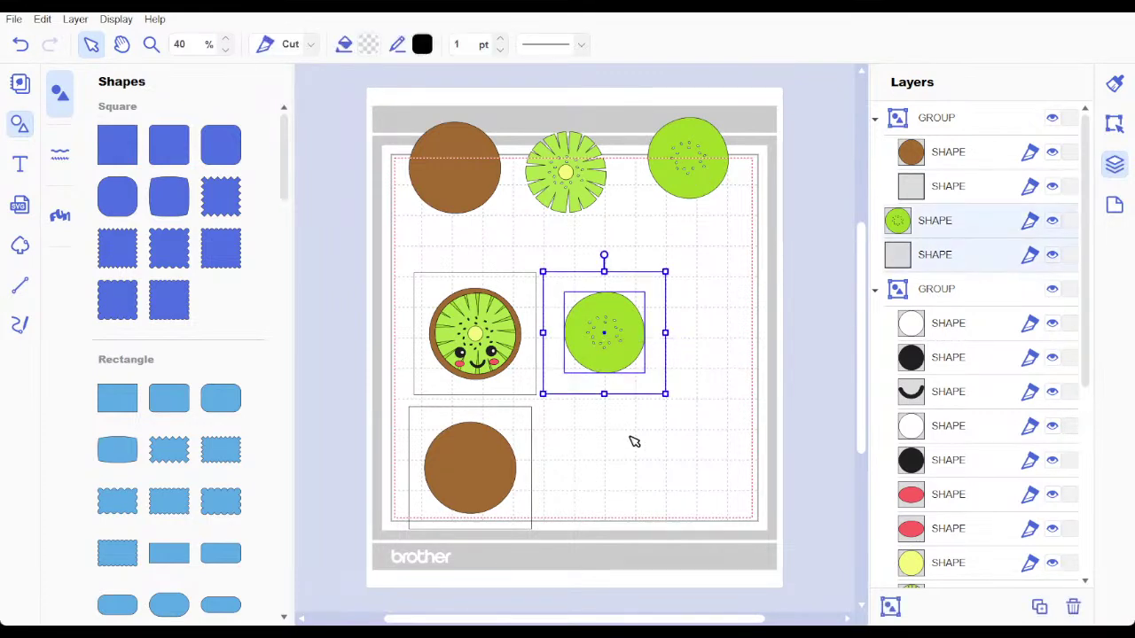
left_click(891, 608)
left_click_drag(585, 356, 581, 496)
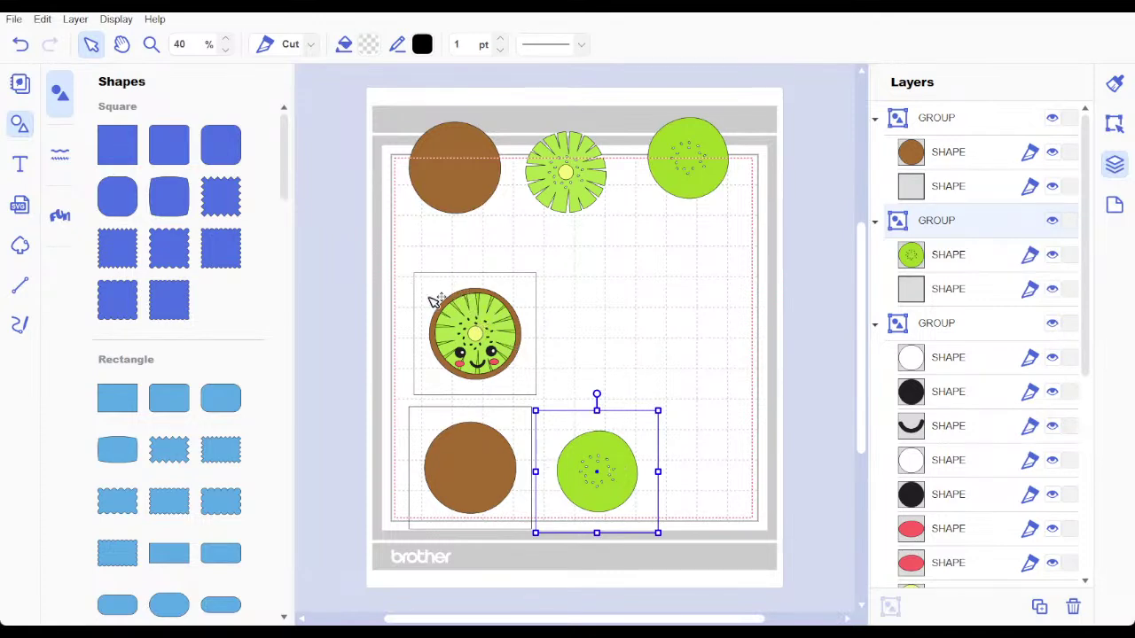
Step: Ungroup the remaining full kiwi and delete its face pieces: the eyes, mouth and cheeks
left_click(901, 335)
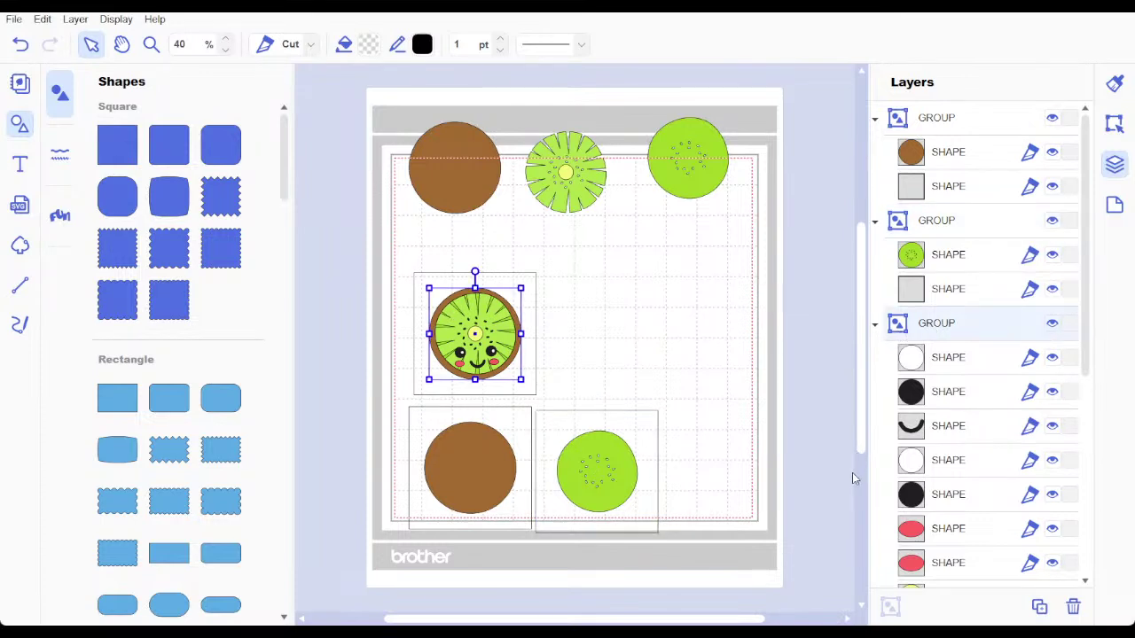
key("ctrl+u")
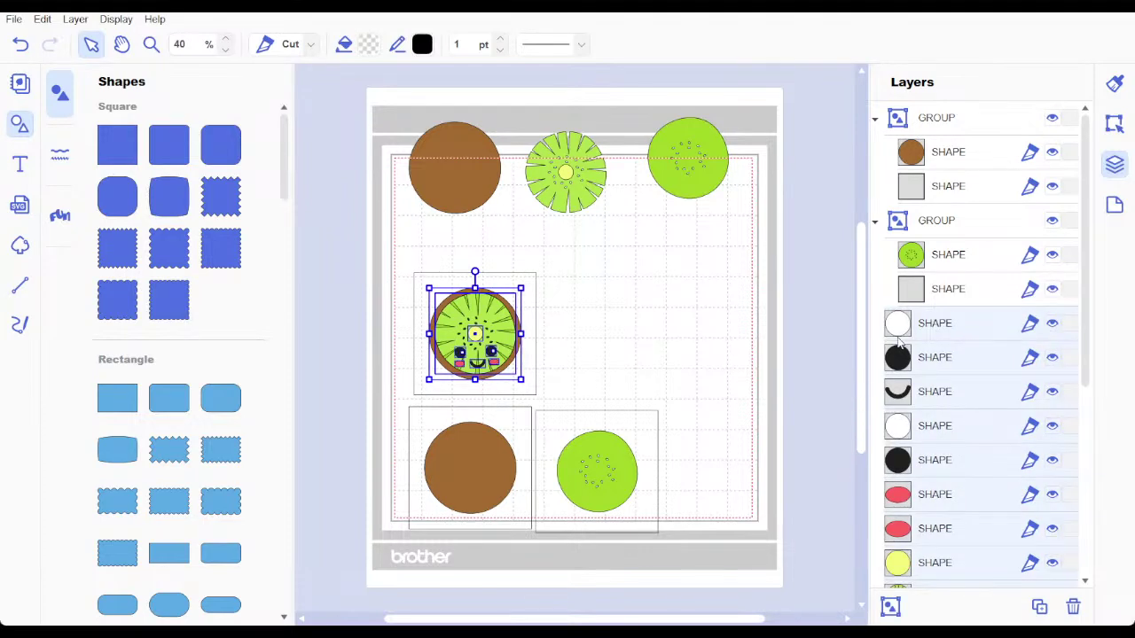
left_click(946, 326)
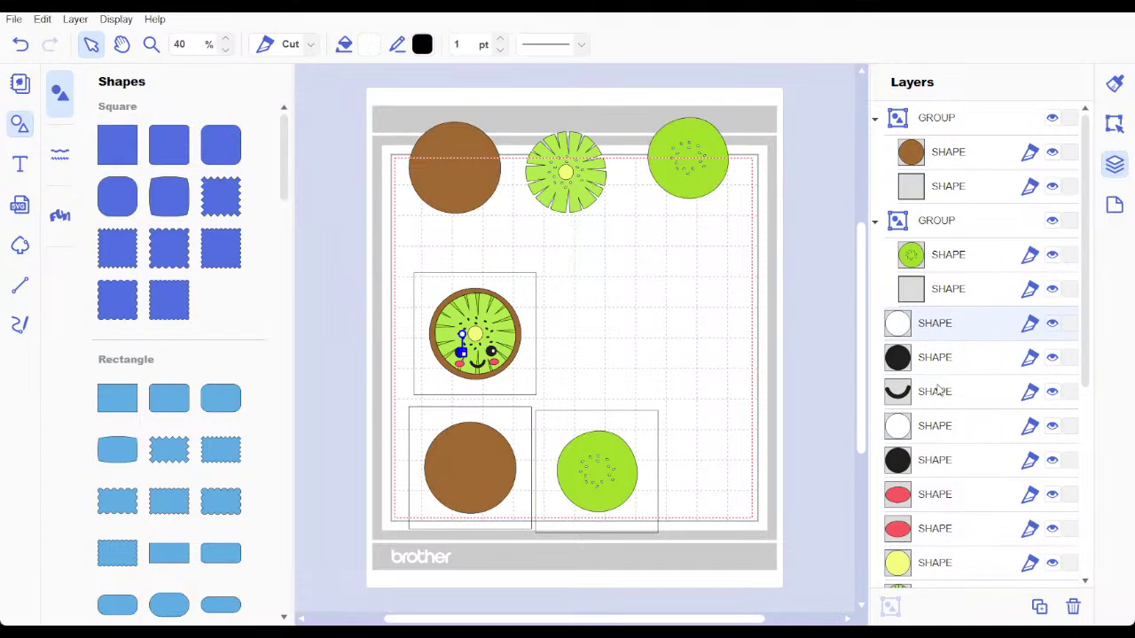
left_click(930, 538, "shift")
key("ctrl+g")
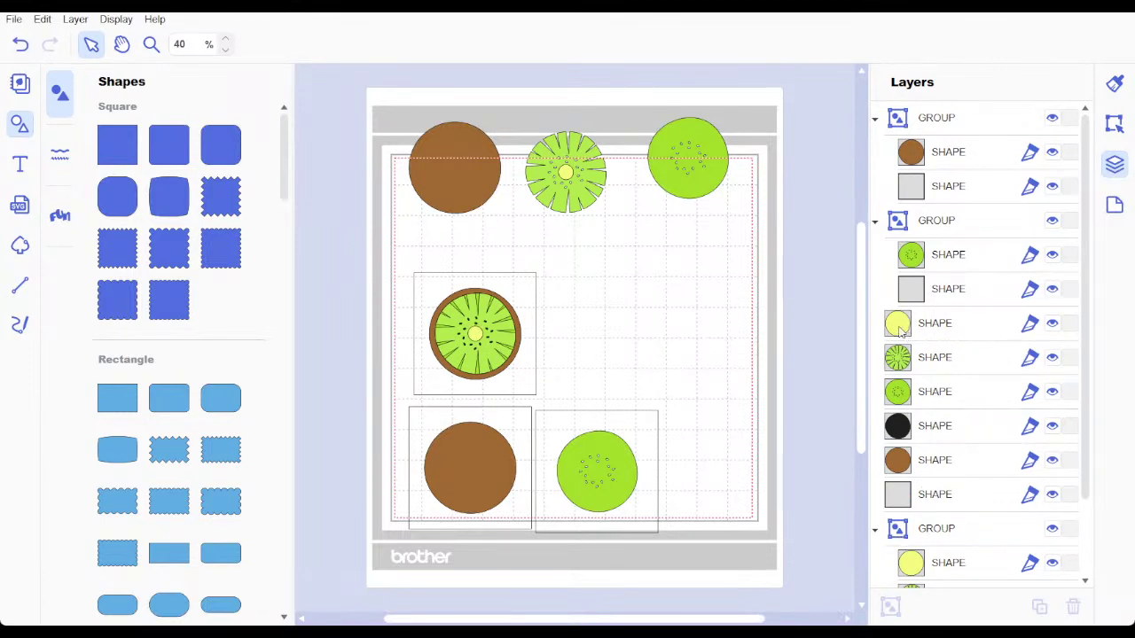
Step: Delete the remaining kiwi's dotted green circle, black circle and brown circle, keeping its yellow centre and segmented green piece
left_click(929, 369)
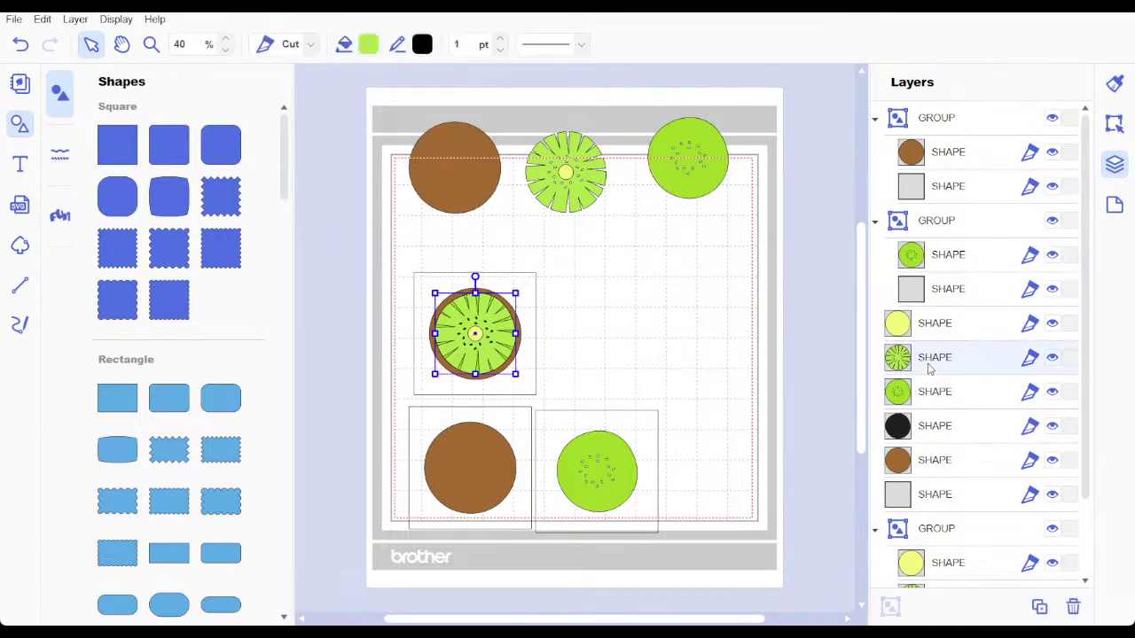
left_click(923, 393)
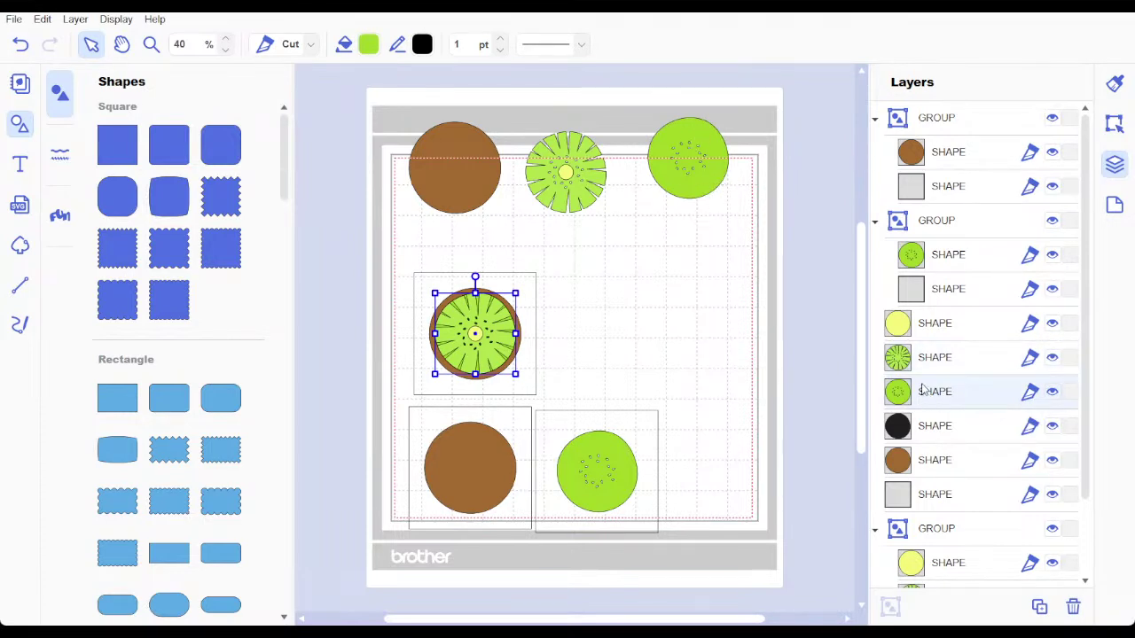
left_click(929, 332)
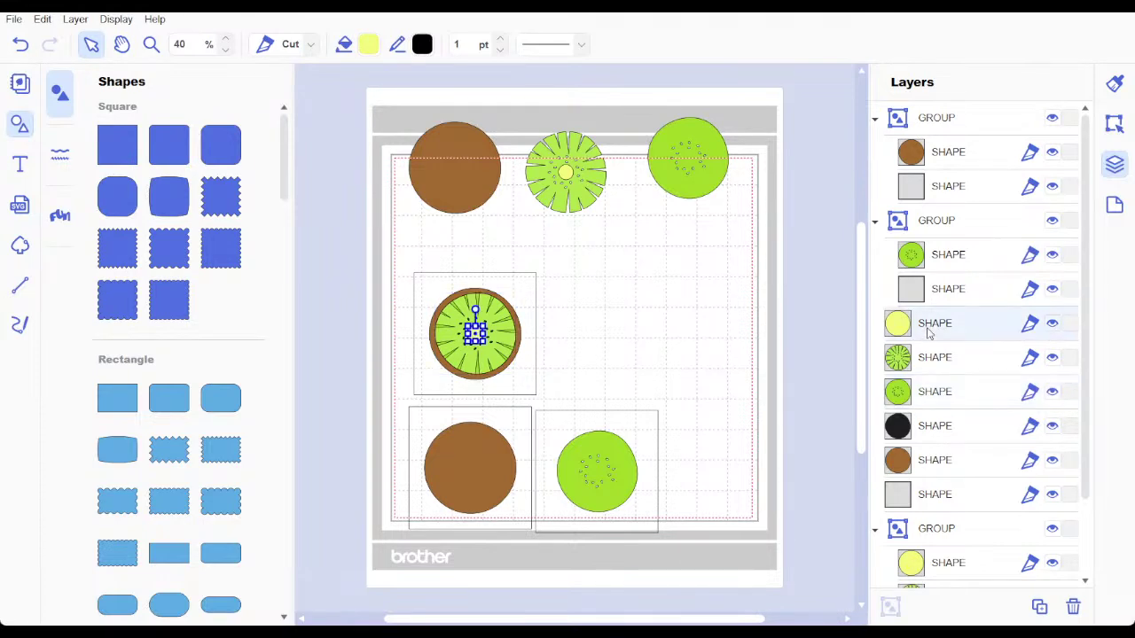
left_click(936, 392, "ctrl")
left_click(934, 425, "ctrl")
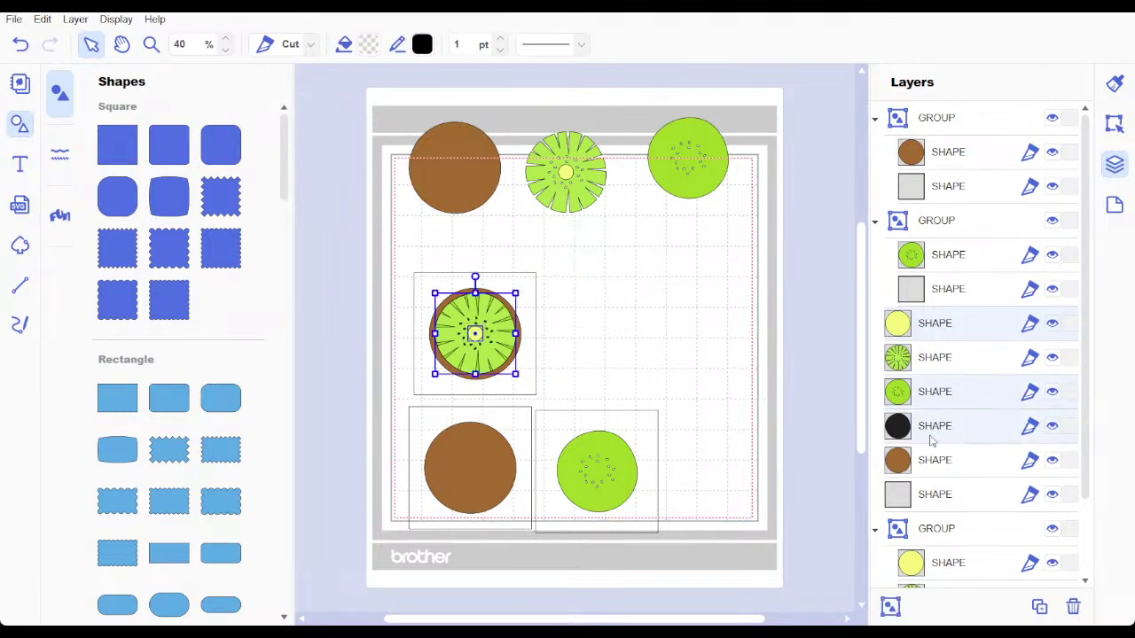
left_click(927, 472, "ctrl")
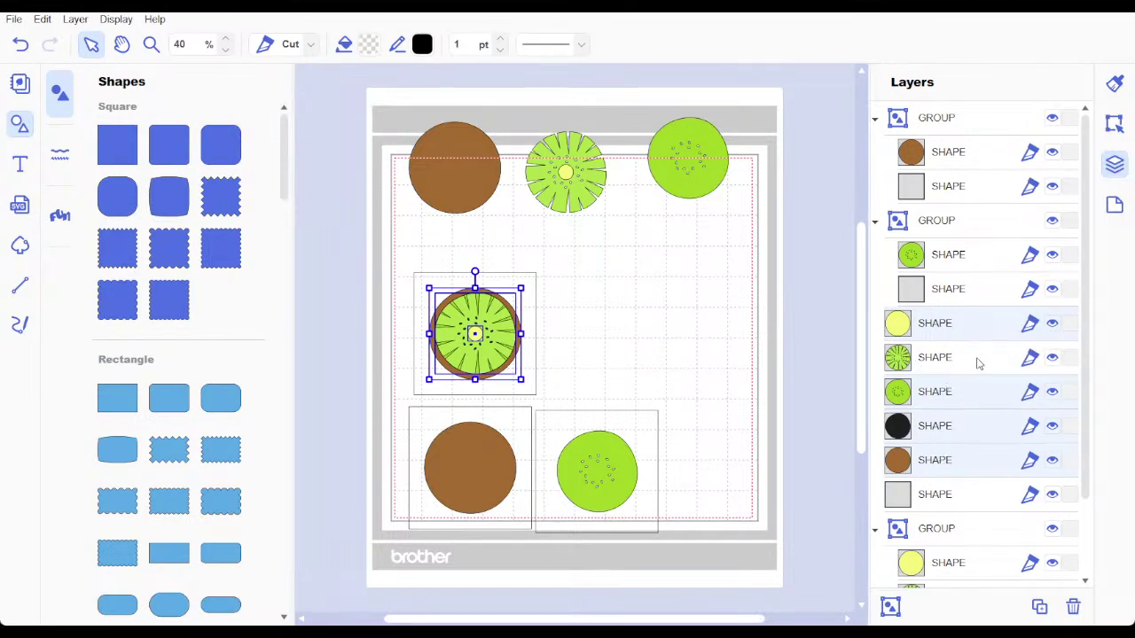
left_click(931, 360)
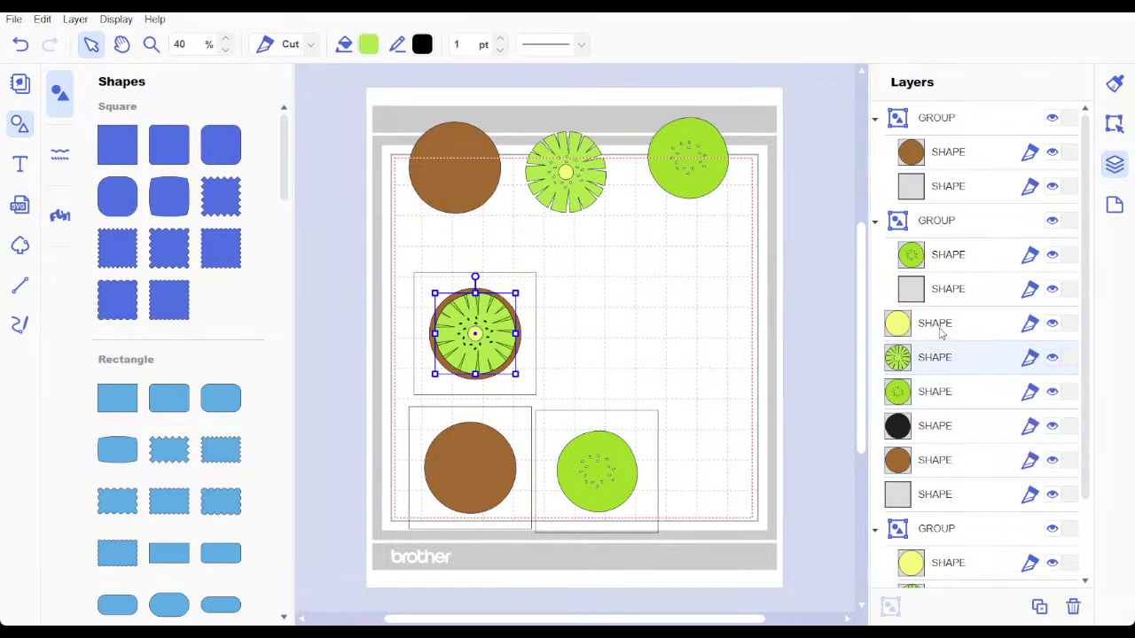
left_click(938, 399)
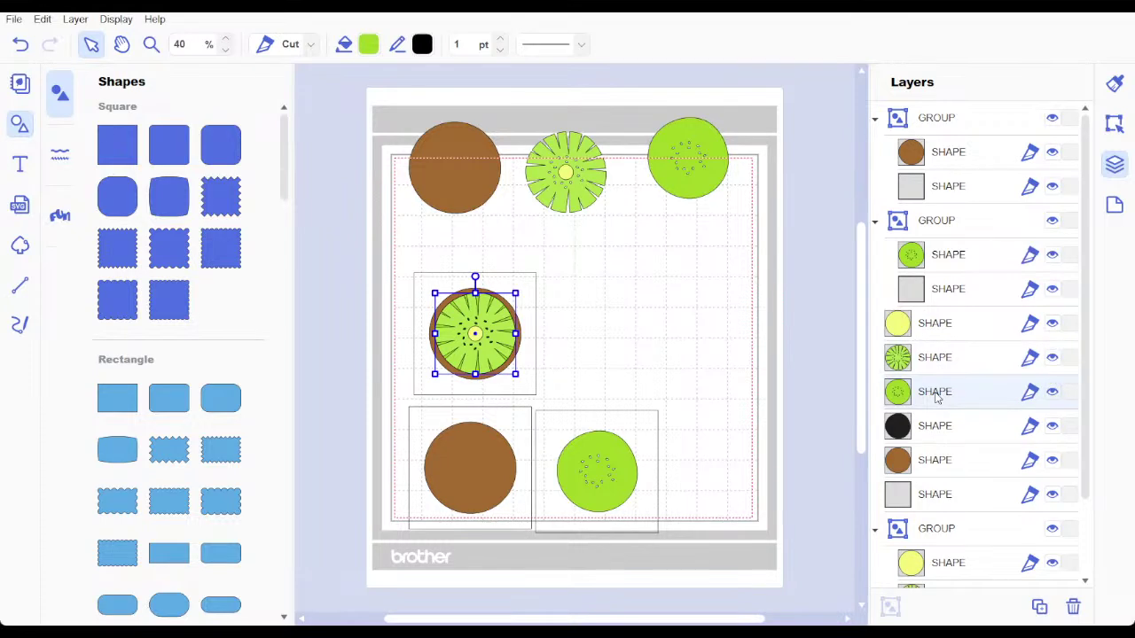
left_click(934, 463, "shift")
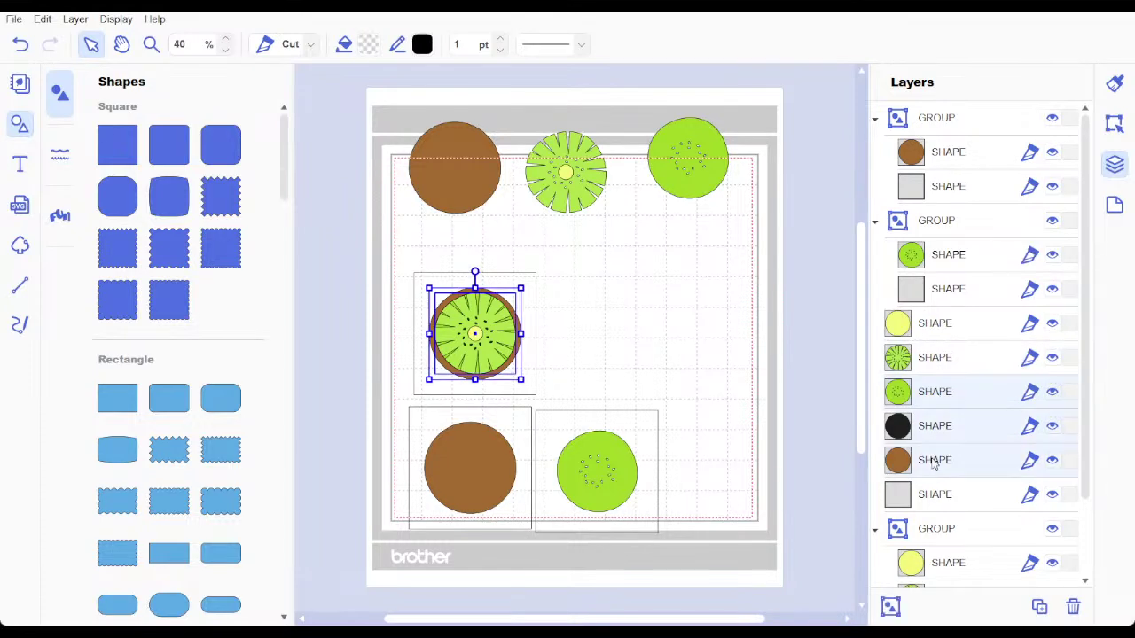
key("Delete")
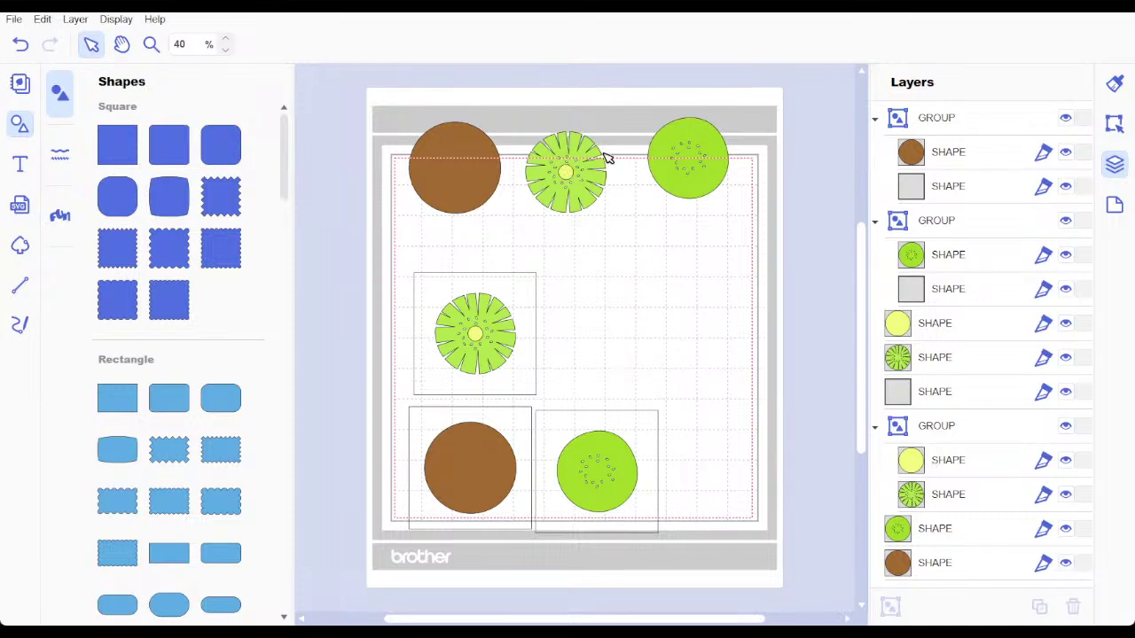
Step: Group the yellow centre and segmented green piece with their square, and delete the loose row of spare kiwi layers above the squares
left_click_drag(568, 331, 413, 326)
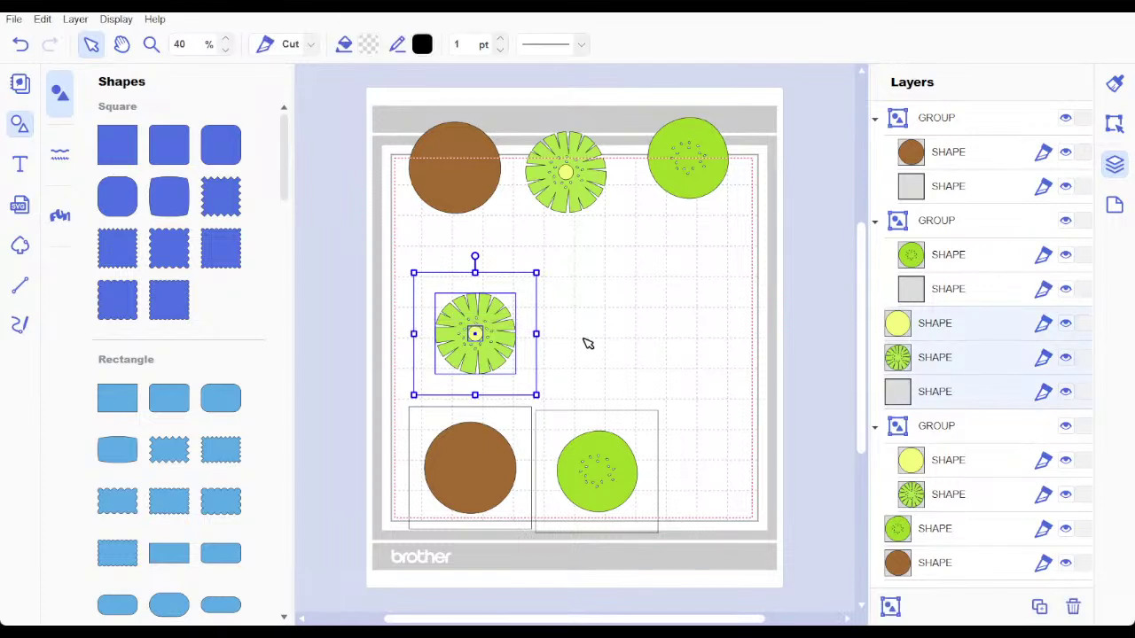
left_click(890, 607)
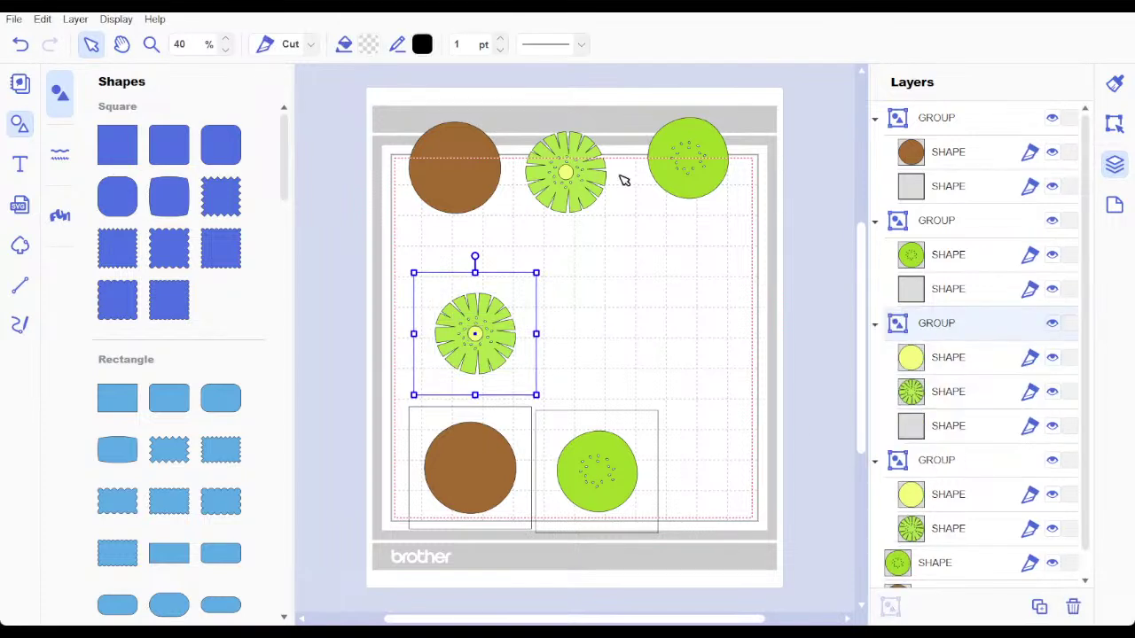
left_click_drag(393, 122, 720, 182)
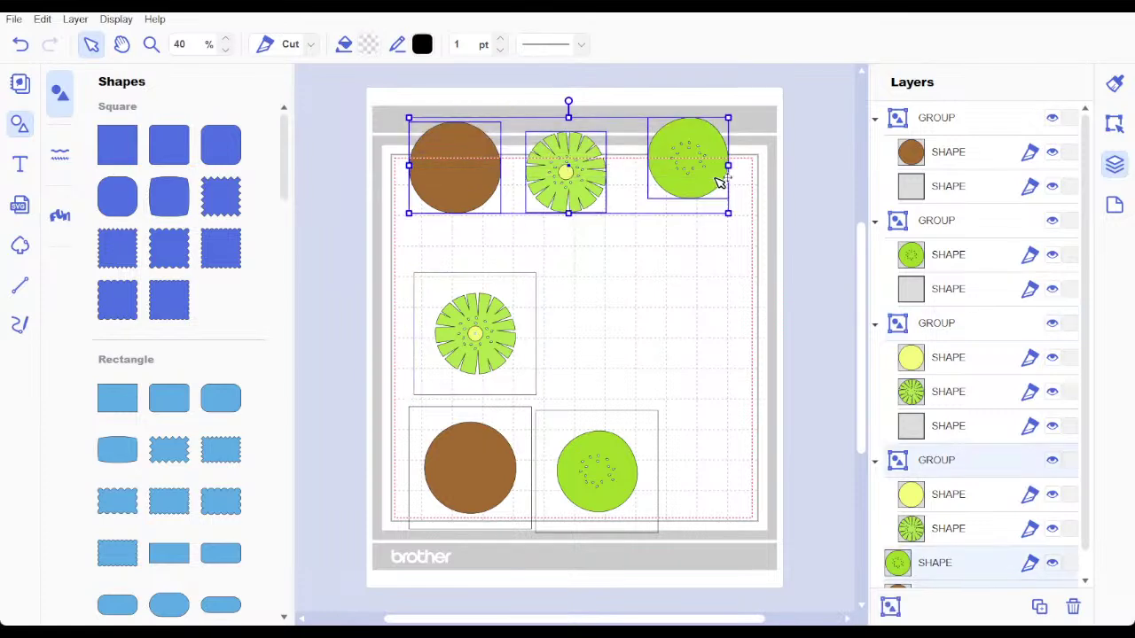
key("Delete")
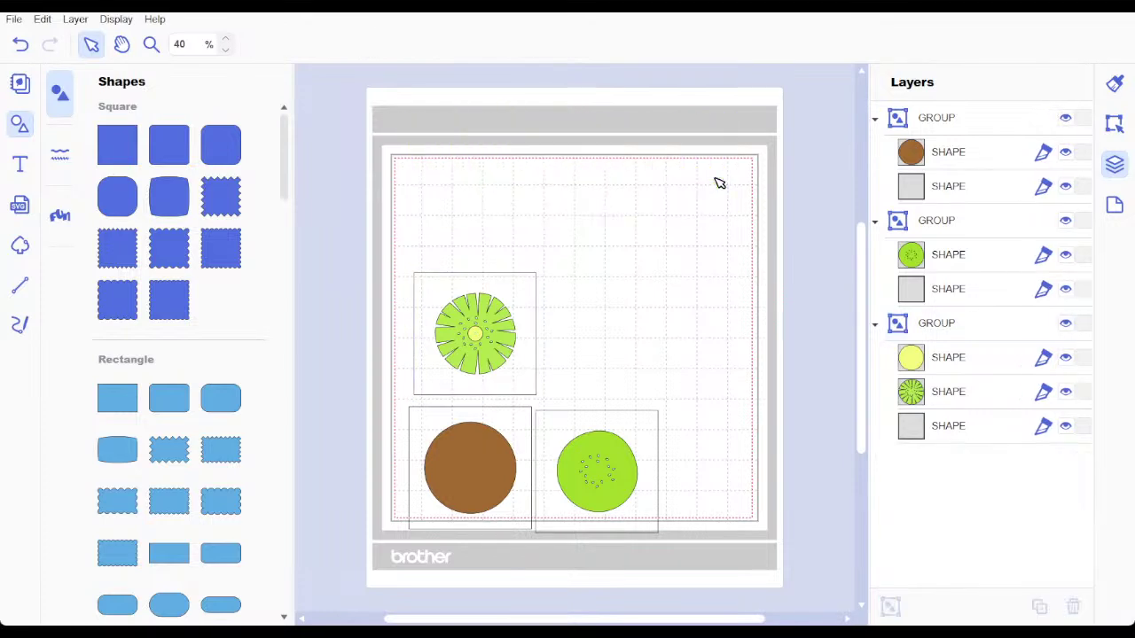
Step: Arrange the groups on the mat: segmented piece in the upper-left corner, brown circle to its right, dotted green circle below it
left_click_drag(506, 330, 489, 218)
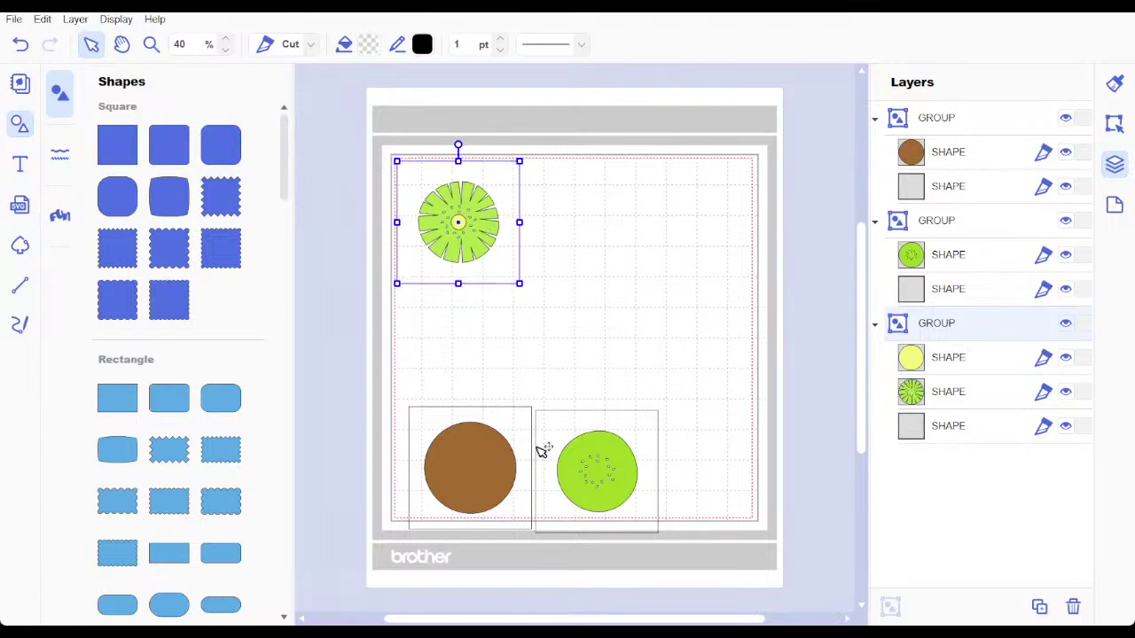
left_click_drag(479, 482, 588, 234)
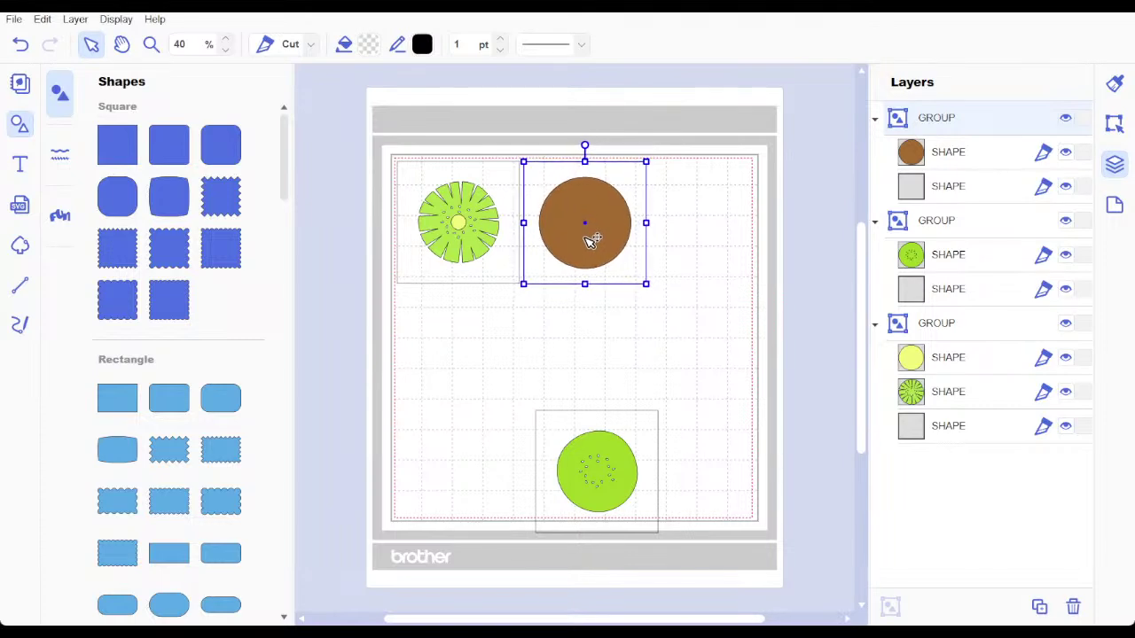
left_click(605, 487)
left_click_drag(606, 488, 467, 368)
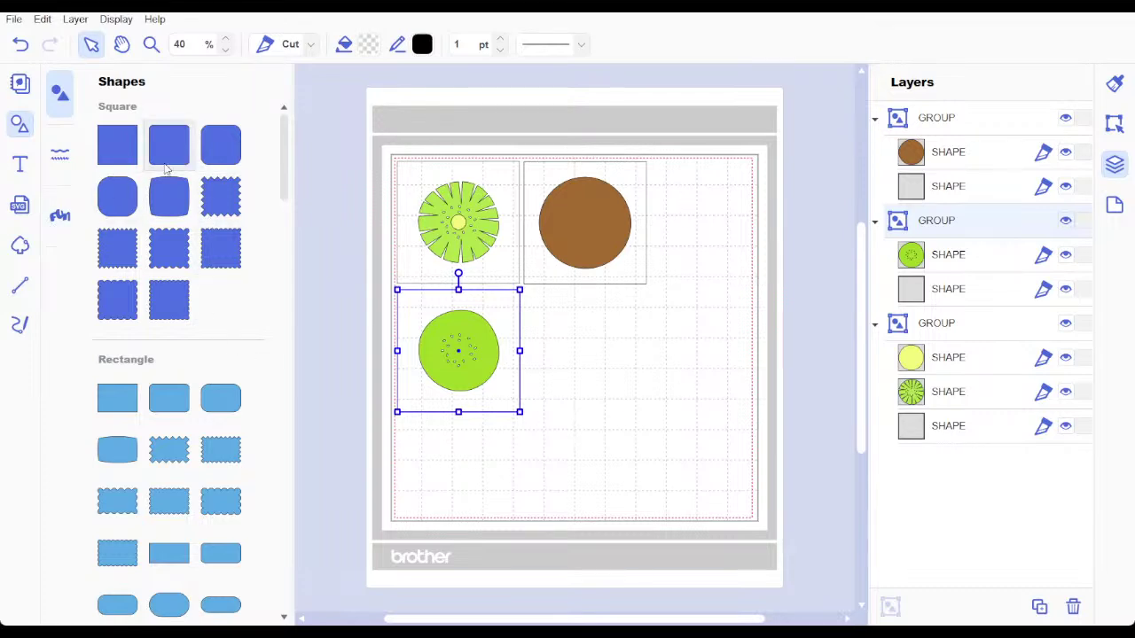
Step: Add a plain square to the right of the brown circle's square and, with its aspect ratio unlocked, stretch it to about 3.15 by 8.15 inches
left_click(128, 159)
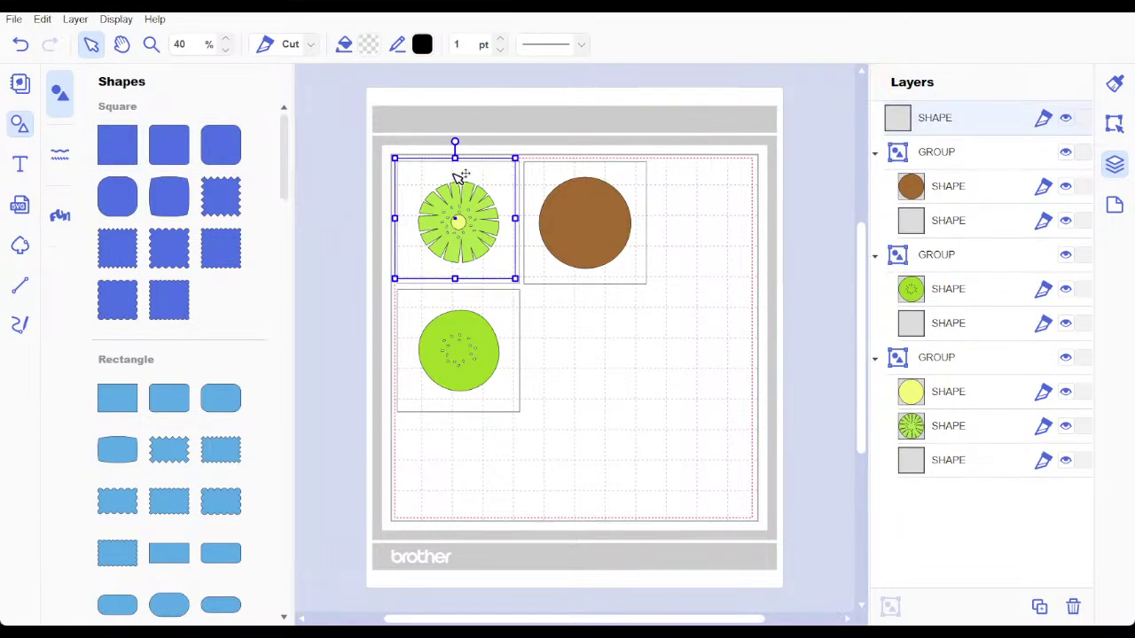
left_click_drag(458, 178, 716, 183)
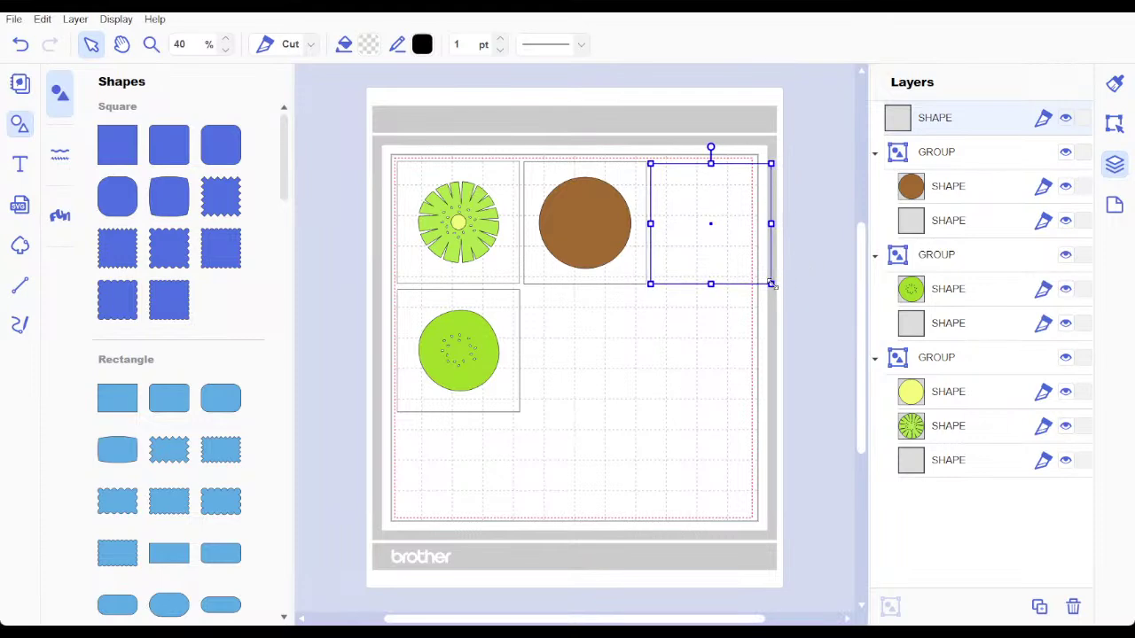
left_click_drag(772, 284, 762, 227)
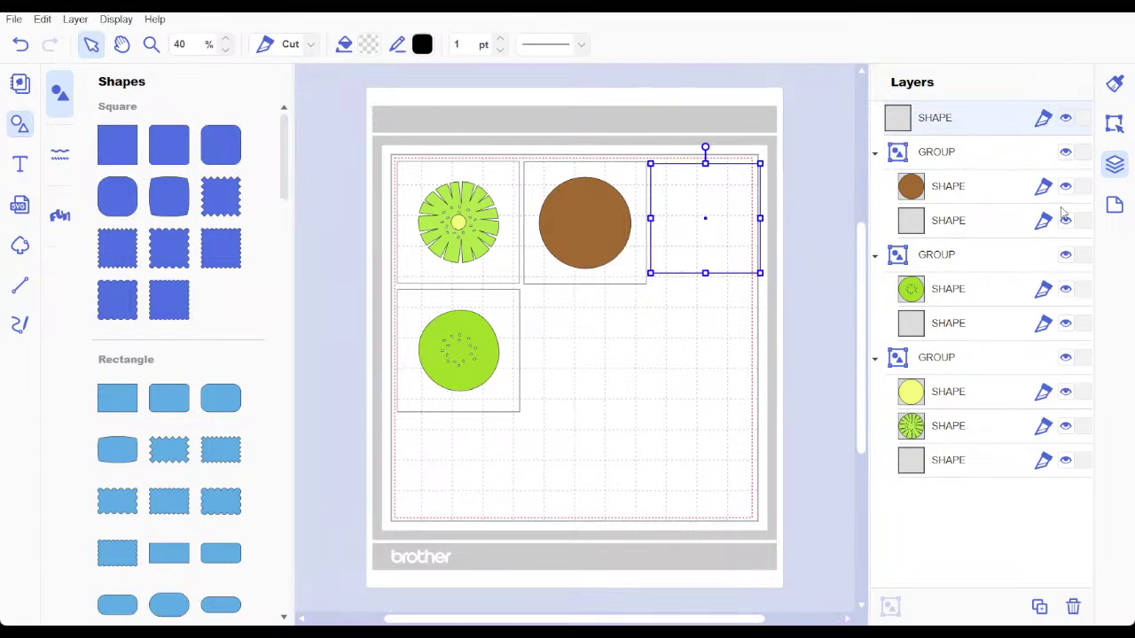
left_click(1114, 124)
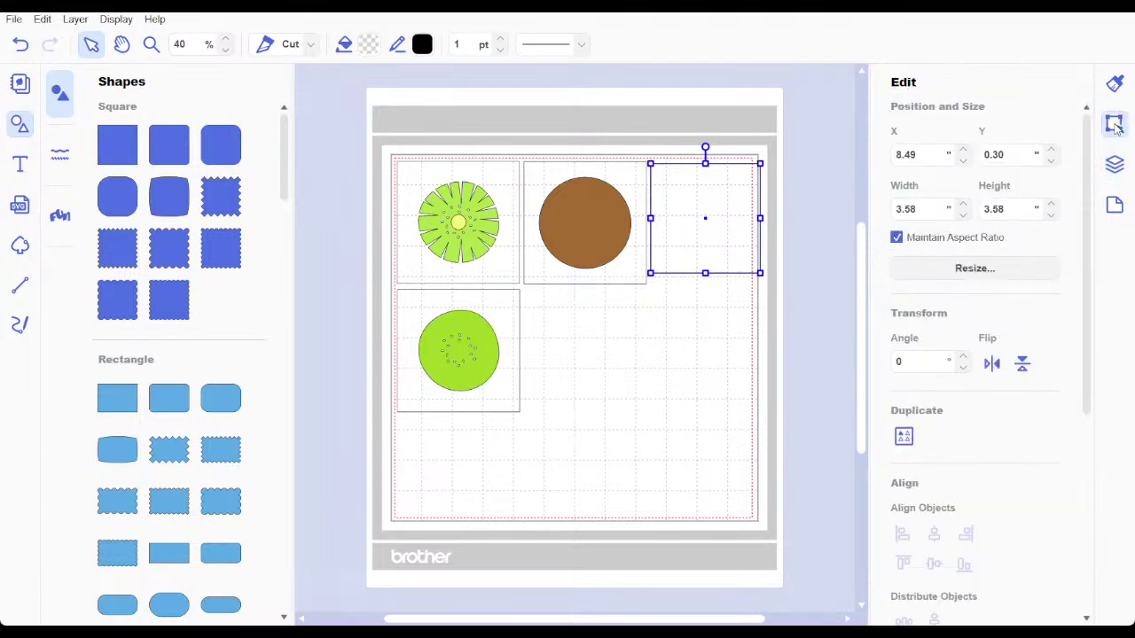
left_click(897, 238)
left_click_drag(760, 274, 708, 413)
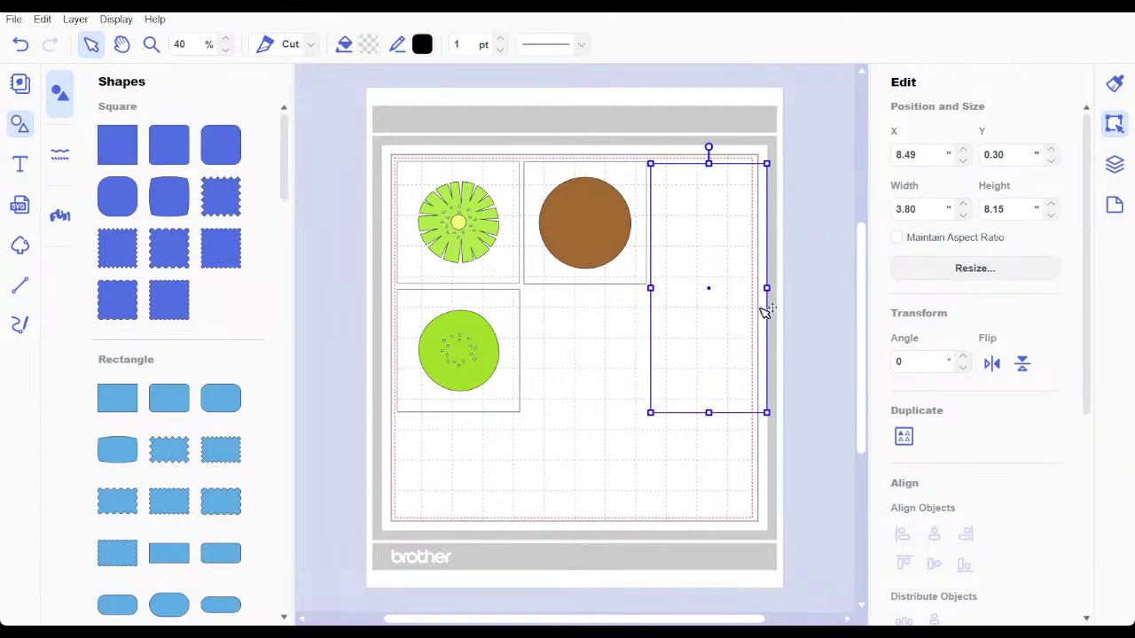
left_click_drag(768, 288, 748, 288)
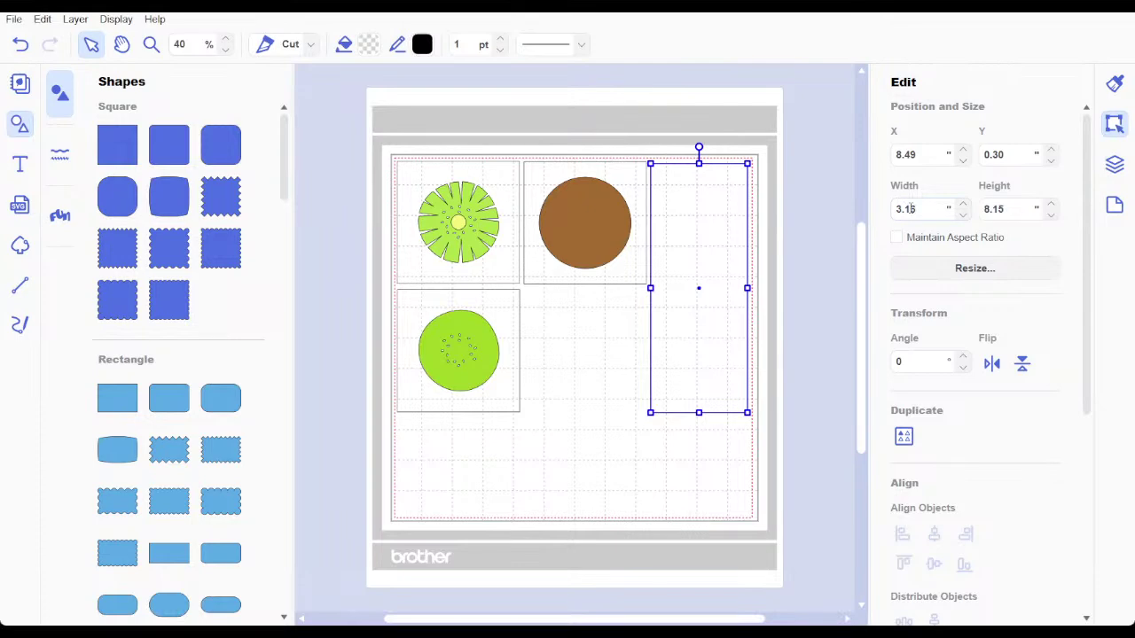
Step: Set the new rectangle's width to 3 inches and its height to 5 inches
double_click(908, 209)
type("3")
key("Return")
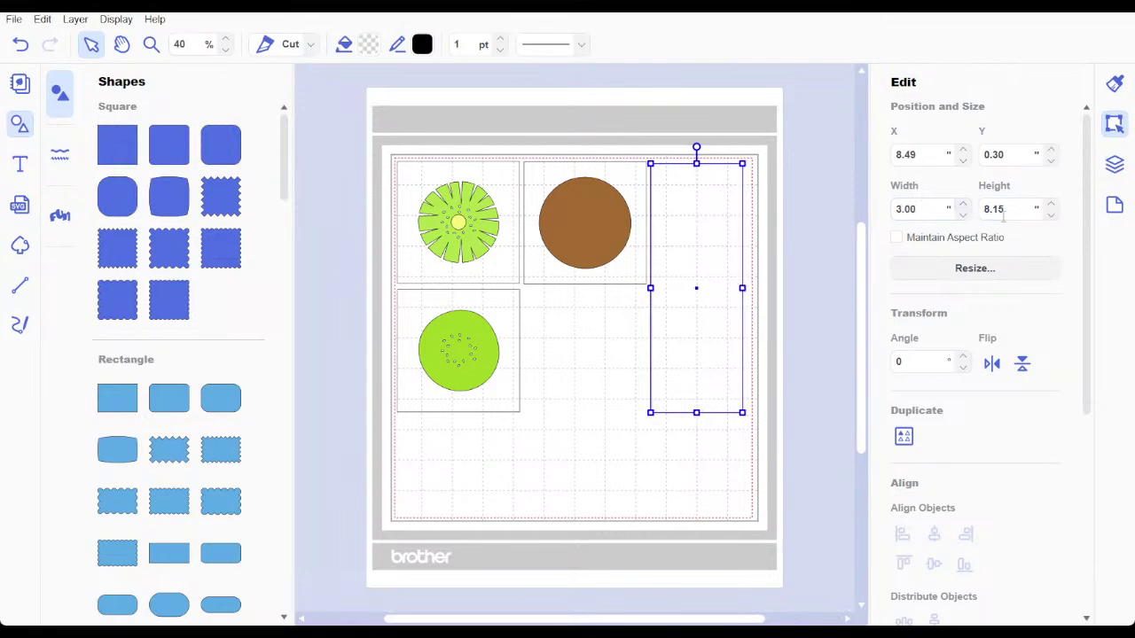
double_click(1000, 210)
type("5")
key("Return")
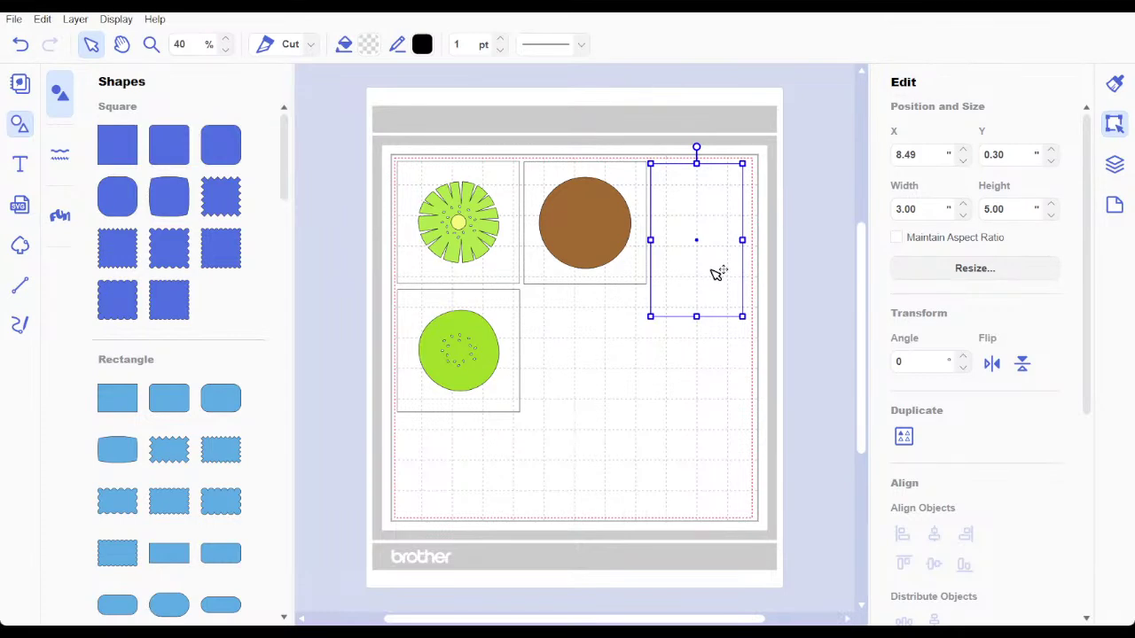
Step: Add the text "i love your" to the mat, below and to the right of the brown circle's square
left_click(20, 165)
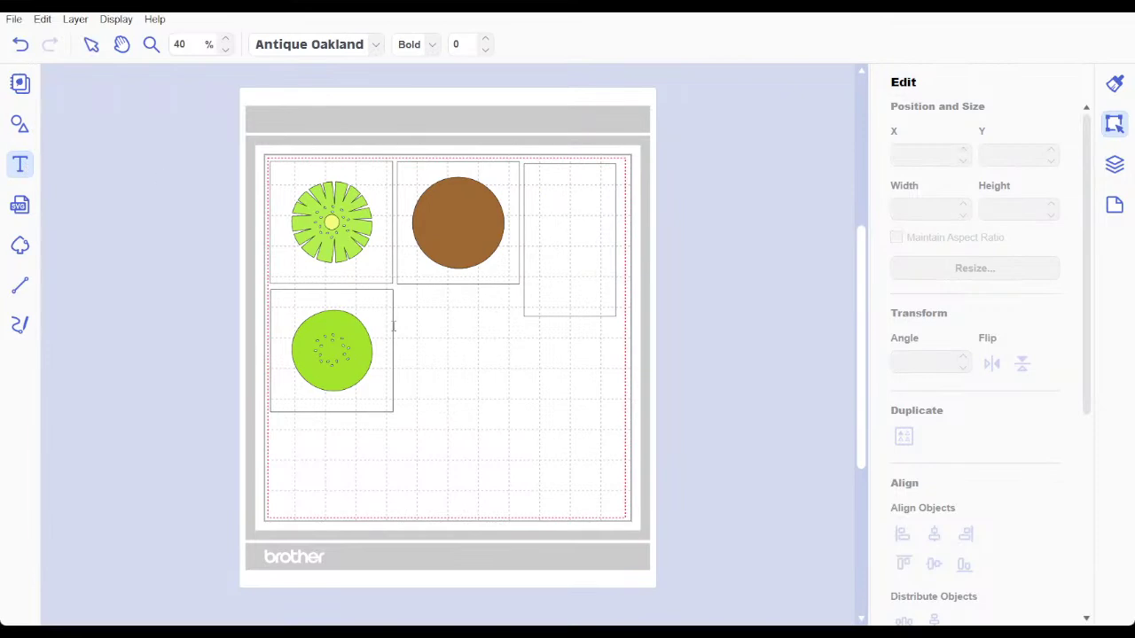
left_click(457, 386)
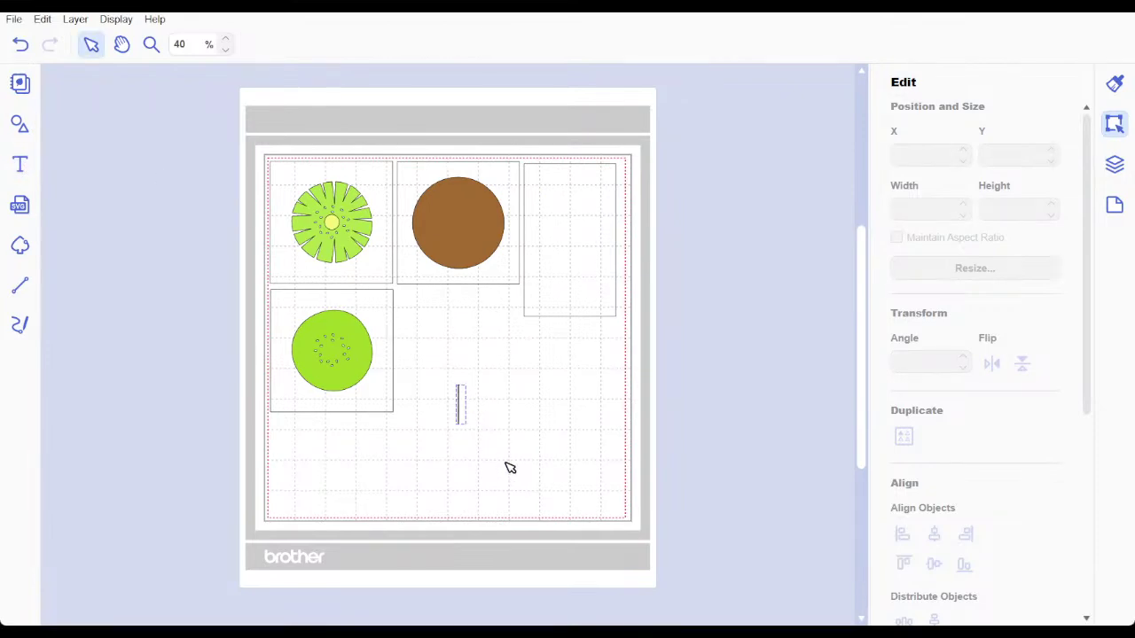
type("i lo")
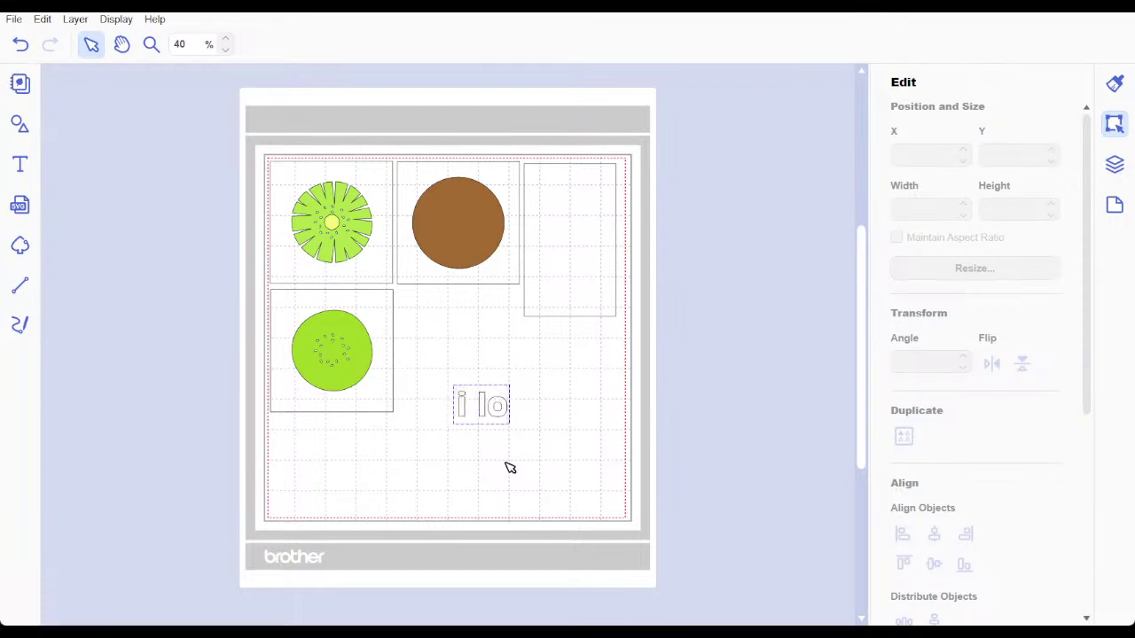
type("ve you")
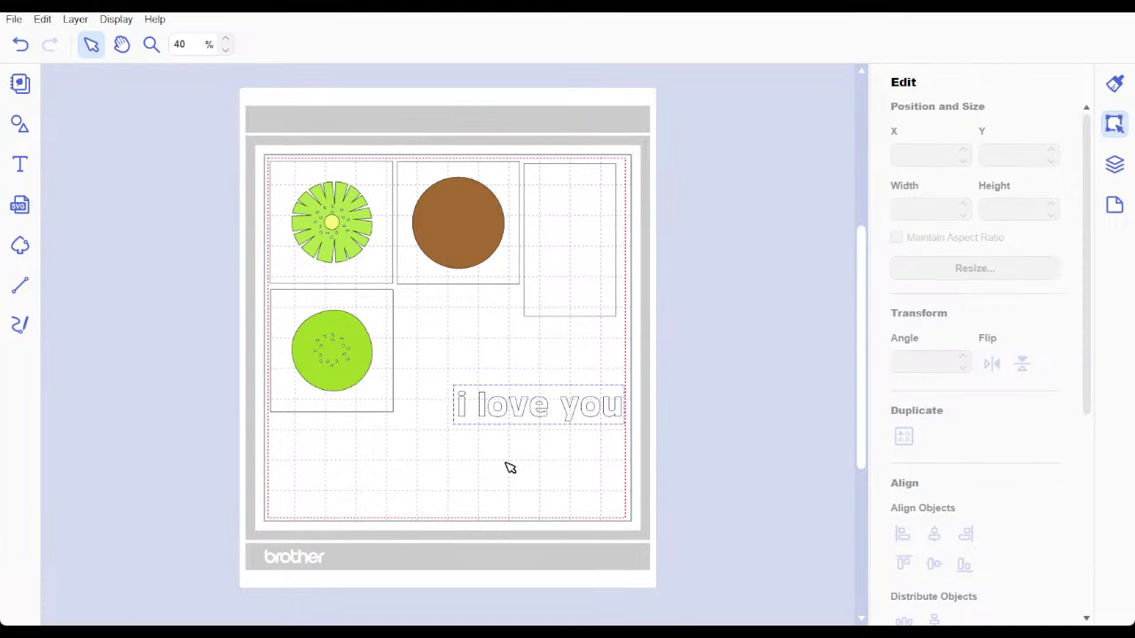
type("r")
key("Escape")
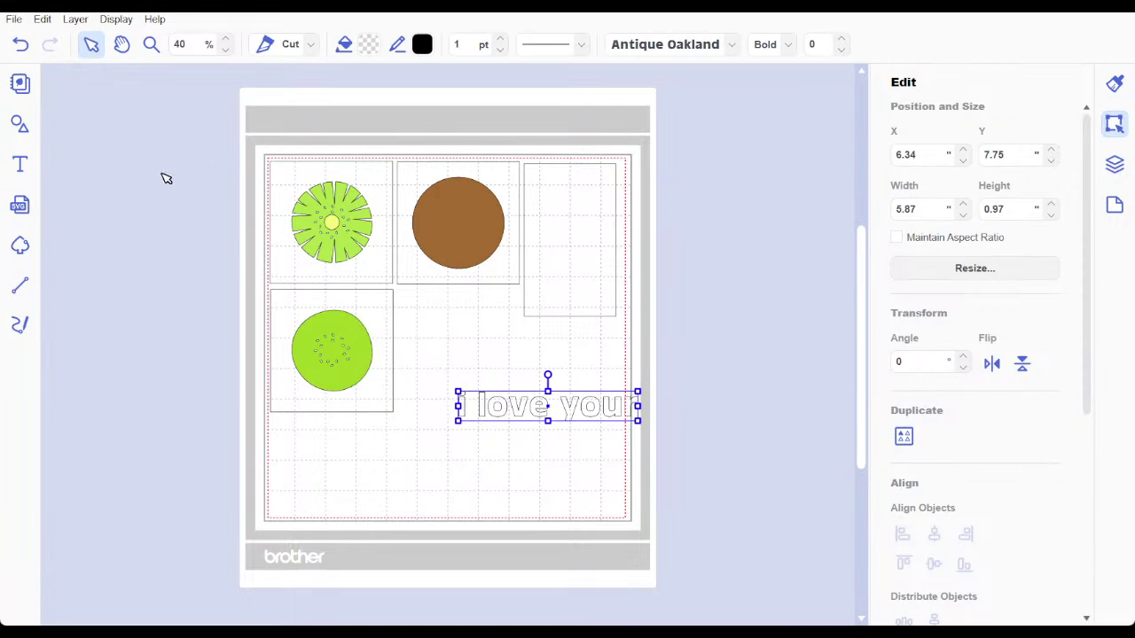
Step: Add the text "FACE", stretch it to about 5.57 by 0.78 inches, and arrange it directly beneath "i love your"
left_click(21, 168)
key("Escape")
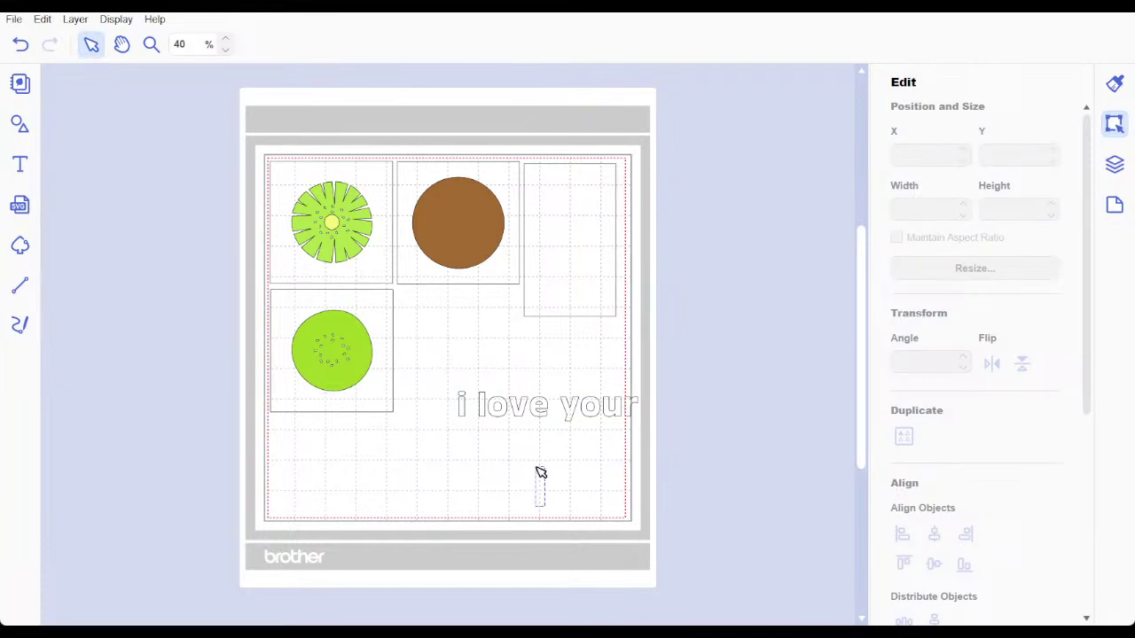
type("FACE")
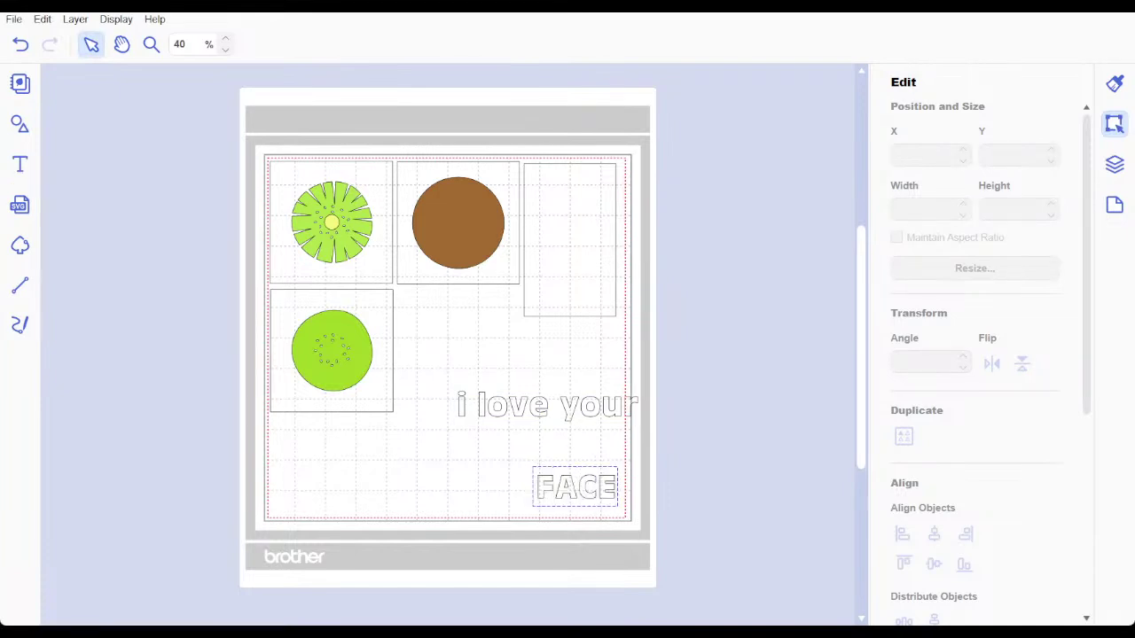
left_click(541, 424)
left_click_drag(587, 489, 551, 348)
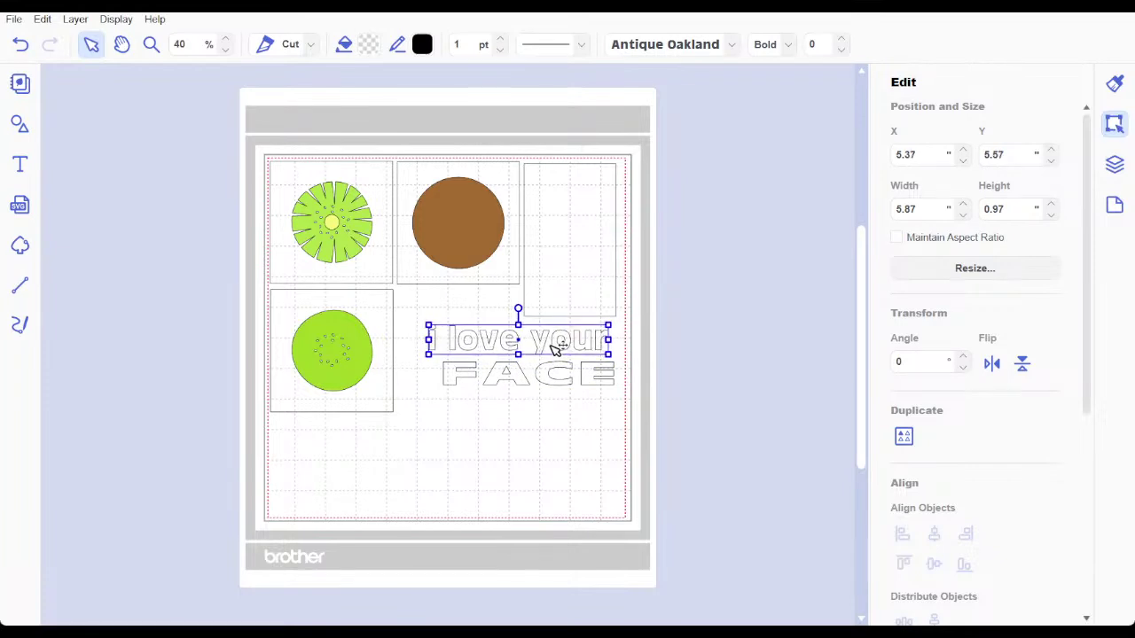
Step: Change the font of "i love your" to a narrower decorative one, keeping the Bold style
left_click(535, 415)
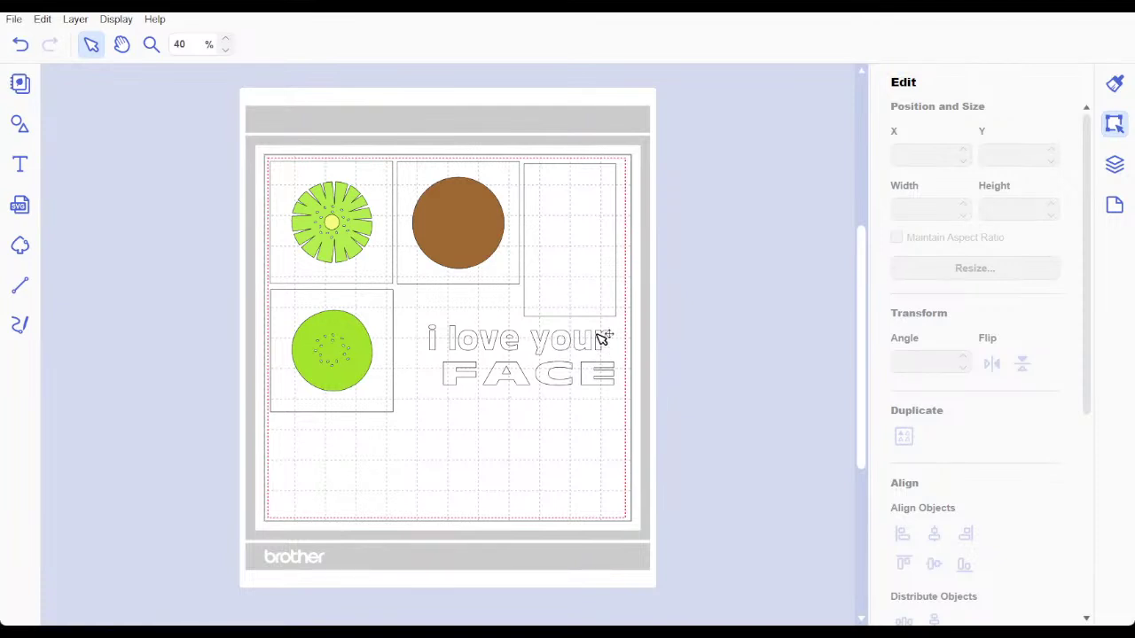
left_click(448, 345)
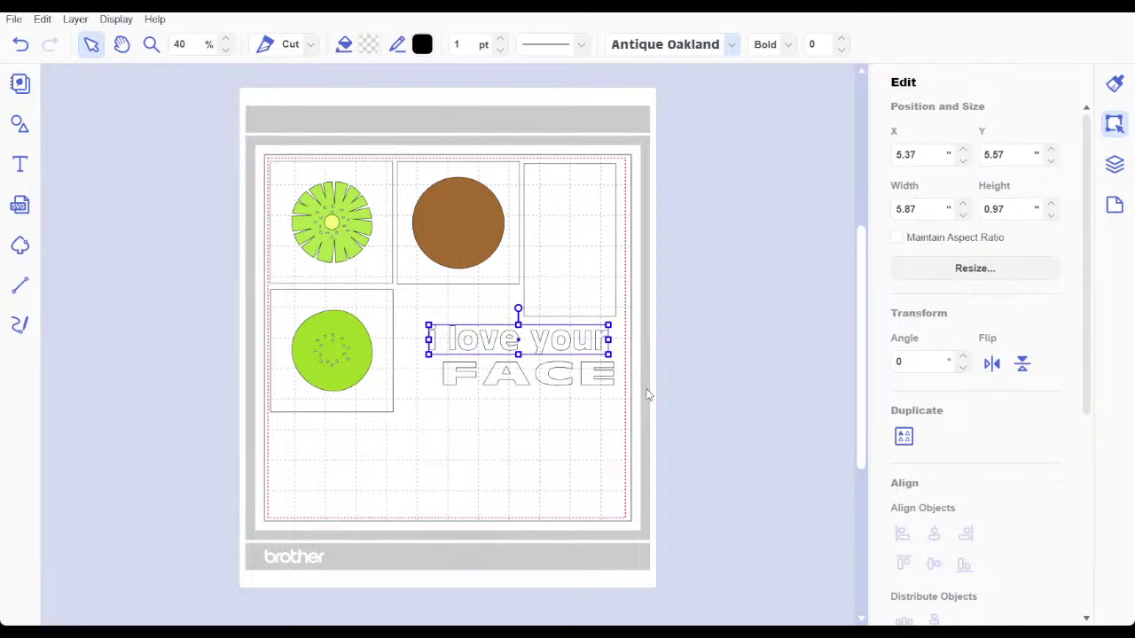
key("Down")
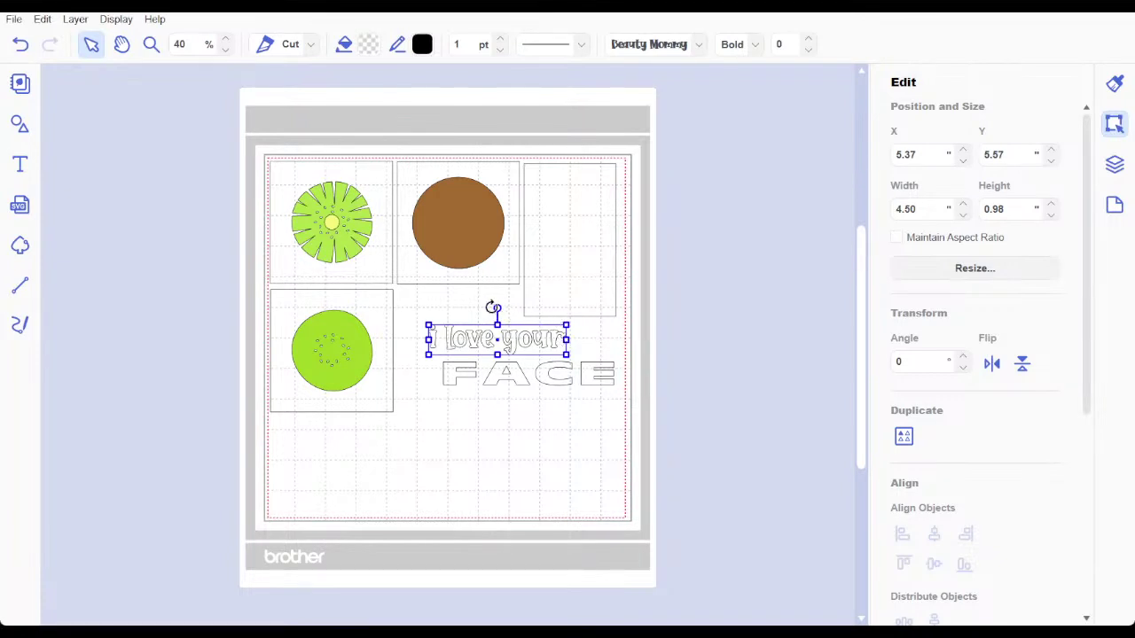
Step: Rotate "i love your" to 270 degrees and place it along the left side inside the 3 x 5 inch rectangle
left_click_drag(493, 307, 470, 340)
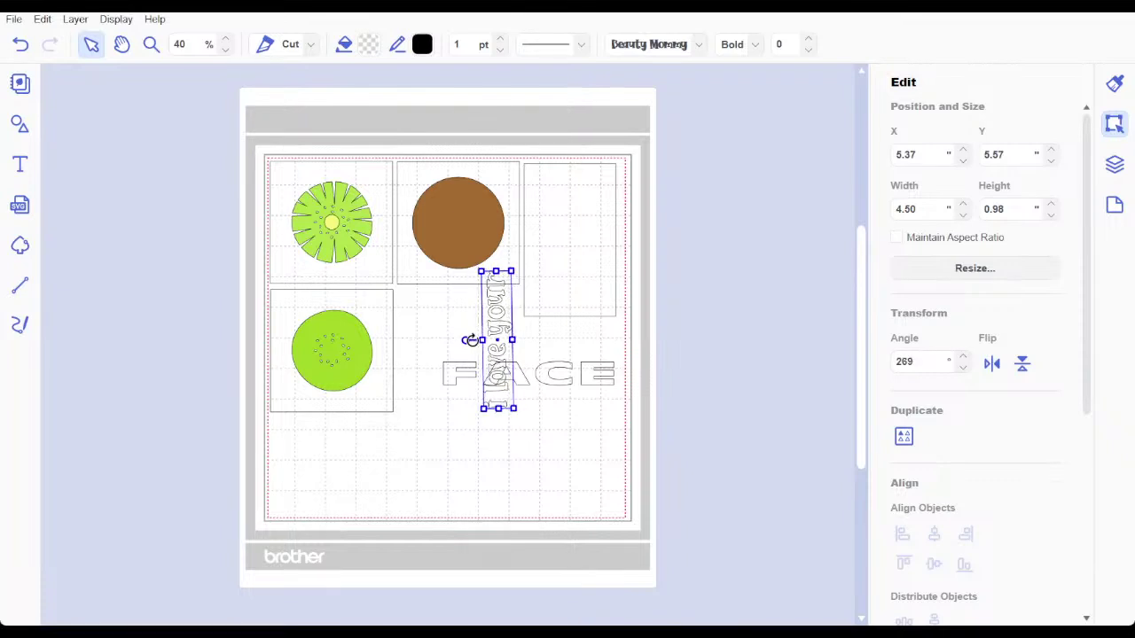
left_click(964, 357)
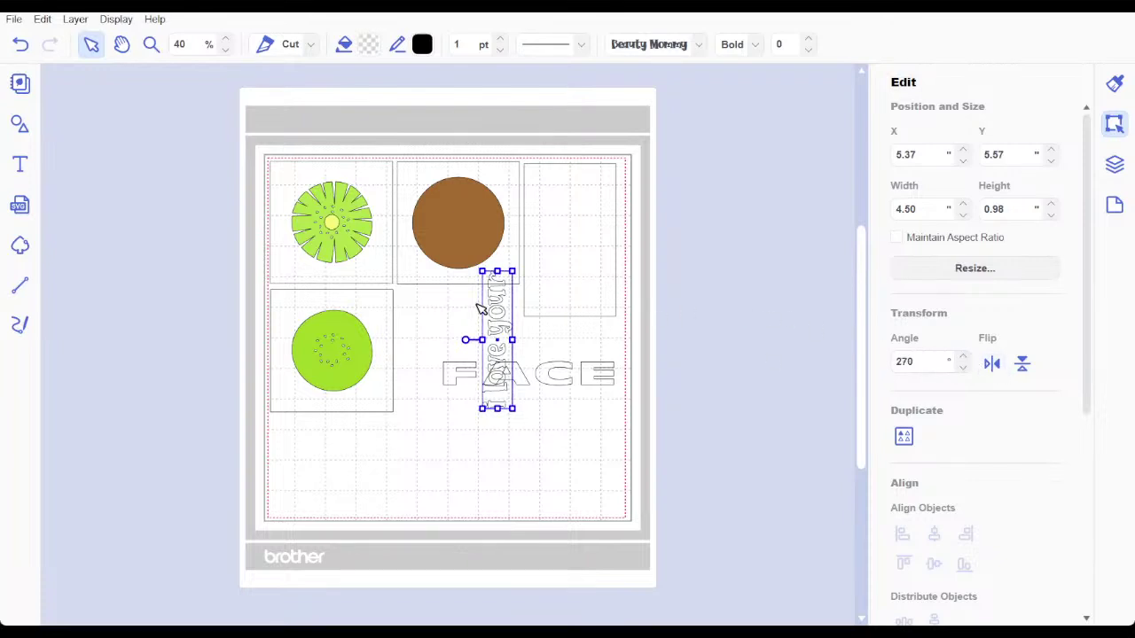
left_click_drag(508, 333, 562, 236)
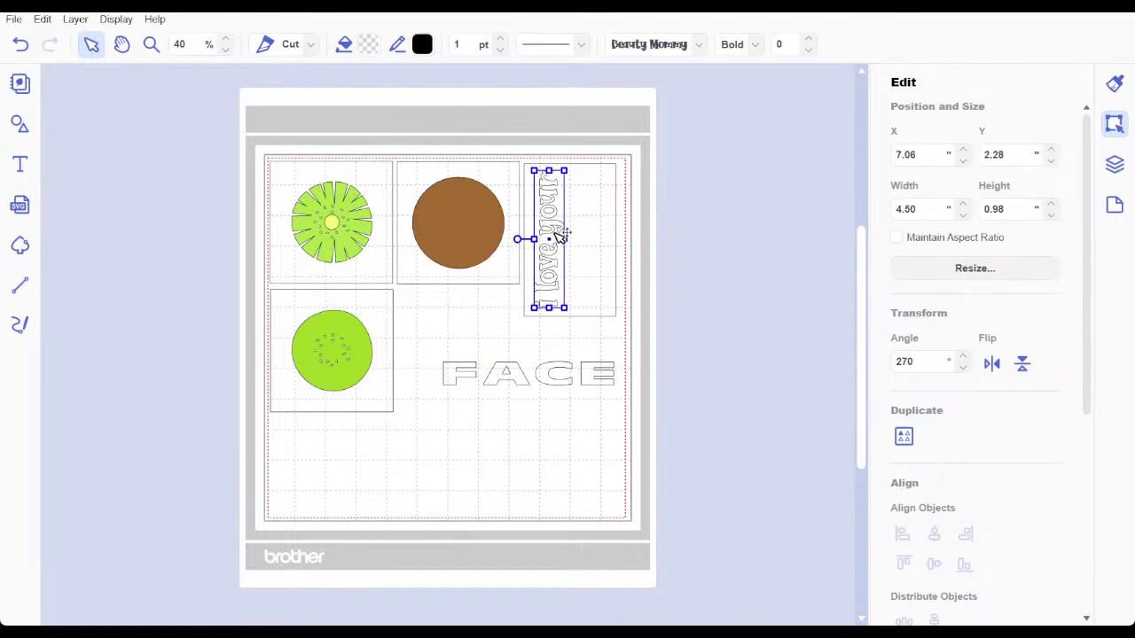
Step: Set the rotation angle of the "FACE" text to 270 degrees
left_click(531, 384)
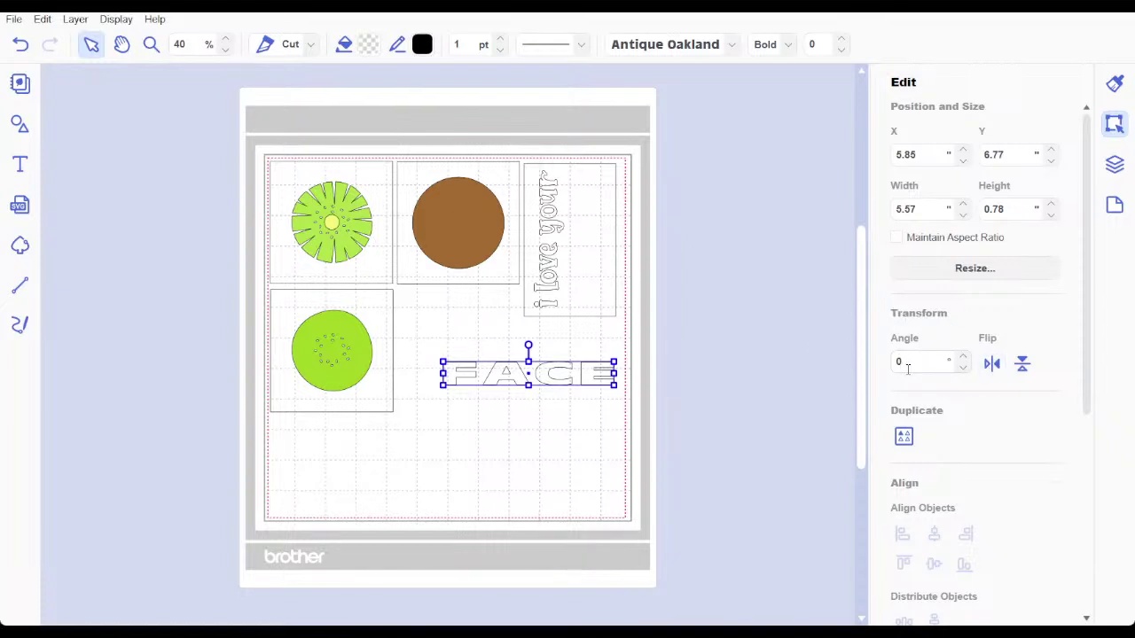
left_click(908, 369)
key("BackSpace")
type("270")
key("Return")
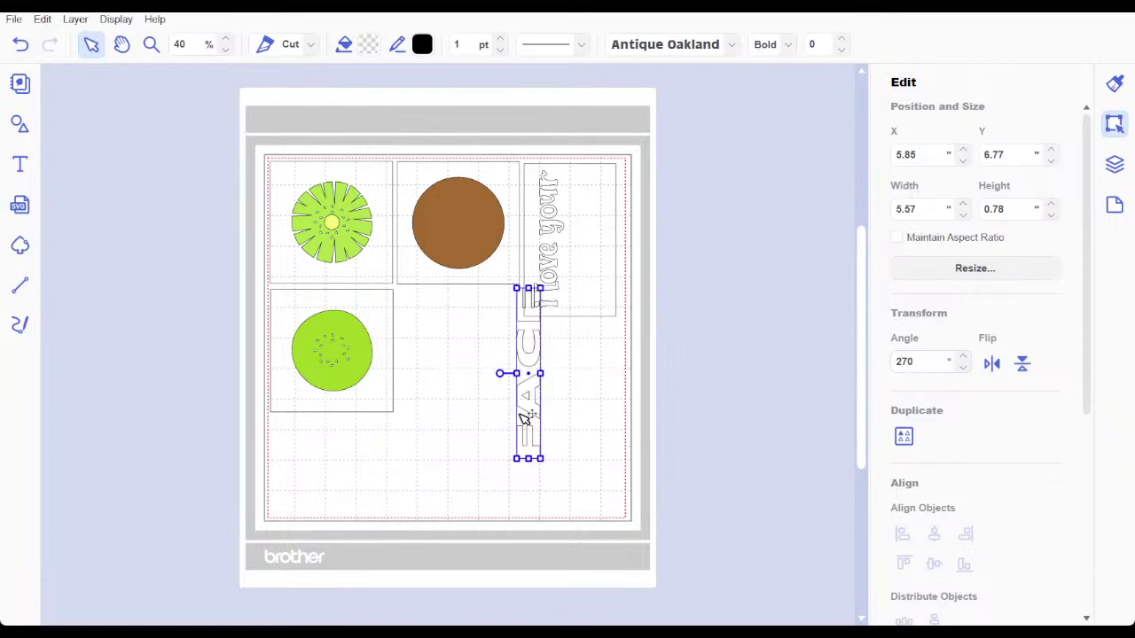
Step: Place "FACE" beside "i love your" in the rectangle and resize it to about 4.46 by 1.16 inches
left_click_drag(532, 405, 607, 247)
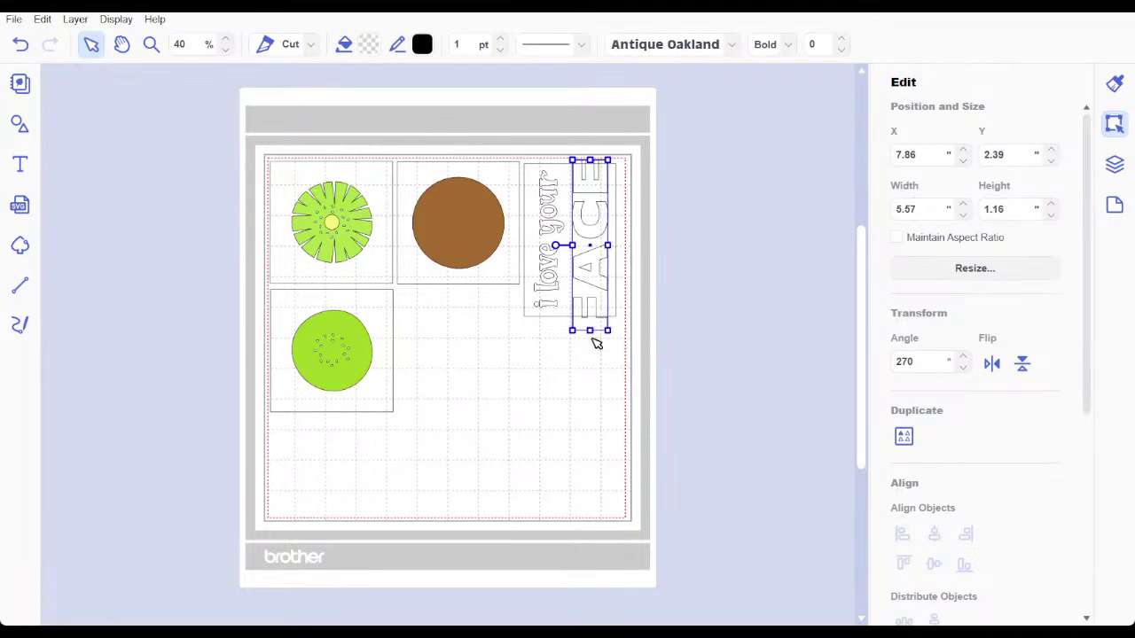
left_click_drag(589, 330, 589, 309)
left_click_drag(590, 161, 589, 171)
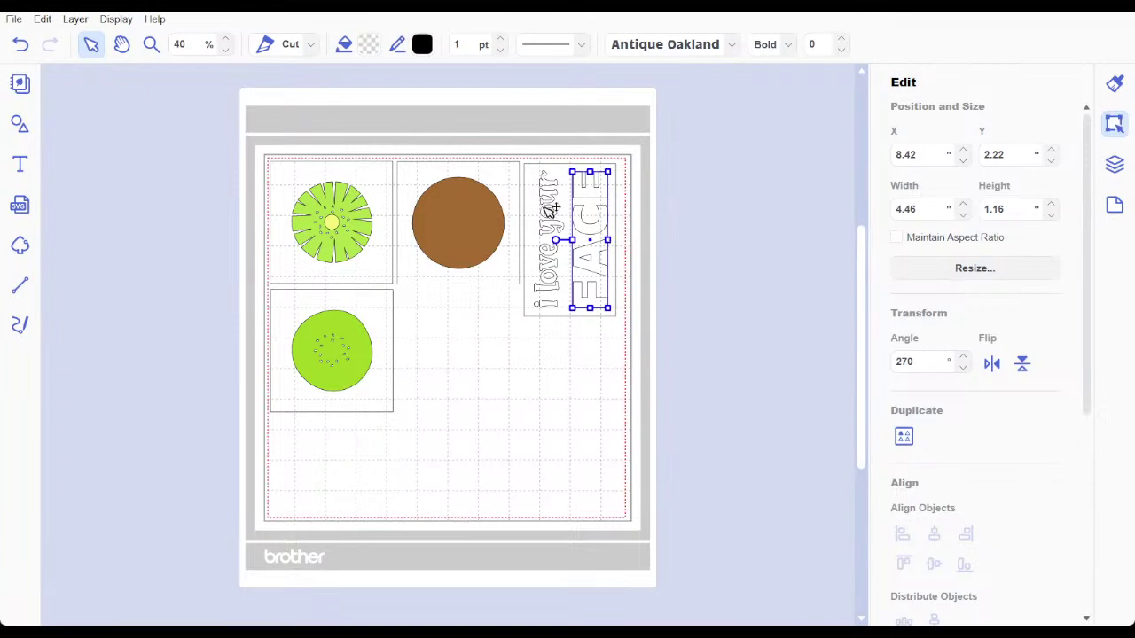
Step: Align the vertical middles of the two text lines, and undo a trial alignment of their horizontal centres
left_click(552, 217, "shift")
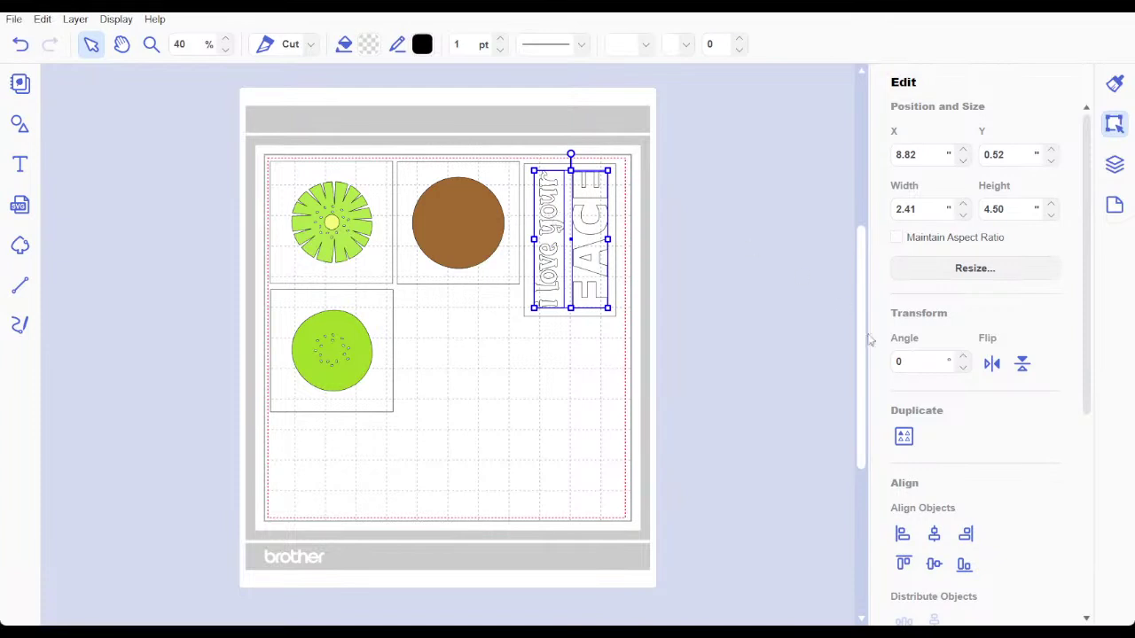
left_click(935, 566)
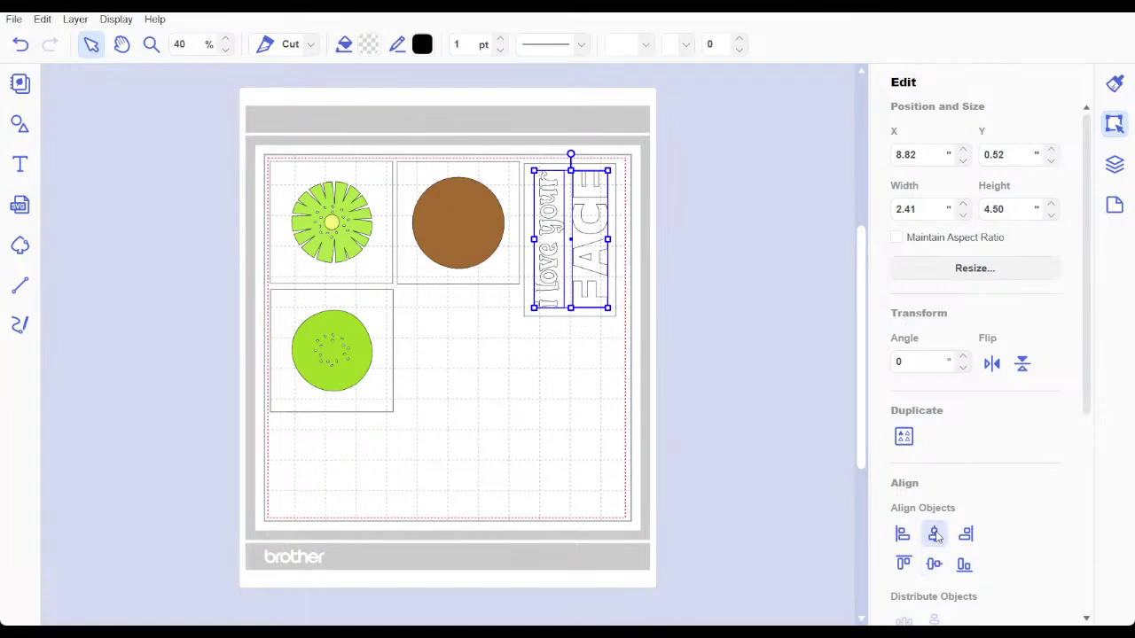
left_click(936, 535)
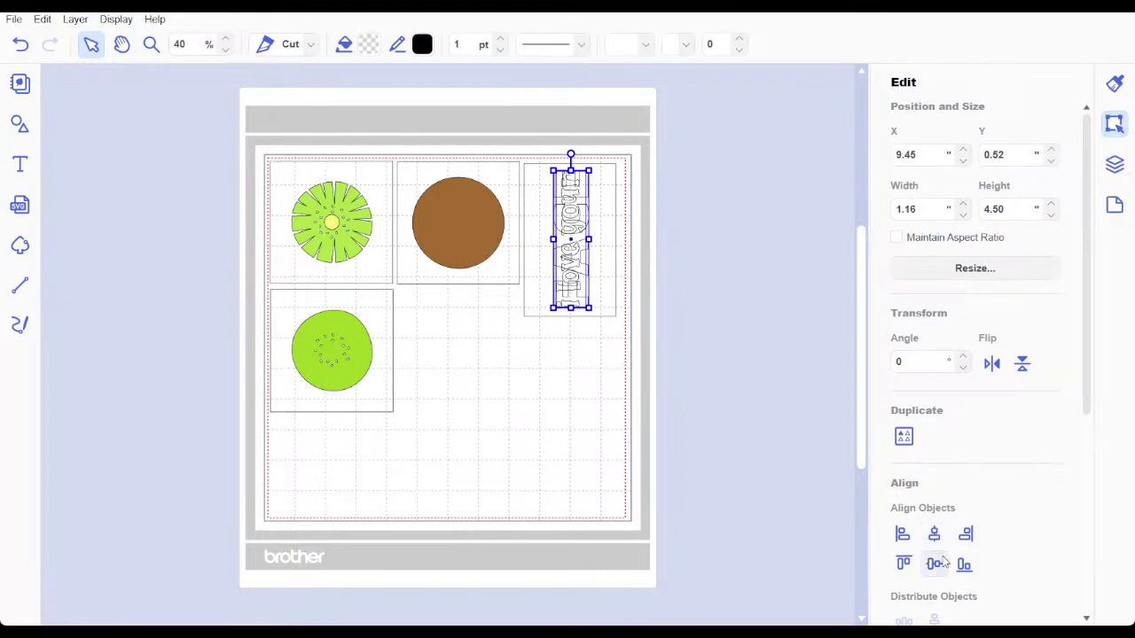
key("ctrl+z")
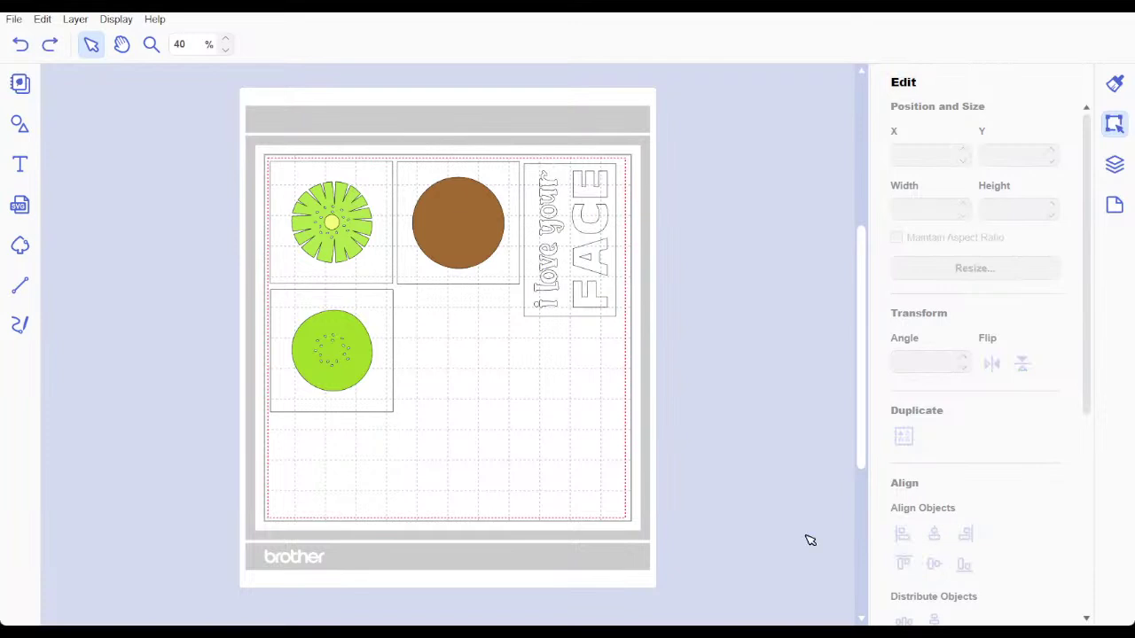
Step: Group the "FACE" and "i love your" text lines together
left_click(580, 262)
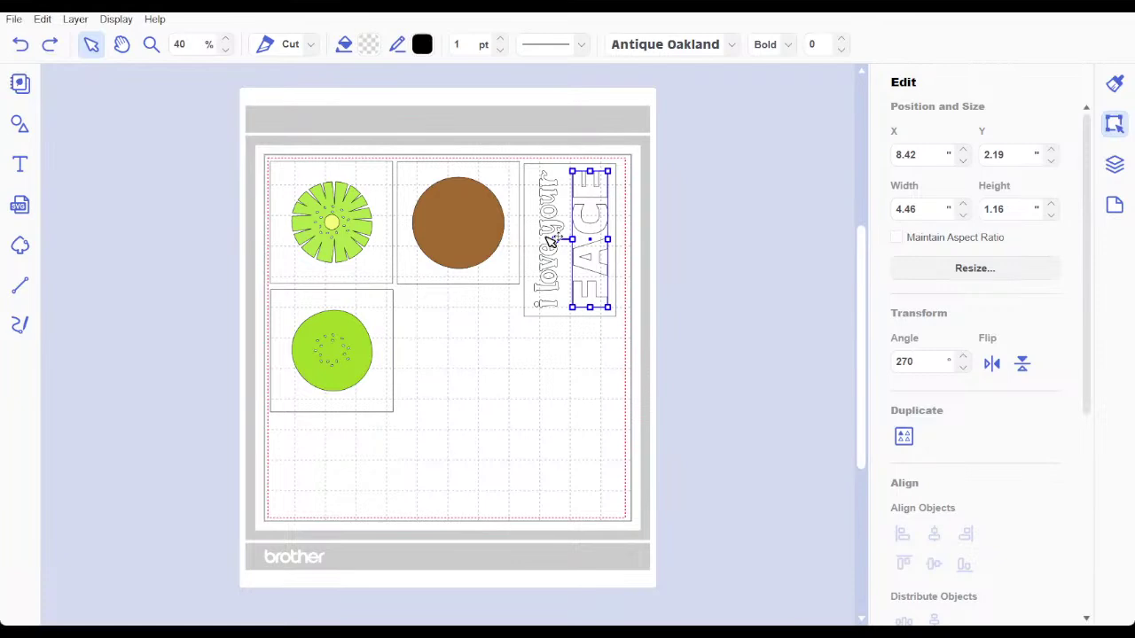
left_click(549, 238, "shift")
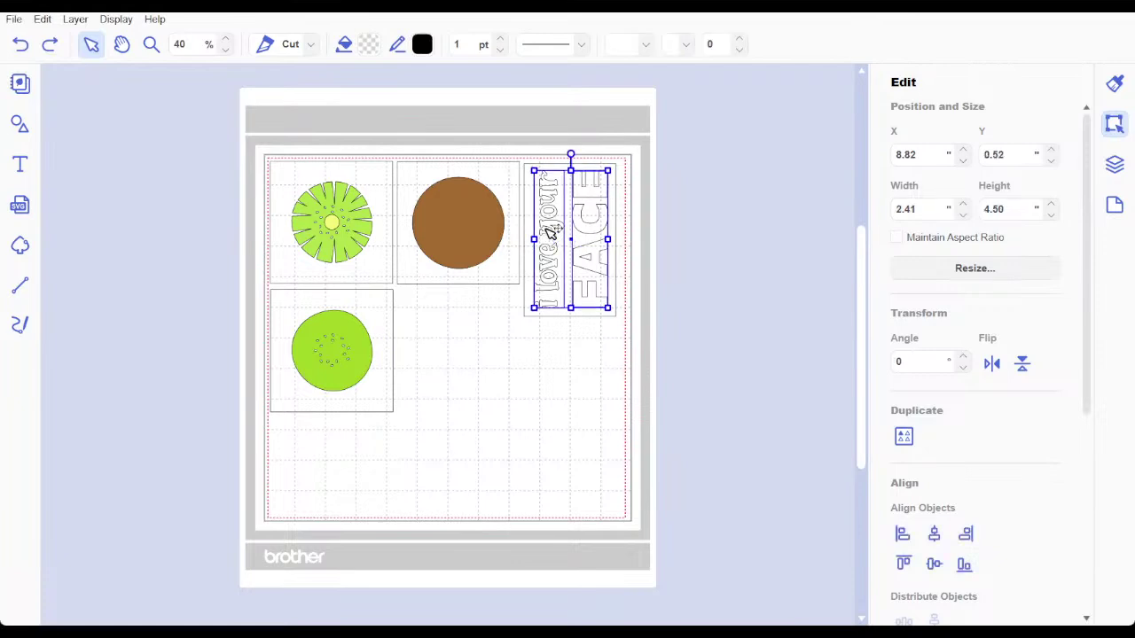
left_click(1115, 164)
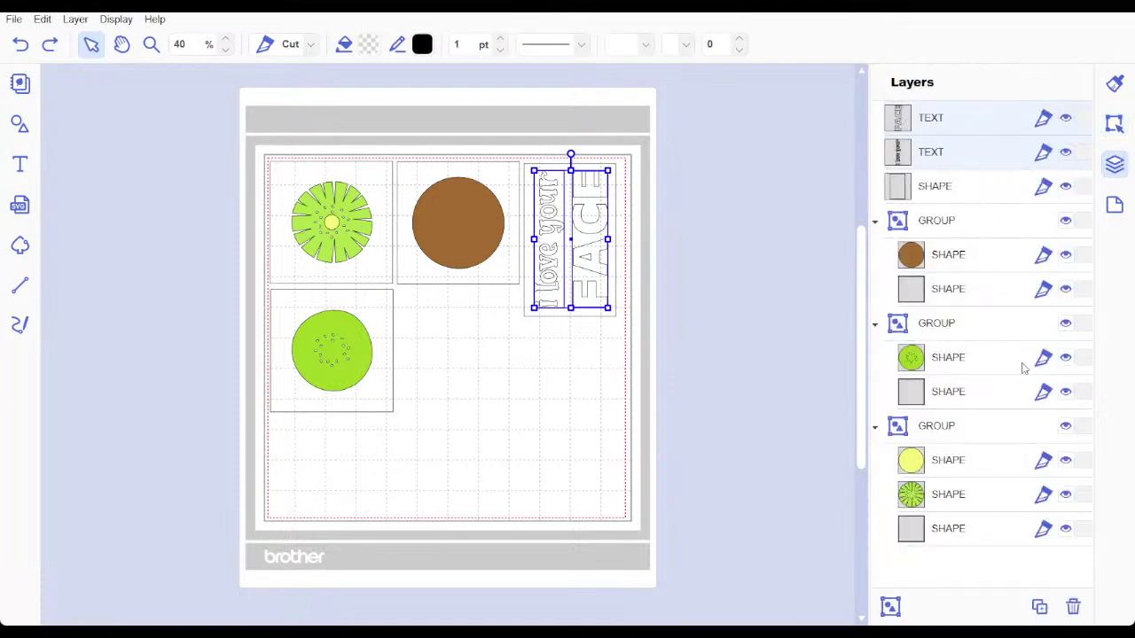
left_click(890, 609)
left_click(574, 321)
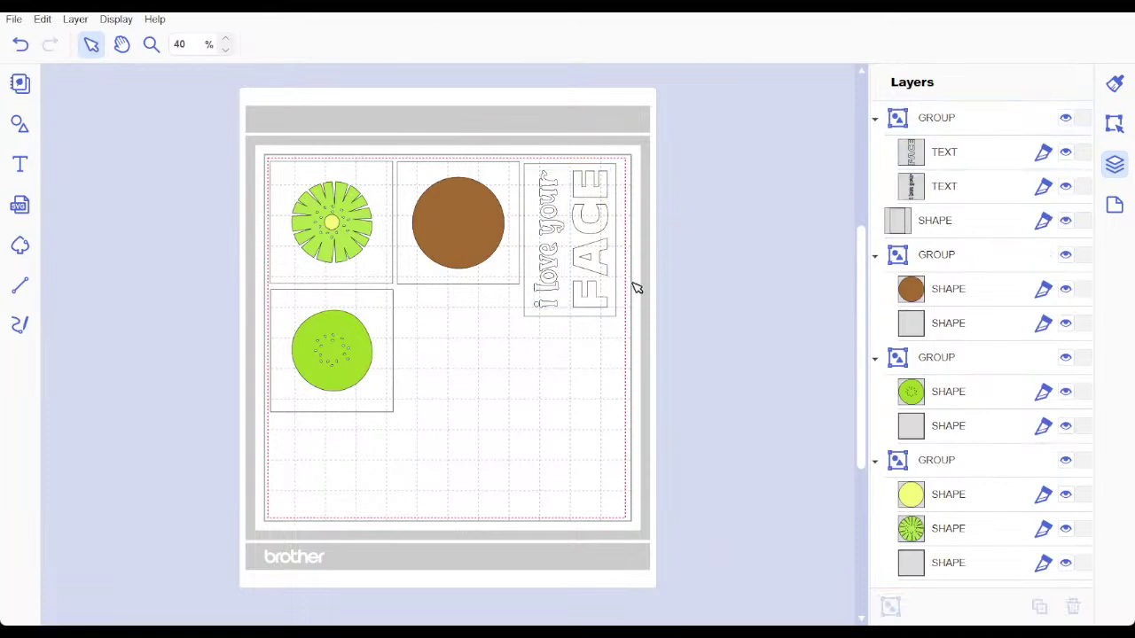
Step: Centre the text group horizontally and vertically within the 3 x 5 inch rectangle
left_click(592, 293)
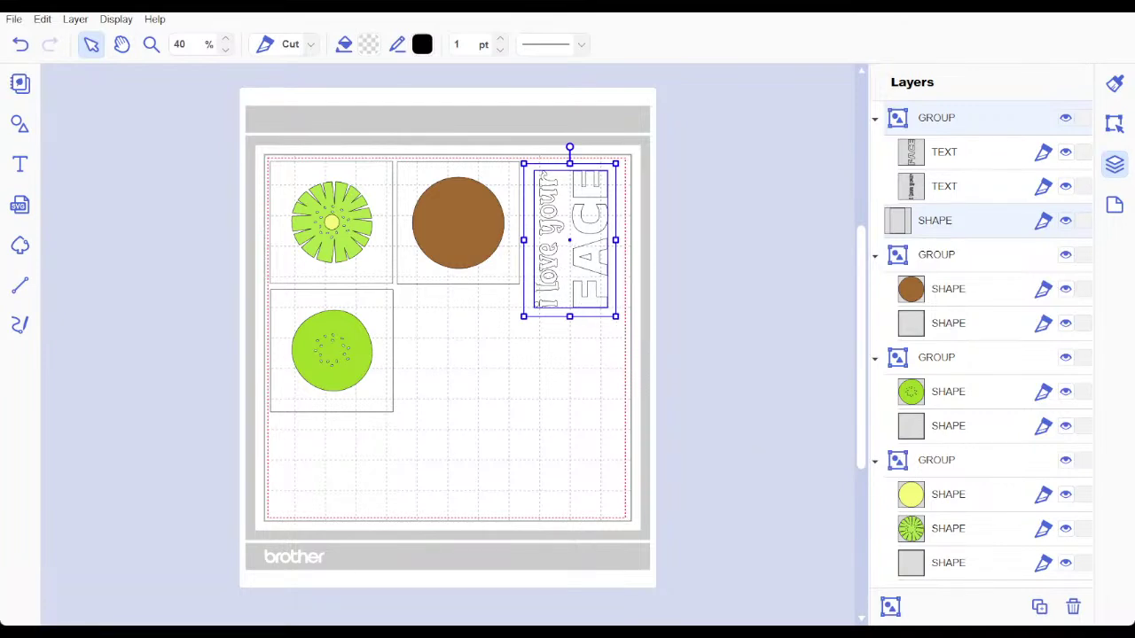
left_click(1119, 124)
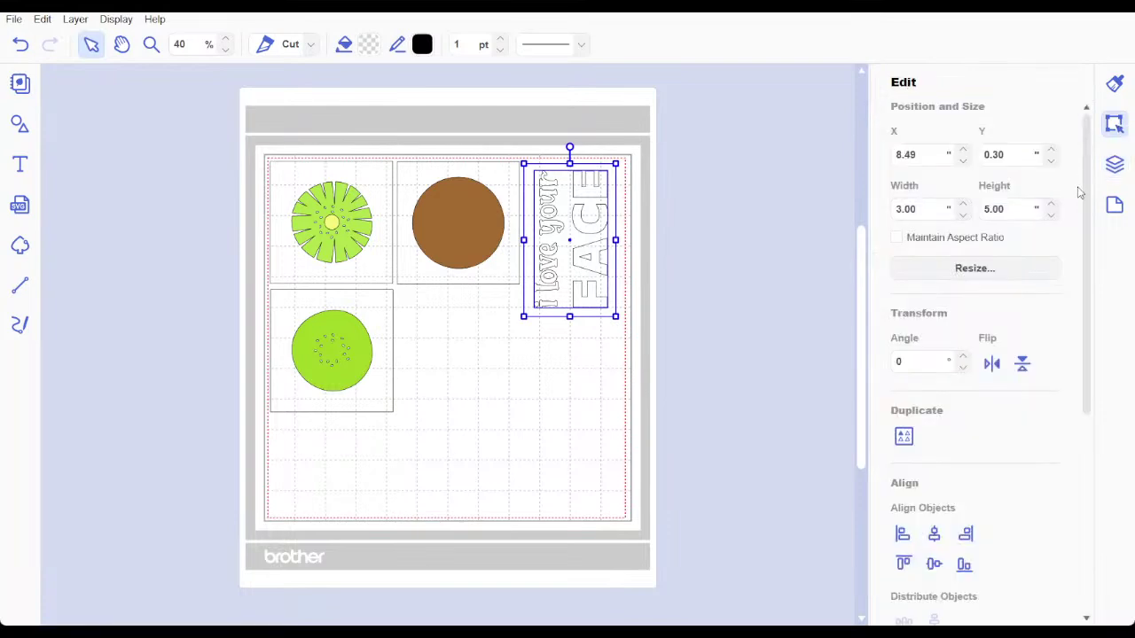
left_click(933, 534)
left_click(936, 564)
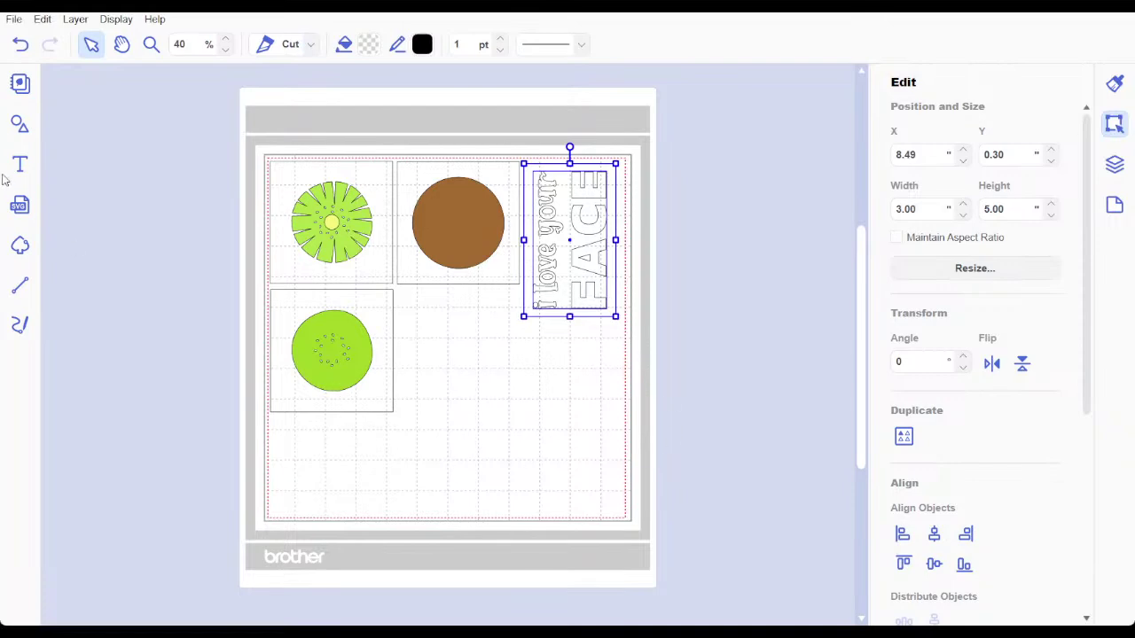
Step: Add a scalloped circle of about 3.94 inches from the circle shapes, placing it off the mat to its left
left_click(20, 124)
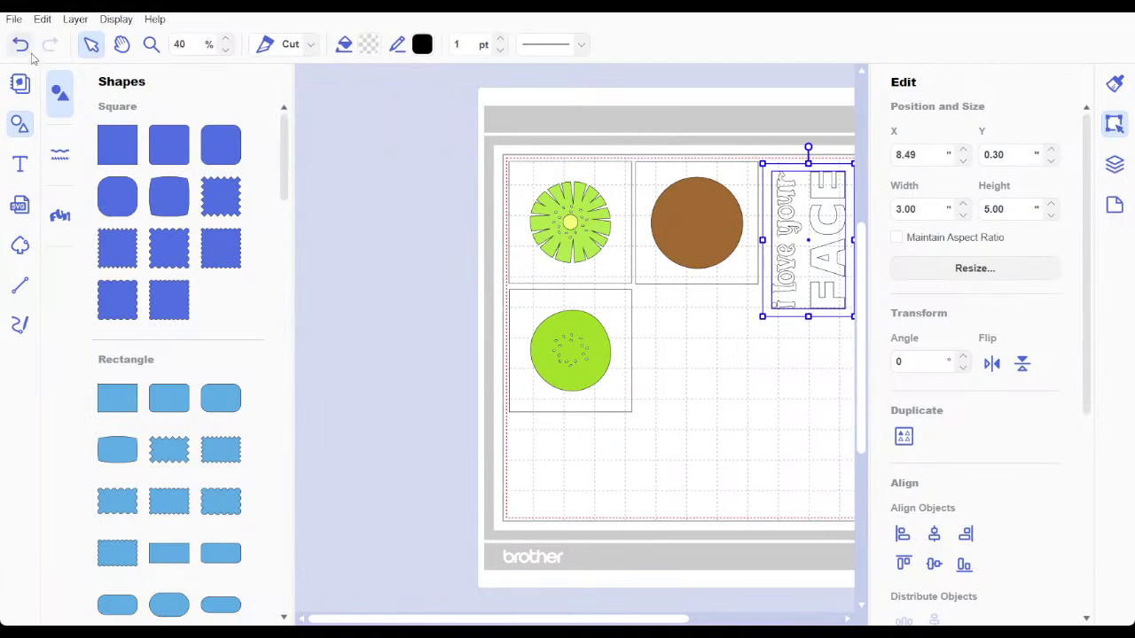
left_click(21, 126)
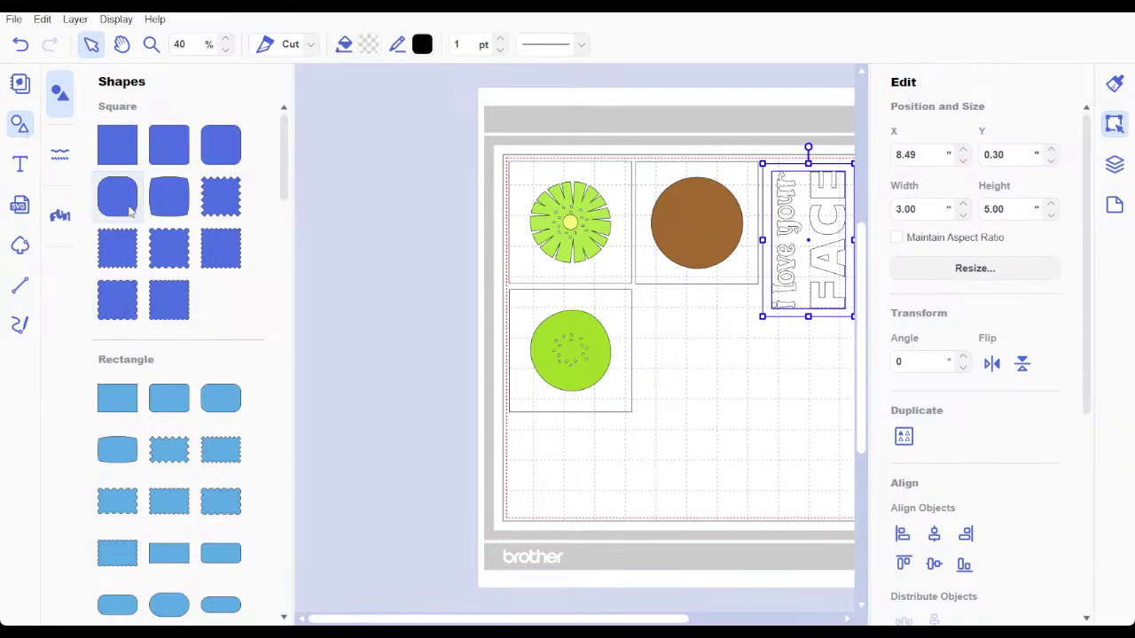
scroll(228, 422, "down", 15)
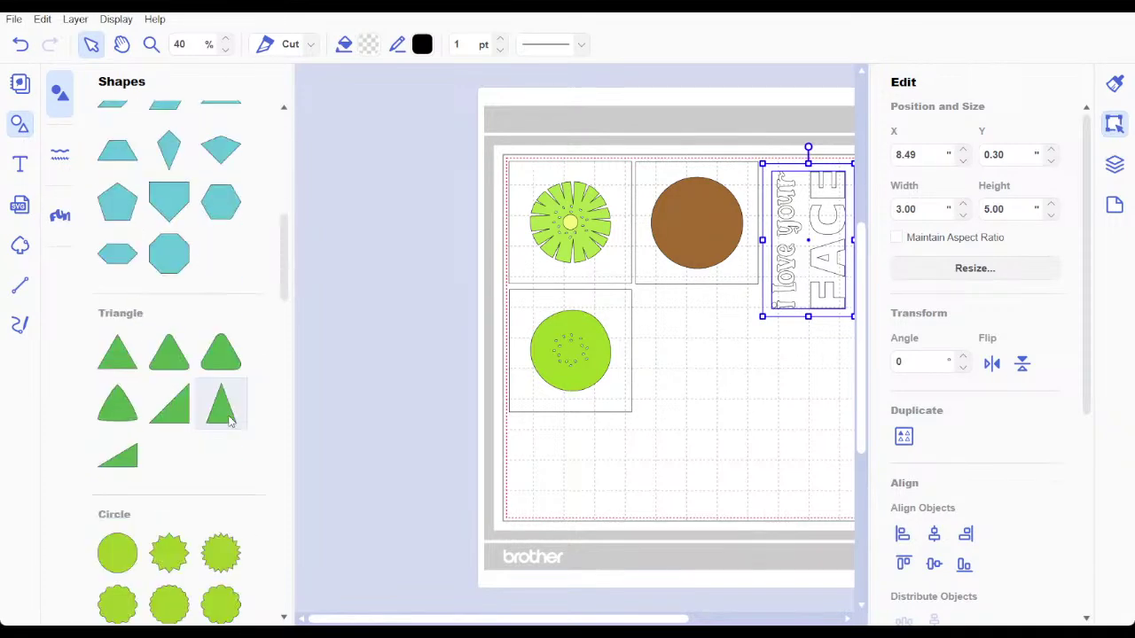
scroll(229, 422, "up", 10)
scroll(229, 422, "up", 5)
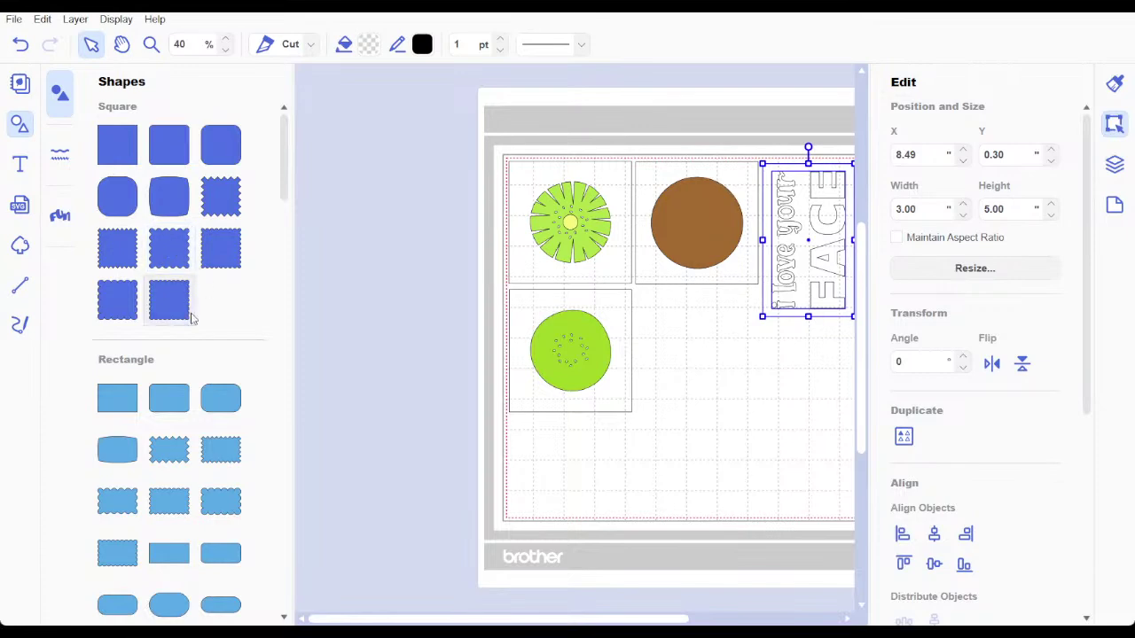
scroll(192, 318, "down", 5)
scroll(192, 318, "down", 4)
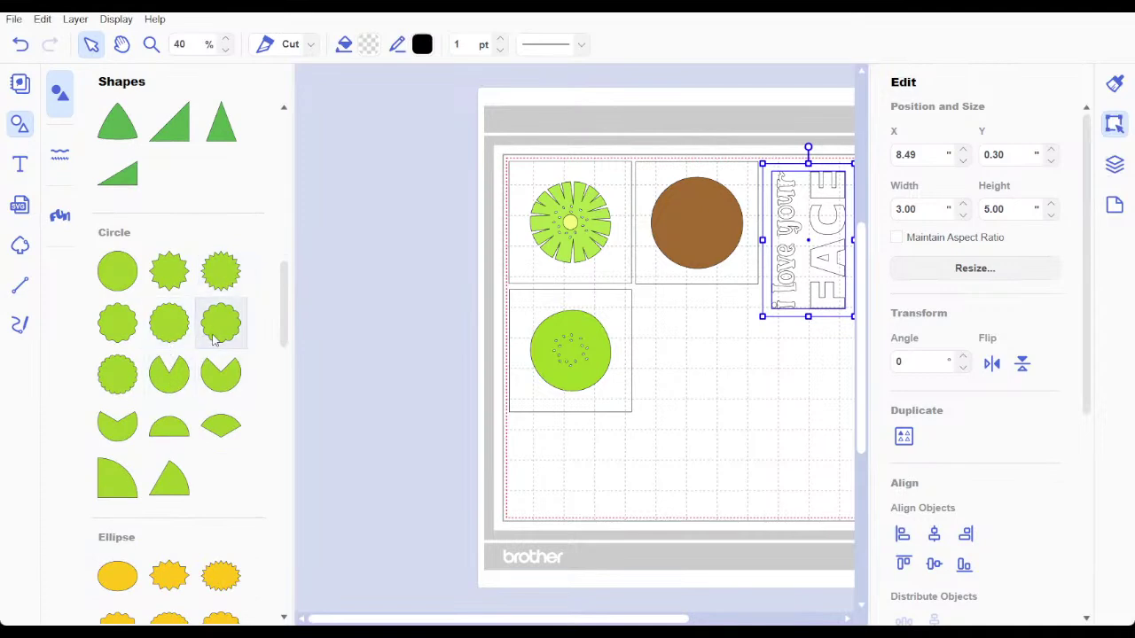
left_click_drag(213, 340, 286, 312)
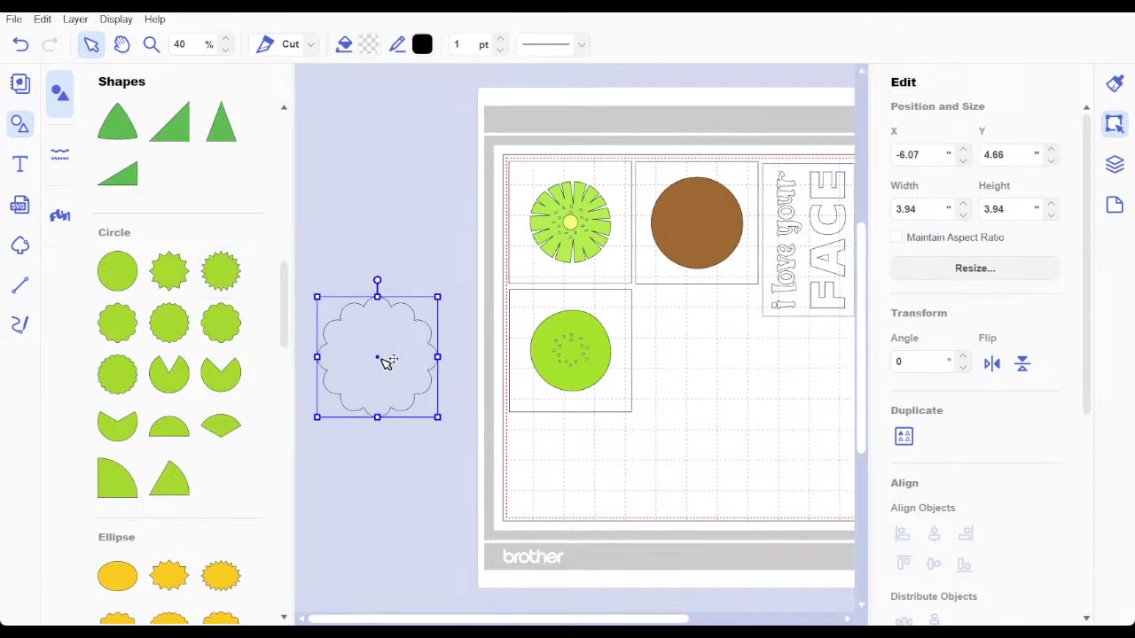
Step: Move the scalloped circle onto the mat beneath the brown circle and undo a trial resize
left_click_drag(385, 361, 718, 353)
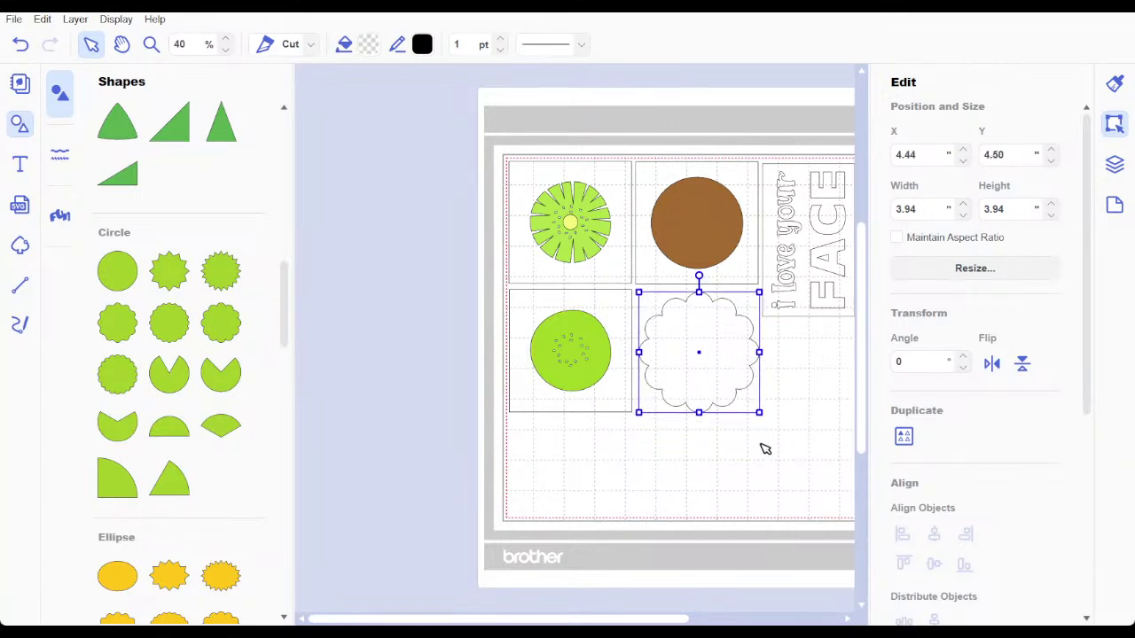
left_click_drag(758, 411, 737, 367)
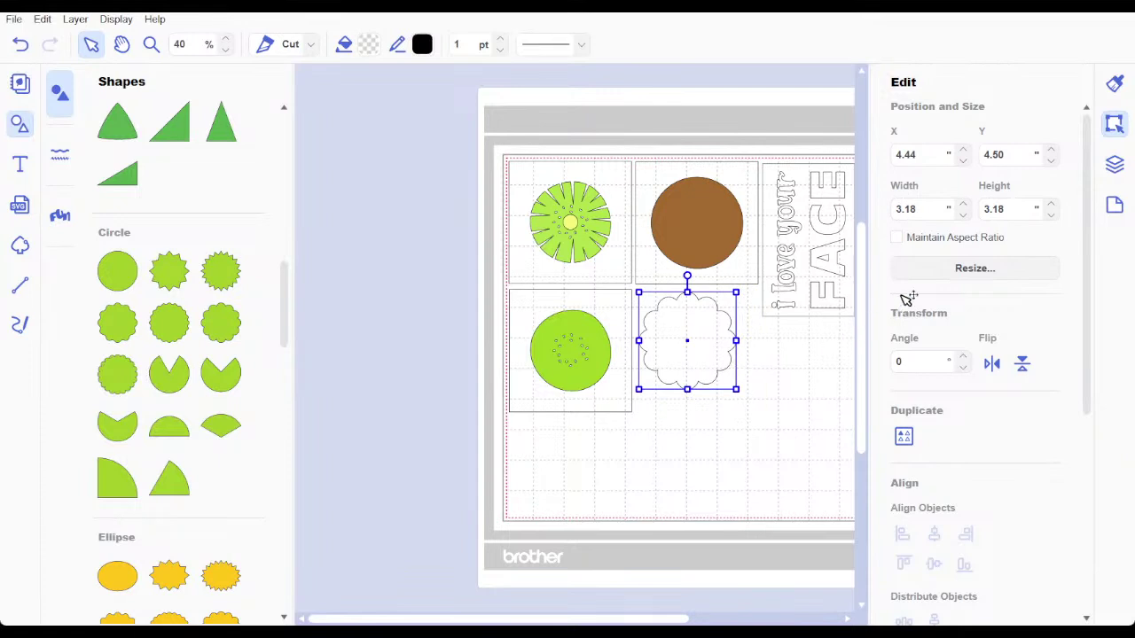
key("ctrl+z")
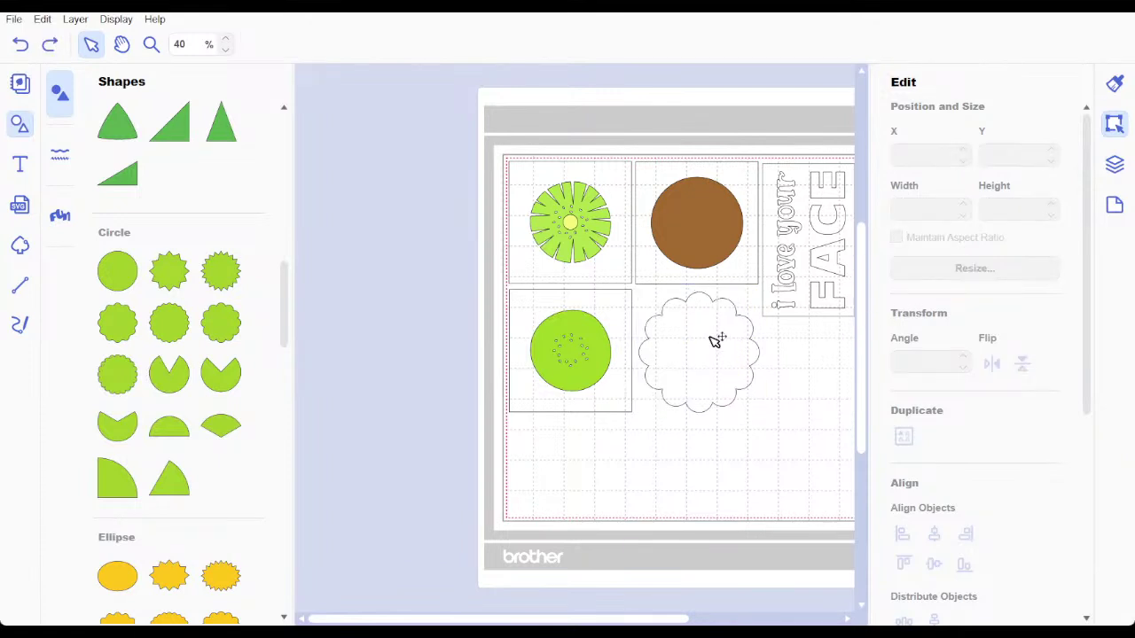
left_click(755, 373)
left_click(829, 292)
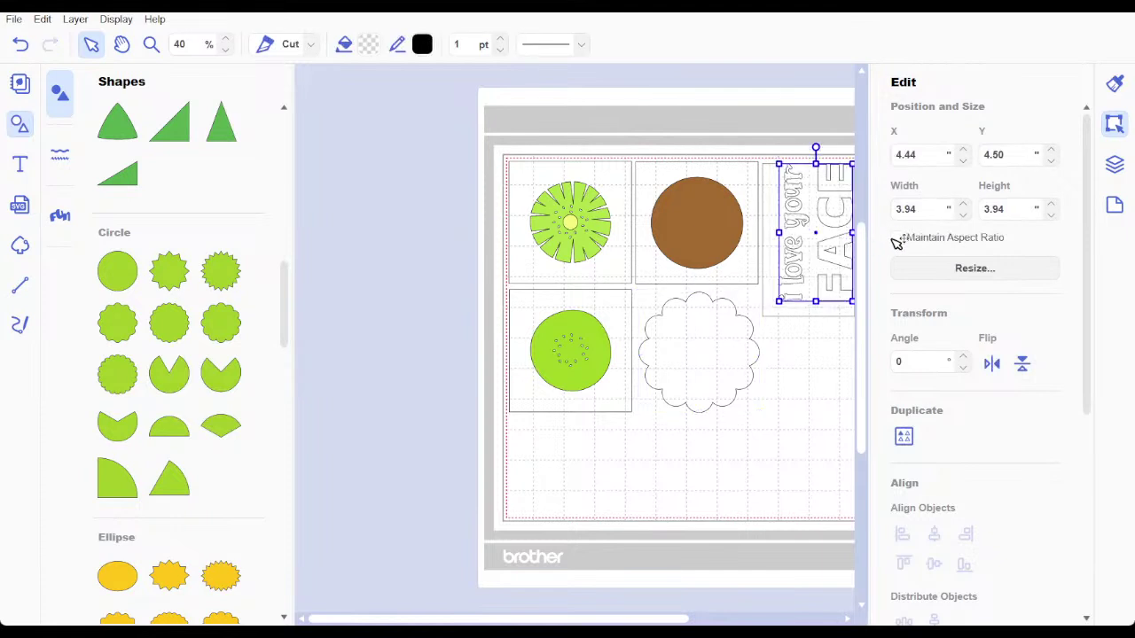
left_click(858, 265)
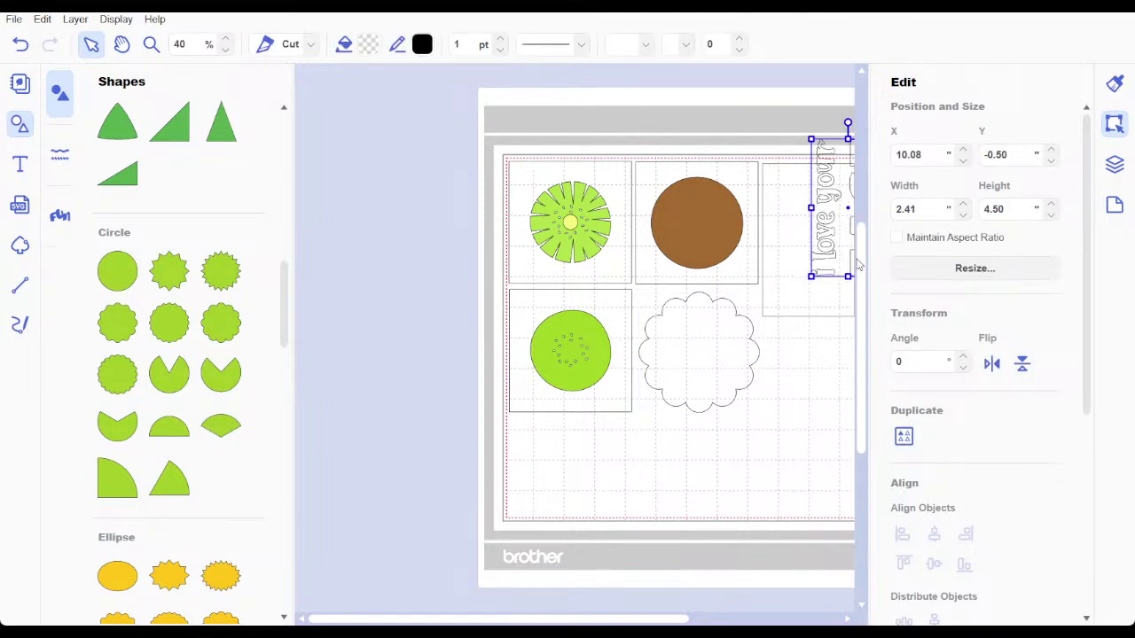
key("ctrl+z")
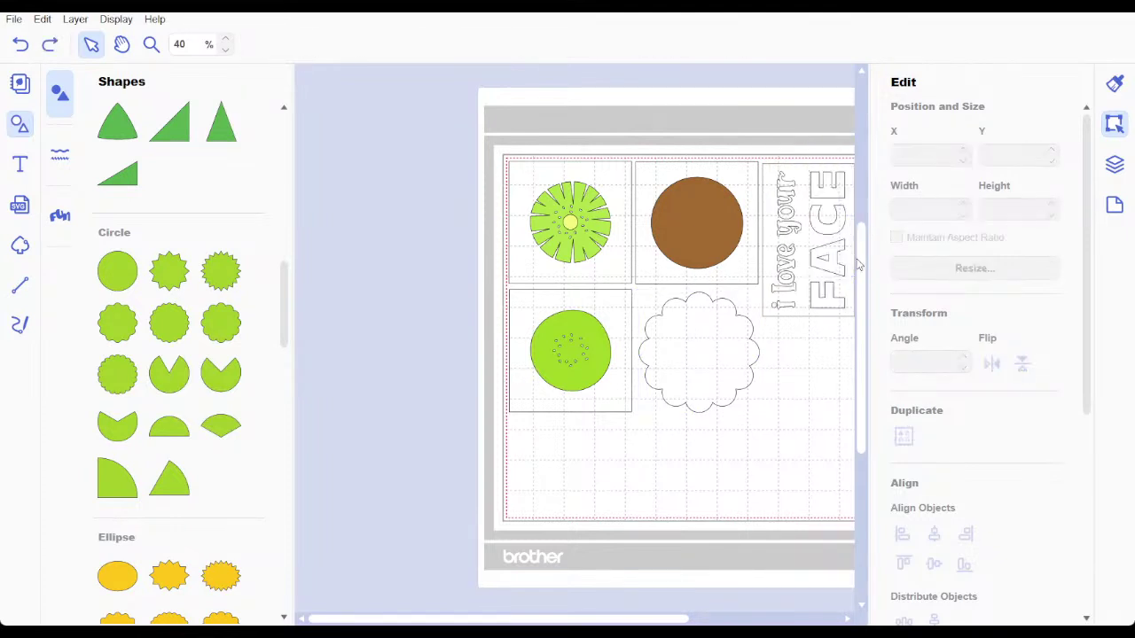
Step: Shrink the scalloped circle to about 1.66 inches with its aspect ratio maintained, and position it beneath the brown circle
left_click(736, 352)
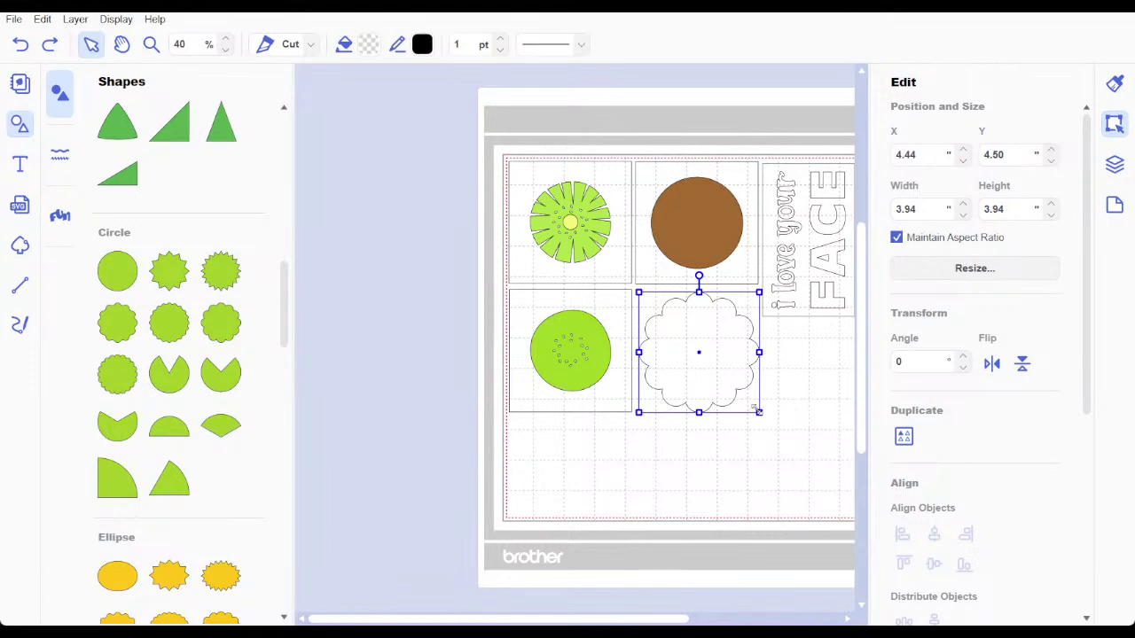
left_click_drag(758, 410, 707, 351)
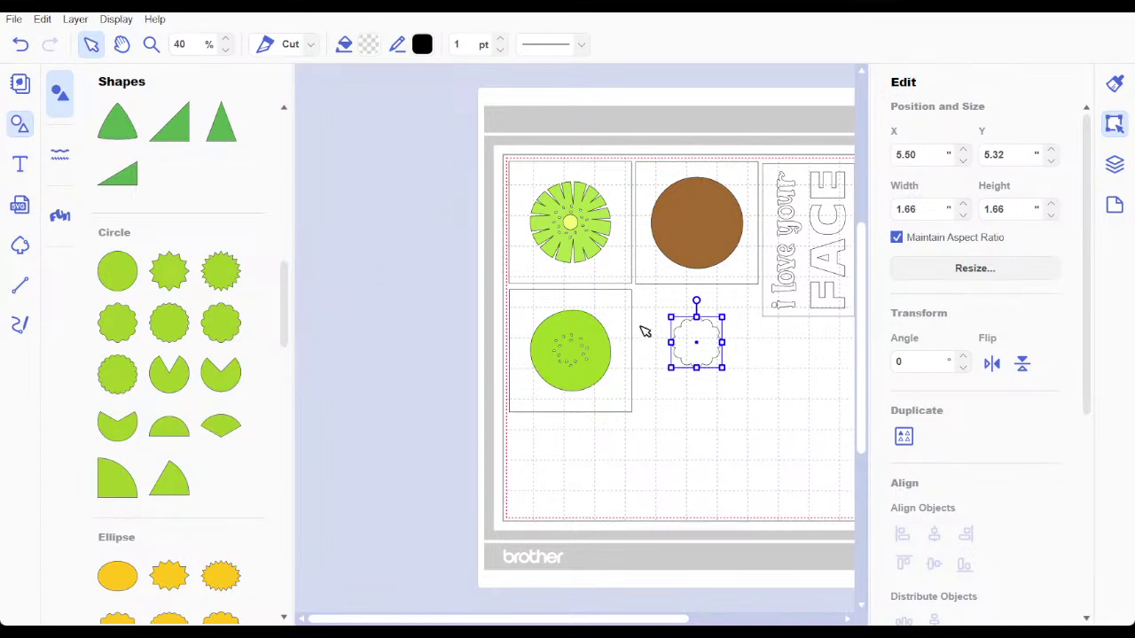
mouse_move(699, 340)
left_mouse_down()
mouse_move(687, 354)
mouse_move(697, 349)
left_mouse_up()
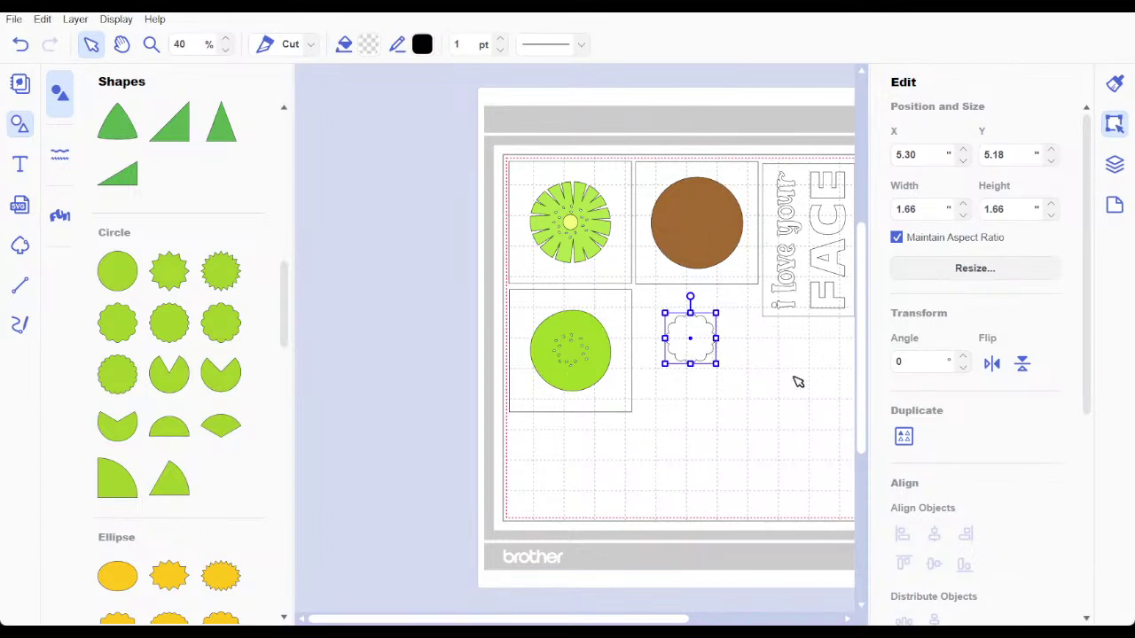
Step: Add a plain square of about 3.94 inches and place it around the scalloped circle, beside the green kiwi's square
scroll(165, 296, "up", 10)
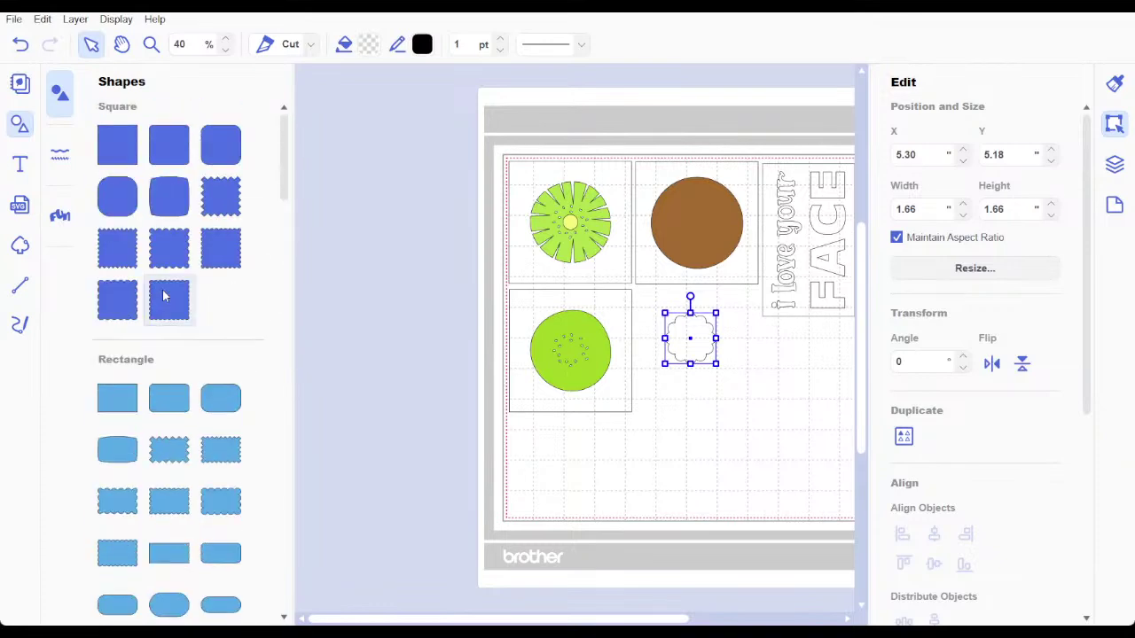
left_click(116, 144)
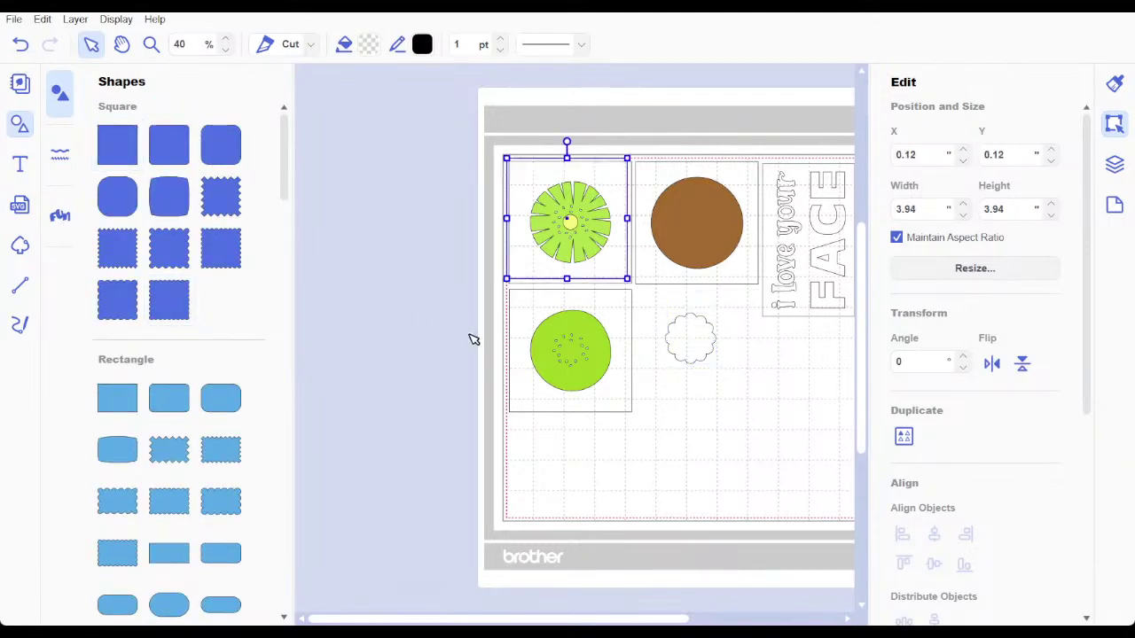
left_click_drag(610, 268, 737, 402)
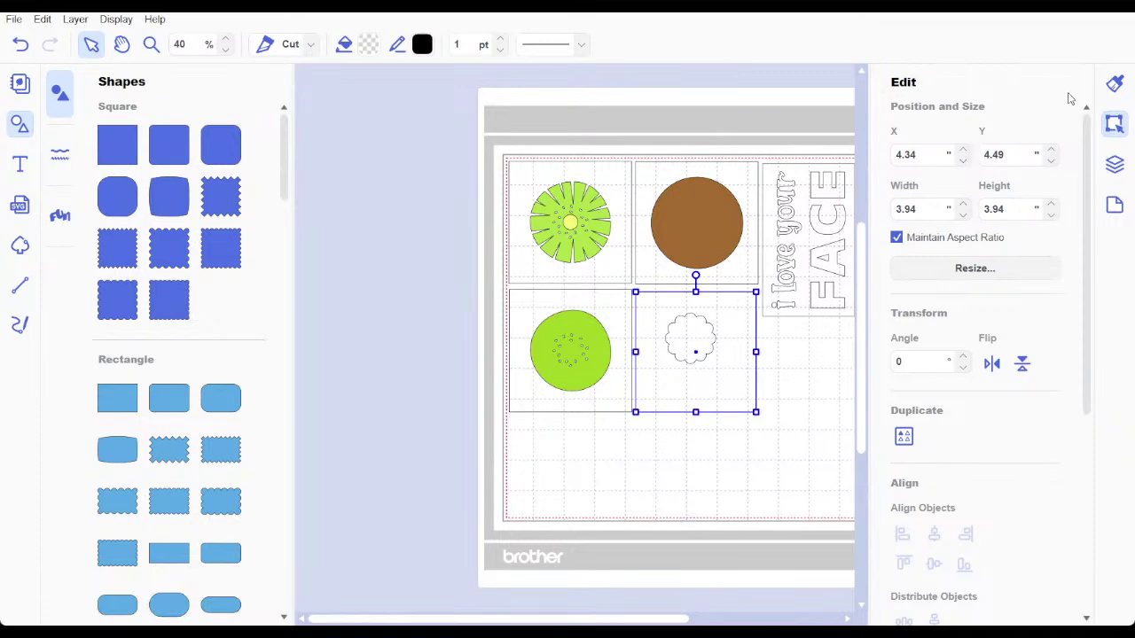
Step: Select the scalloped circle's layer underneath the new square
left_click(1114, 166)
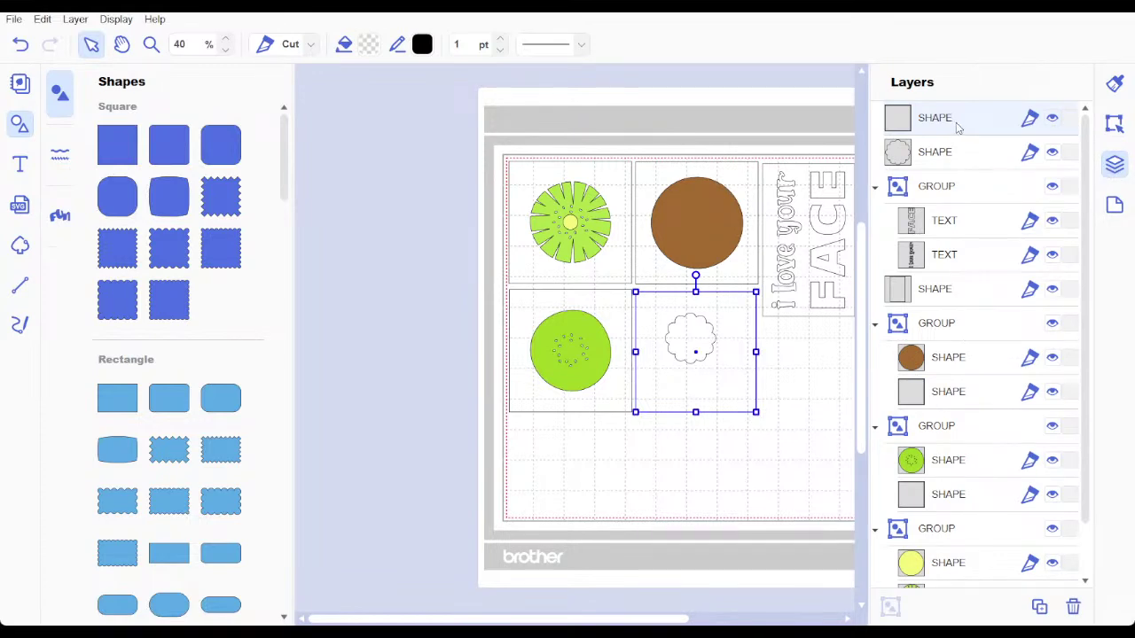
left_click_drag(707, 348, 705, 351)
double_click(705, 349)
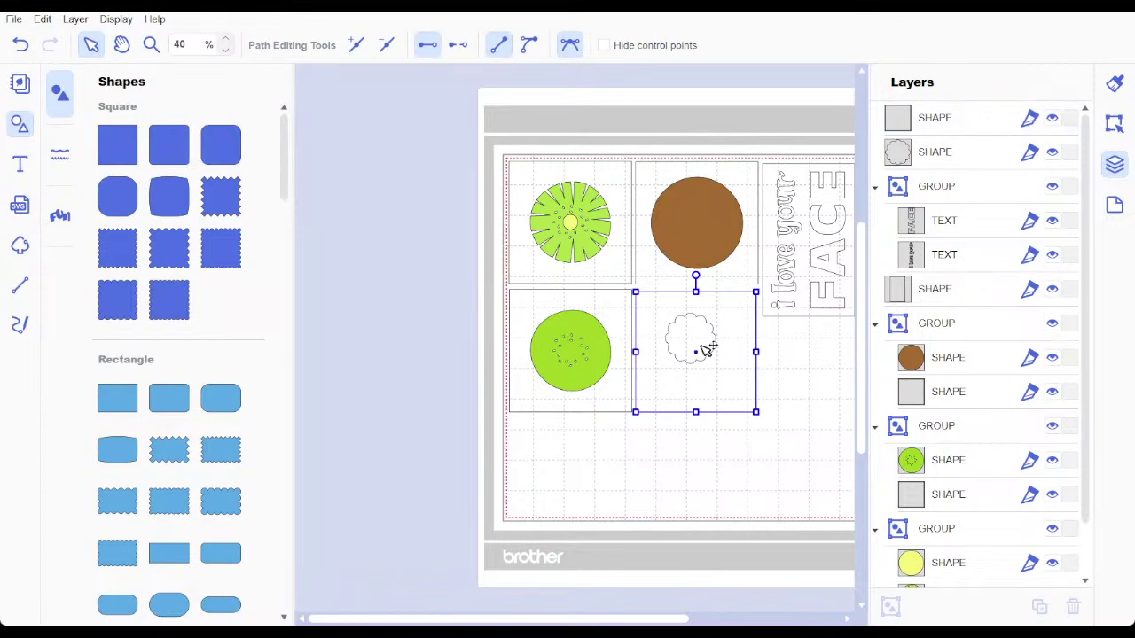
left_click(697, 346)
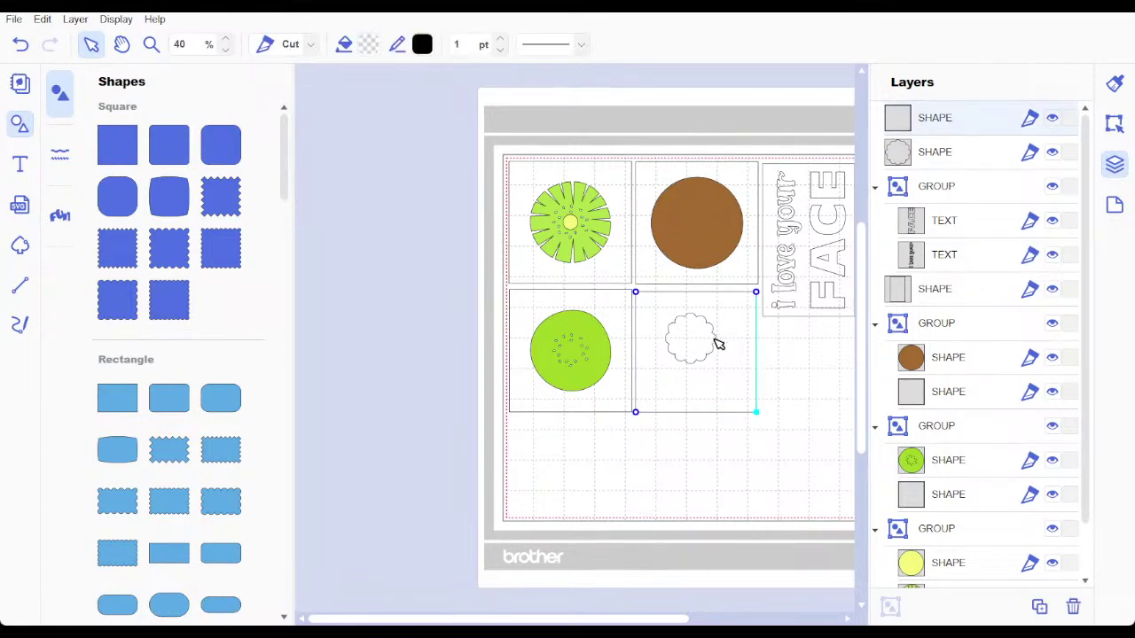
double_click(713, 343)
left_click(713, 342)
left_click(942, 156)
left_click(943, 157)
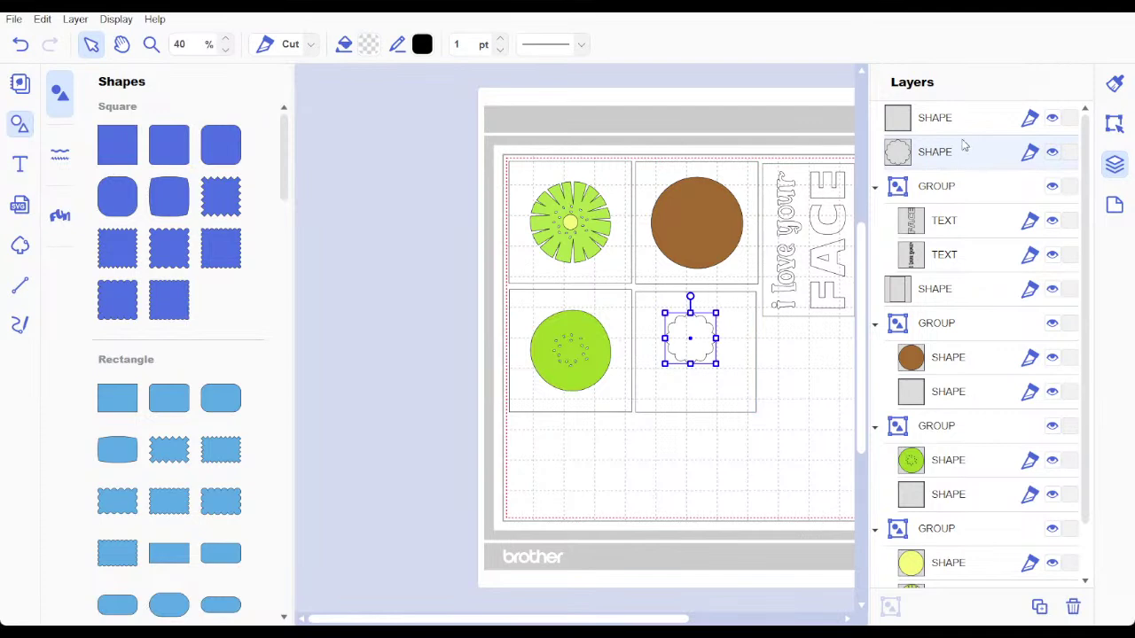
Step: Reposition the new square so it lines up beneath the brown circle's square and encloses the scalloped circle
left_click(700, 348)
left_click_drag(701, 349, 683, 333)
left_click(946, 155)
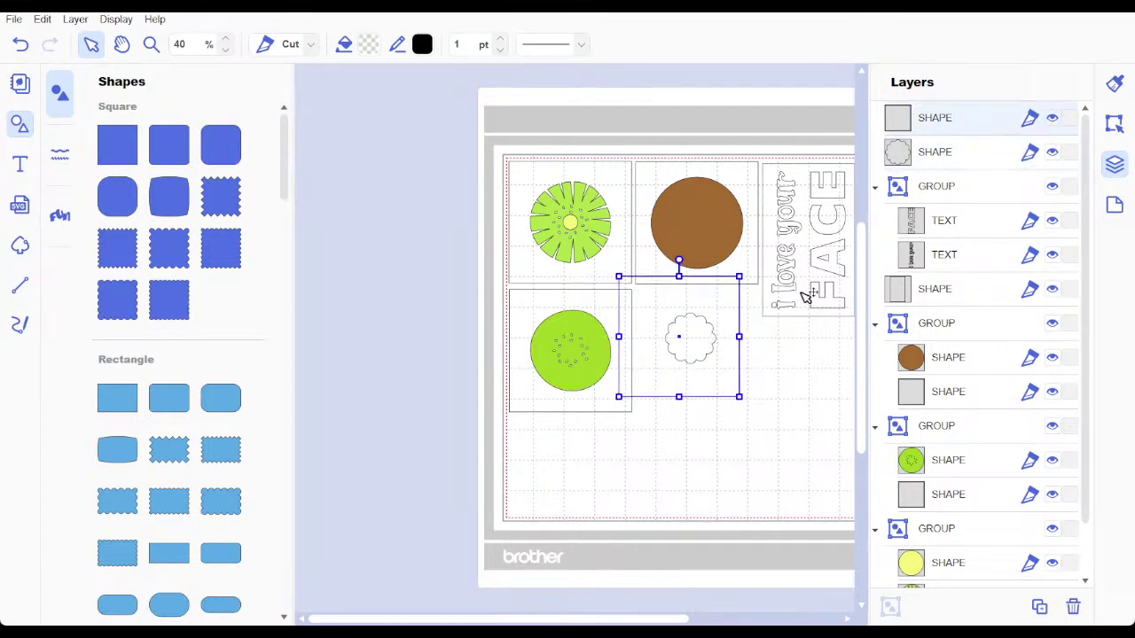
left_click_drag(719, 381, 741, 413)
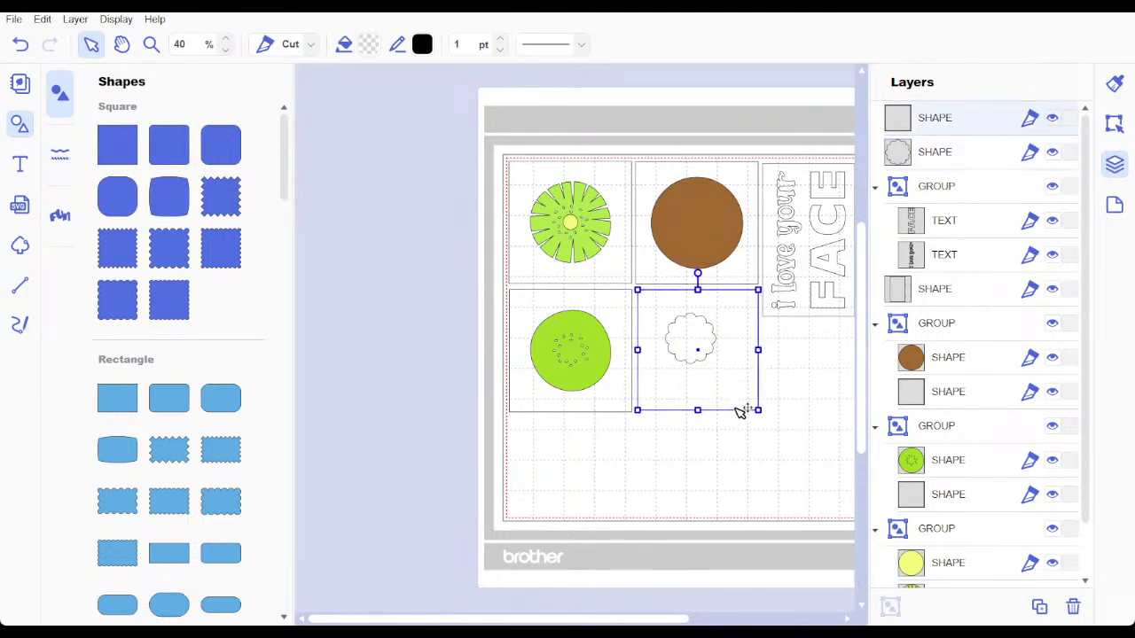
Step: Move the scalloped circle to the upper-left corner of its square and duplicate it twice
left_click(950, 158)
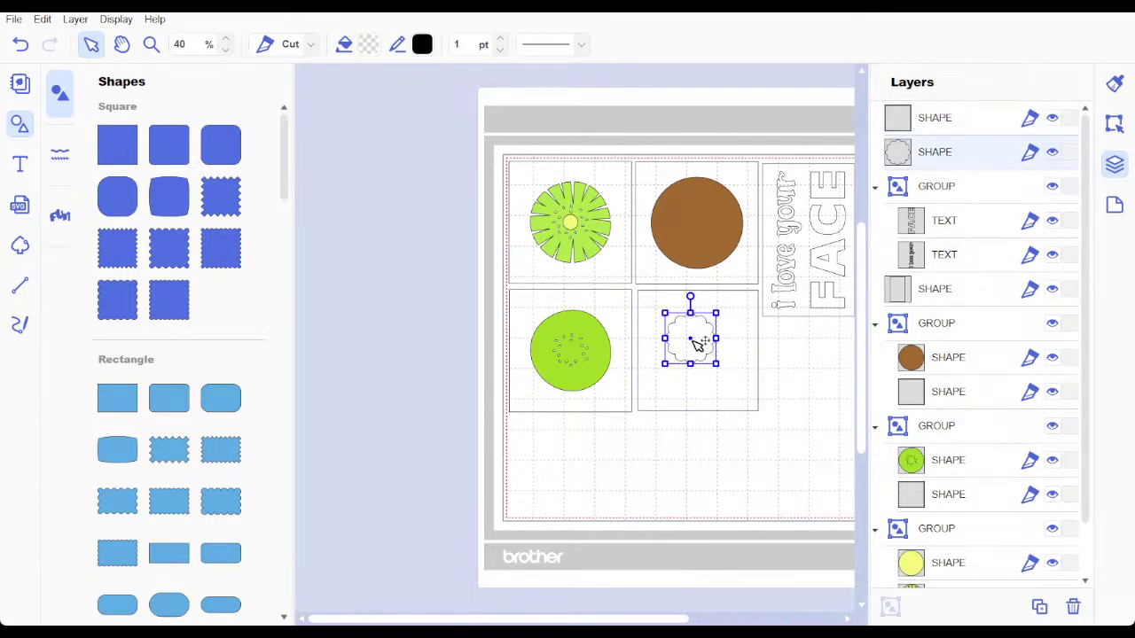
mouse_move(698, 346)
left_mouse_down()
mouse_move(671, 324)
mouse_move(678, 335)
left_mouse_up()
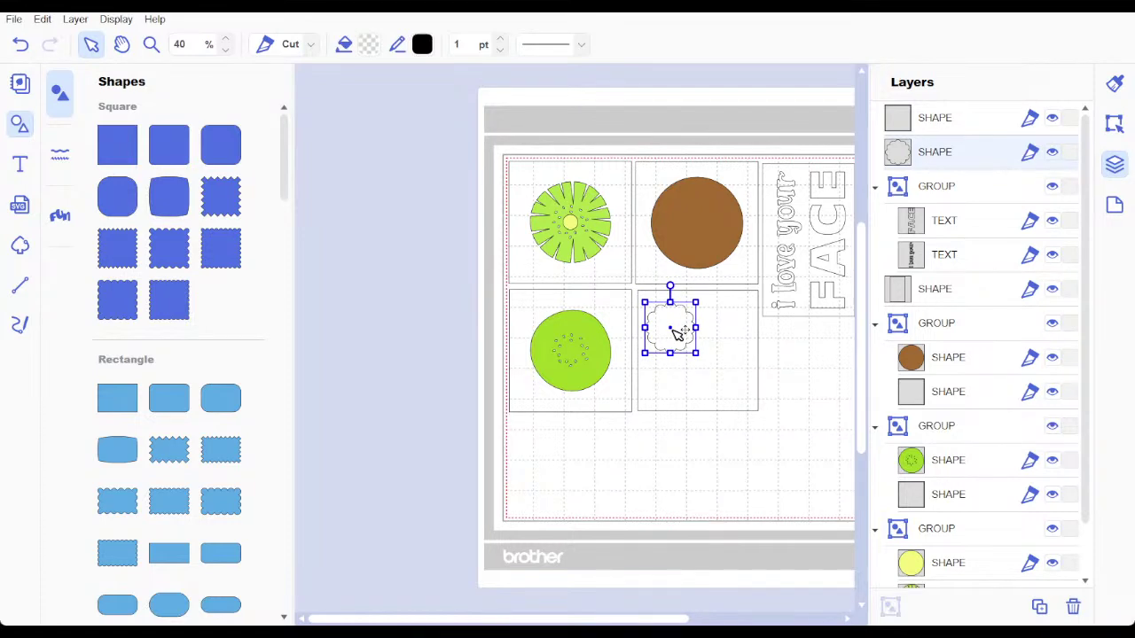
key("ctrl+d")
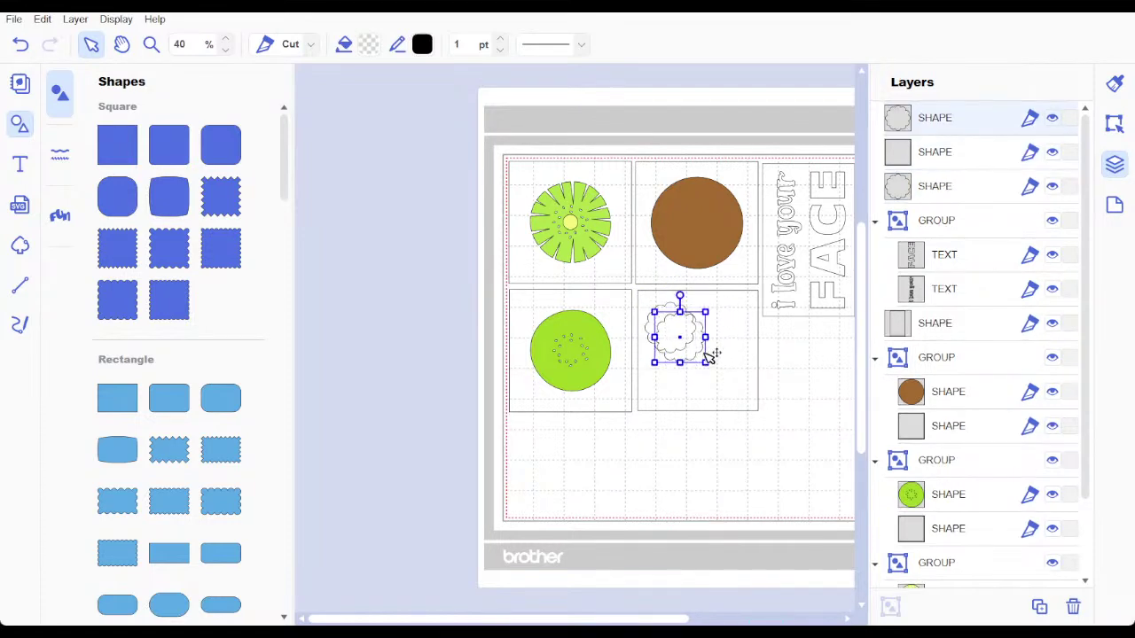
key("ctrl+d")
Step: Shrink the two scalloped copies to a medium and a small size, placing them upper right and near the middle of the square
left_click_drag(686, 341, 725, 377)
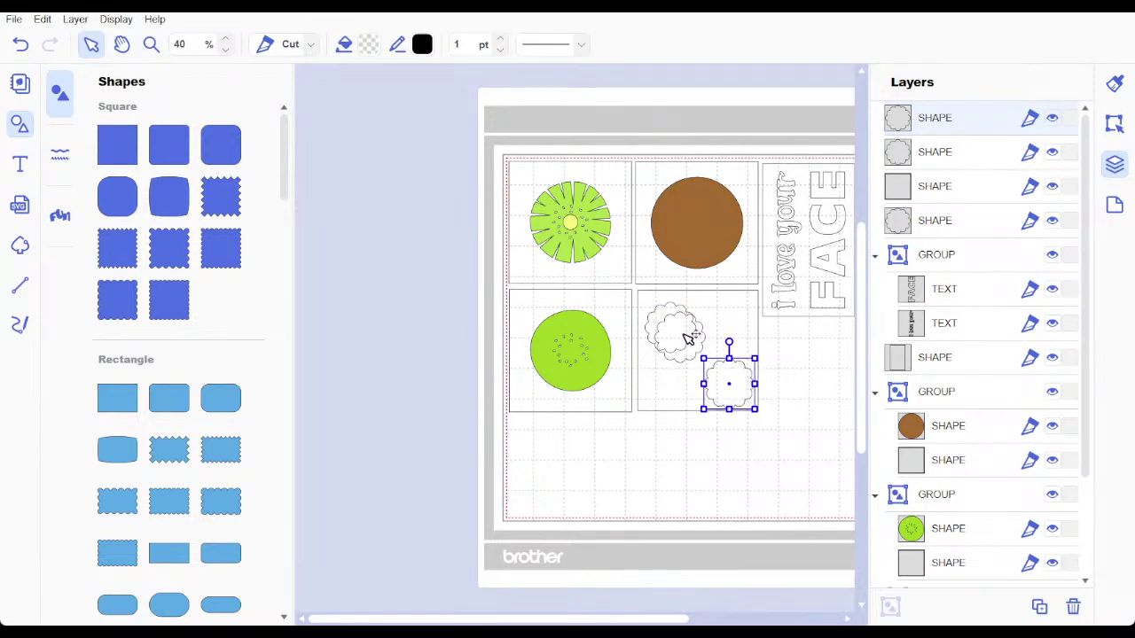
left_click(685, 337)
left_click_drag(688, 340, 738, 328)
mouse_move(735, 385)
left_mouse_down()
mouse_move(719, 375)
mouse_move(741, 399)
mouse_move(719, 373)
left_mouse_up()
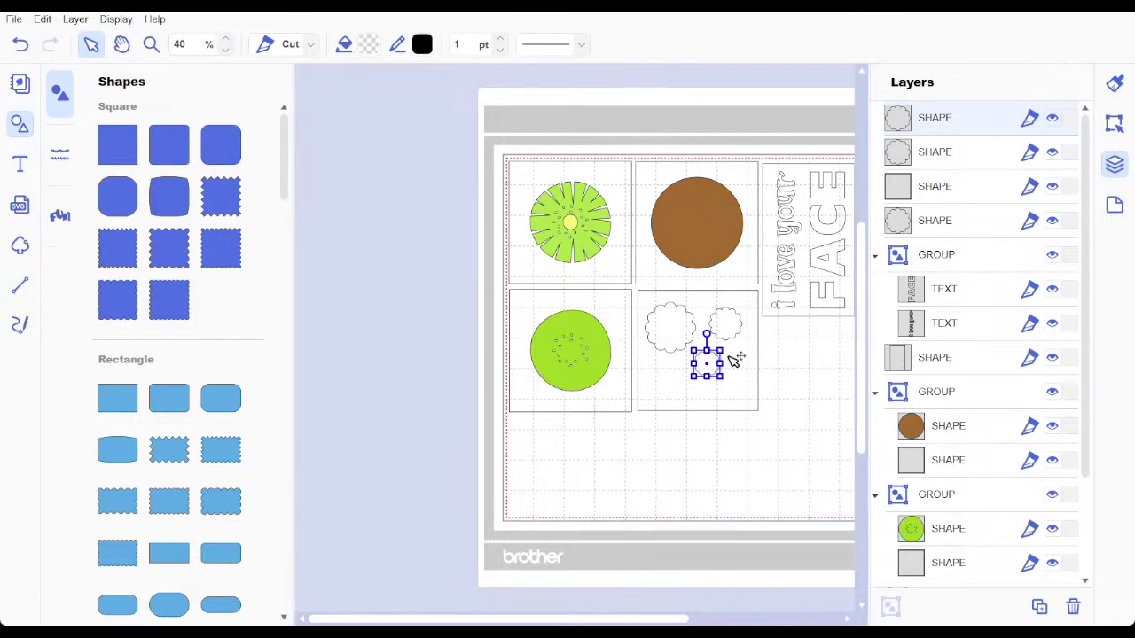
Step: Move the smallest scalloped circle down towards the lower edge of the square
left_click(671, 376)
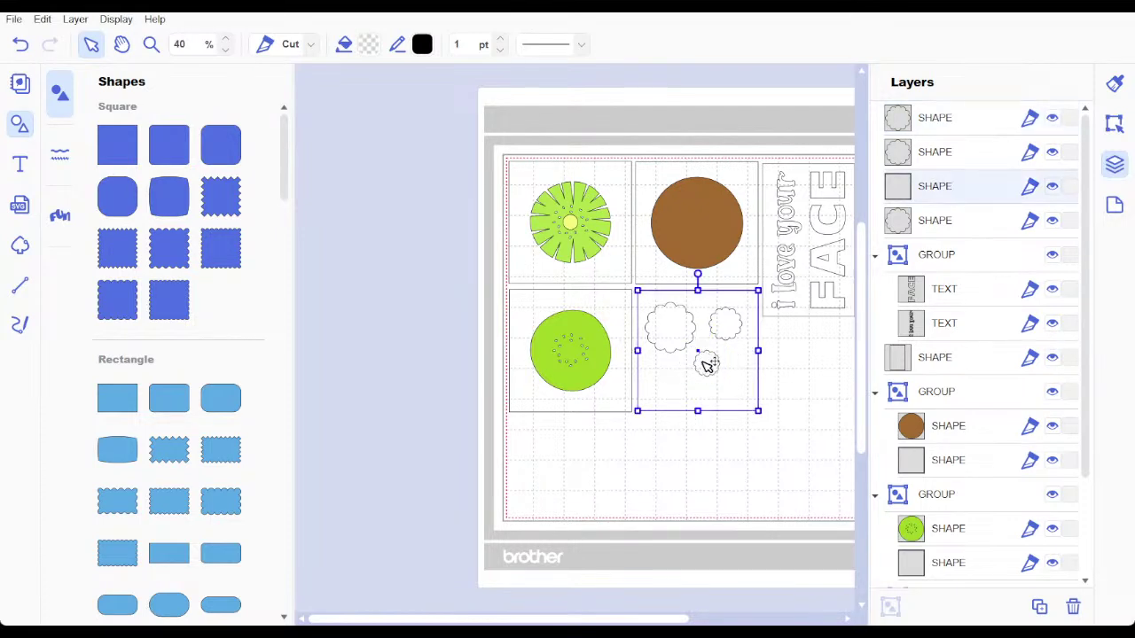
left_click(706, 364)
left_click(709, 379)
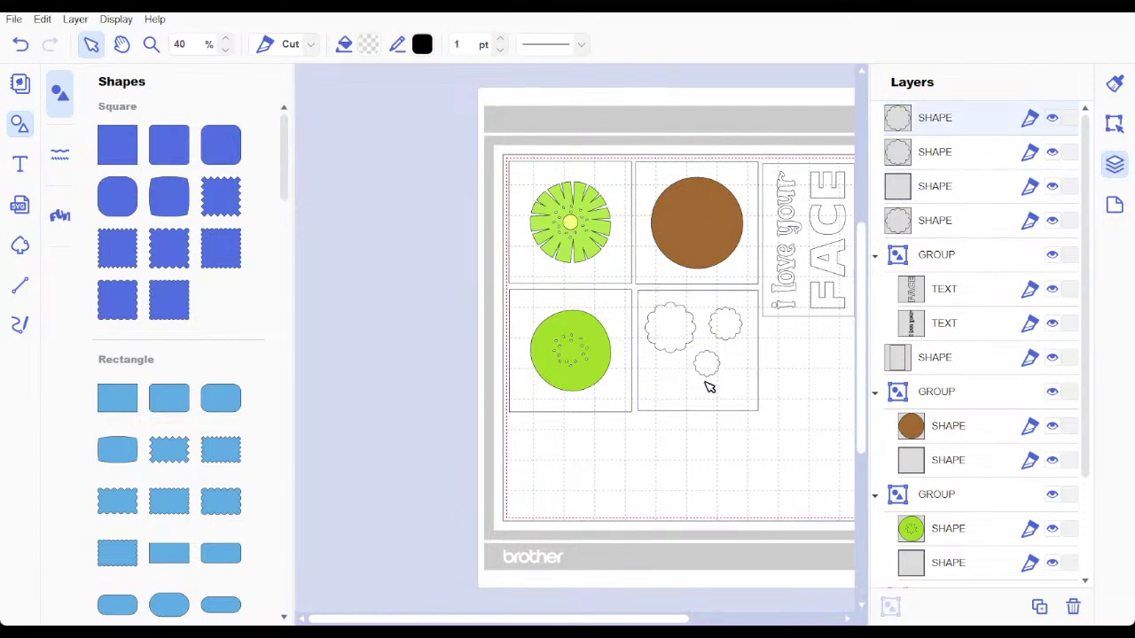
left_click(709, 380)
left_click(715, 437)
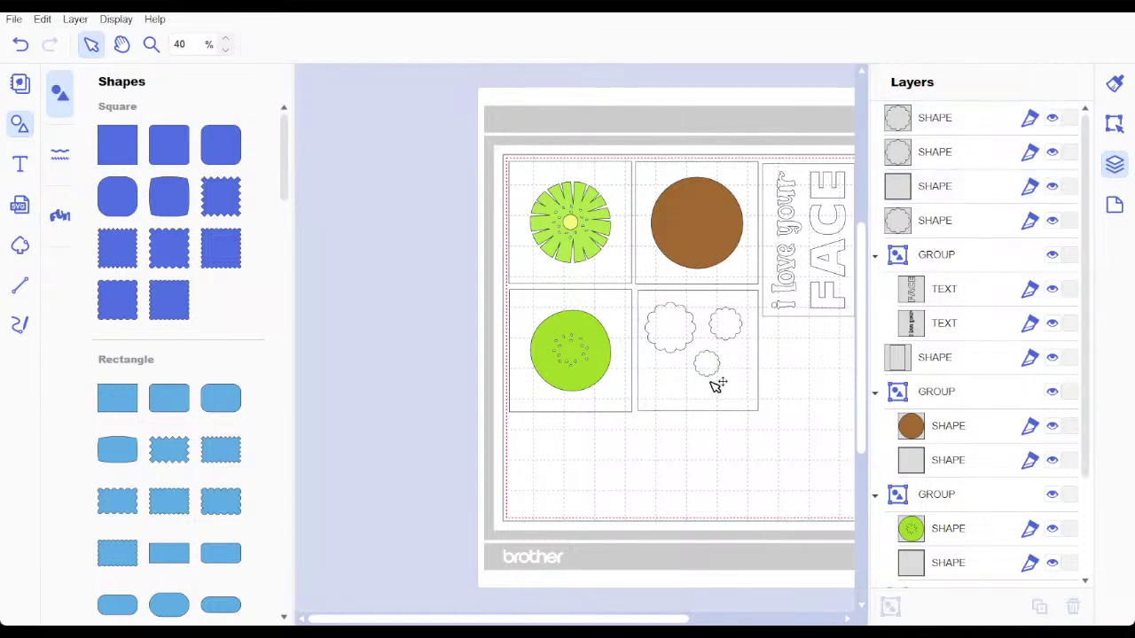
left_click_drag(706, 363, 709, 387)
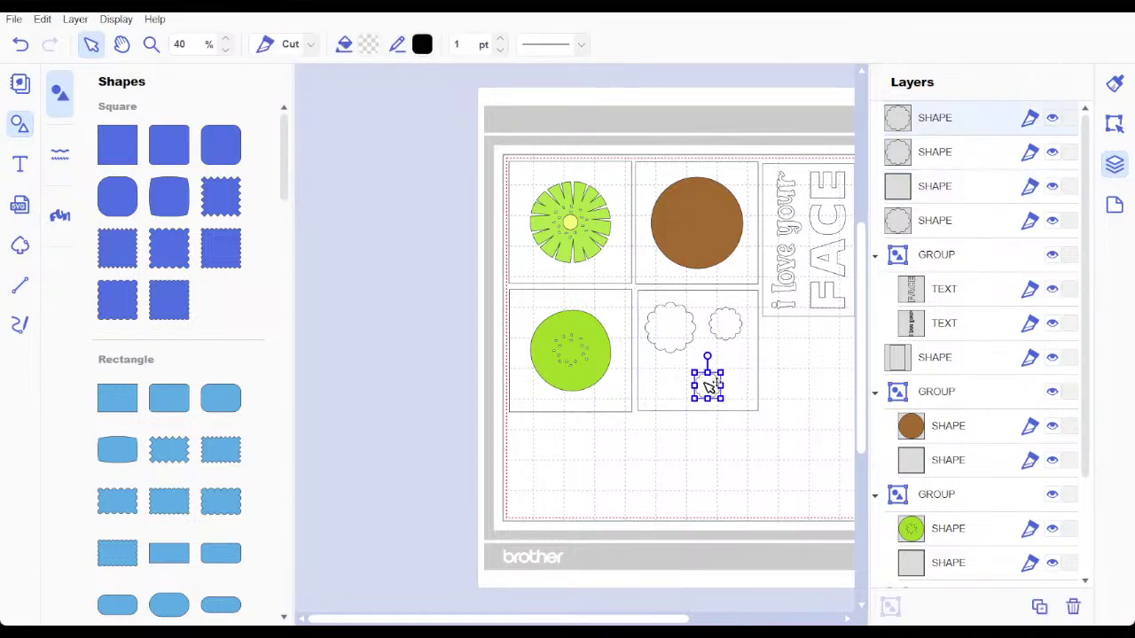
Step: Undo the accidental shift of the square and move the medium scalloped circle slightly lower within it
left_click(691, 338)
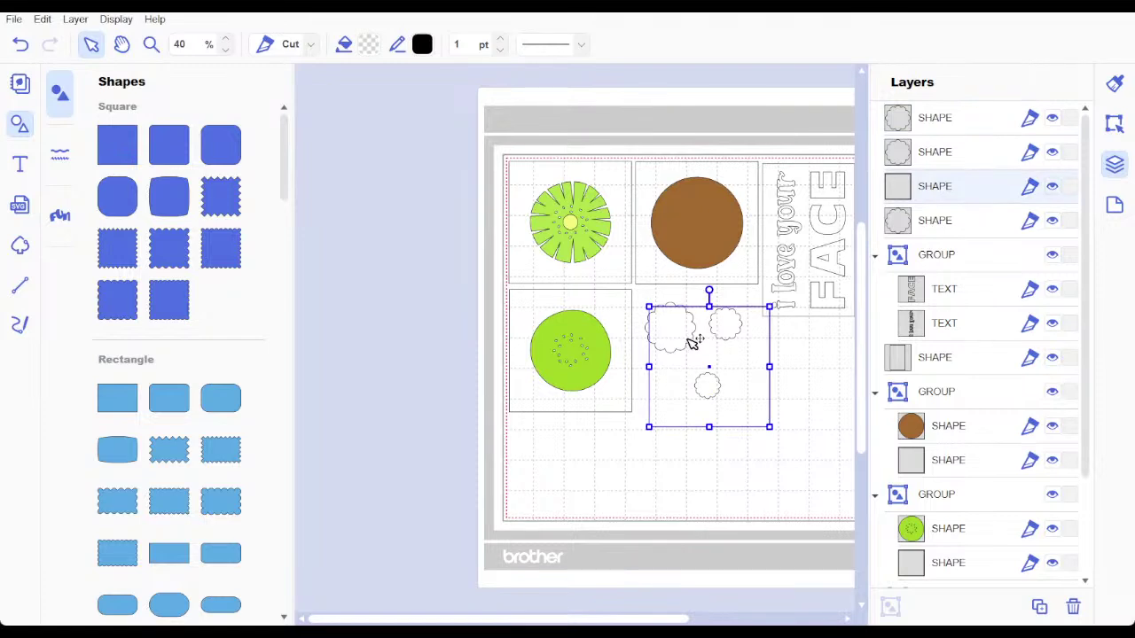
key("ctrl+z")
left_click(953, 161)
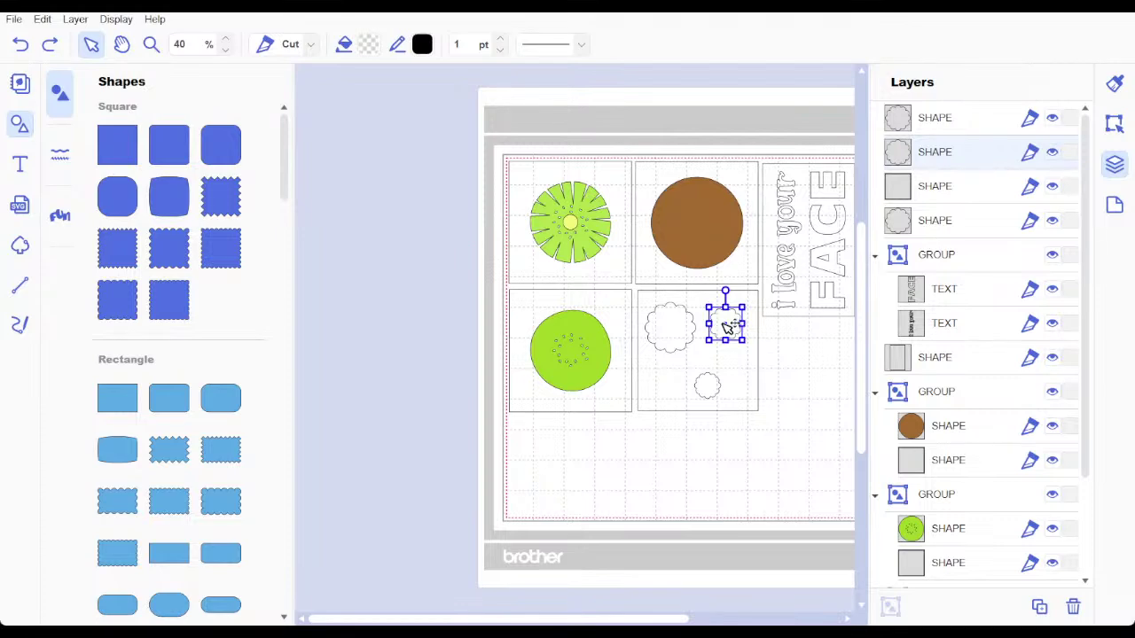
left_click_drag(727, 328, 727, 348)
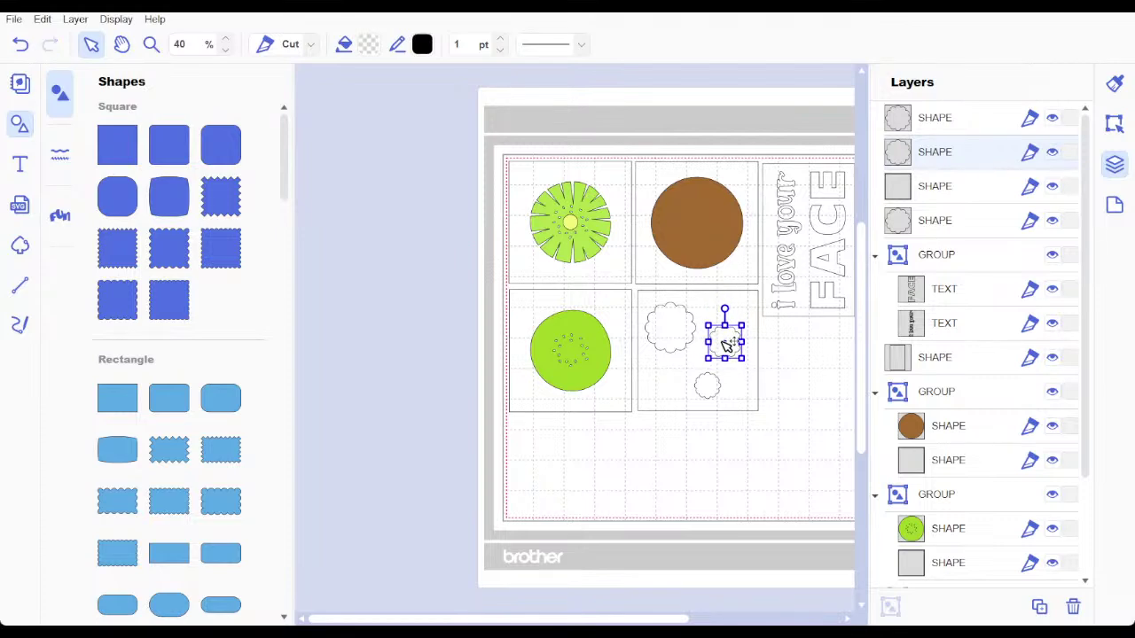
Step: Try to reposition the large scalloped circle inside its square and undo the accidental shift of the square
left_click(954, 117)
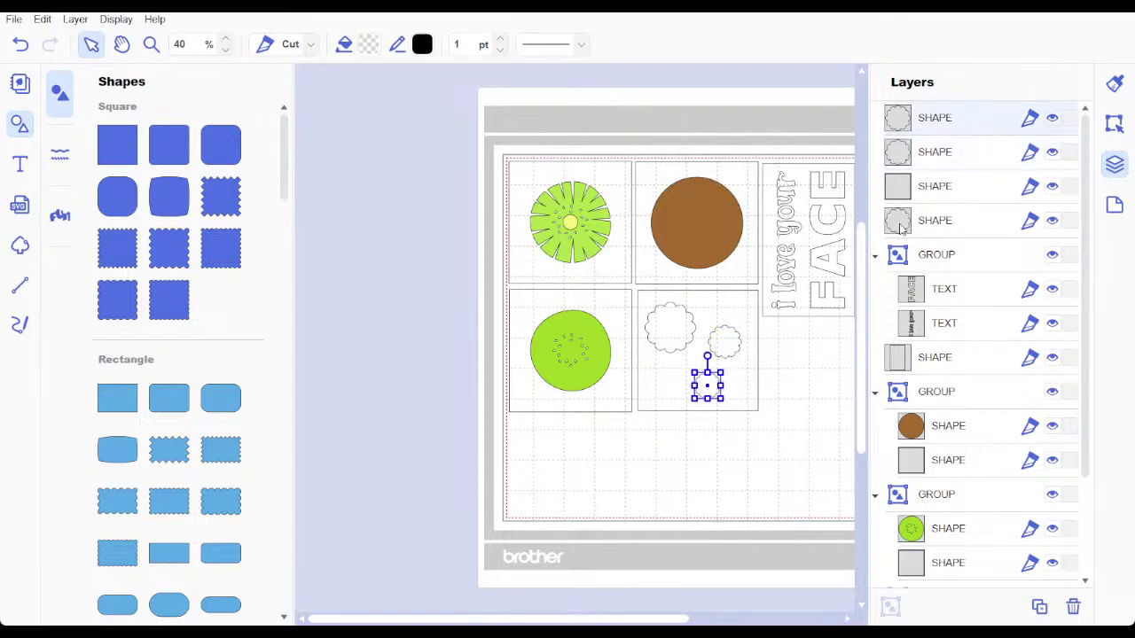
key("Tab")
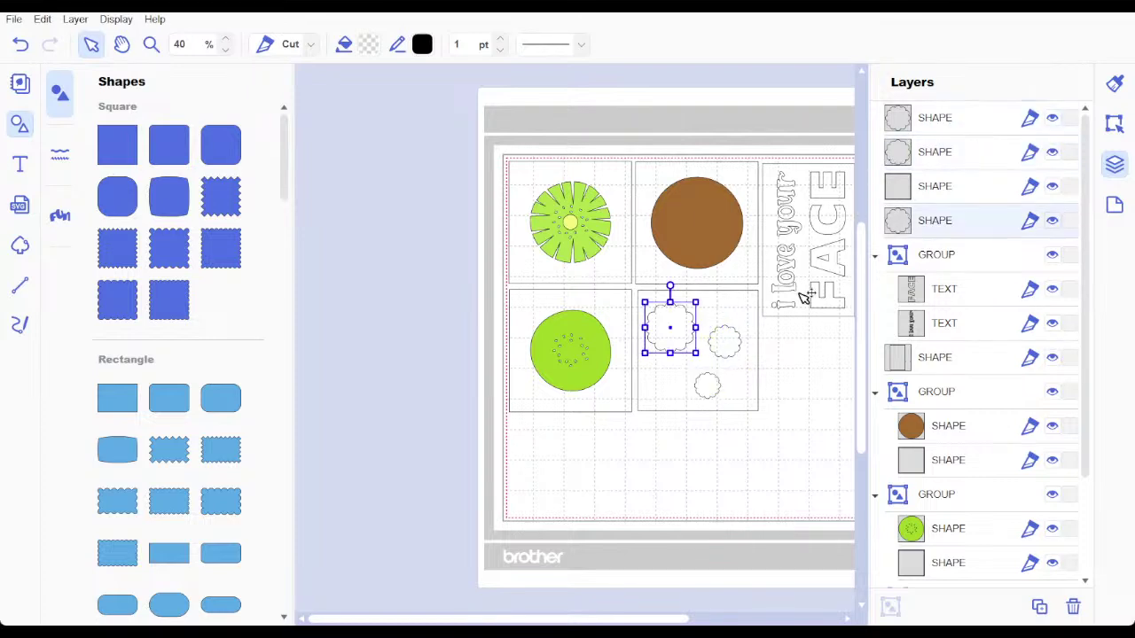
left_click(671, 340)
left_click(674, 341)
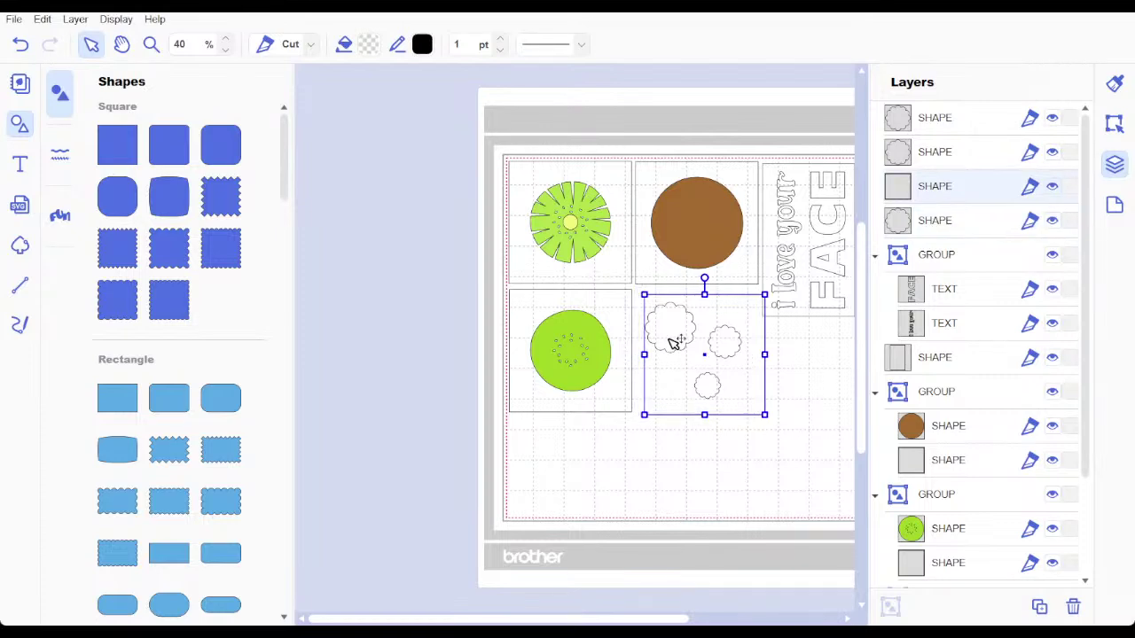
key("Escape")
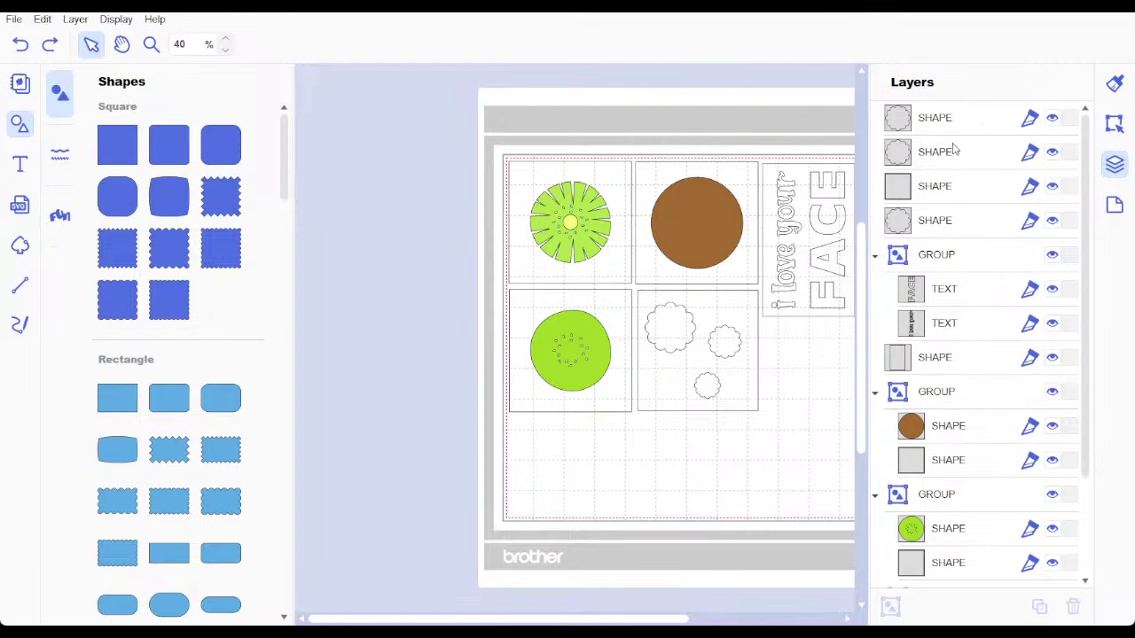
Step: Move the large scalloped circle slightly down and inward, and the smallest one slightly up, to cluster the three circles
left_click(910, 229)
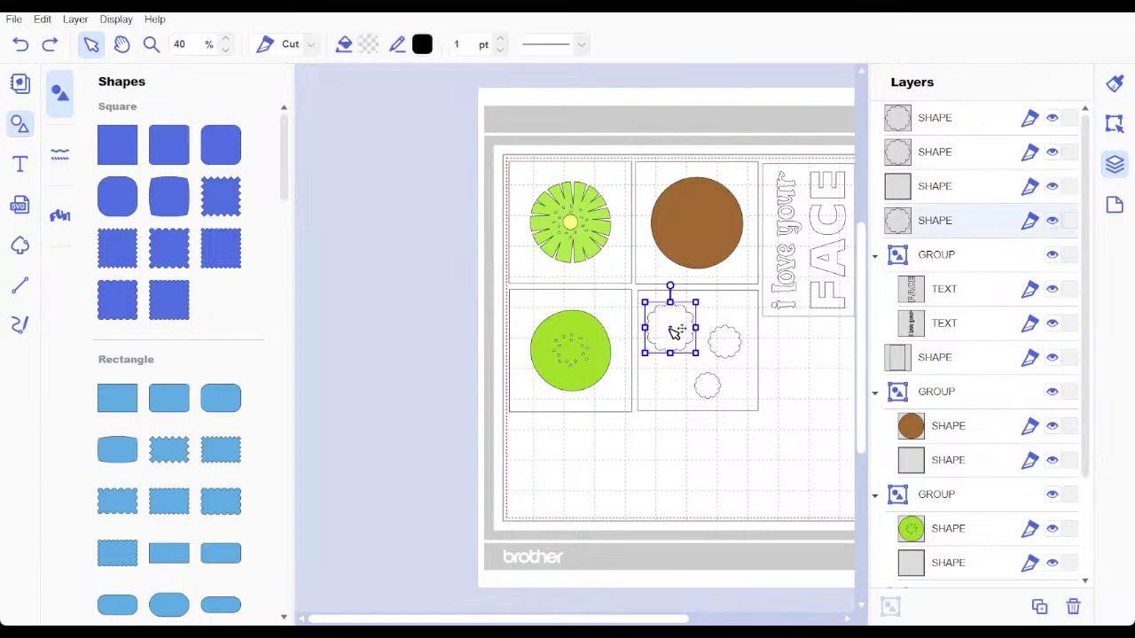
left_click_drag(675, 331, 683, 346)
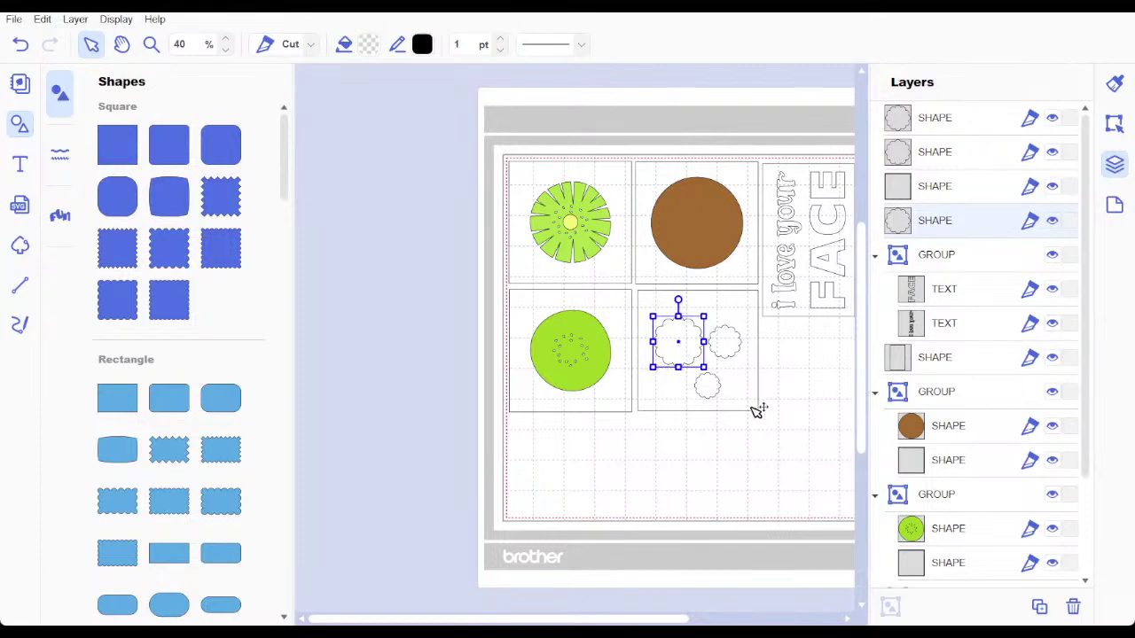
left_click(956, 159)
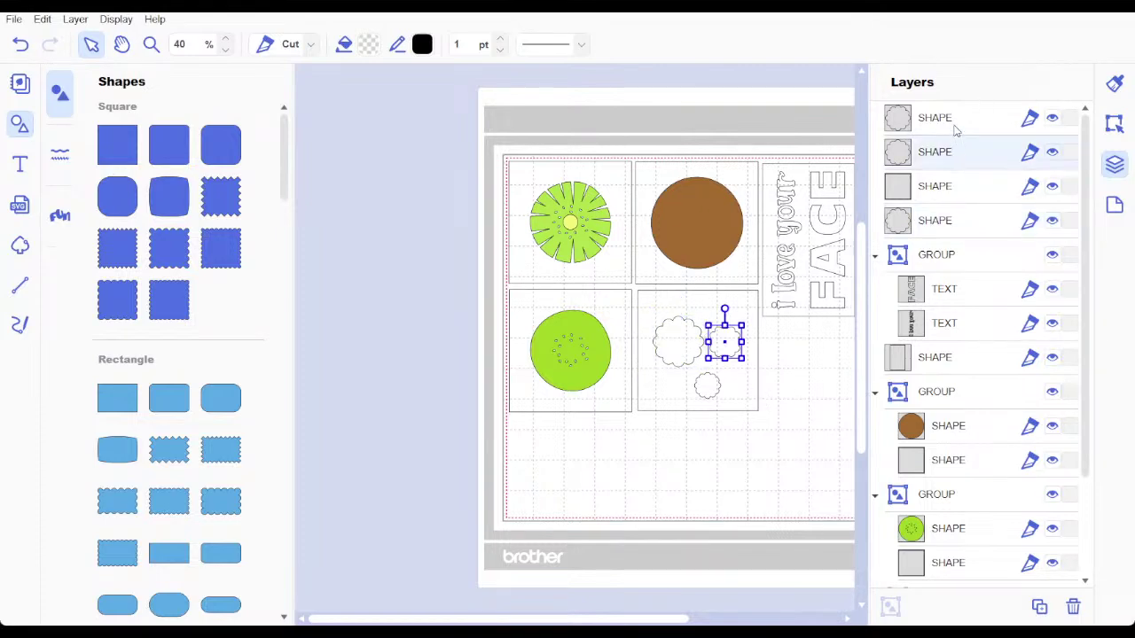
left_click(956, 131)
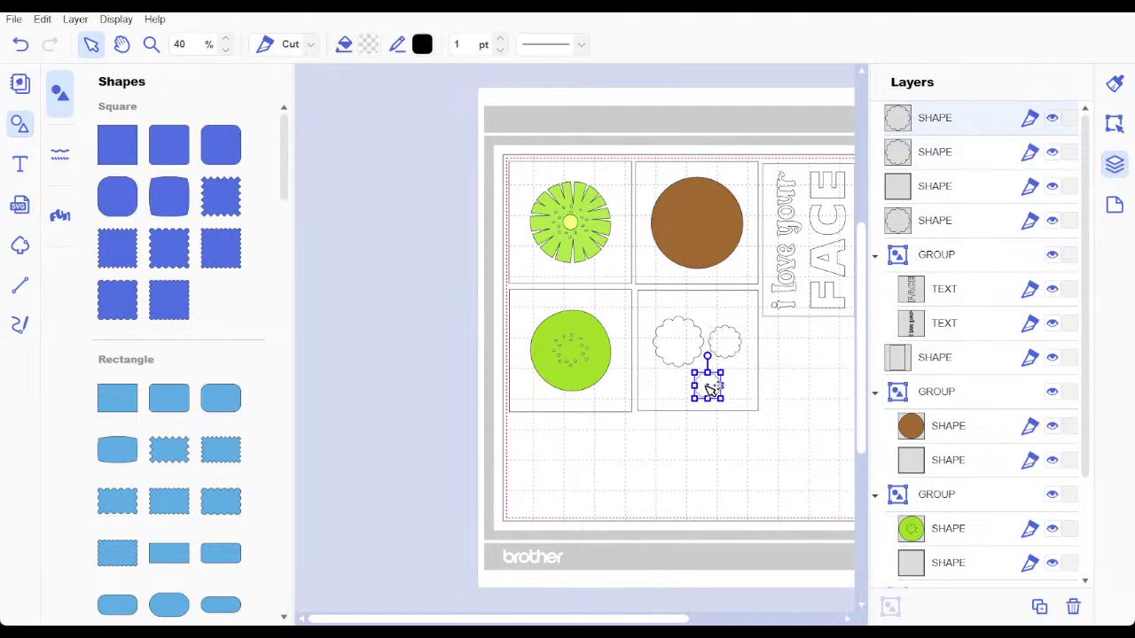
left_click_drag(708, 385, 706, 375)
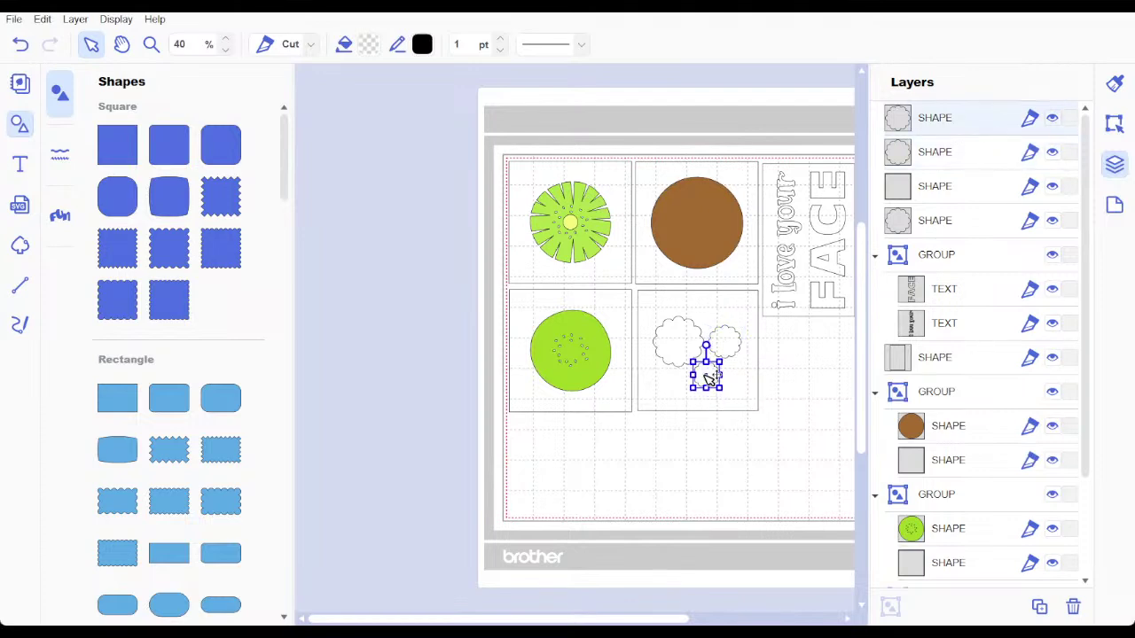
left_click(679, 473)
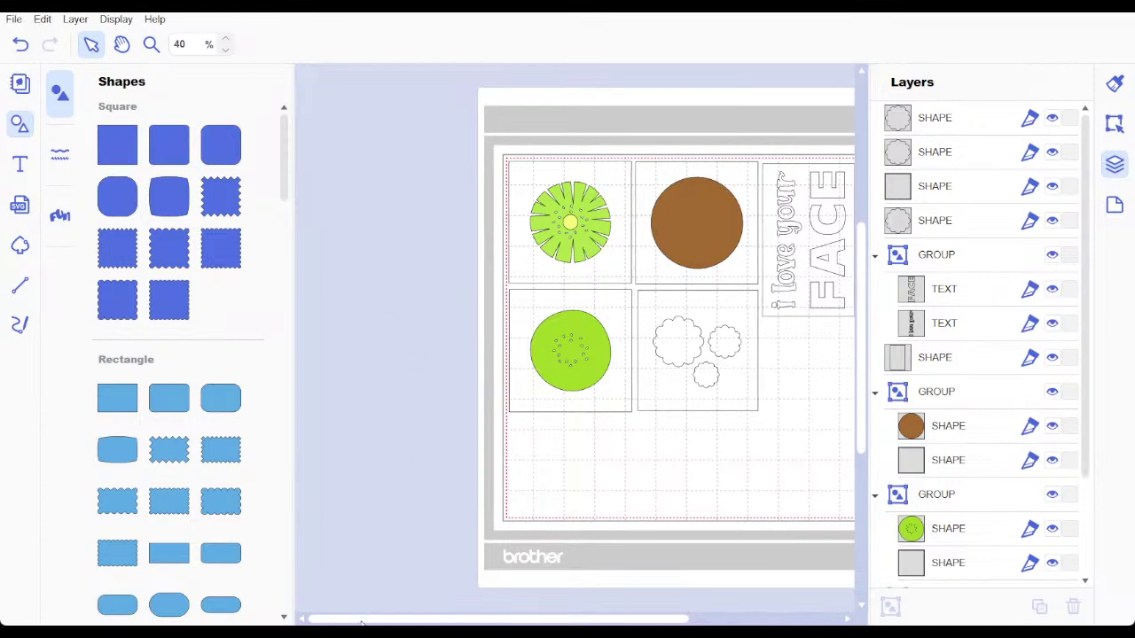
Step: Add a scalloped-edge square and move it to the empty mat area below the green circle
left_click_drag(361, 621, 428, 618)
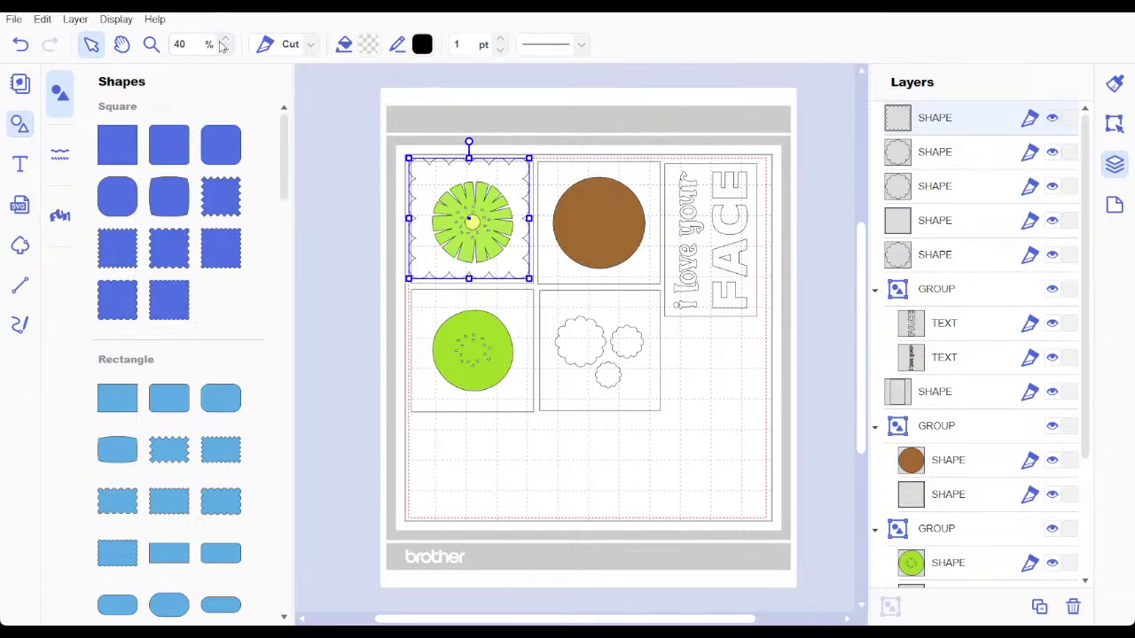
left_click(226, 40)
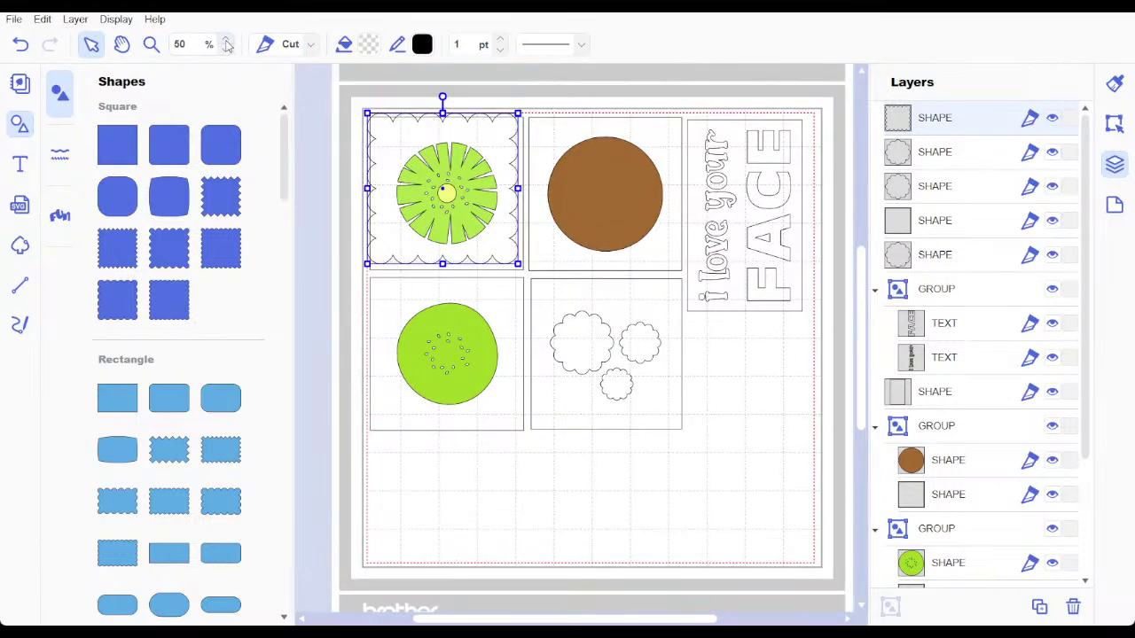
left_click(226, 41)
left_click(226, 40)
left_click(228, 48)
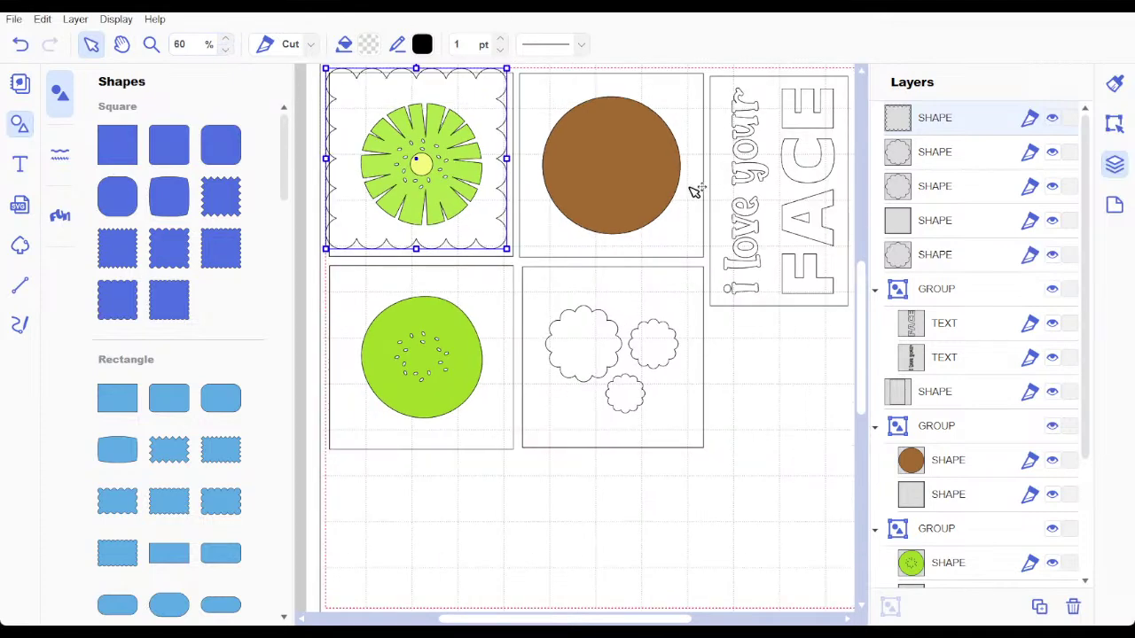
scroll(603, 317, "up", 3)
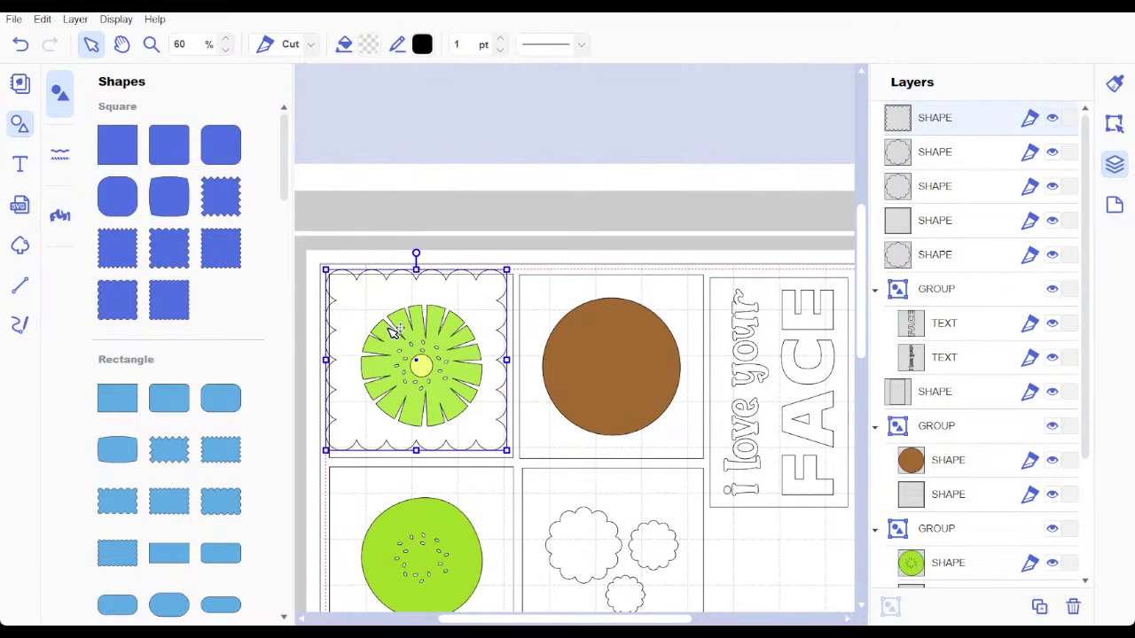
left_click_drag(493, 417, 817, 578)
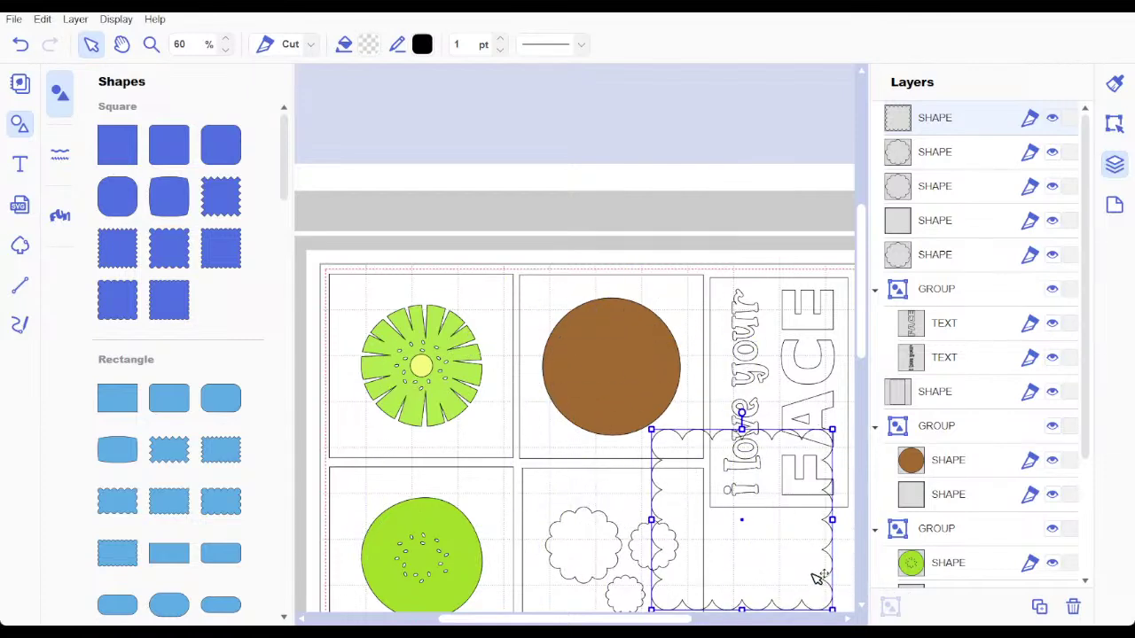
left_click_drag(865, 346, 855, 419)
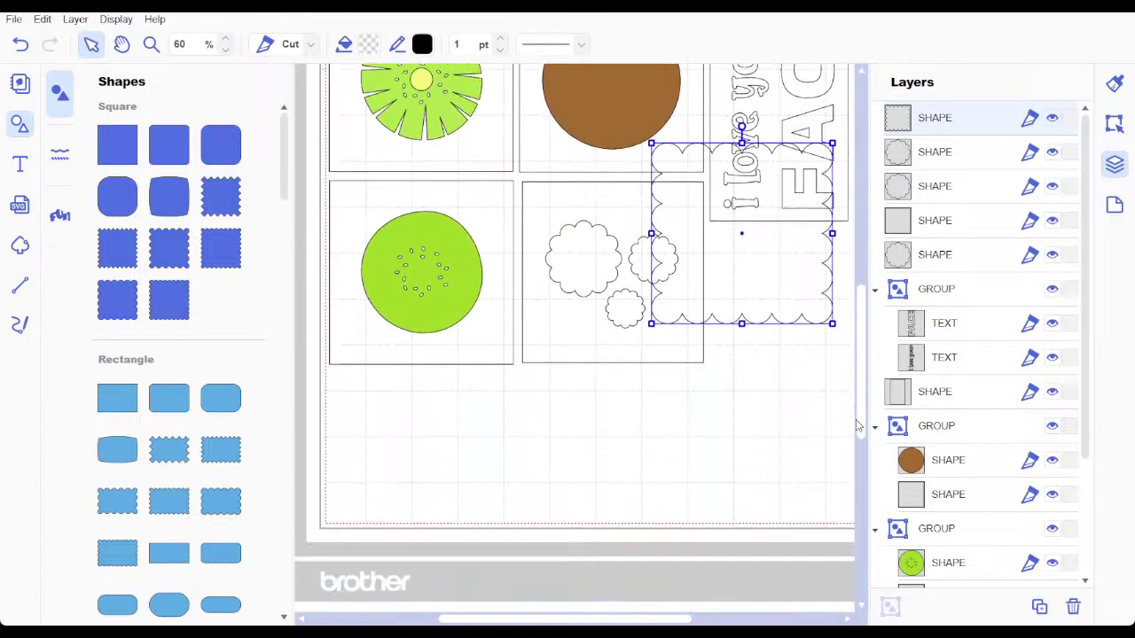
left_click_drag(747, 235, 431, 434)
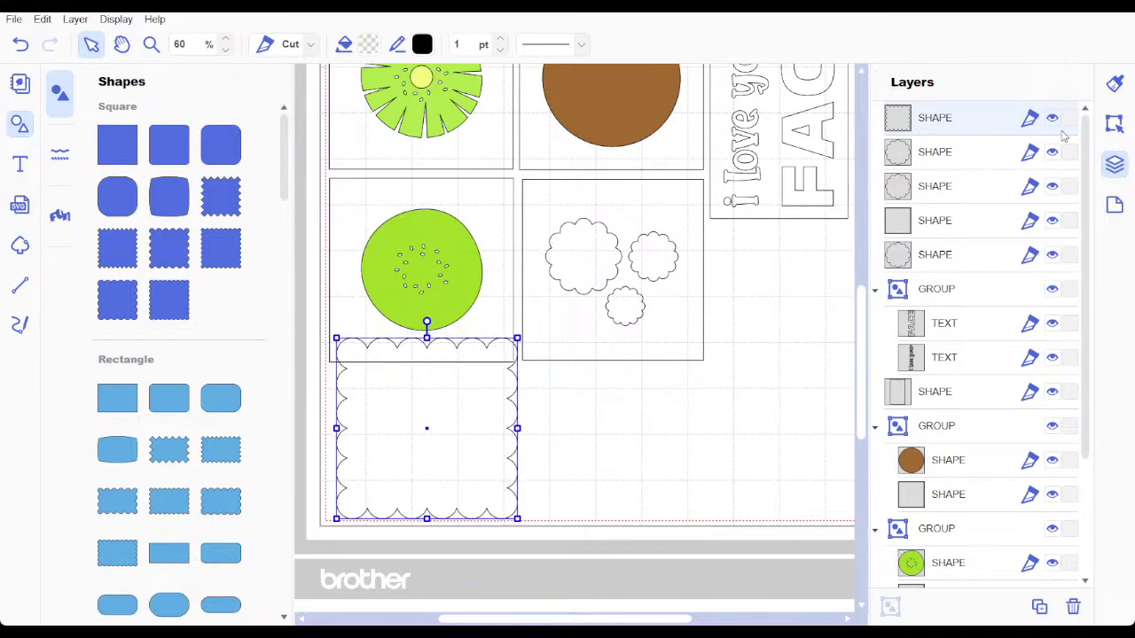
Step: Stretch the scalloped square without its aspect ratio to about 8.04 x 3.16 inches and delete it
left_click(1115, 125)
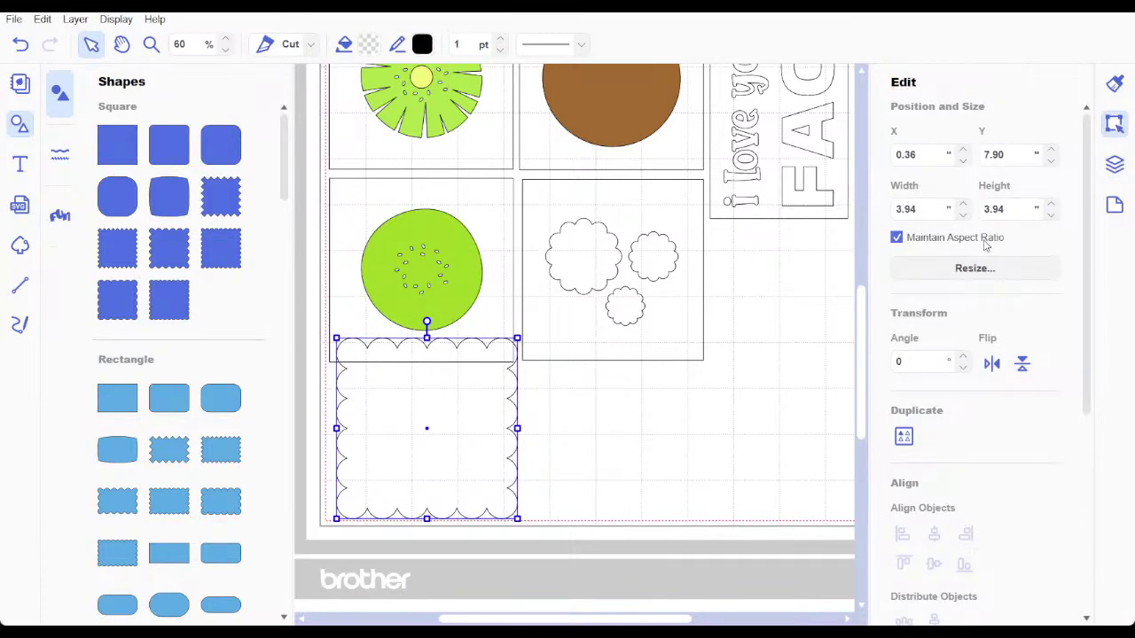
left_click(896, 239)
left_click_drag(515, 430, 706, 431)
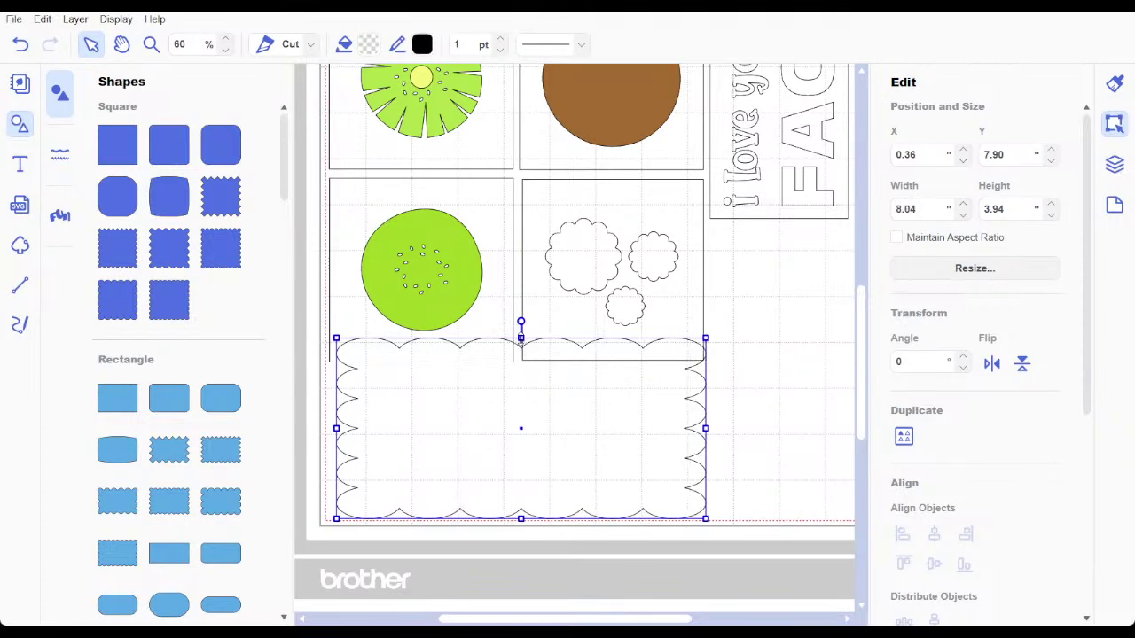
left_click_drag(521, 337, 520, 374)
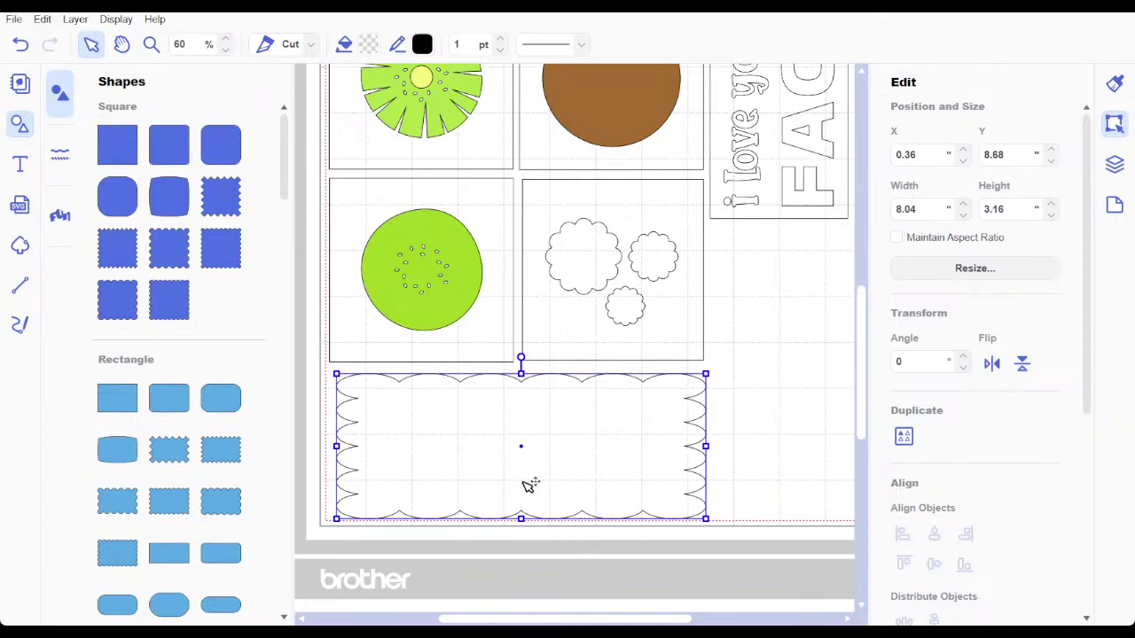
key("Delete")
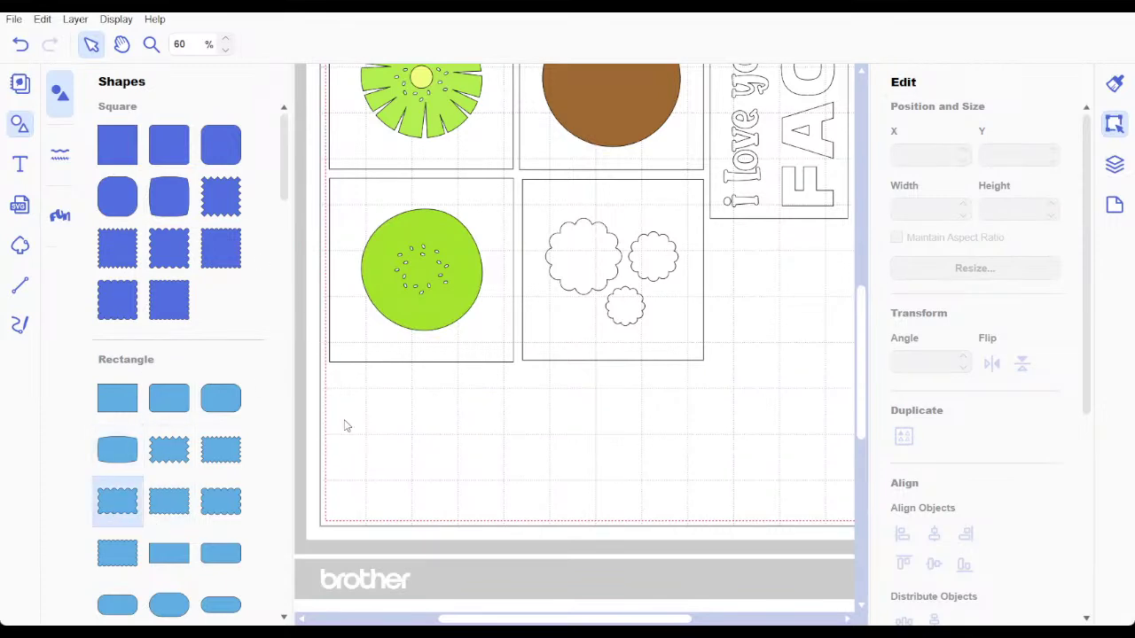
Step: Add a wavy-edged rectangle below the green circle's square and enlarge it to about 4.63 x 3.01 inches
key("ctrl+z")
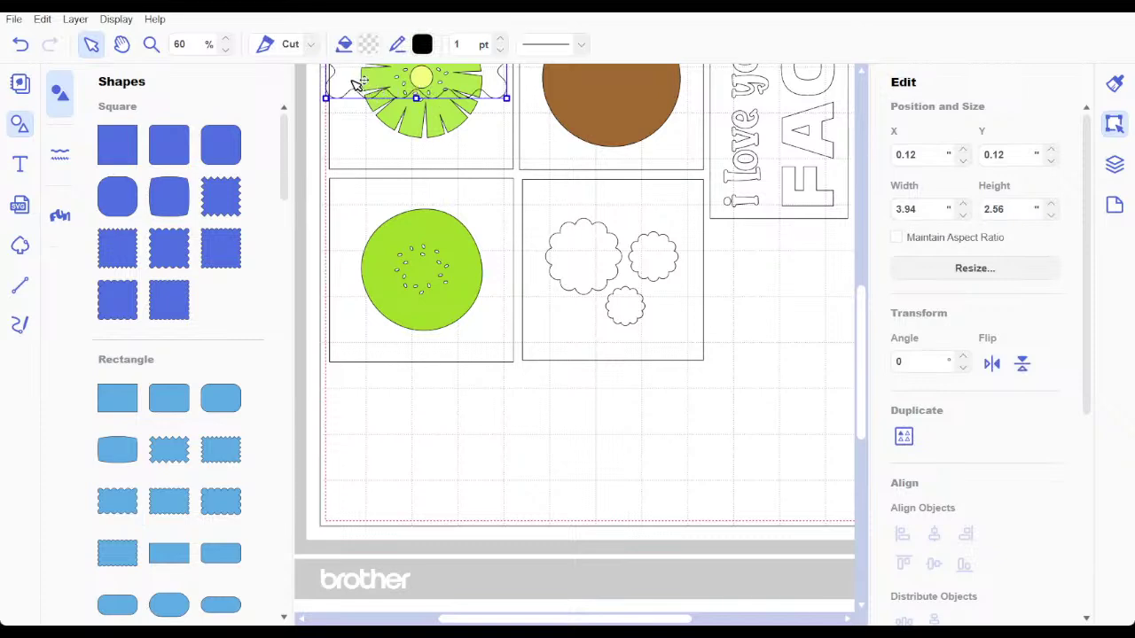
left_click_drag(355, 82, 362, 473)
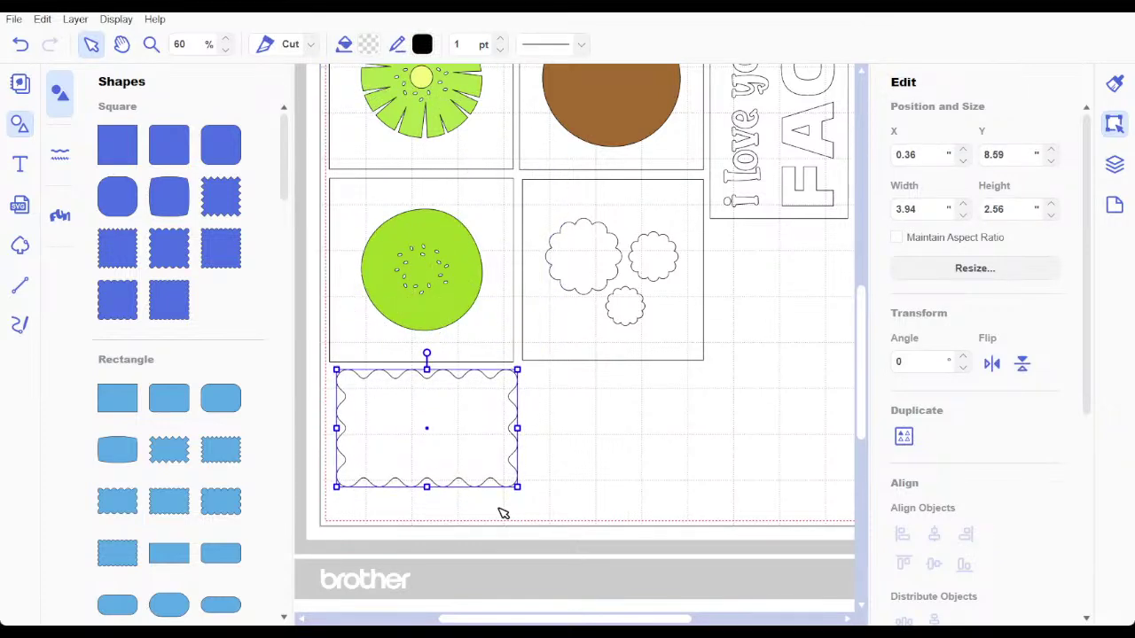
left_click_drag(523, 493, 554, 513)
left_click_drag(454, 426, 456, 428)
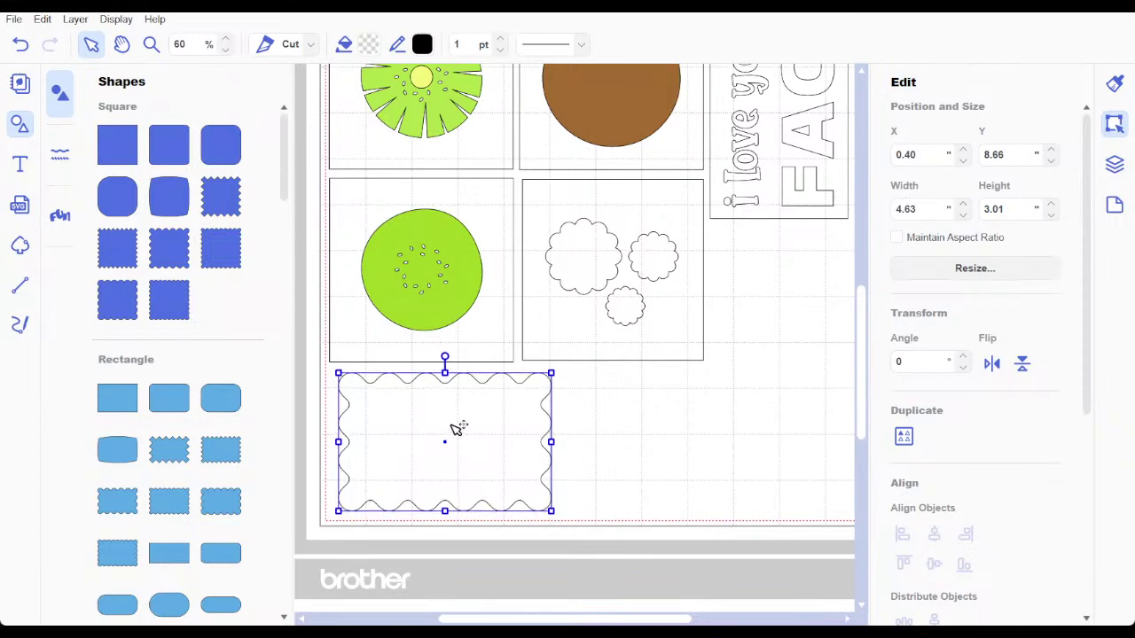
key("Left")
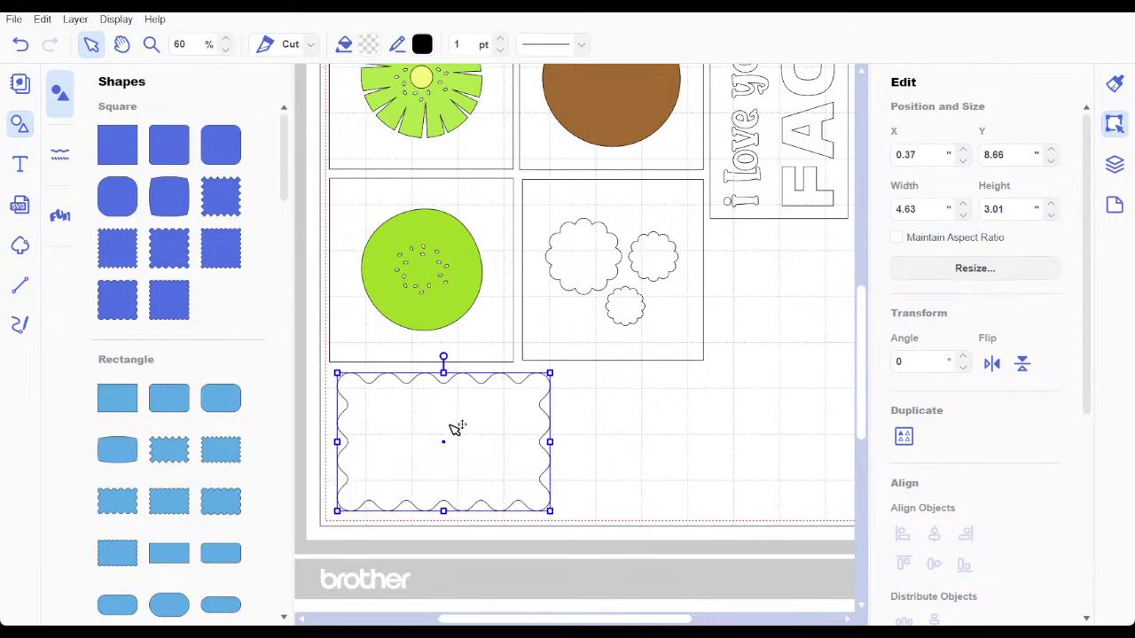
mouse_move(455, 428)
left_mouse_down()
mouse_move(539, 453)
mouse_move(478, 414)
mouse_move(462, 429)
left_mouse_up()
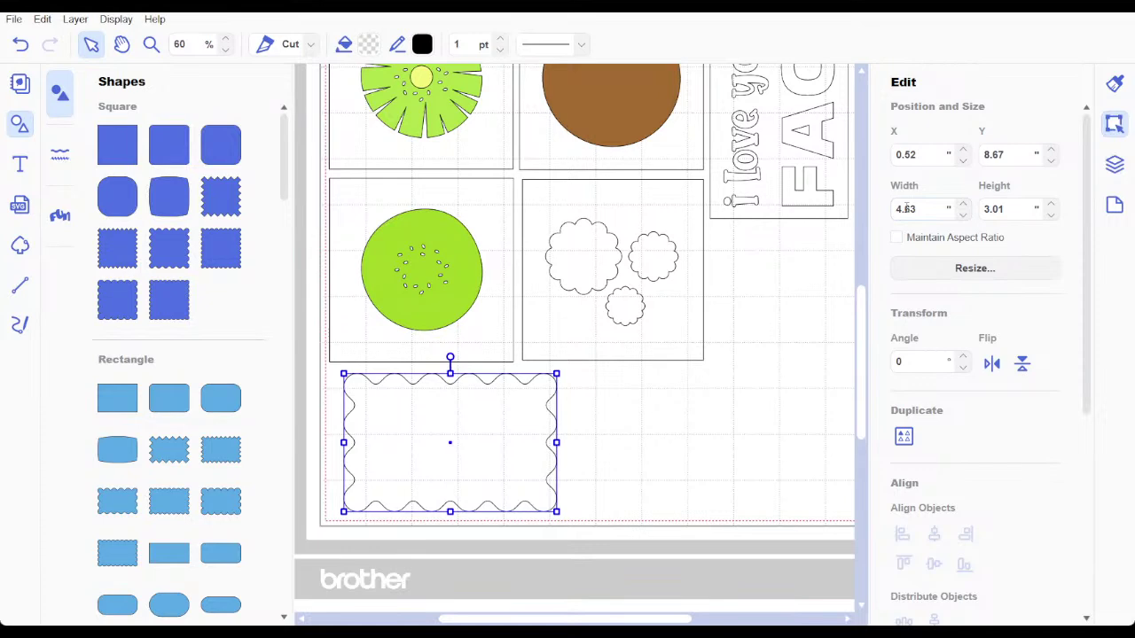
Step: Set the wavy rectangle's width to 3.75 inches and rotate it to 270 degrees
double_click(904, 208)
type("4")
key("Return")
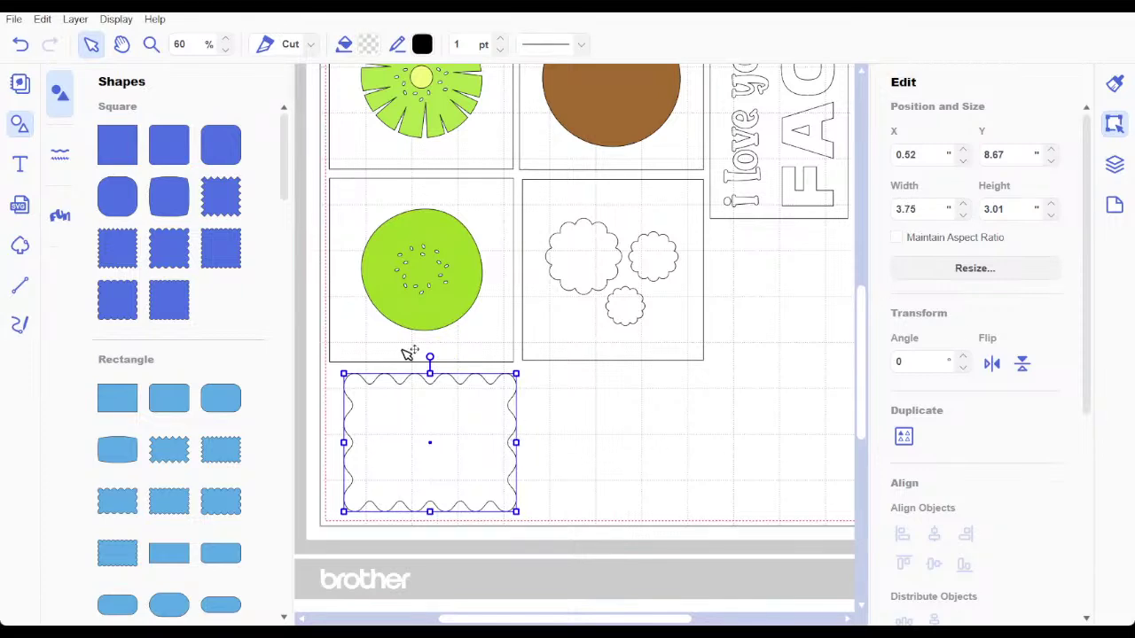
mouse_move(428, 357)
left_mouse_down()
mouse_move(345, 365)
mouse_move(321, 423)
mouse_move(337, 442)
left_mouse_up()
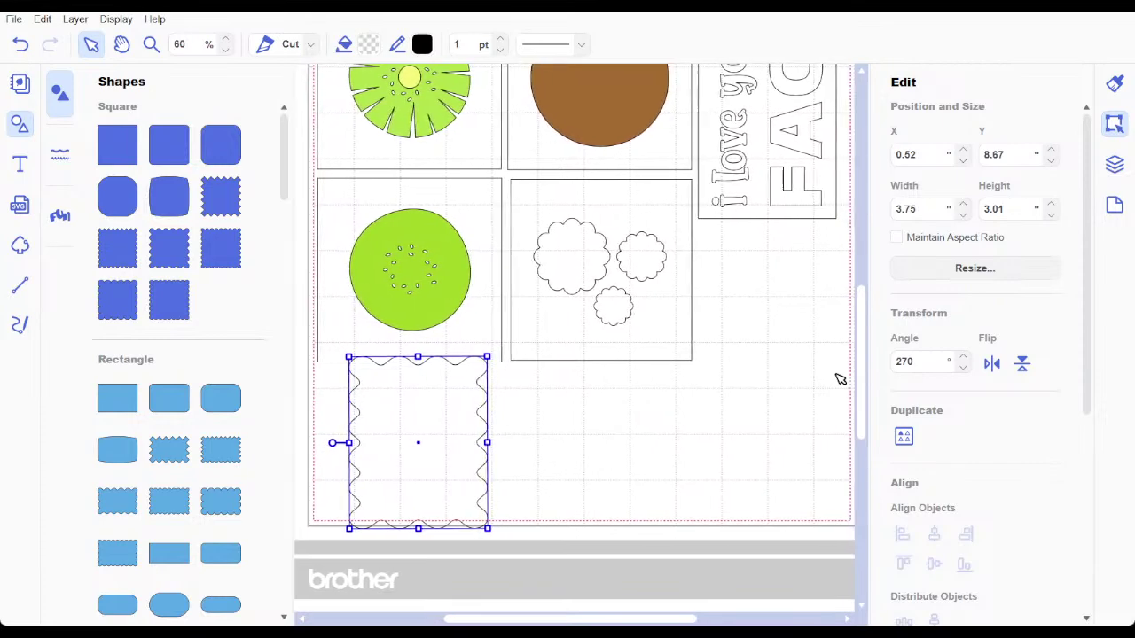
Step: Set the rotated wavy rectangle's height to 5 inches and position it near the mat's lower-right corner
mouse_move(414, 440)
left_mouse_down()
mouse_move(790, 349)
mouse_move(764, 355)
left_mouse_up()
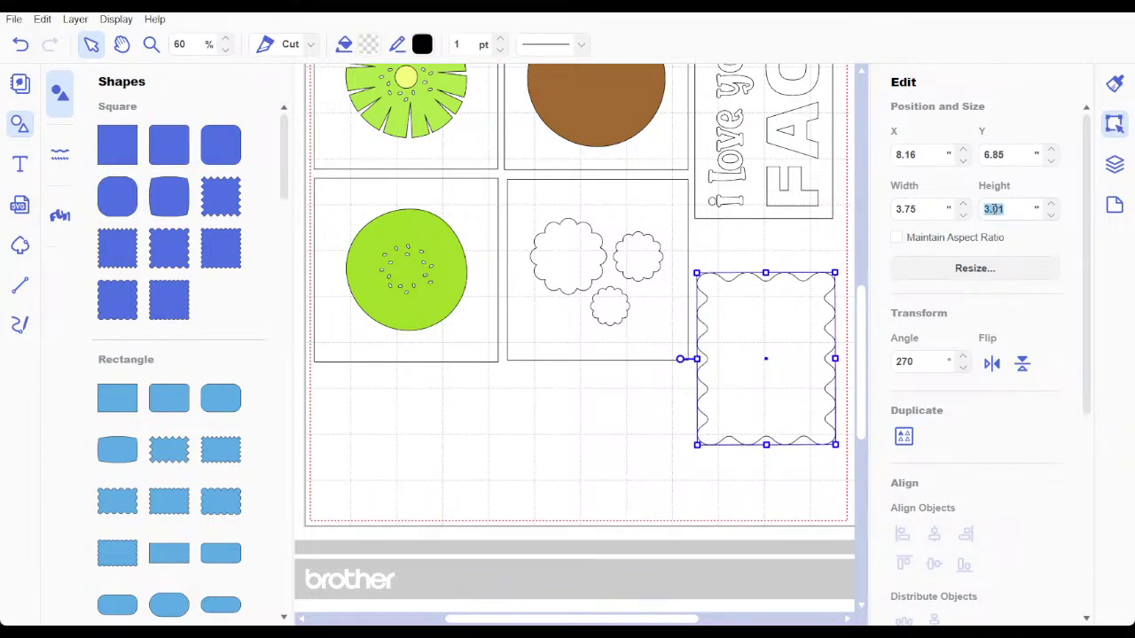
type("5")
key("Return")
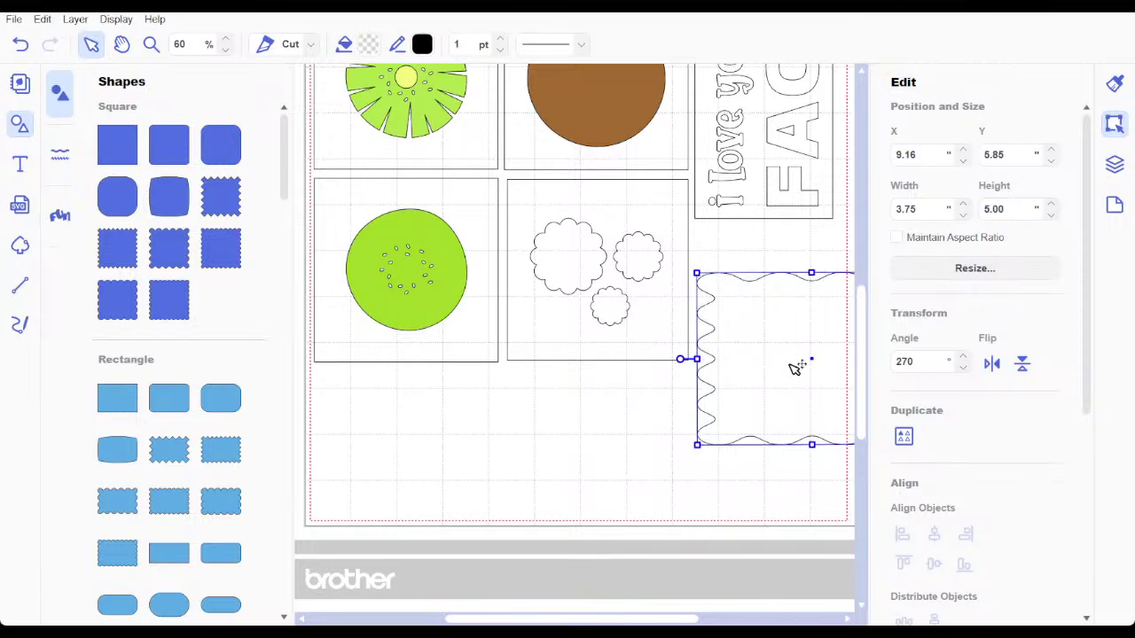
mouse_move(817, 355)
left_mouse_down()
mouse_move(684, 406)
mouse_move(672, 424)
mouse_move(700, 440)
mouse_move(721, 429)
mouse_move(664, 413)
mouse_move(724, 431)
left_mouse_up()
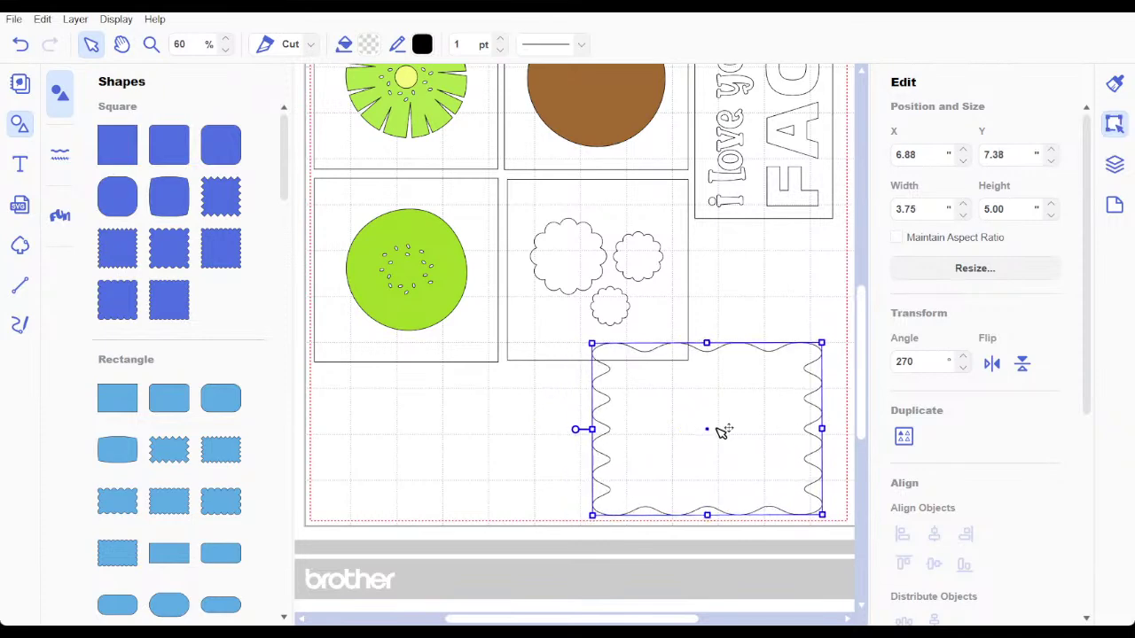
Step: Shrink the wavy rectangle proportionally to 3.25 x 4.33 inches and move it to the mat's lower-left corner
scroll(724, 431, "up", 1)
scroll(724, 431, "down", 2)
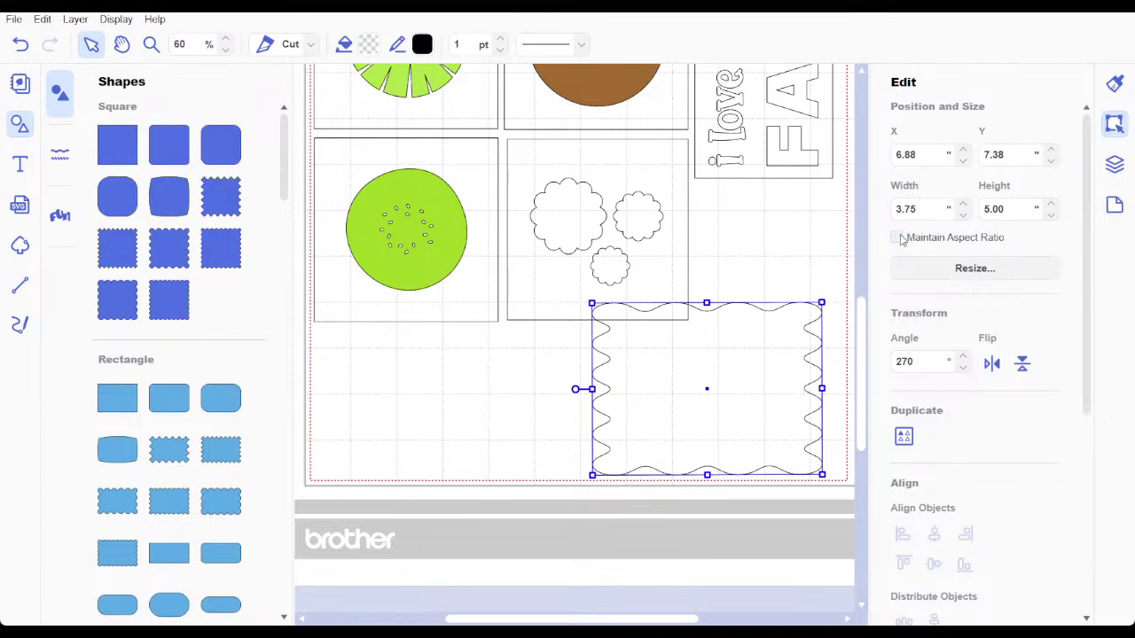
left_click(962, 215)
left_click(962, 215)
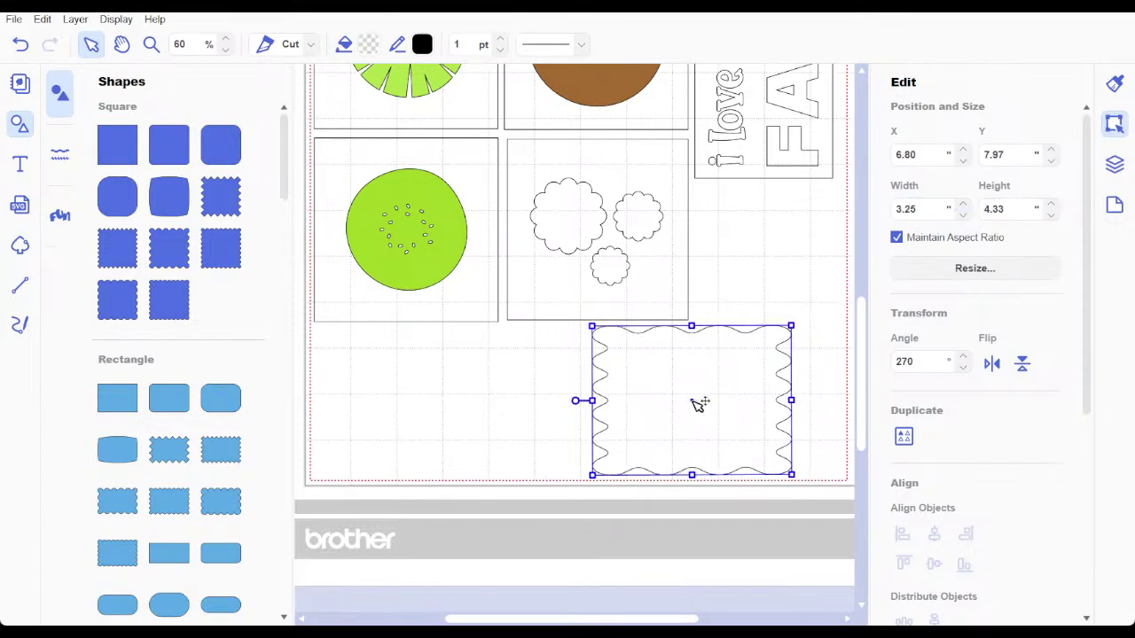
mouse_move(697, 402)
left_mouse_down()
mouse_move(525, 414)
mouse_move(412, 403)
mouse_move(426, 405)
left_mouse_up()
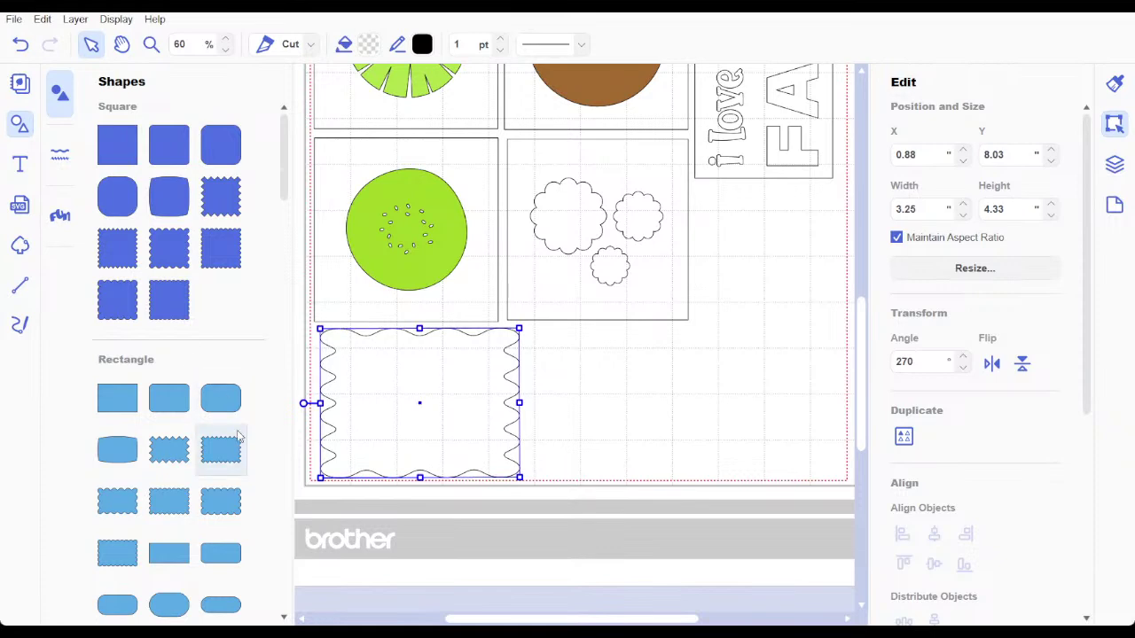
Step: Add a four-lobed rounded cross shape beside the wavy rectangle, shrink it to about 1.54 x 1.54 inches and position it in the open area
scroll(230, 438, "down", 10)
scroll(238, 437, "down", 5)
scroll(237, 436, "down", 5)
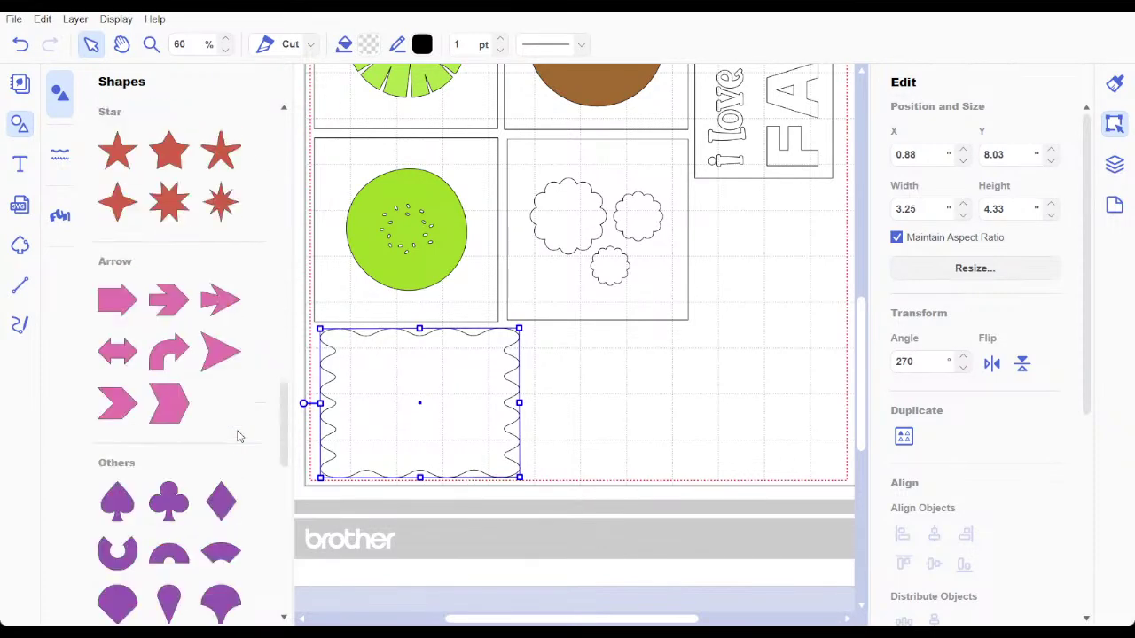
scroll(238, 436, "up", 3)
scroll(238, 436, "down", 8)
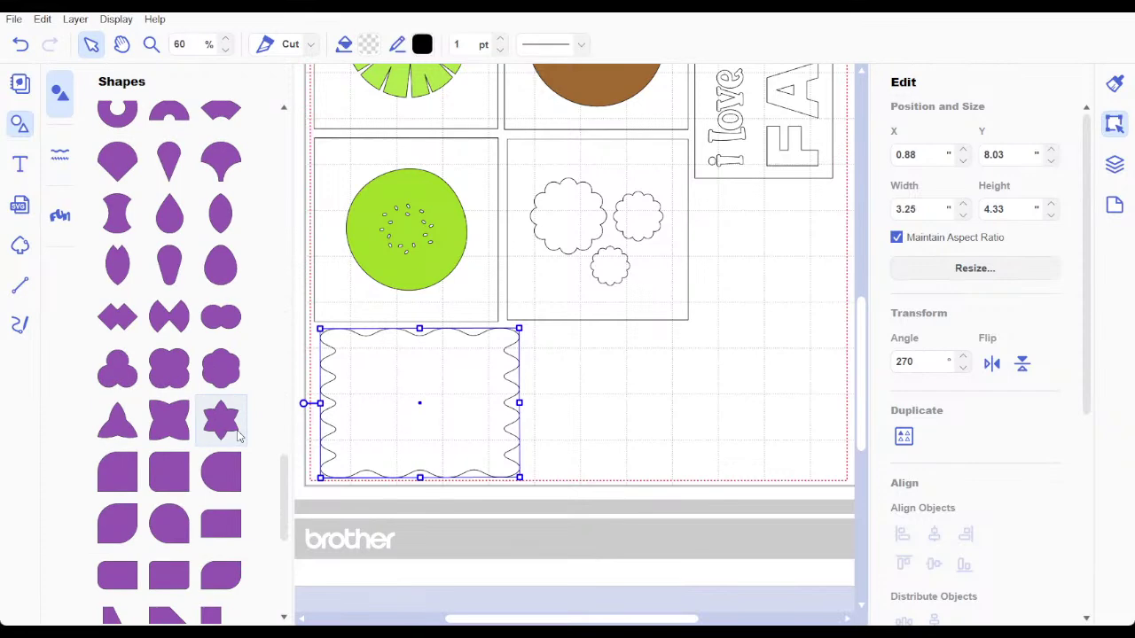
scroll(238, 436, "down", 3)
scroll(237, 436, "up", 8)
scroll(237, 436, "up", 5)
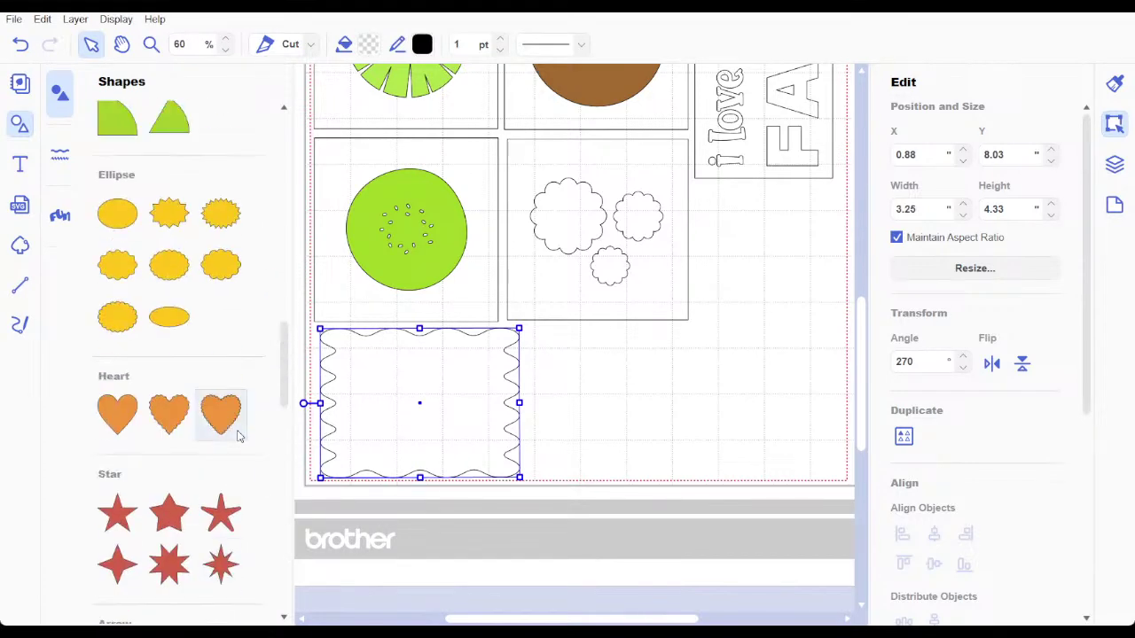
scroll(238, 437, "down", 15)
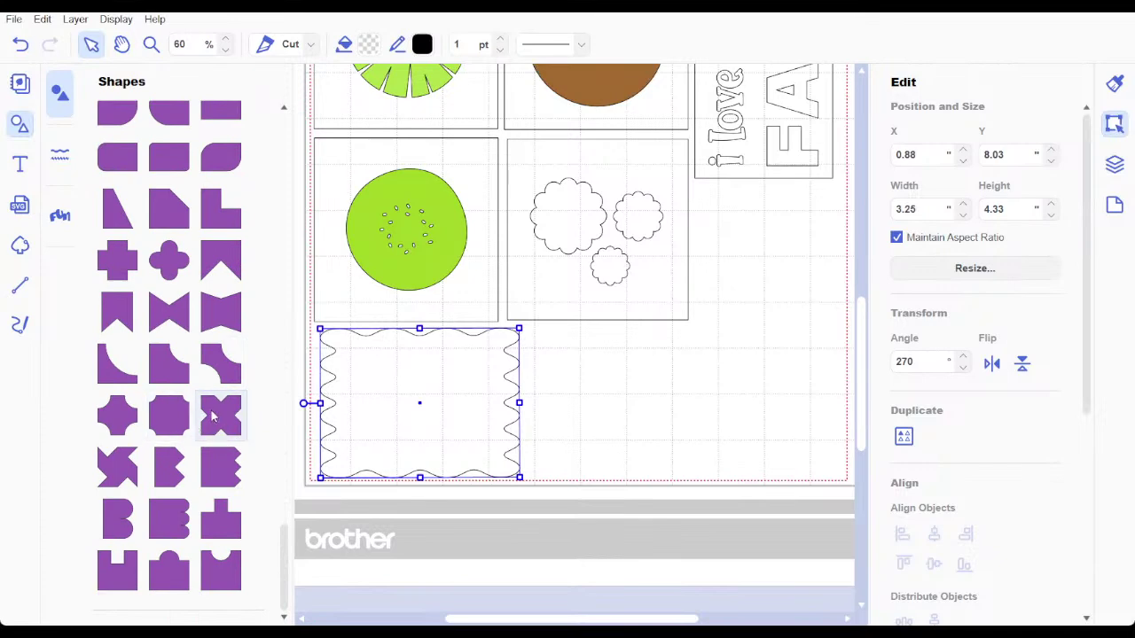
left_click_drag(180, 263, 664, 399)
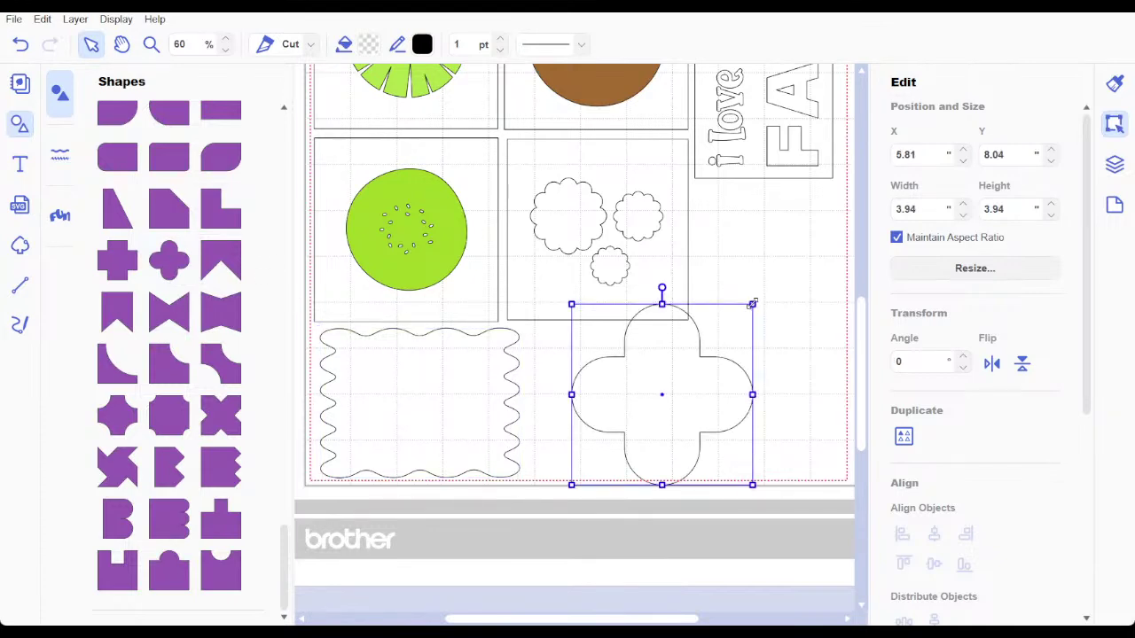
left_click_drag(752, 304, 641, 413)
left_click_drag(610, 462, 696, 416)
Step: Add a round-topped cone shape, shrink it to about 0.95 x 1.62 inches and place it as the upper petal over the four-lobed shape
scroll(177, 291, "down", 10)
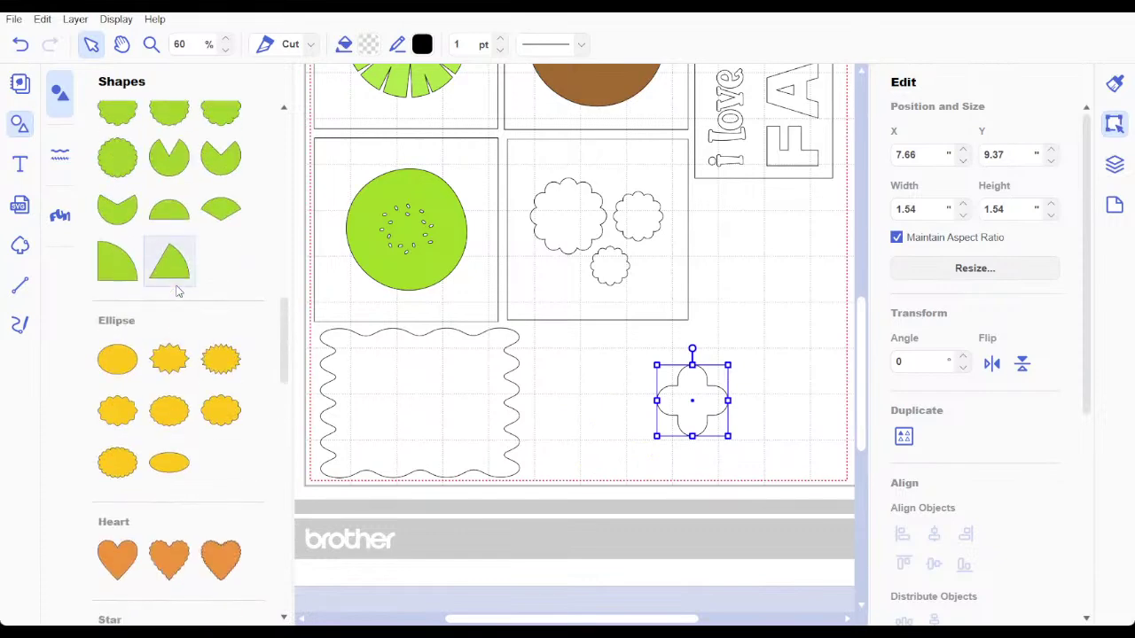
scroll(177, 291, "up", 3)
scroll(191, 275, "down", 4)
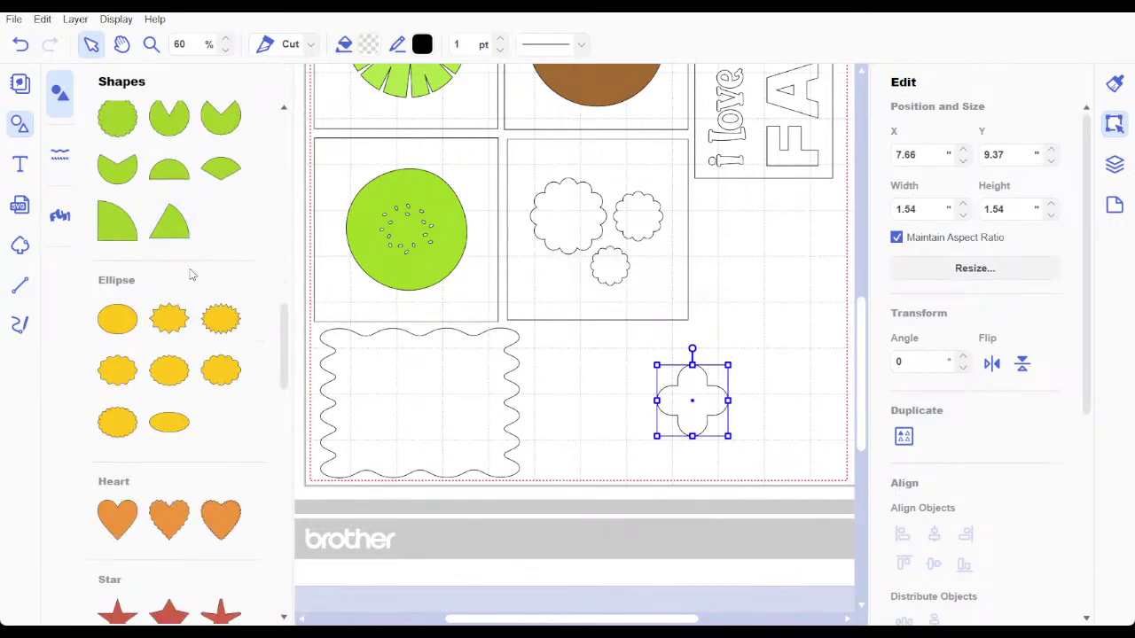
scroll(162, 292, "down", 15)
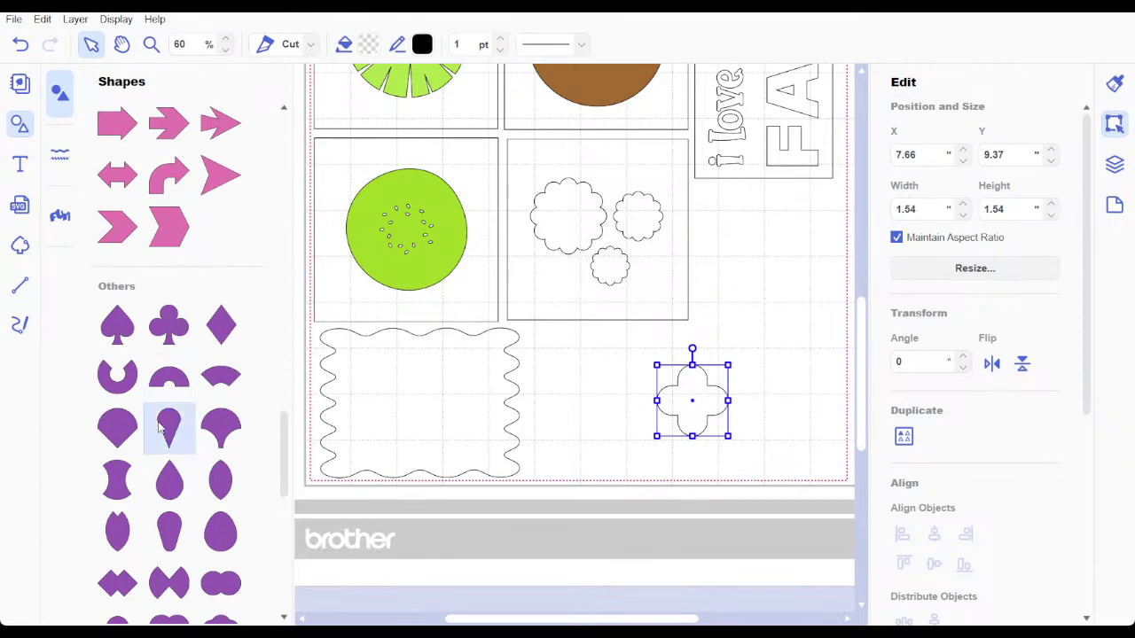
left_click(152, 424)
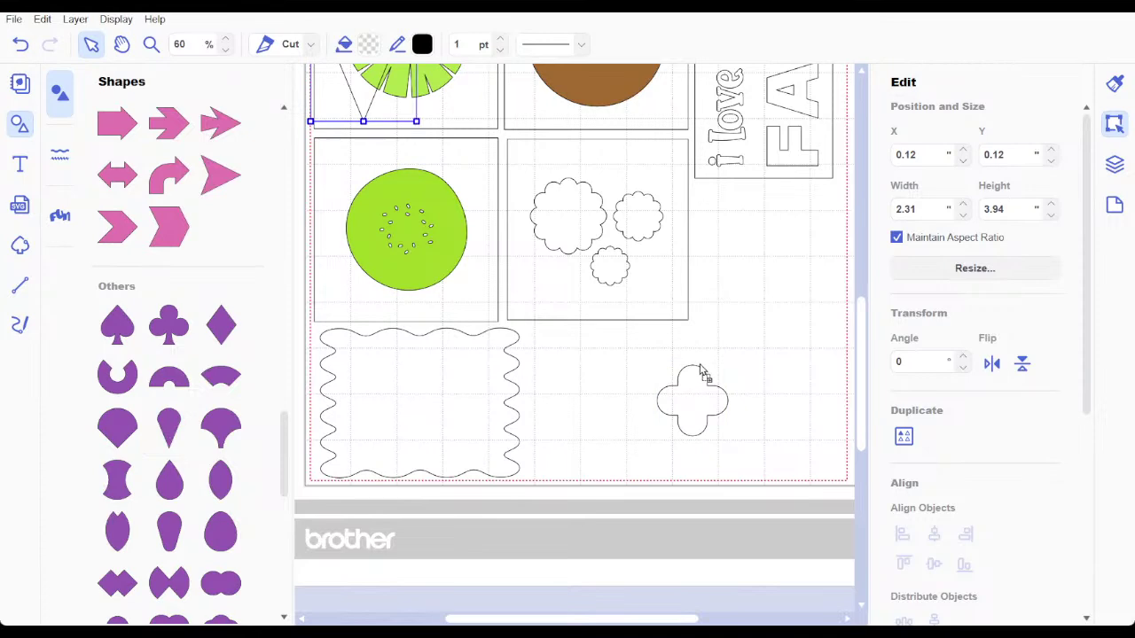
left_click(166, 426)
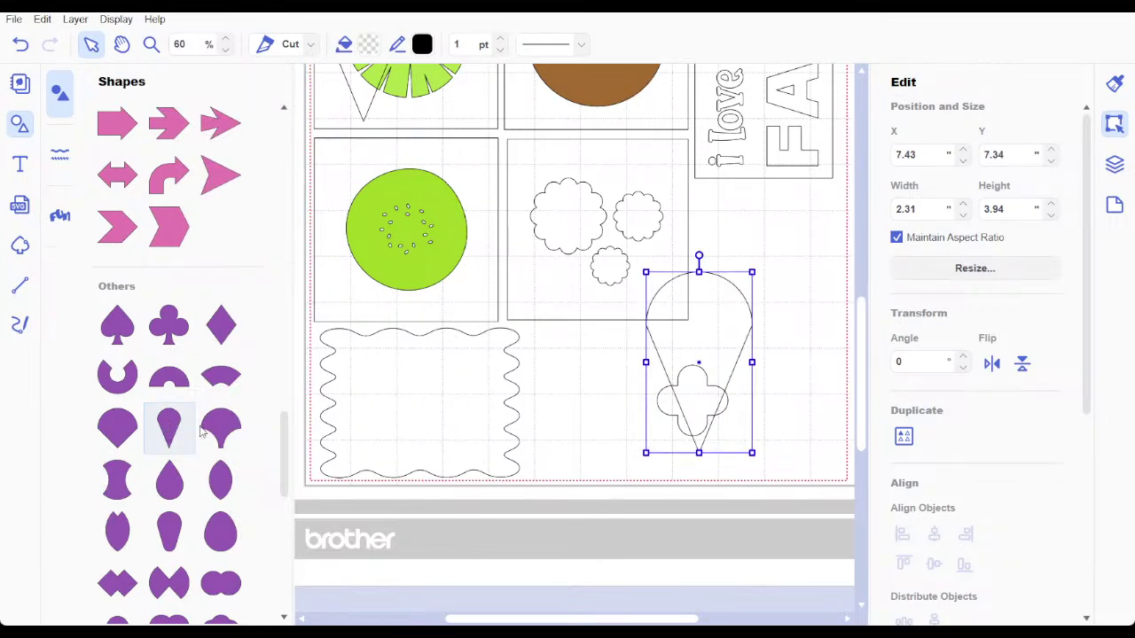
left_click_drag(750, 271, 700, 360)
left_click(745, 352)
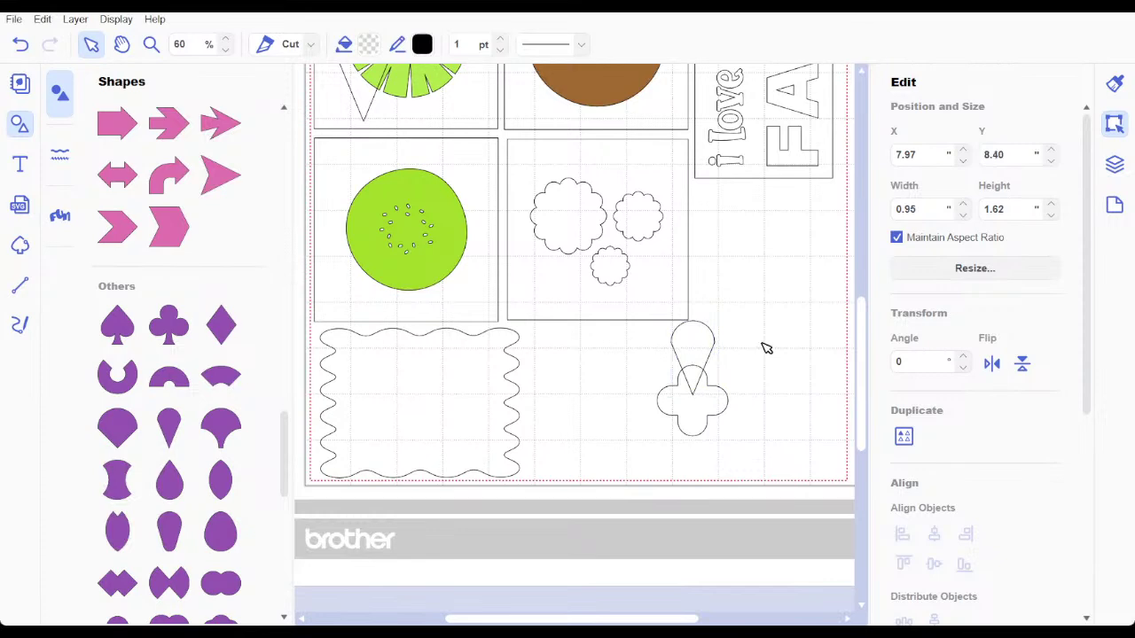
Step: Duplicate the upper petal, rotate the copy to 90 degrees and place it as the right petal
double_click(710, 338)
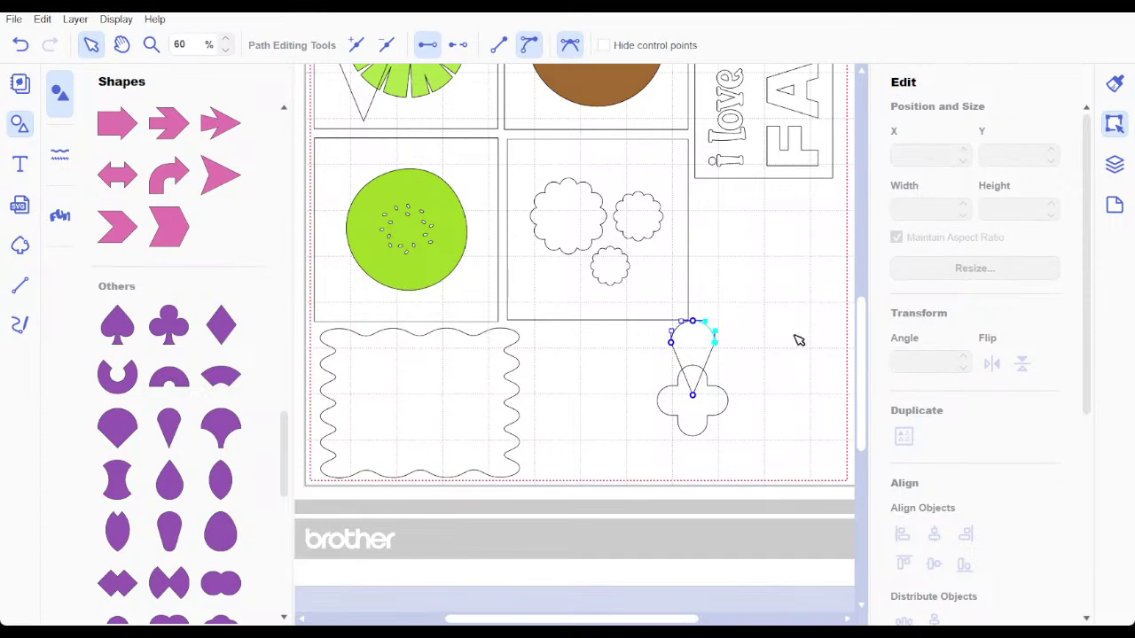
left_click(679, 390)
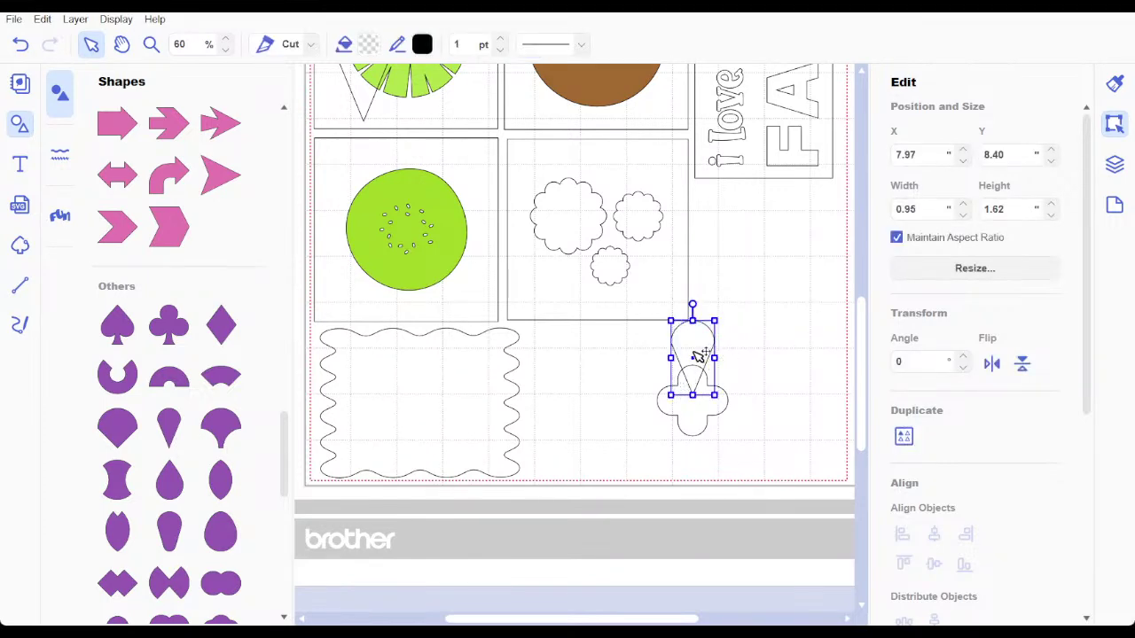
left_click_drag(701, 355, 715, 371)
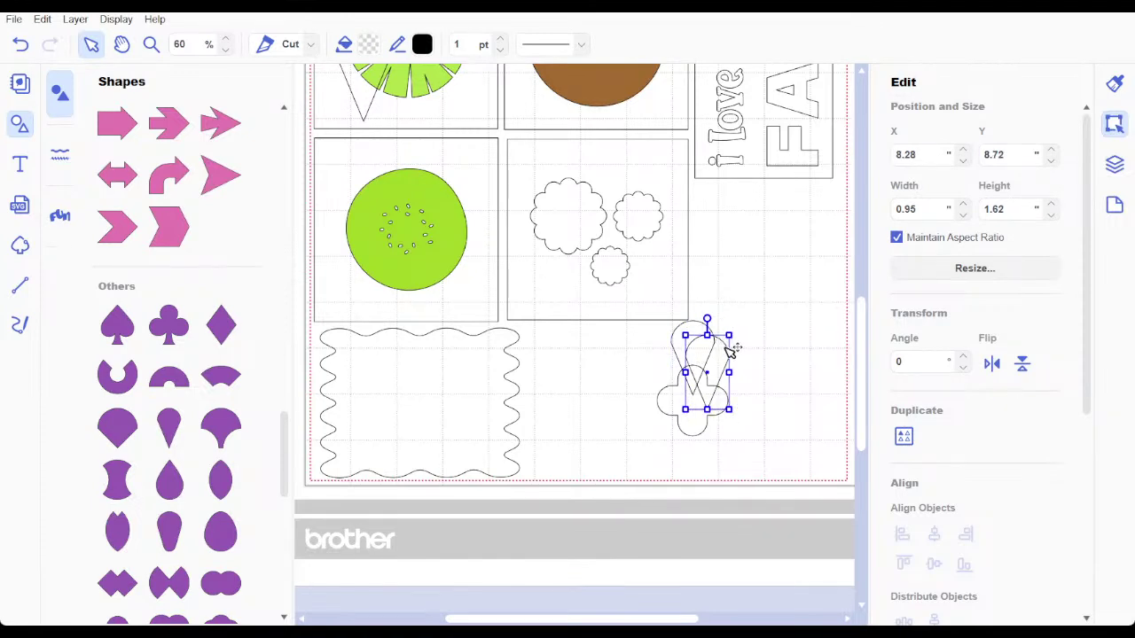
left_click_drag(706, 314, 766, 373)
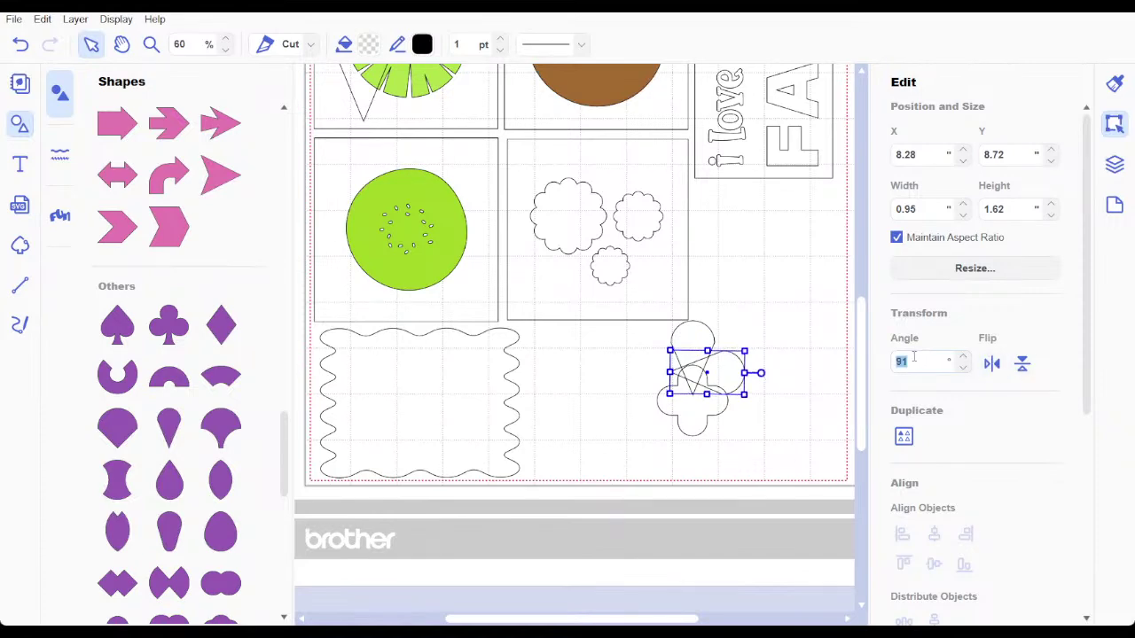
type("0")
key("Return")
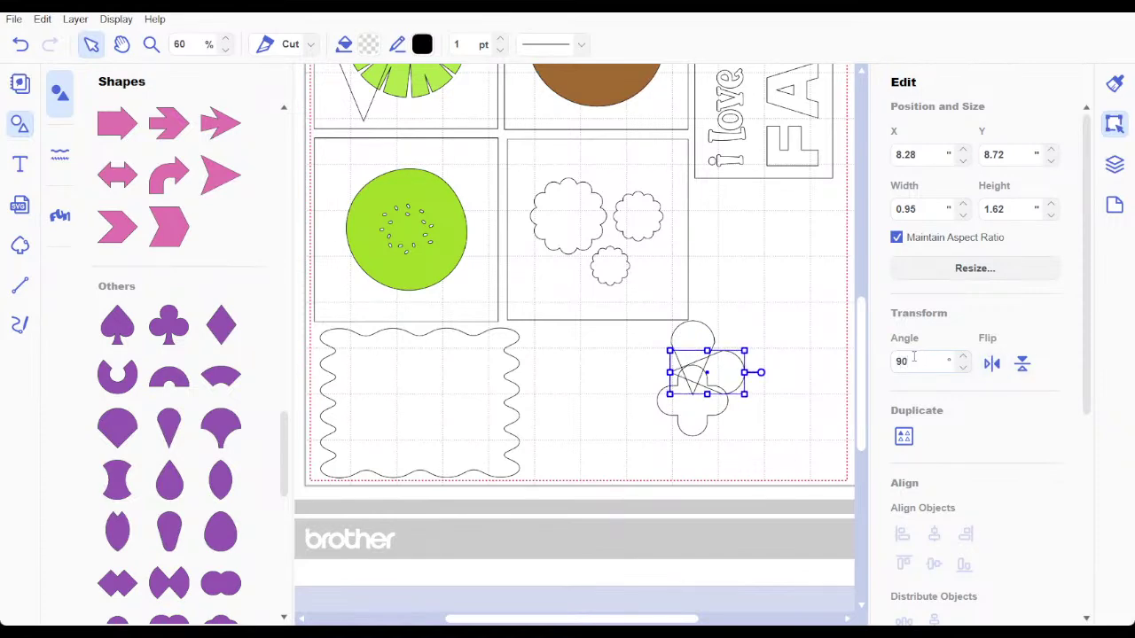
left_click_drag(715, 379, 738, 404)
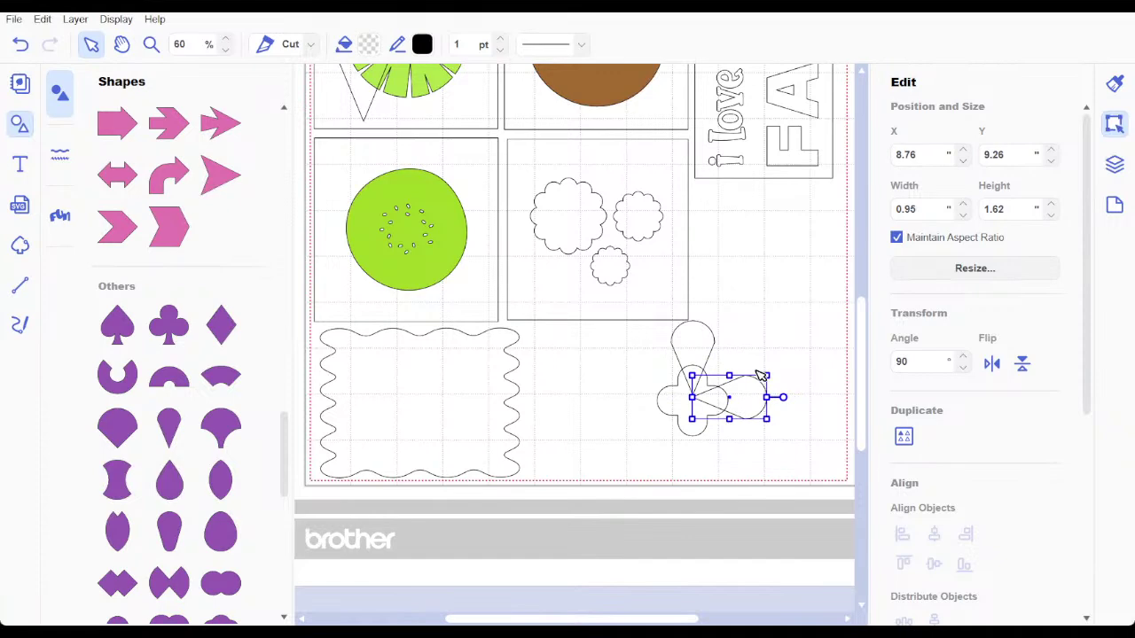
Step: Duplicate the right petal, flip the copy horizontally and place it opposite as the left petal
key("ctrl+d")
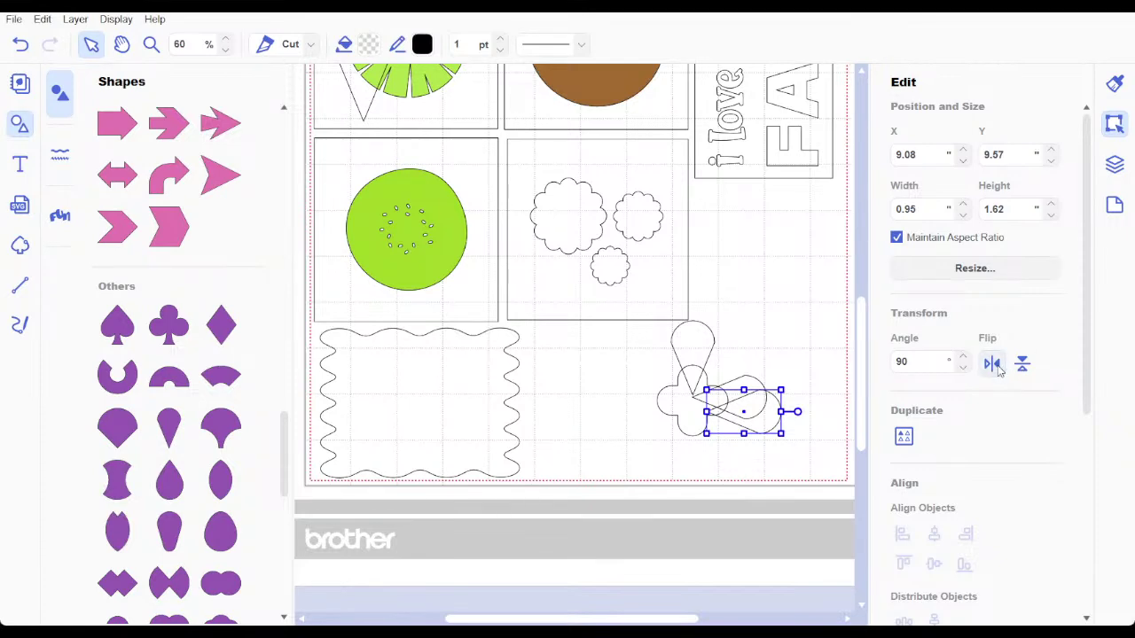
left_click(997, 368)
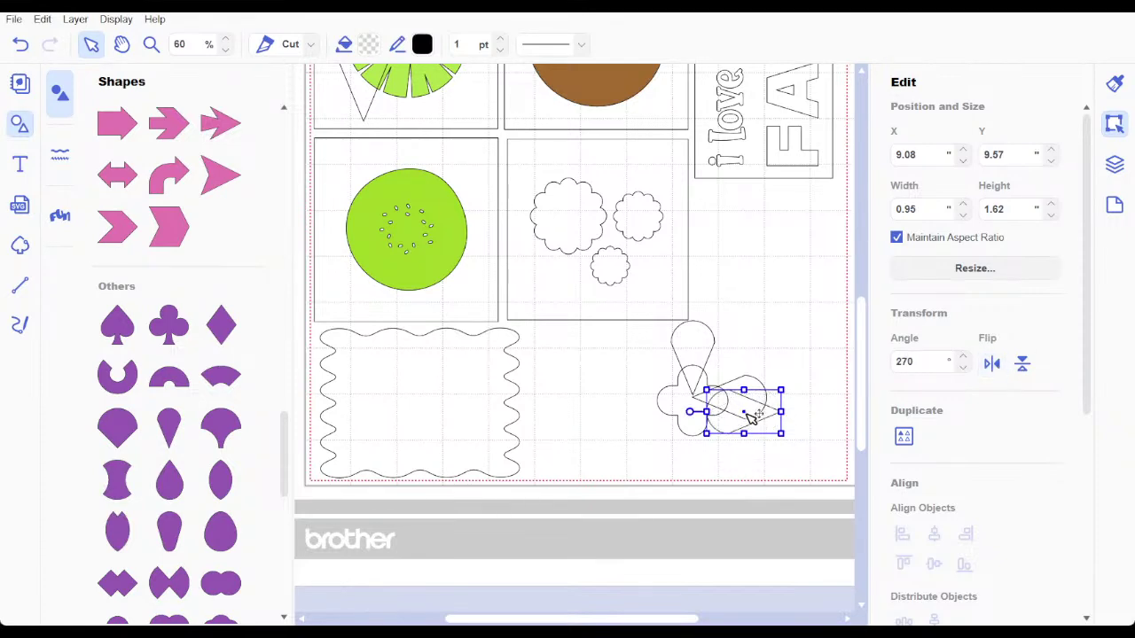
left_click_drag(749, 419, 658, 406)
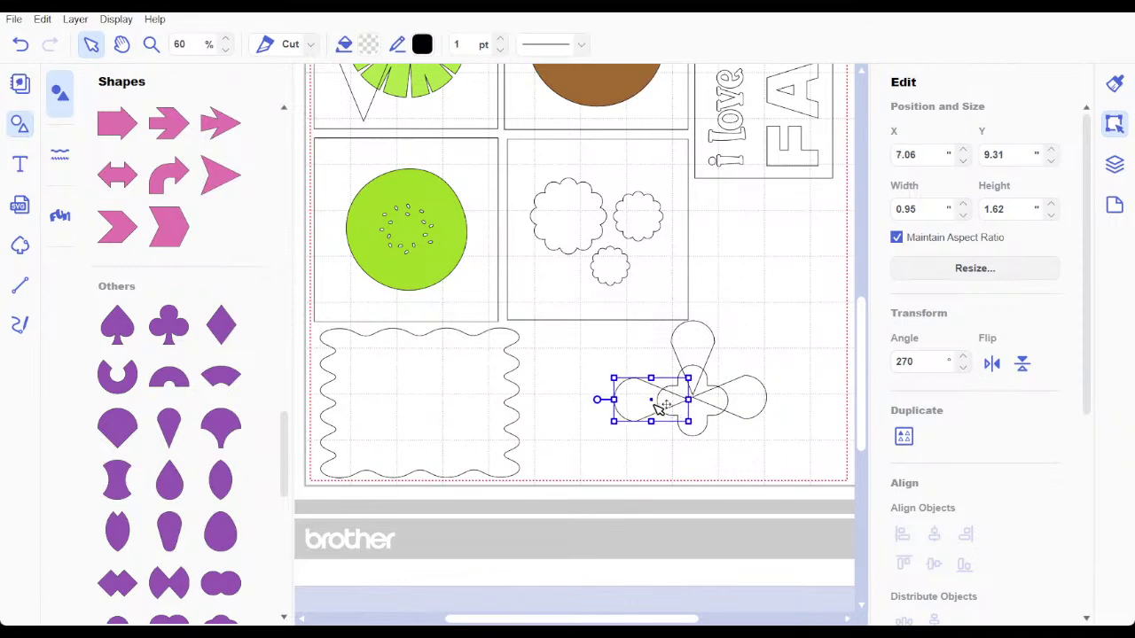
Step: Duplicate the upper petal, flip the copy vertically and place it as the lower petal
left_click(698, 355)
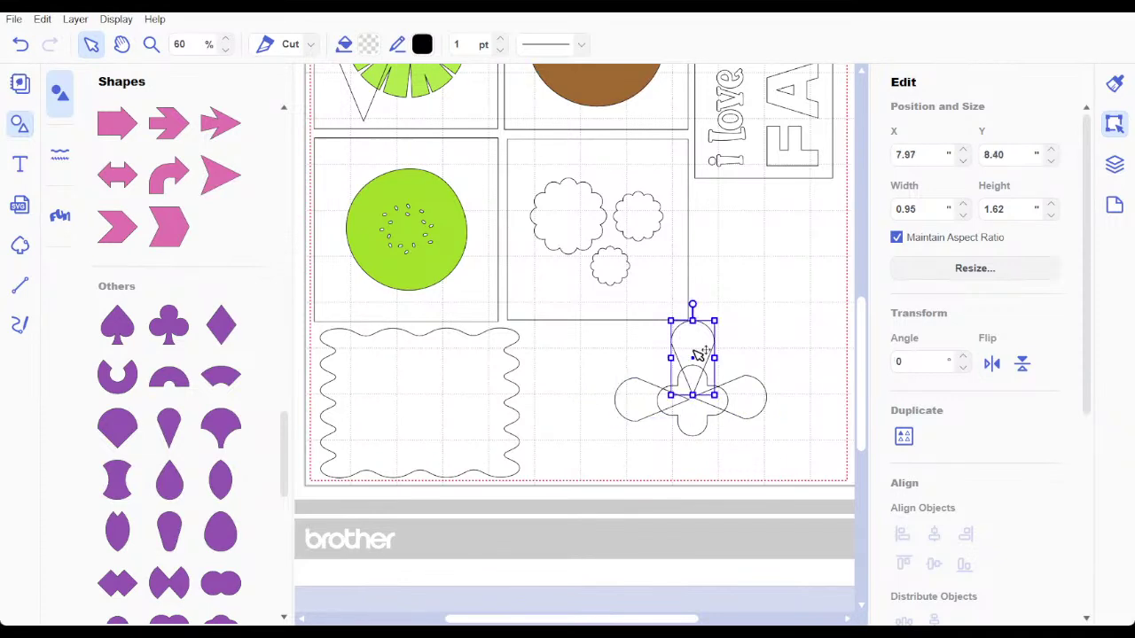
left_click_drag(699, 354, 714, 370)
left_click(1029, 368)
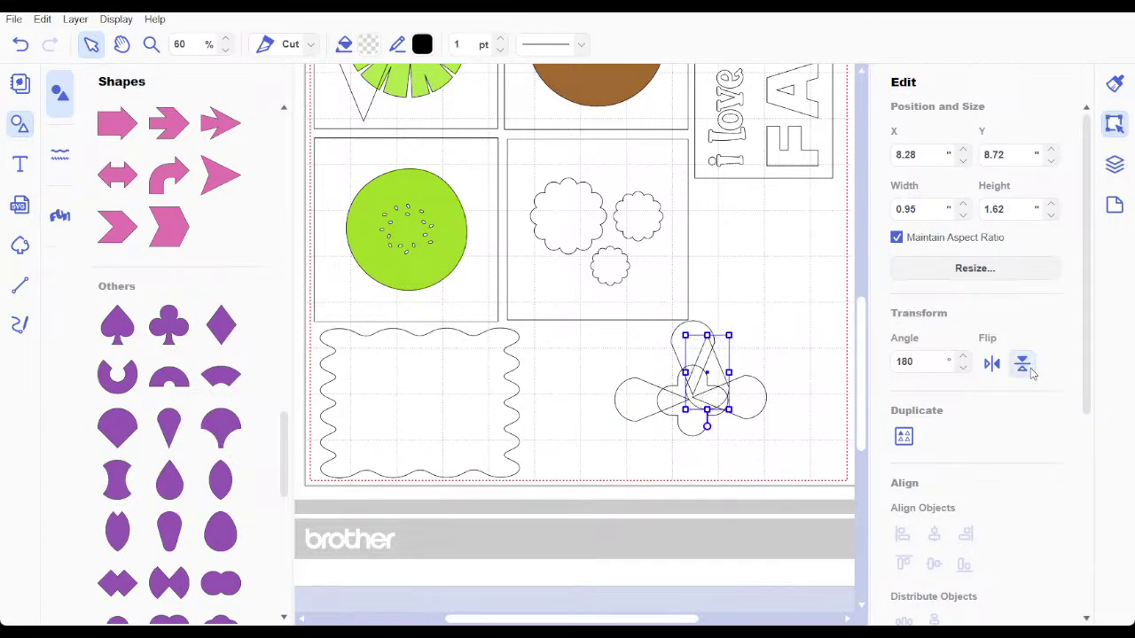
left_click_drag(707, 389, 693, 449)
Step: Nudge the right and lower petals so they line up with the flower's center
left_click(749, 401)
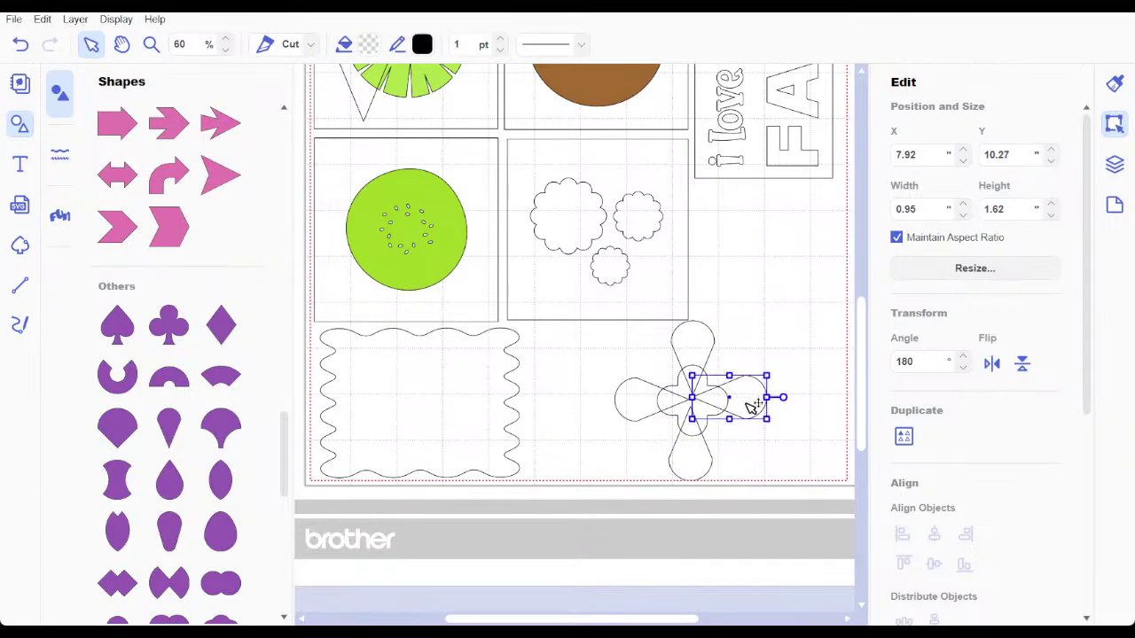
left_click_drag(749, 403, 752, 405)
left_click(759, 343)
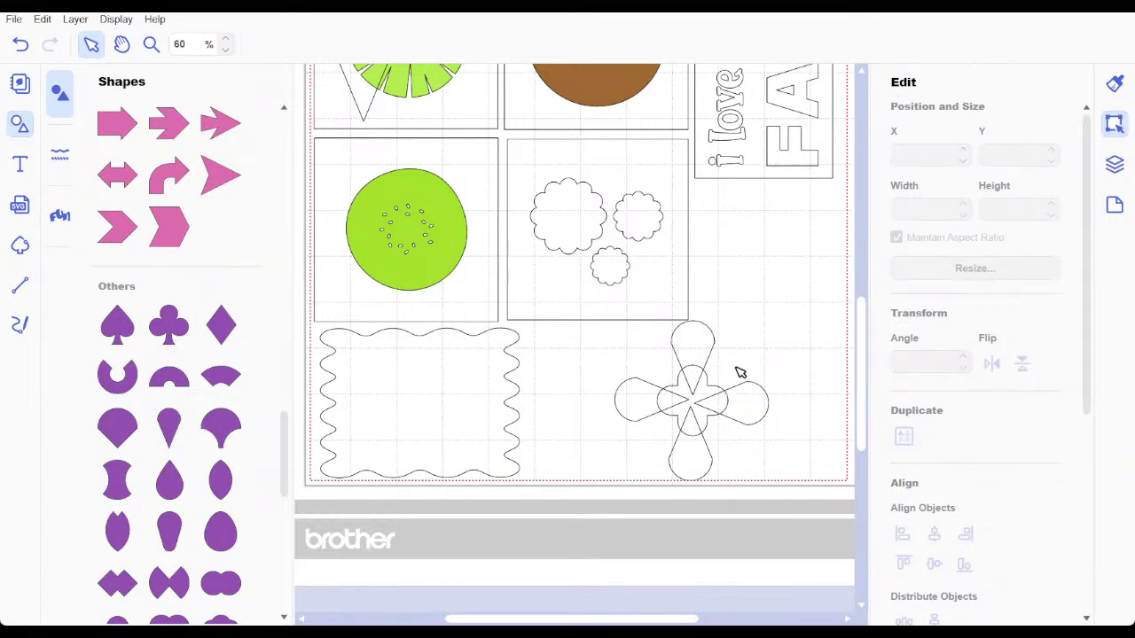
left_click(697, 459)
left_click_drag(697, 459, 698, 462)
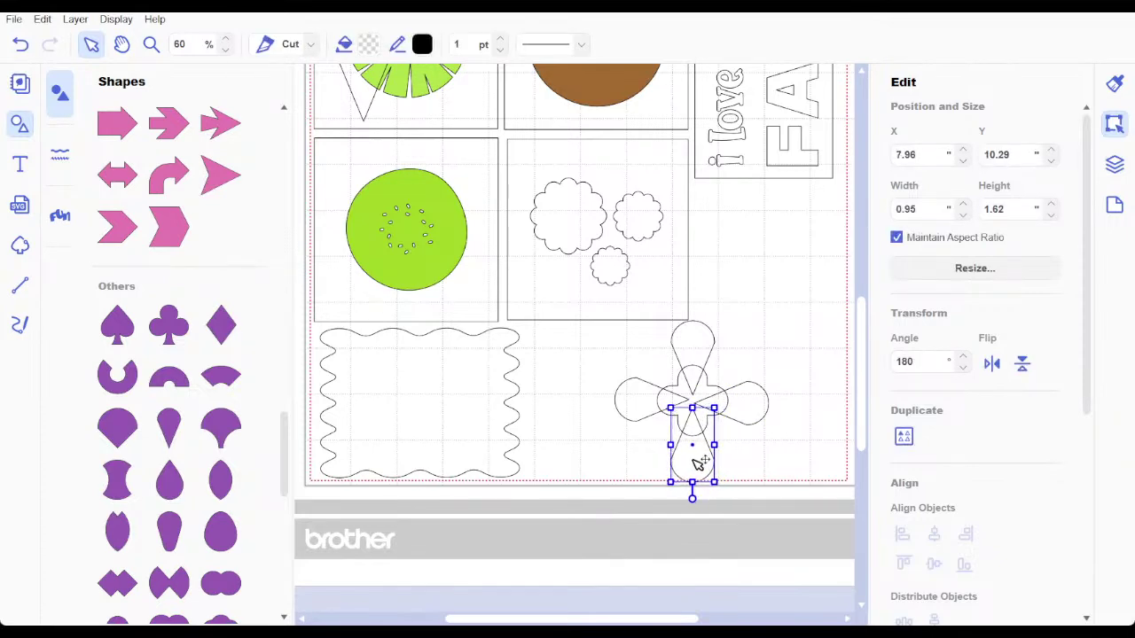
Step: Select the four petals and the four-lobed center and merge their overlaps into one flower outline
left_click(625, 356)
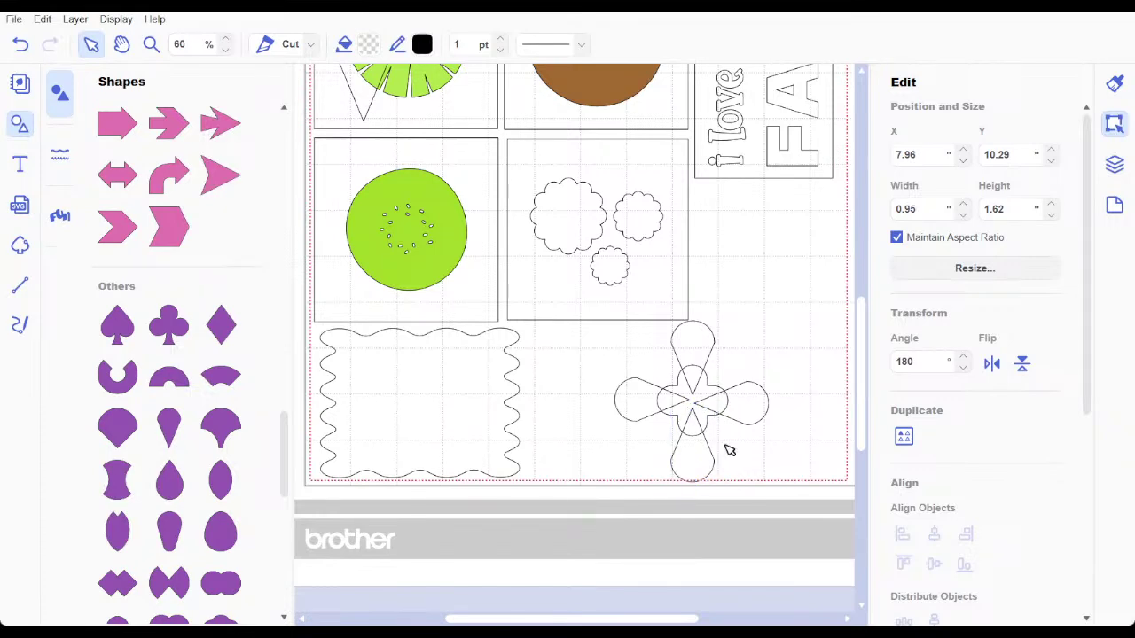
left_click_drag(620, 352, 730, 451)
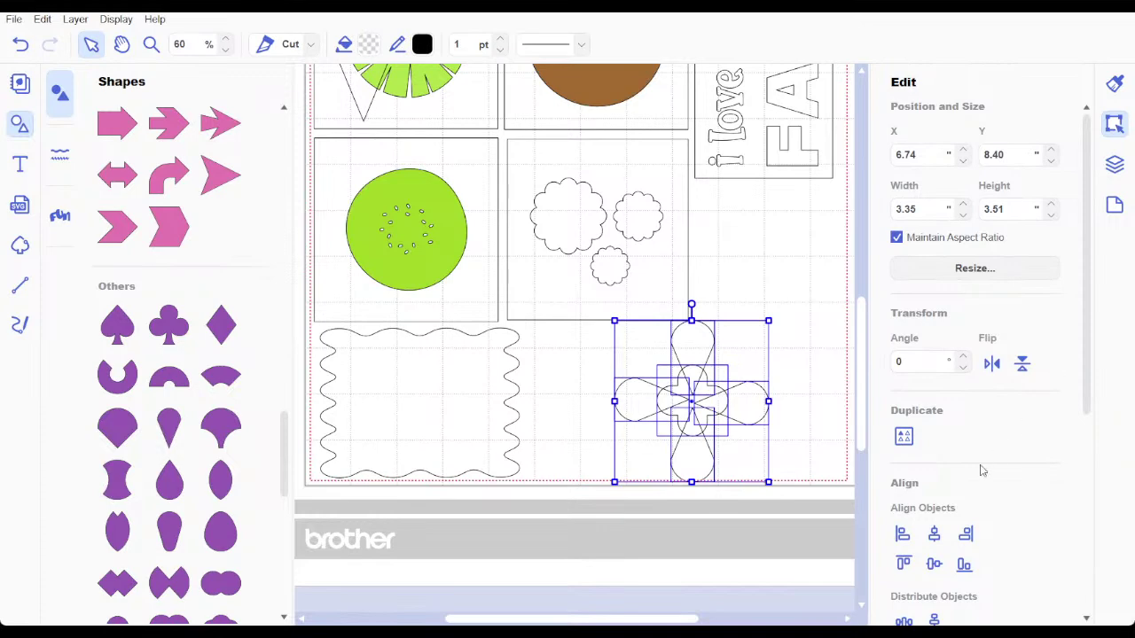
scroll(1091, 353, "down", 5)
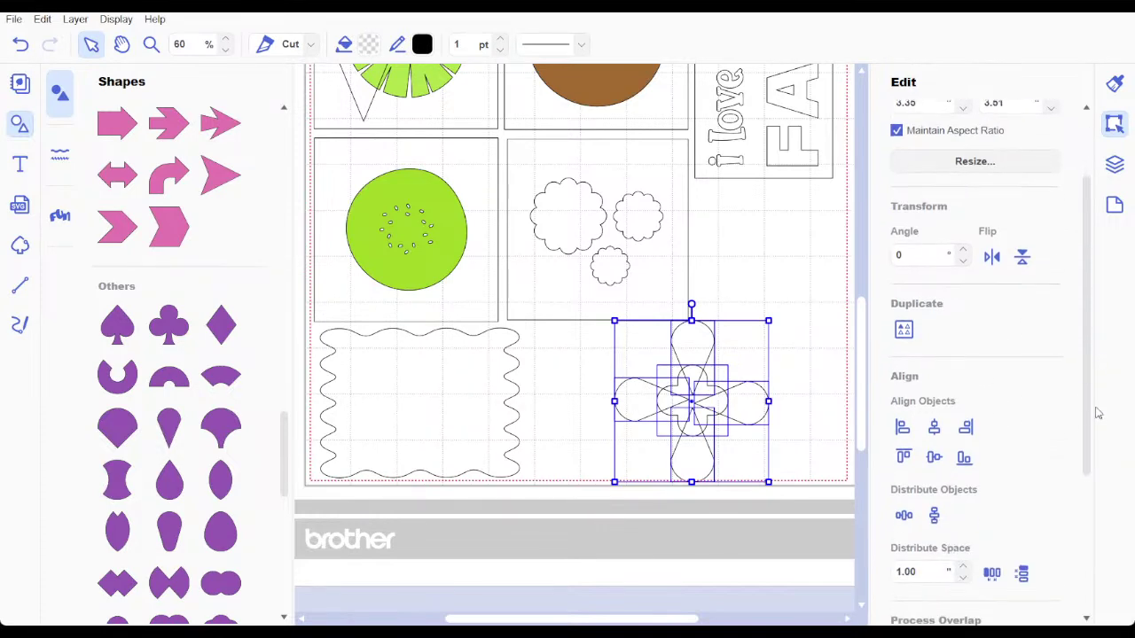
scroll(1113, 524, "down", 1)
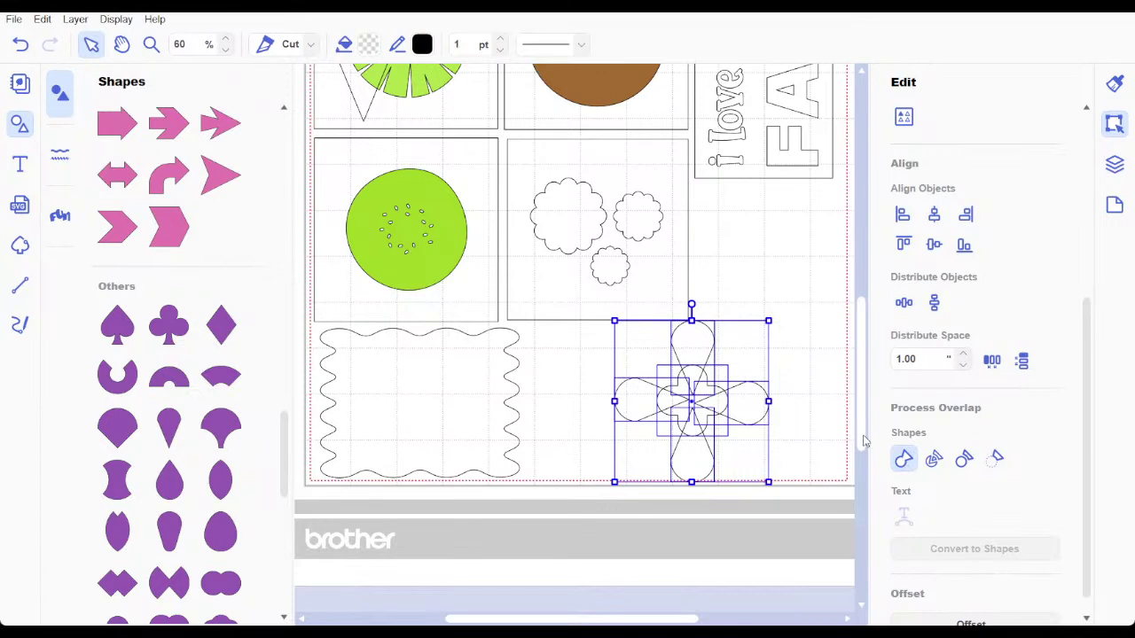
Step: Shrink the merged flower and move it into the open space below the "i love your FACE" text piece
left_click_drag(702, 402, 676, 415)
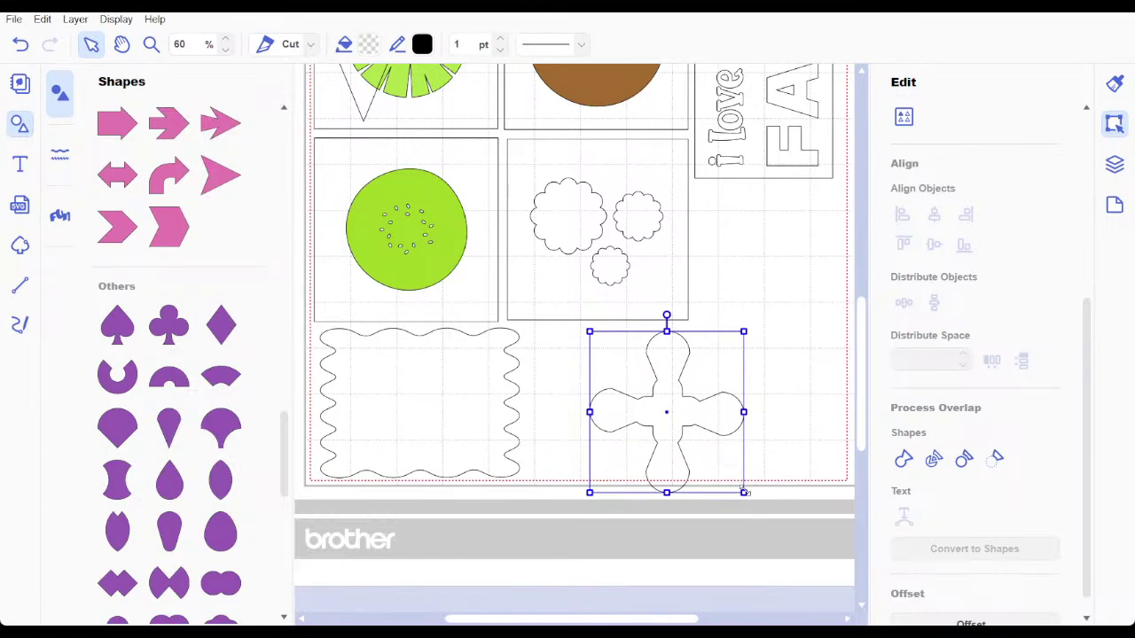
left_click_drag(745, 495, 698, 429)
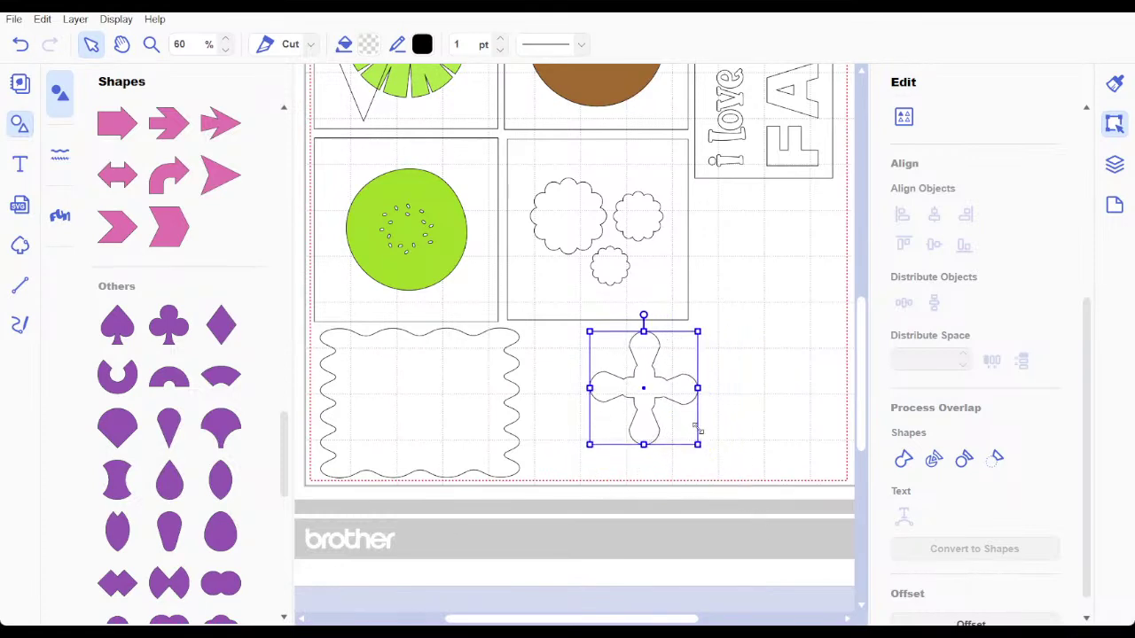
left_click_drag(651, 387, 777, 333)
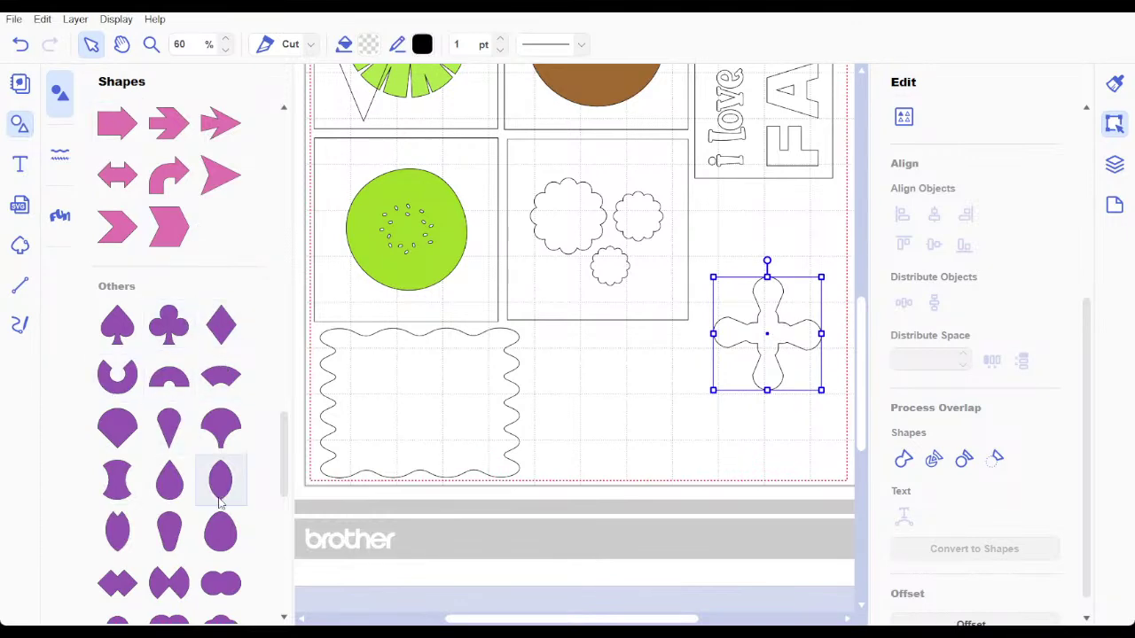
Step: Add a leaf shape with two opposite rounded corners, shrink it and place it at the flower's upper right
scroll(176, 302, "down", 5)
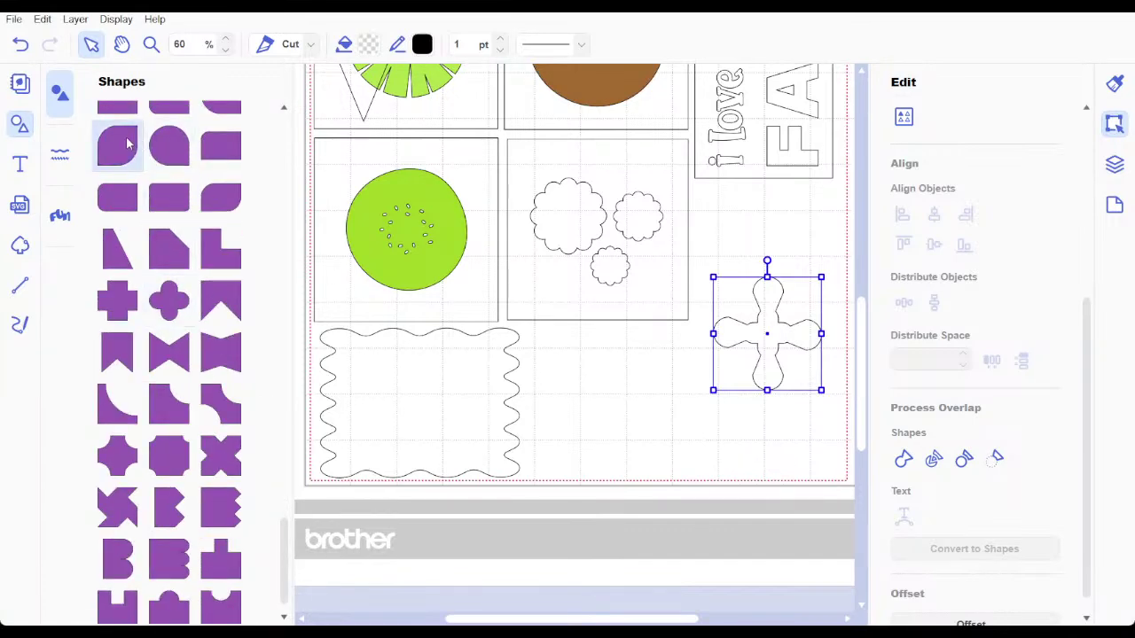
left_click(546, 376)
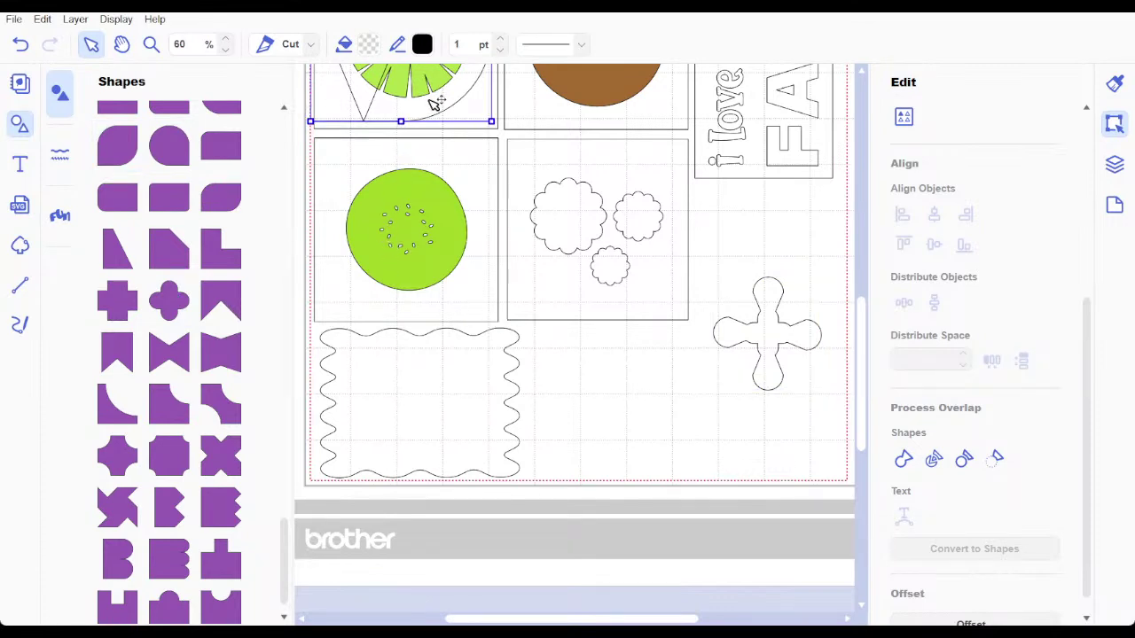
left_click_drag(436, 103, 823, 288)
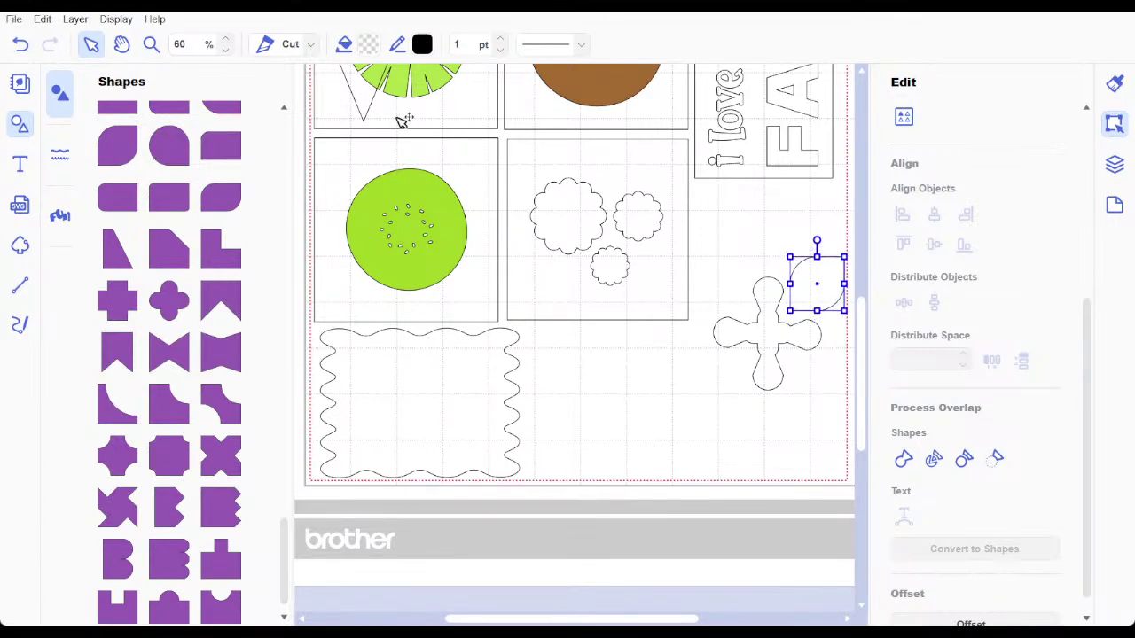
Step: Duplicate the leaf twice, placing one copy at the flower's lower left and the other, flipped vertically, at its lower right
key("ctrl+z")
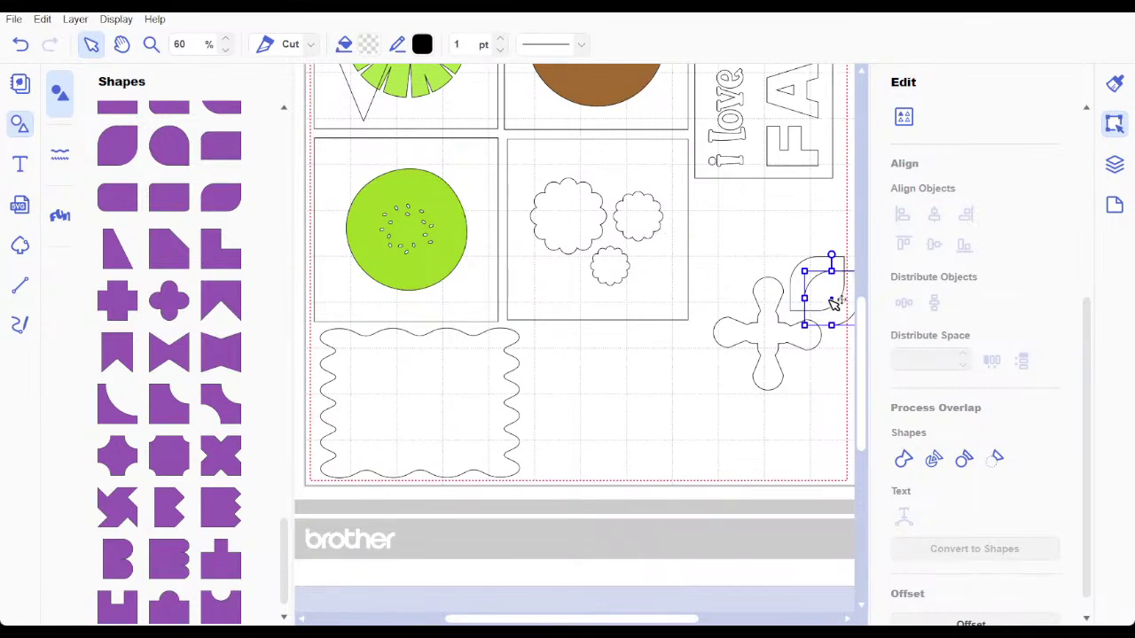
left_click_drag(834, 299, 716, 390)
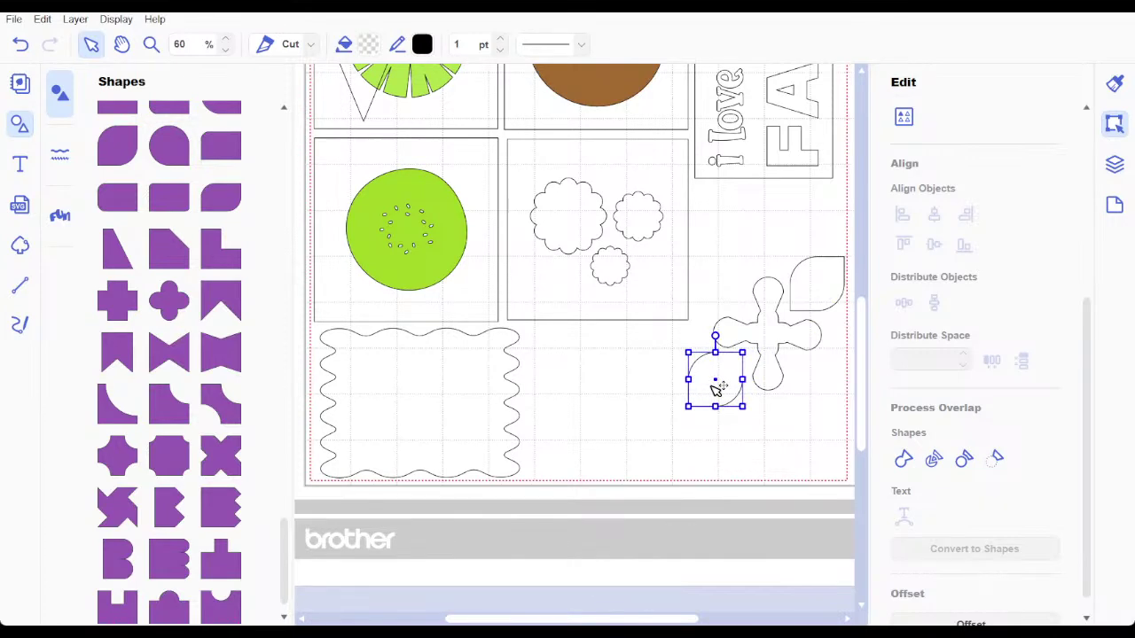
left_click_drag(716, 390, 817, 393)
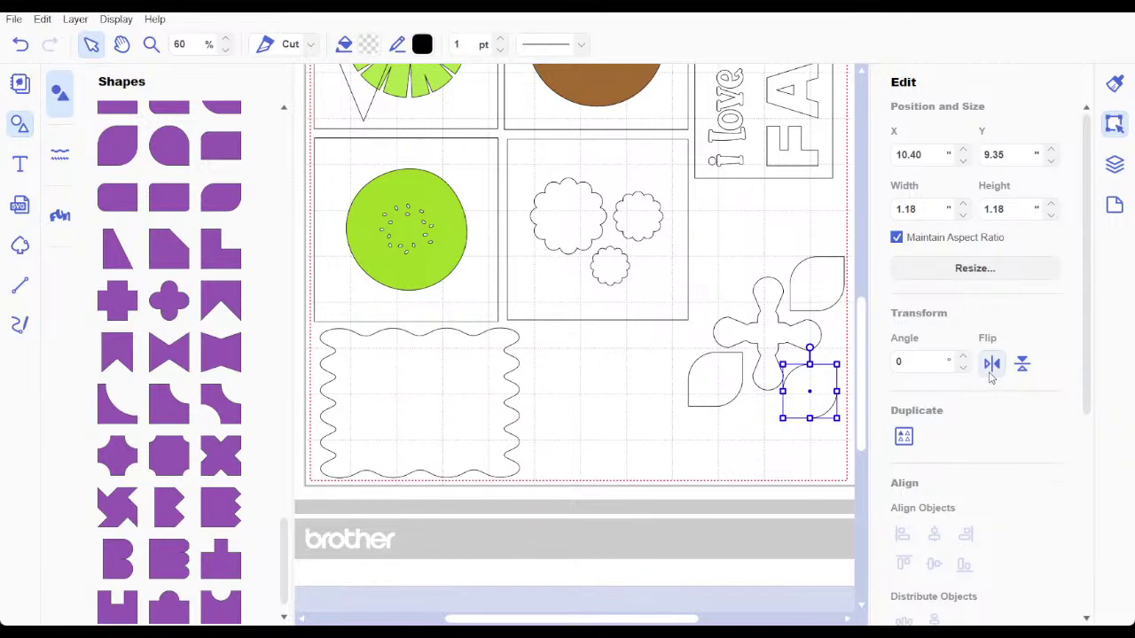
left_click(1022, 364)
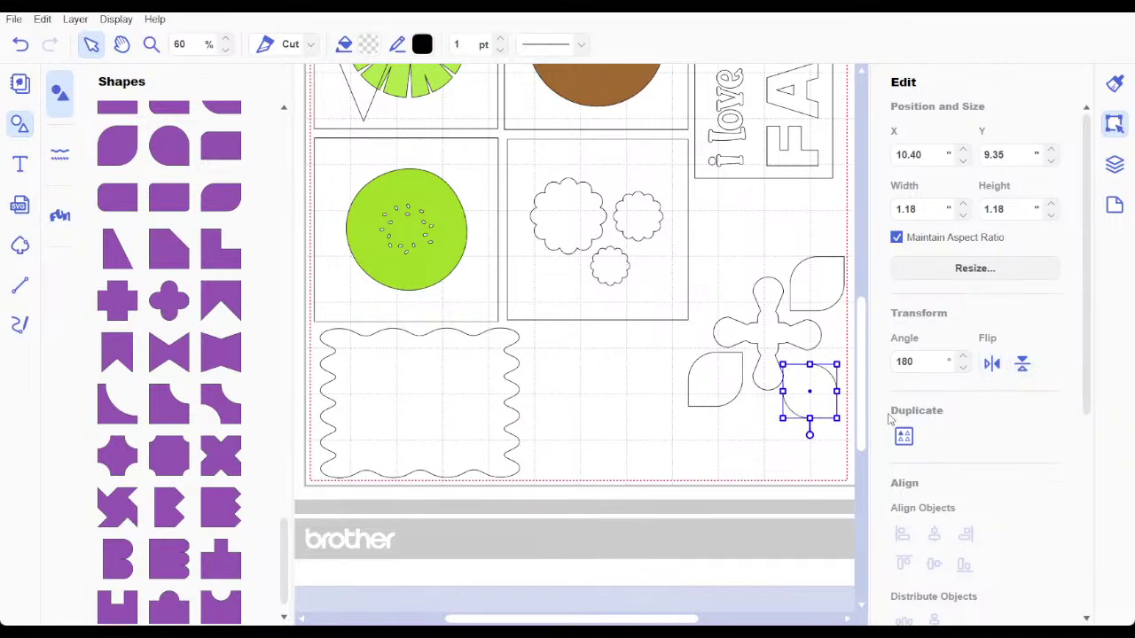
left_click_drag(808, 391, 816, 383)
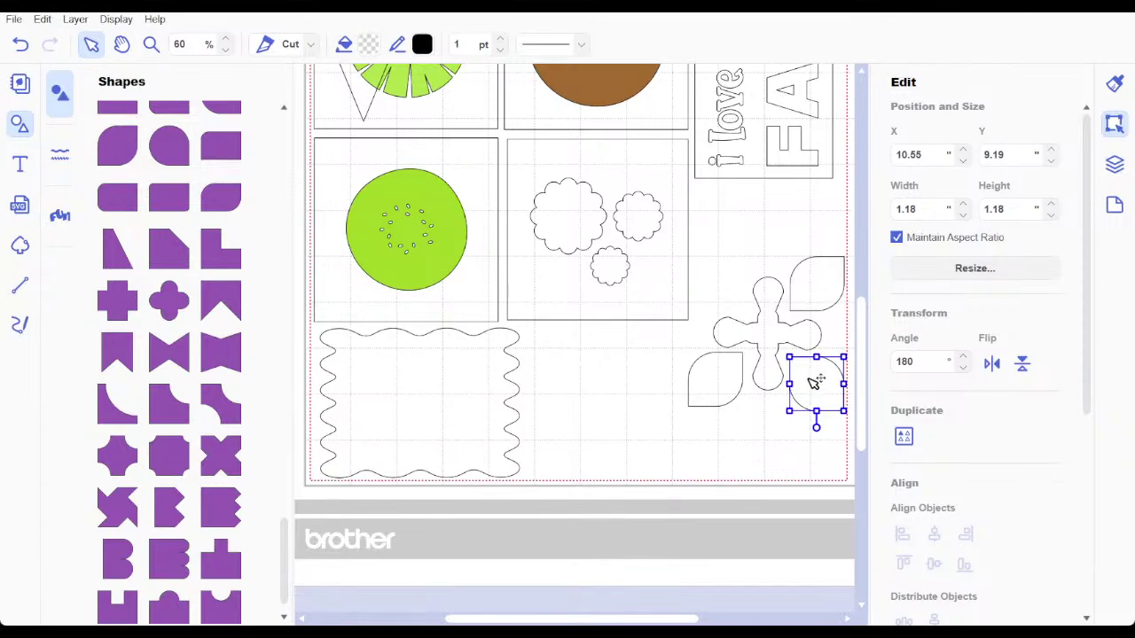
left_click_drag(817, 382, 814, 379)
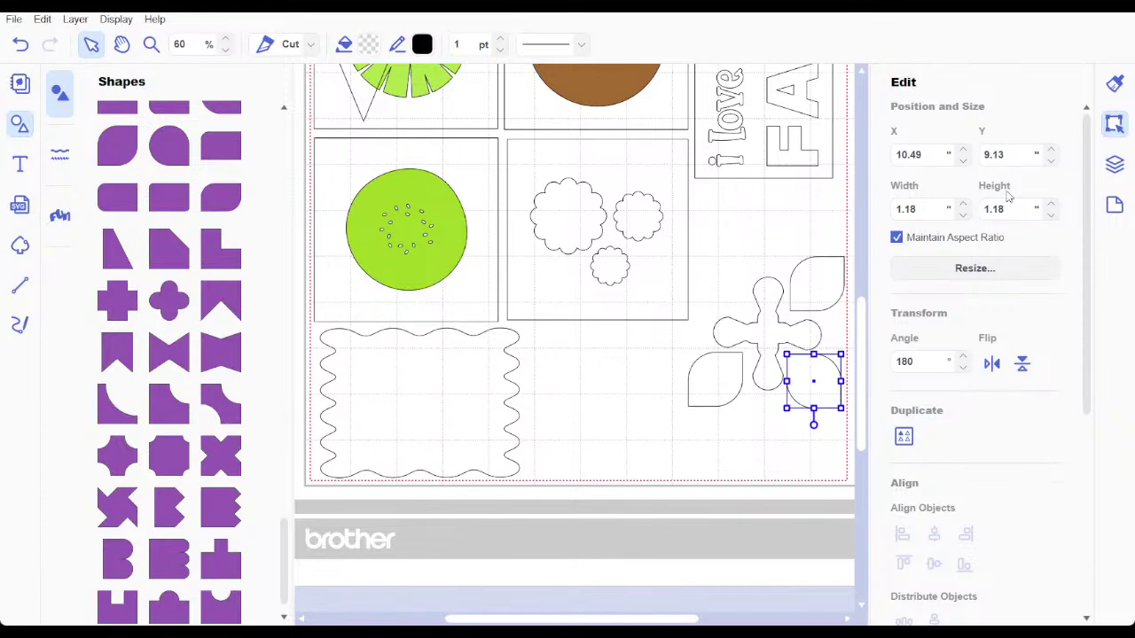
Step: Select the flower with its three leaves and move them down into the mat's lower right corner
left_click(1115, 171)
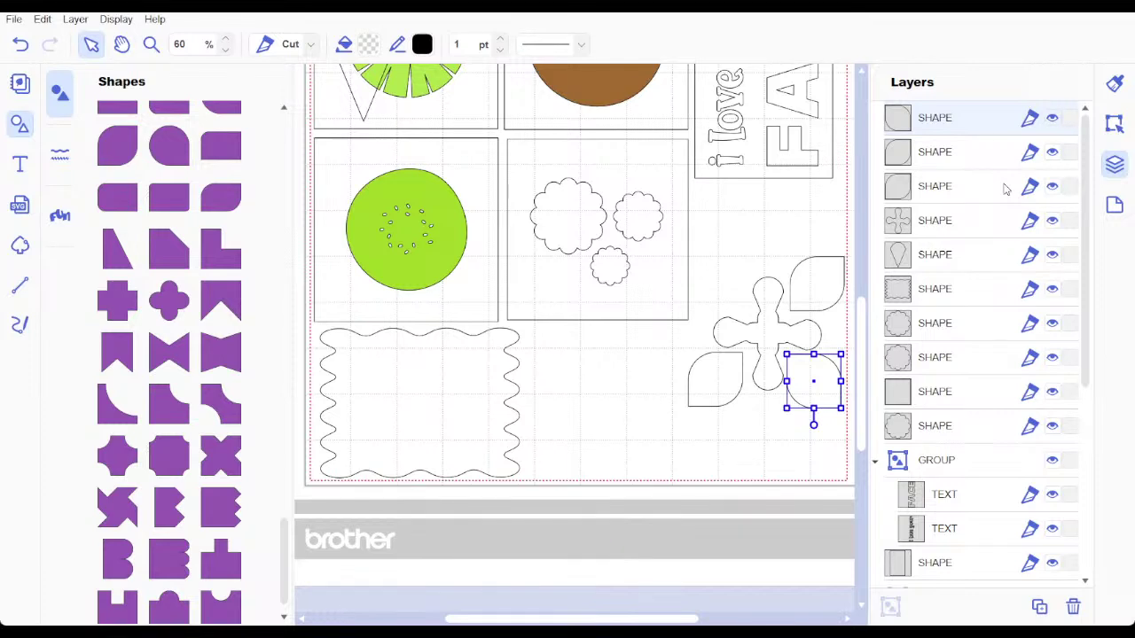
left_click(944, 222, "shift")
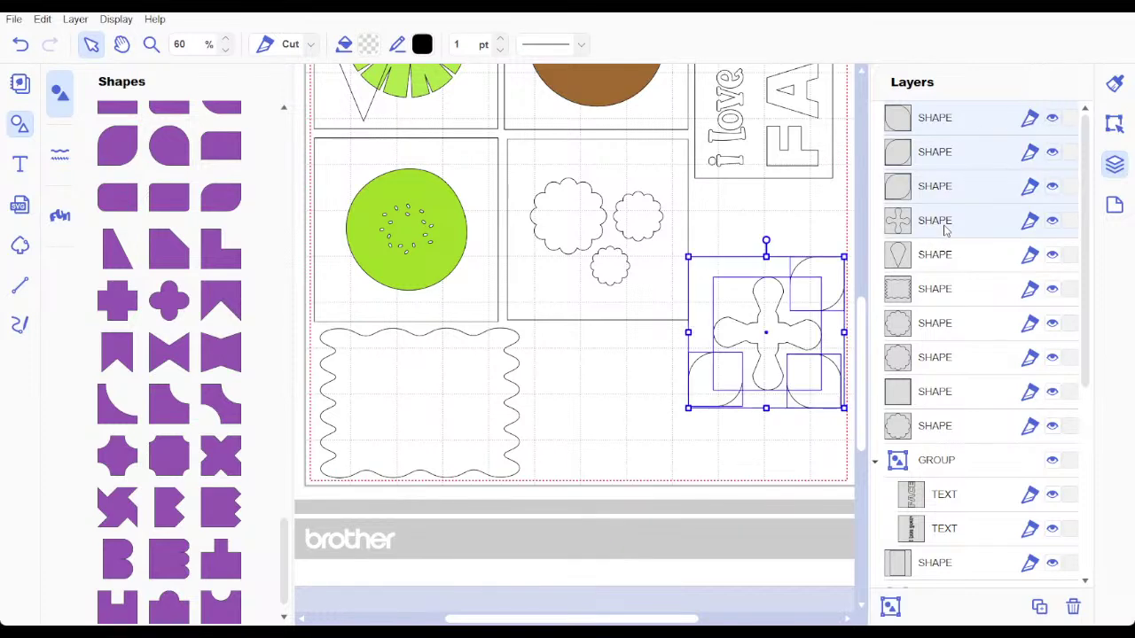
left_click_drag(777, 348, 770, 409)
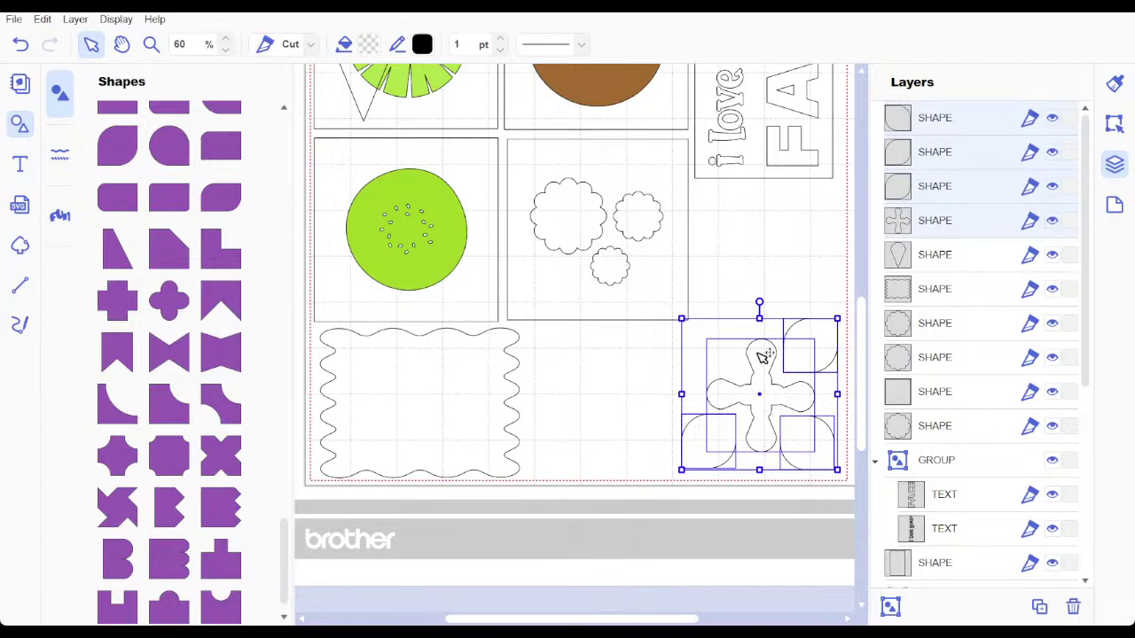
left_click(785, 253)
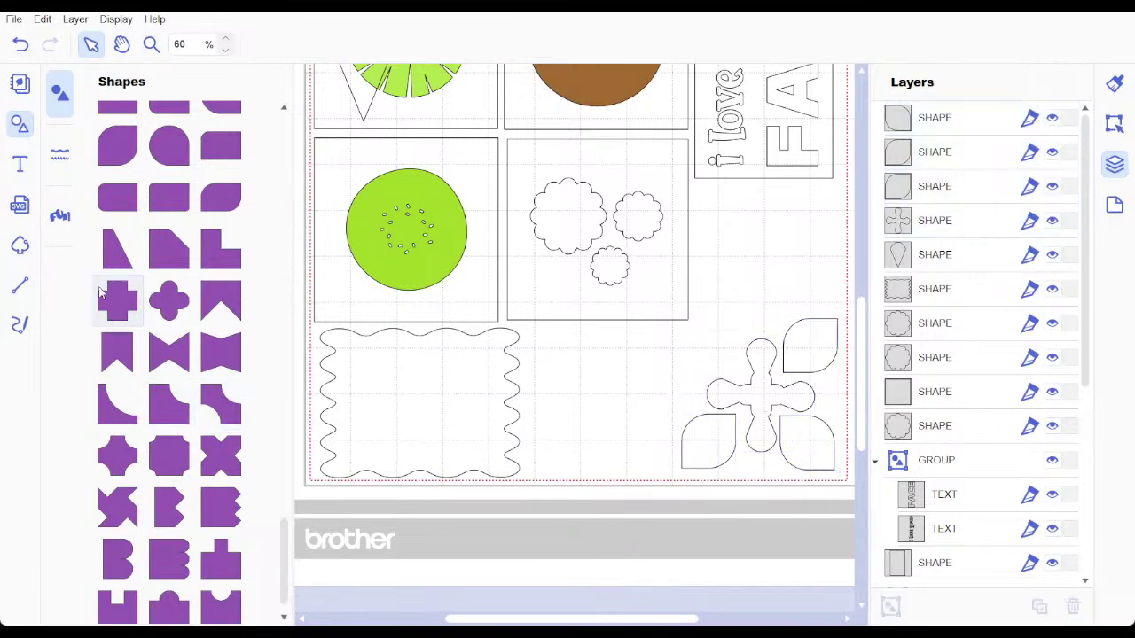
Step: Add a plain square around the flower and leaves in the mat's lower right corner and shrink it slightly to frame them
scroll(184, 215, "up", 1)
scroll(184, 215, "up", 20)
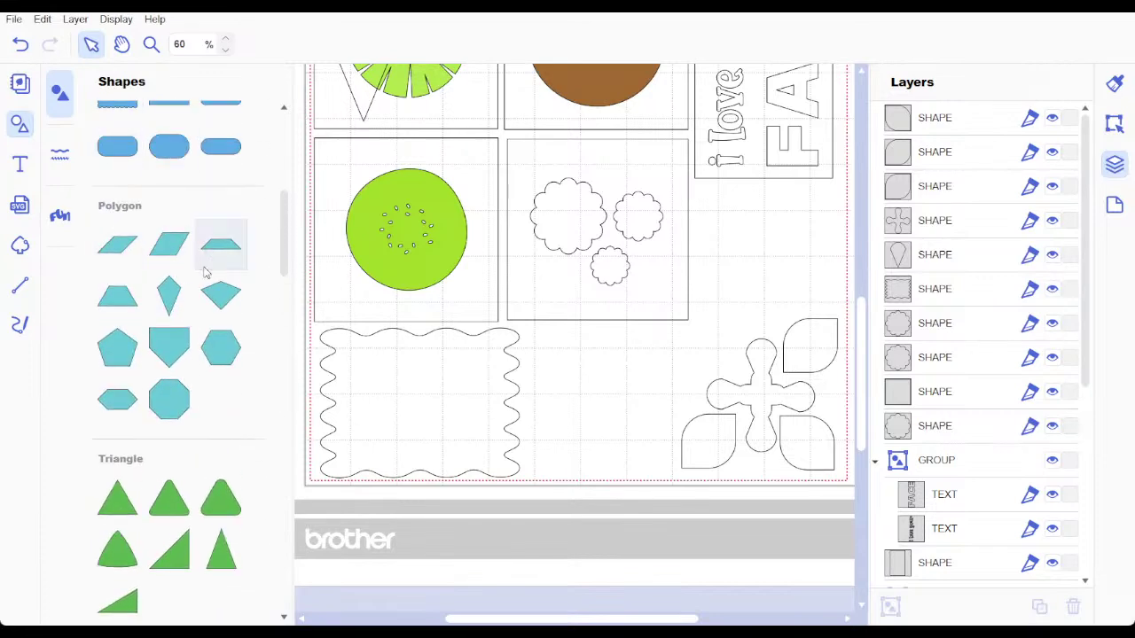
scroll(142, 129, "up", 10)
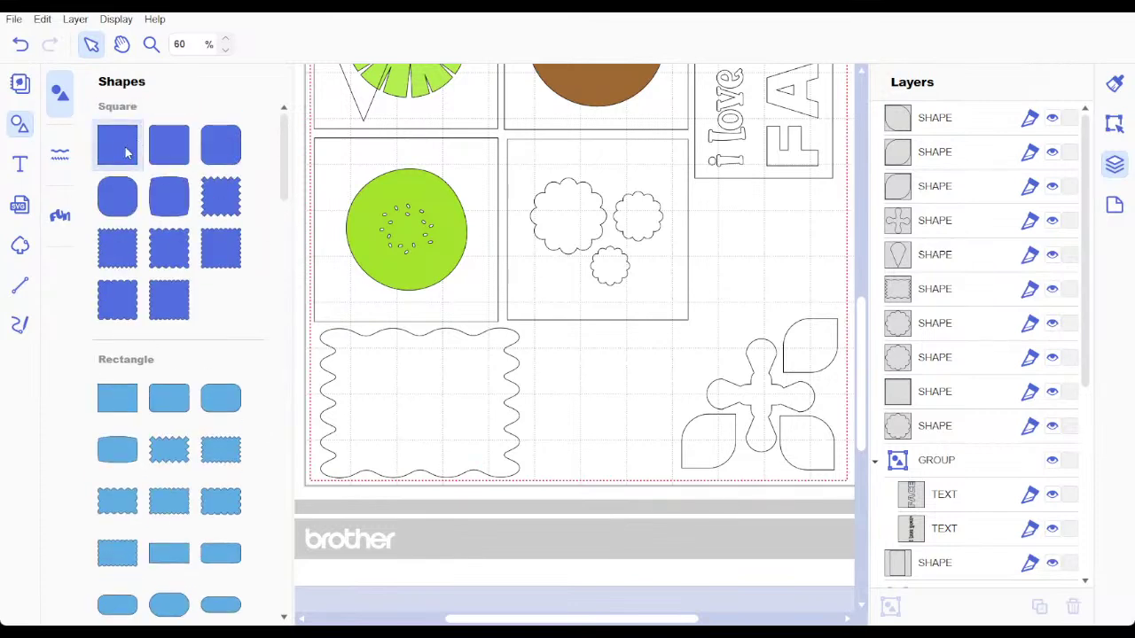
left_click_drag(117, 143, 383, 316)
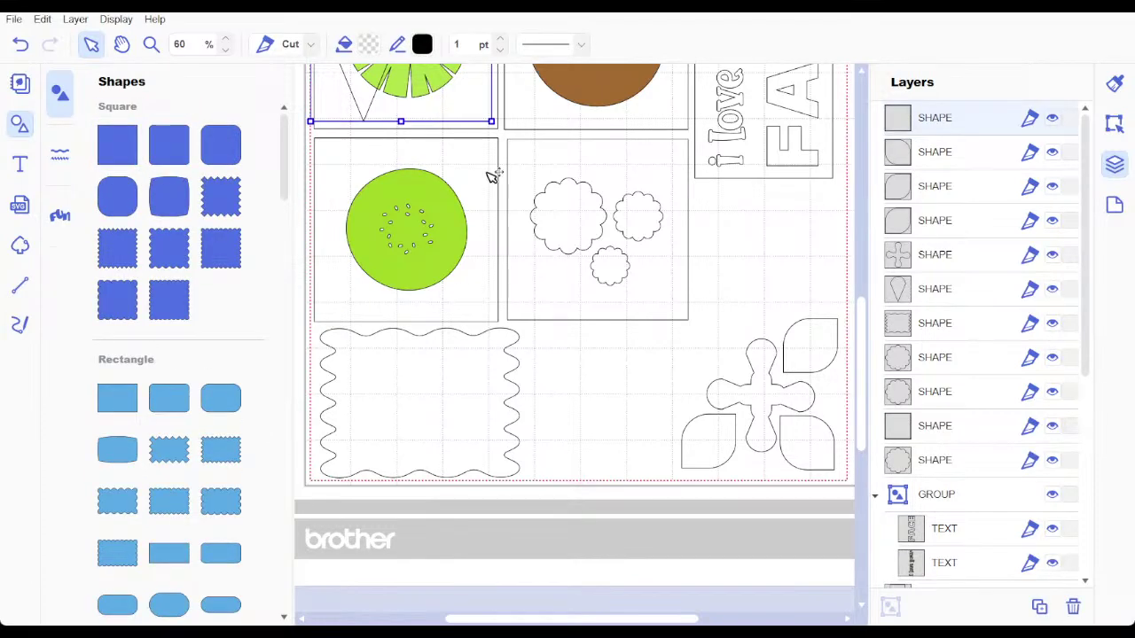
left_click_drag(492, 175, 791, 474)
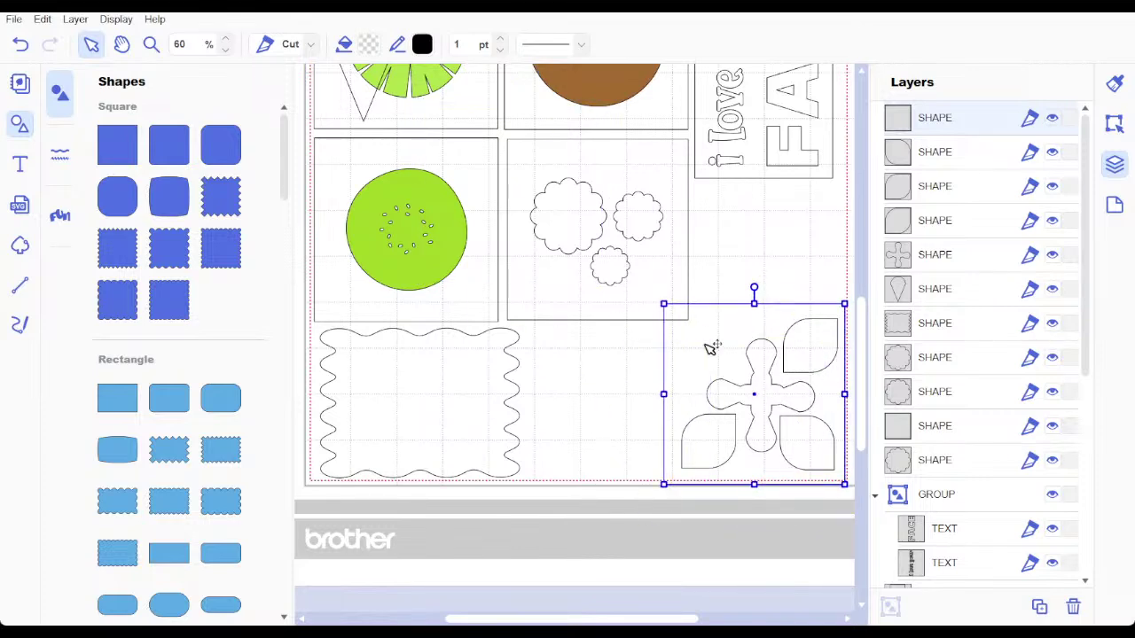
mouse_move(665, 304)
left_mouse_down()
mouse_move(690, 325)
mouse_move(674, 309)
left_mouse_up()
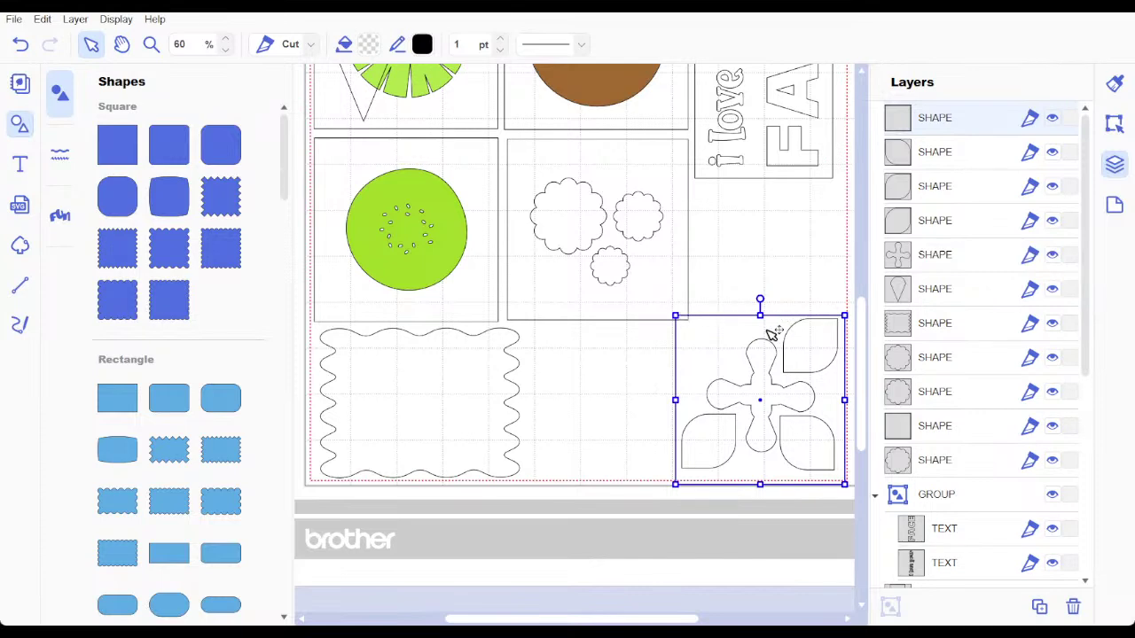
Step: Select the flower and its three leaves and nudge them vertically to sit lower within the square frame
left_click(948, 153)
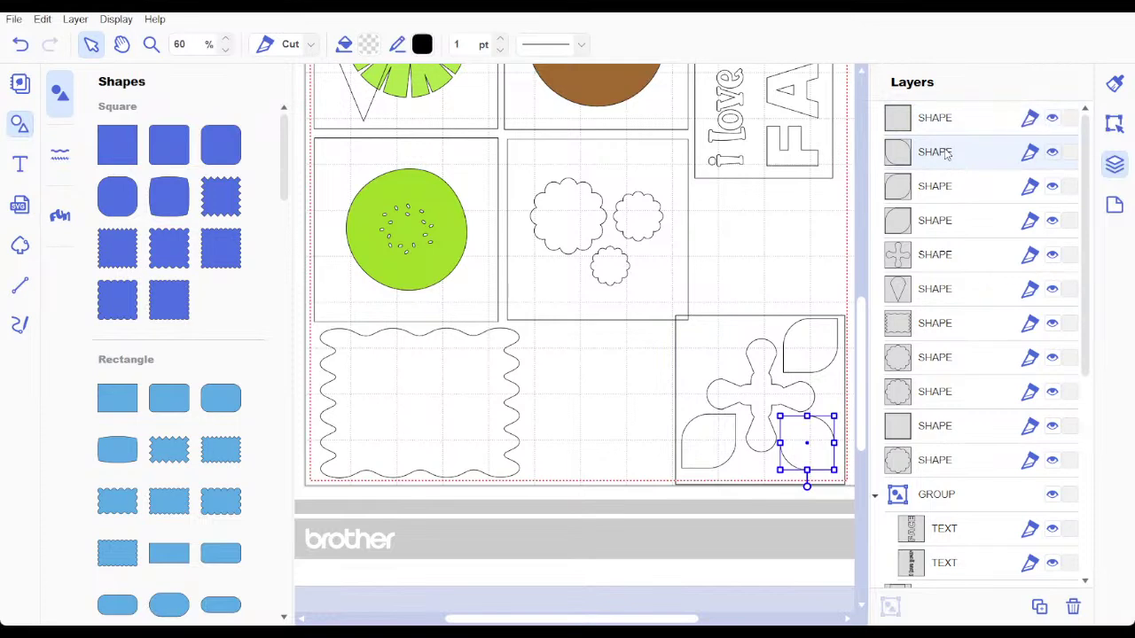
left_click(932, 266, "shift")
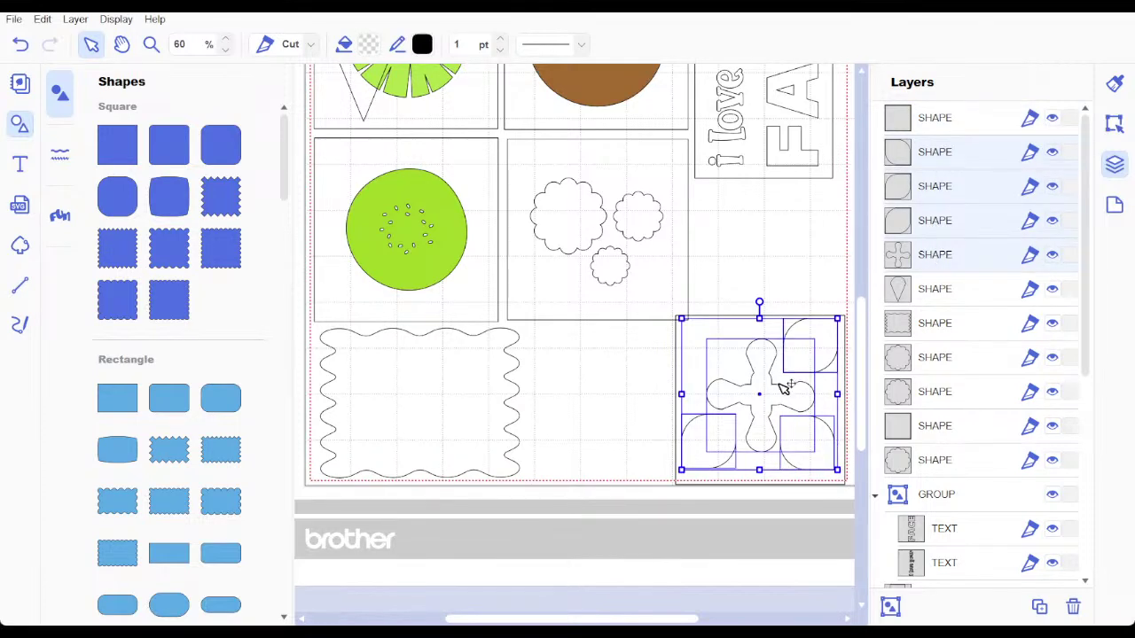
key("Down")
key("Down")
key("Down")
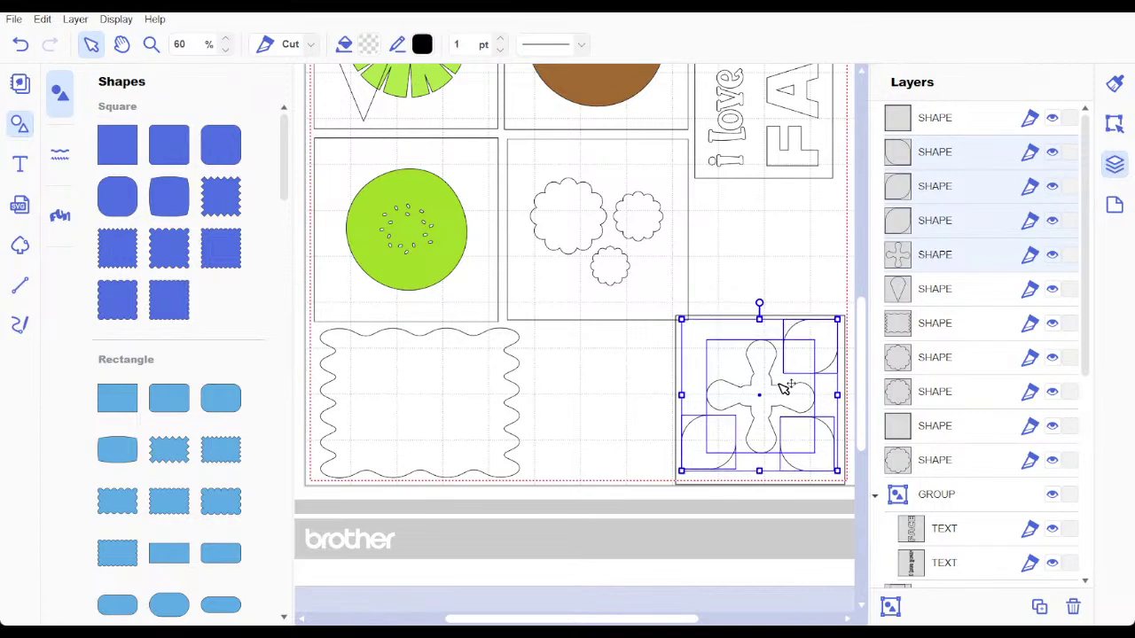
key("Down")
key("Down")
key("Down")
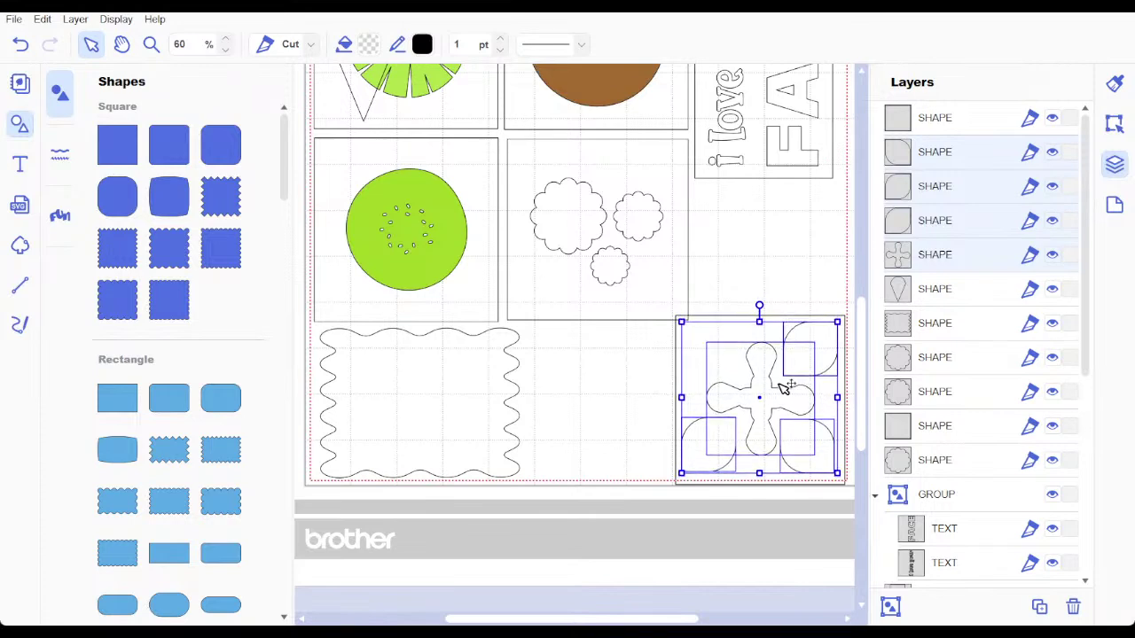
key("Down")
key("Down")
key("Down")
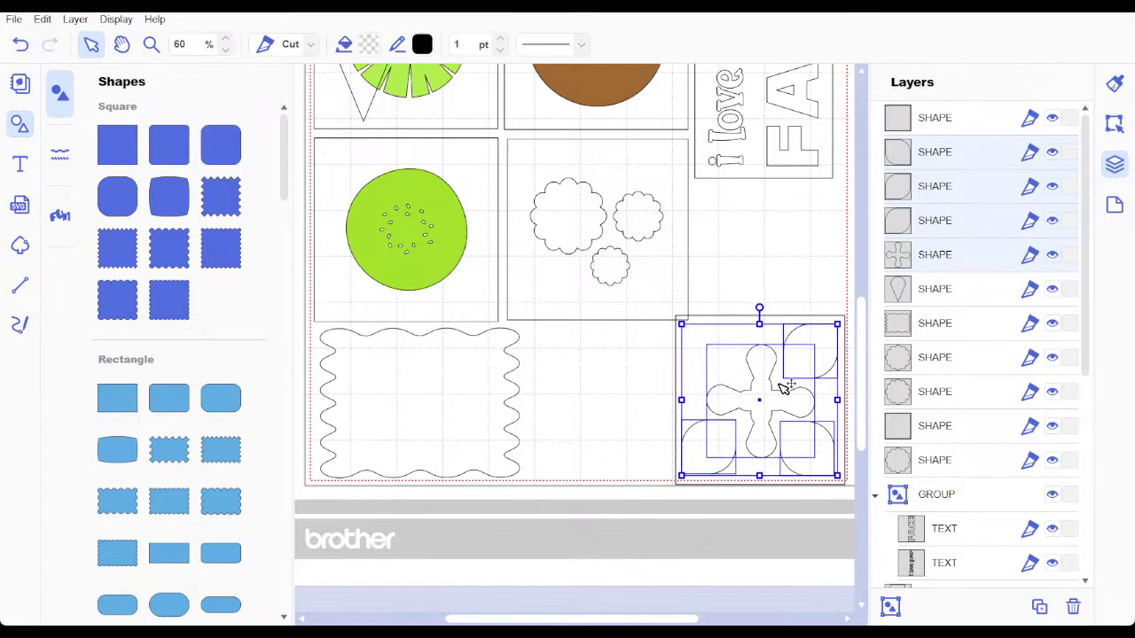
key("Down")
key("Down")
key("Down")
key("Down")
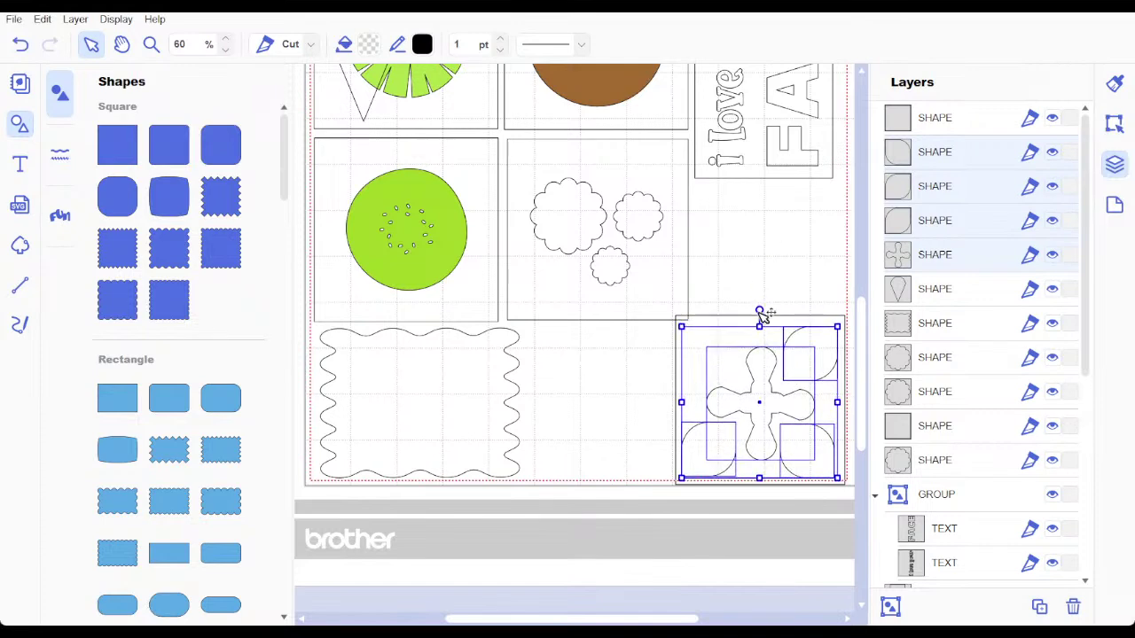
key("Down")
key("Down")
key("Down")
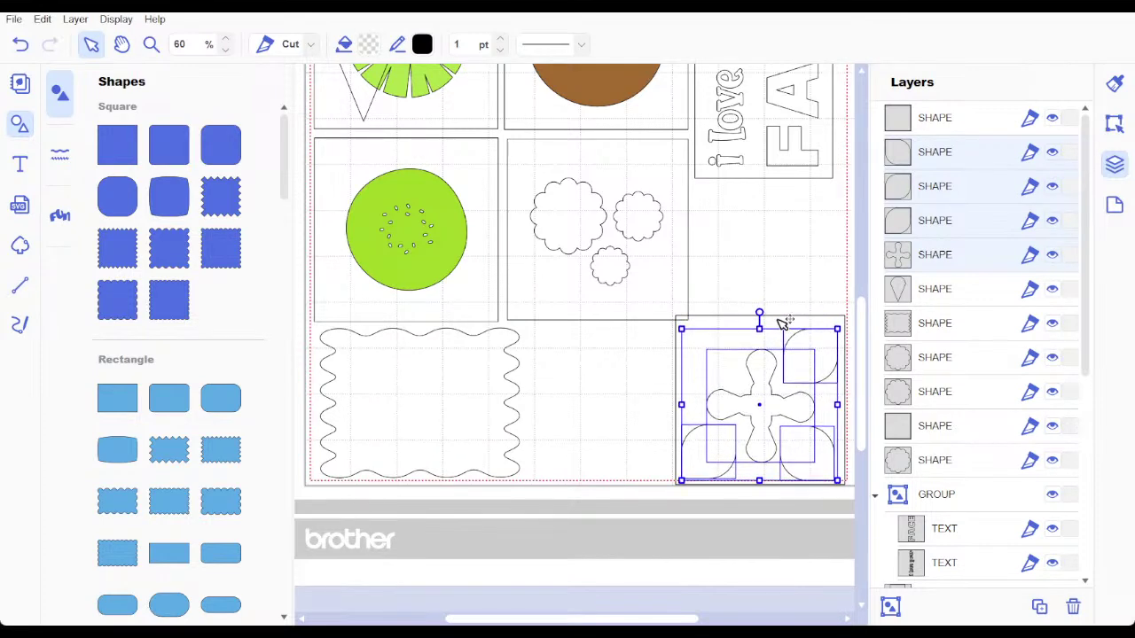
key("Escape")
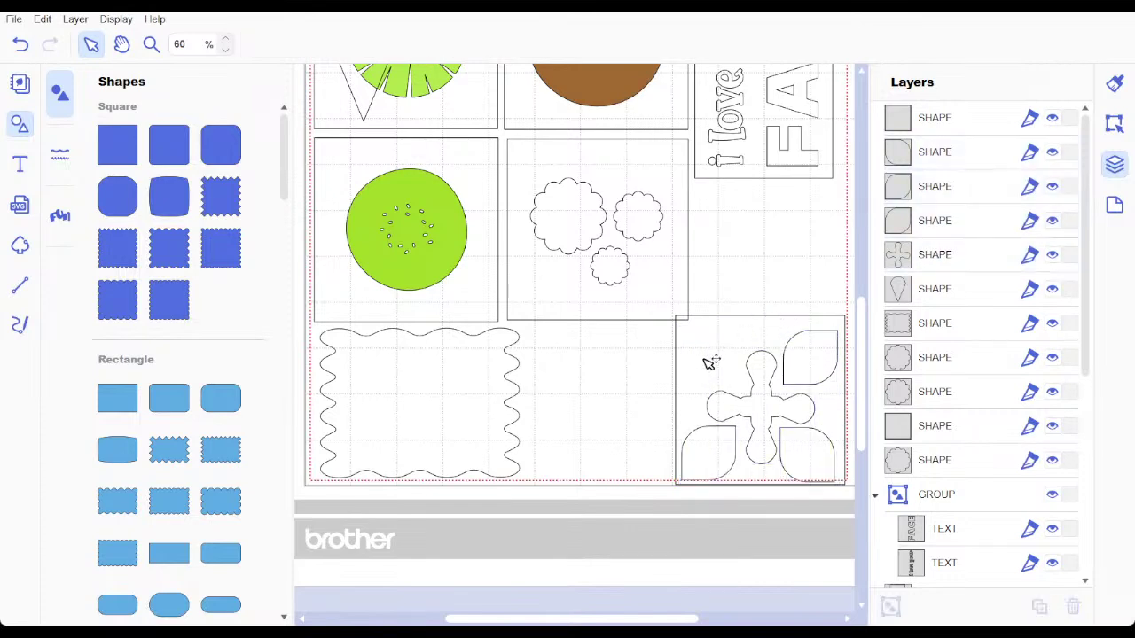
left_click(964, 153)
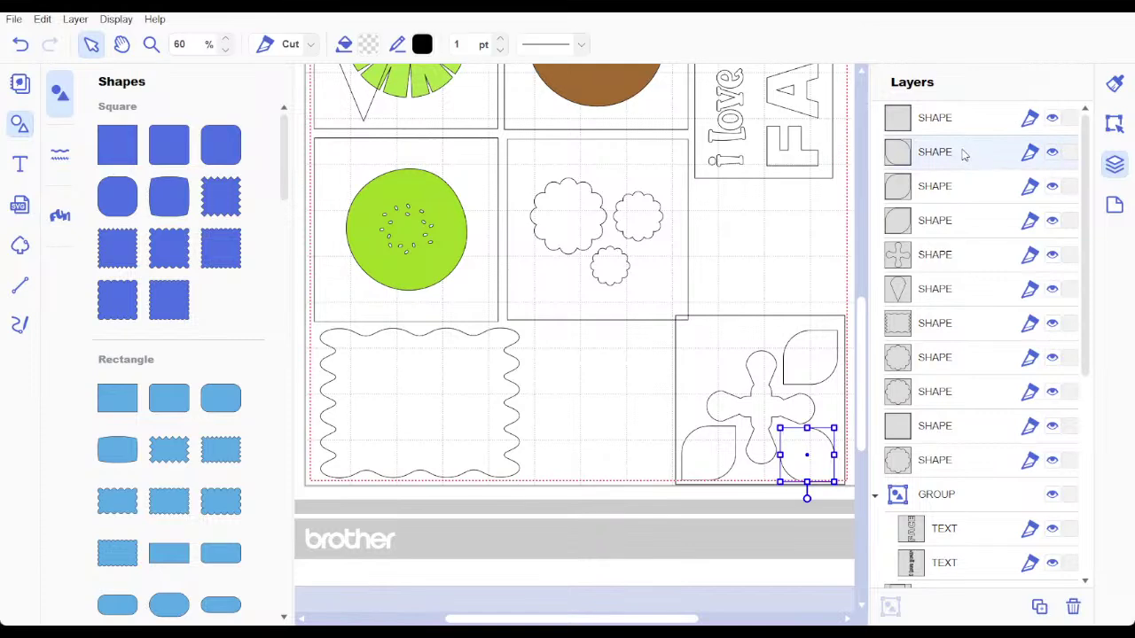
left_click(953, 257, "shift")
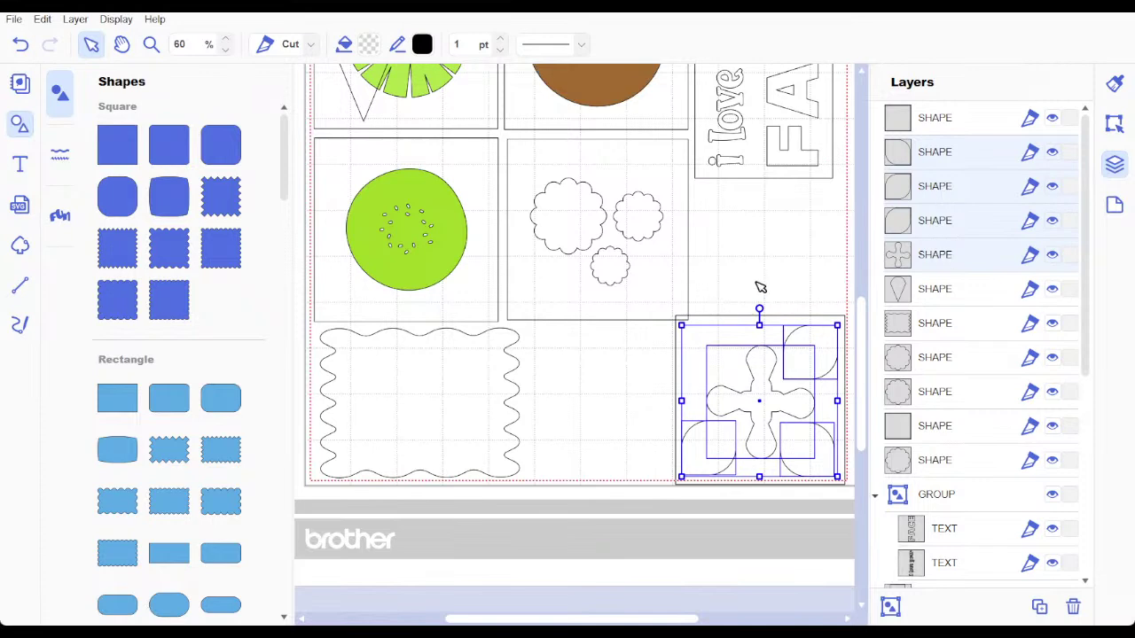
Step: Reduce the height of the flower's square frame and shift it slightly up and left so it stays inside the cutting area
left_click(762, 312)
left_click(764, 321)
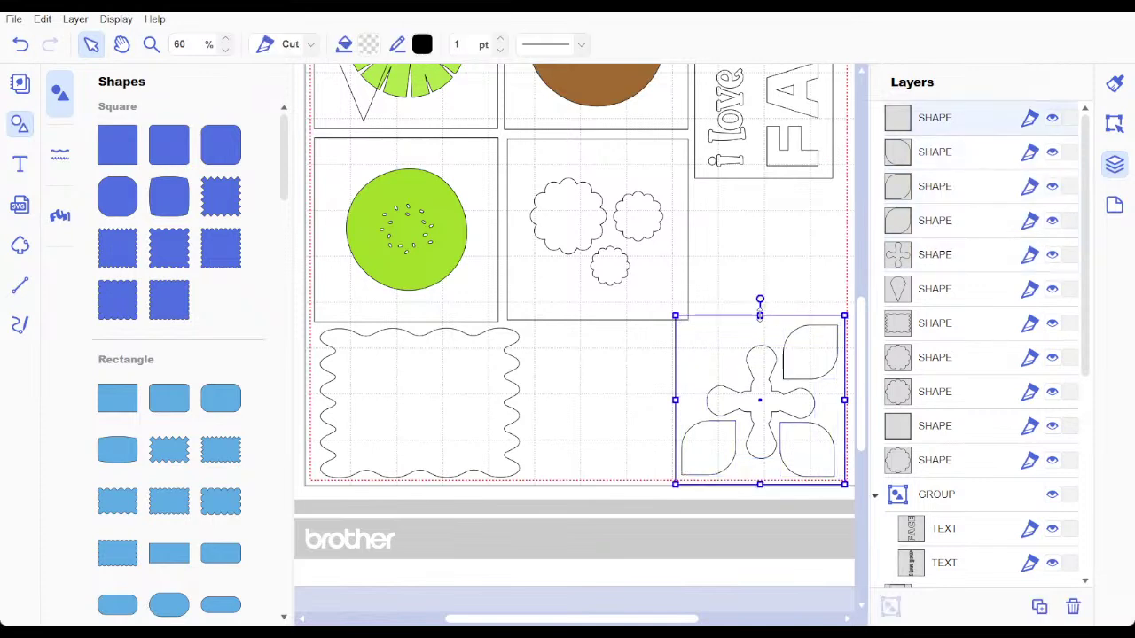
left_click_drag(760, 315, 760, 322)
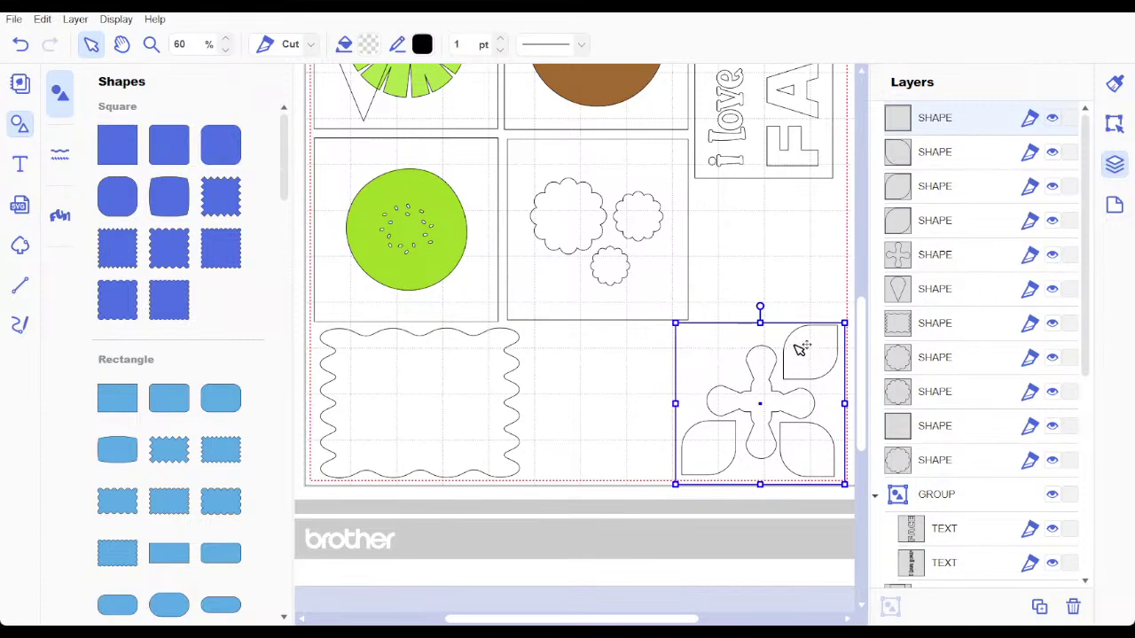
left_click_drag(816, 349, 813, 344)
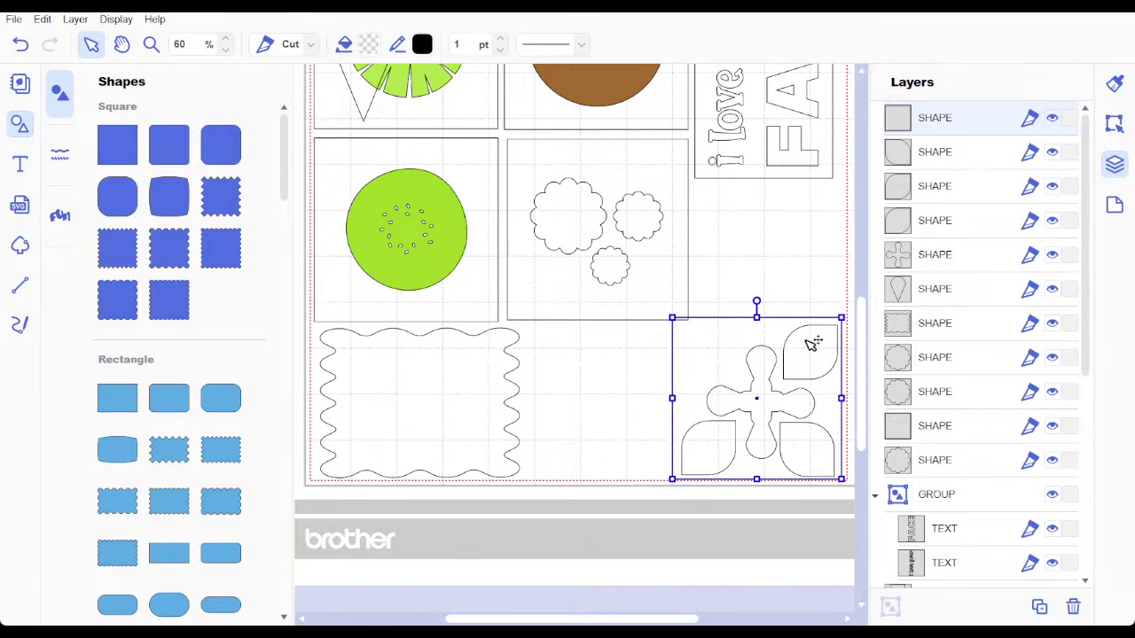
Step: Reduce the height and width of the square frame around the three scalloped circles
left_click(588, 325)
left_click(594, 321)
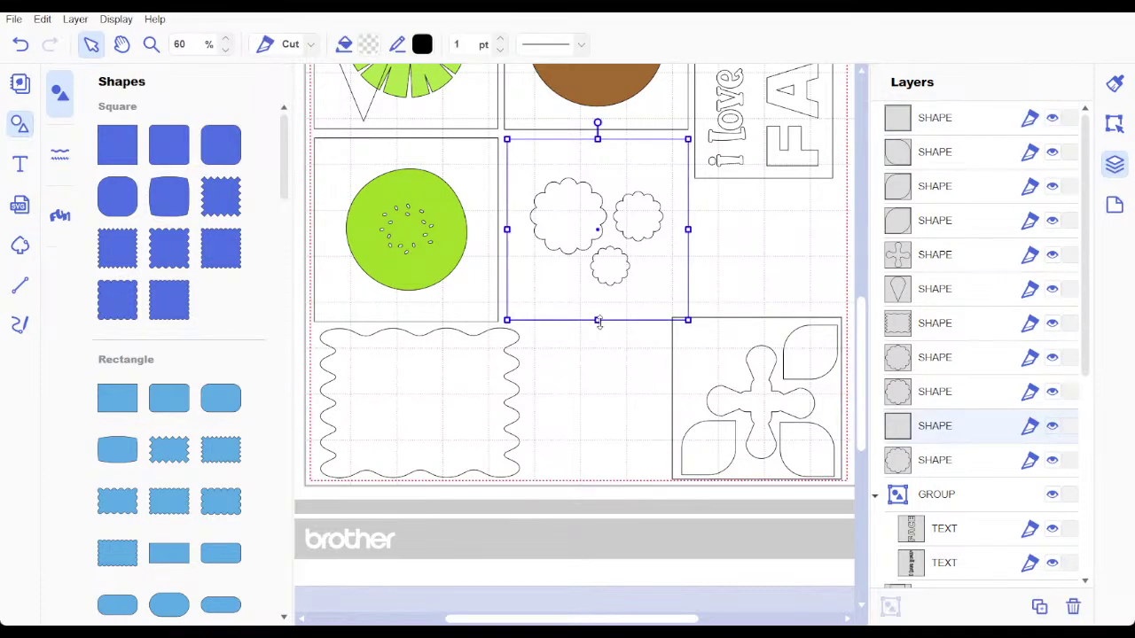
left_click_drag(598, 319, 598, 311)
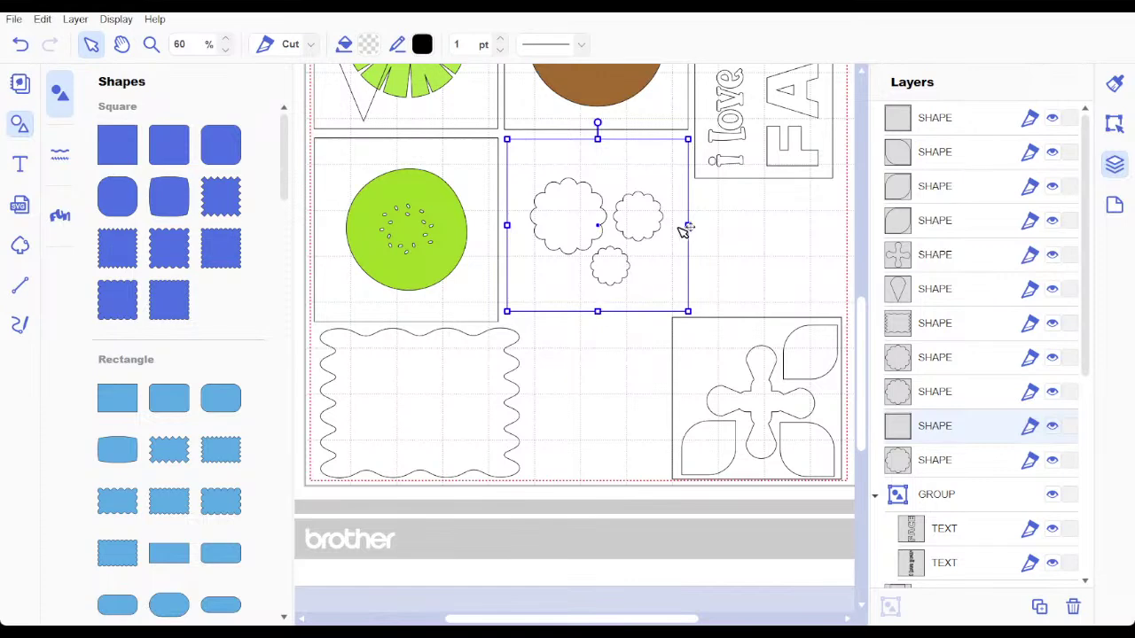
left_click_drag(688, 225, 681, 225)
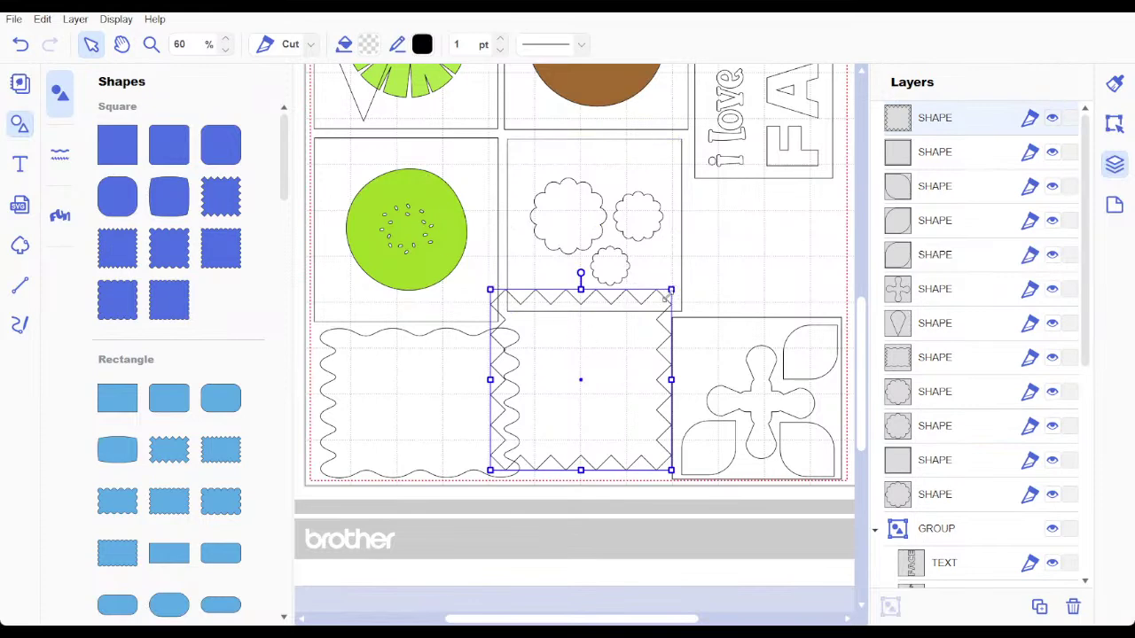
Step: Shrink a zigzag-edged square between the wavy rectangle and flower frame, and add a small fine-edged square above the flower frame
left_click_drag(664, 298, 593, 360)
left_click_drag(560, 398, 612, 382)
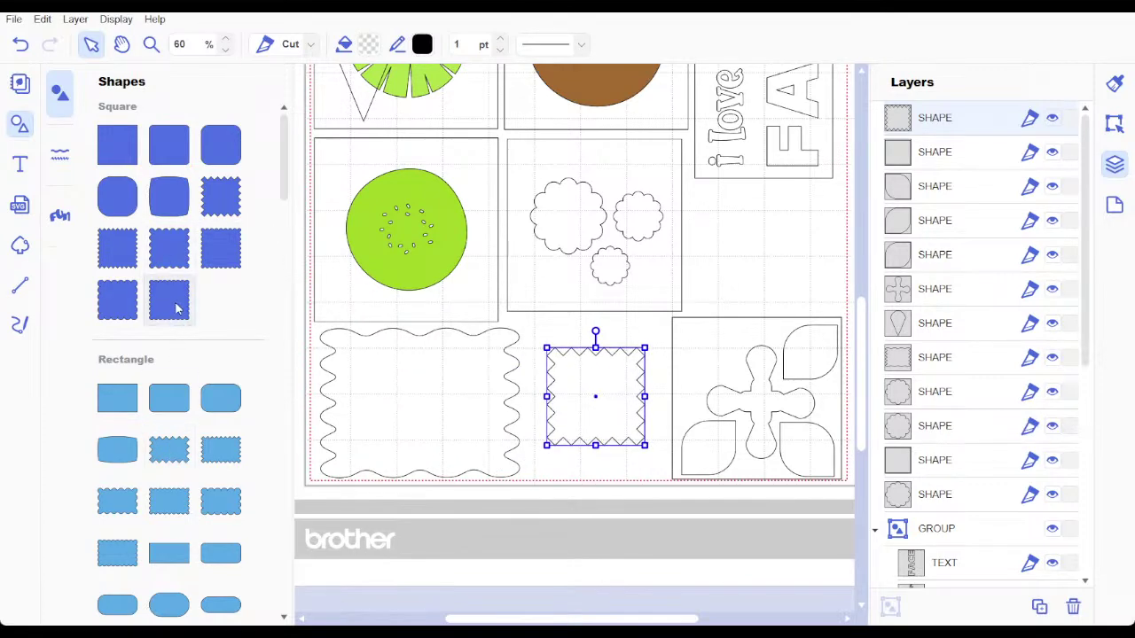
mouse_move(261, 276)
left_mouse_down()
mouse_move(466, 286)
mouse_move(426, 89)
mouse_move(421, 104)
mouse_move(478, 93)
left_mouse_up()
left_click_drag(583, 257, 674, 314)
left_click_drag(746, 324, 638, 219)
left_click_drag(616, 168, 773, 236)
Step: Delete the stray teardrop outline overlapping the sliced green kiwi layer and its square frame
scroll(513, 202, "down", 5)
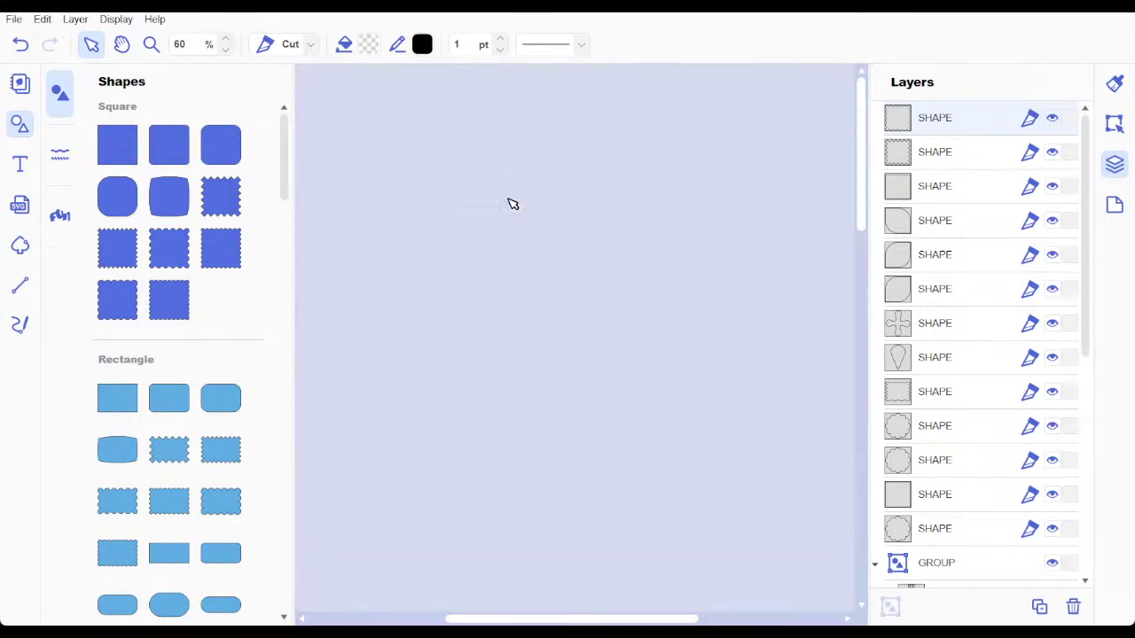
scroll(512, 204, "up", 10)
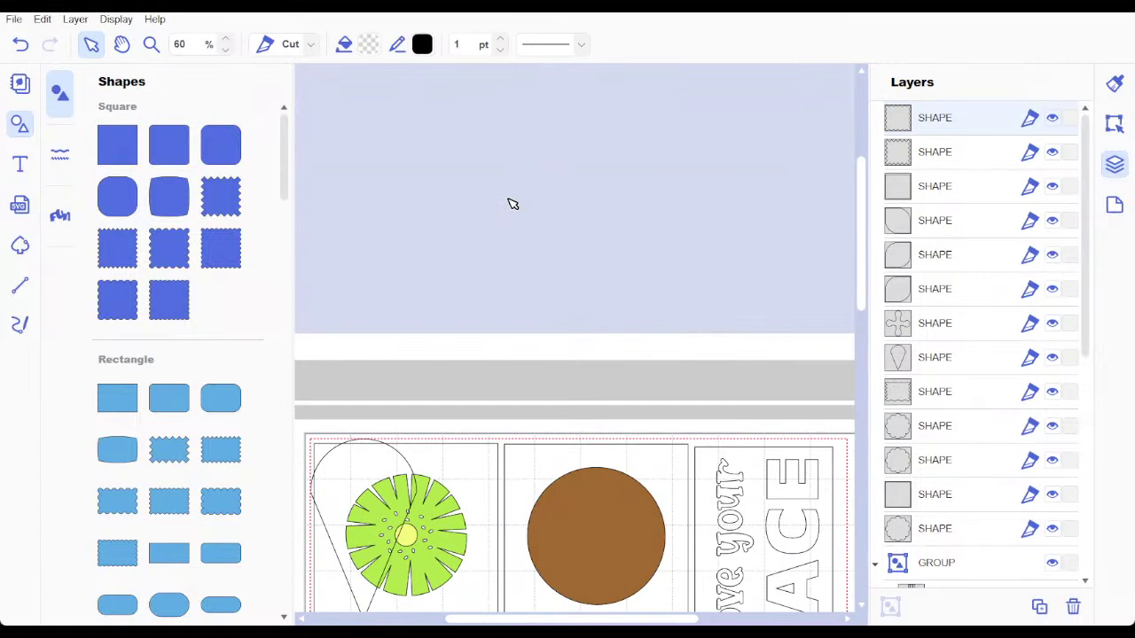
left_click(411, 459)
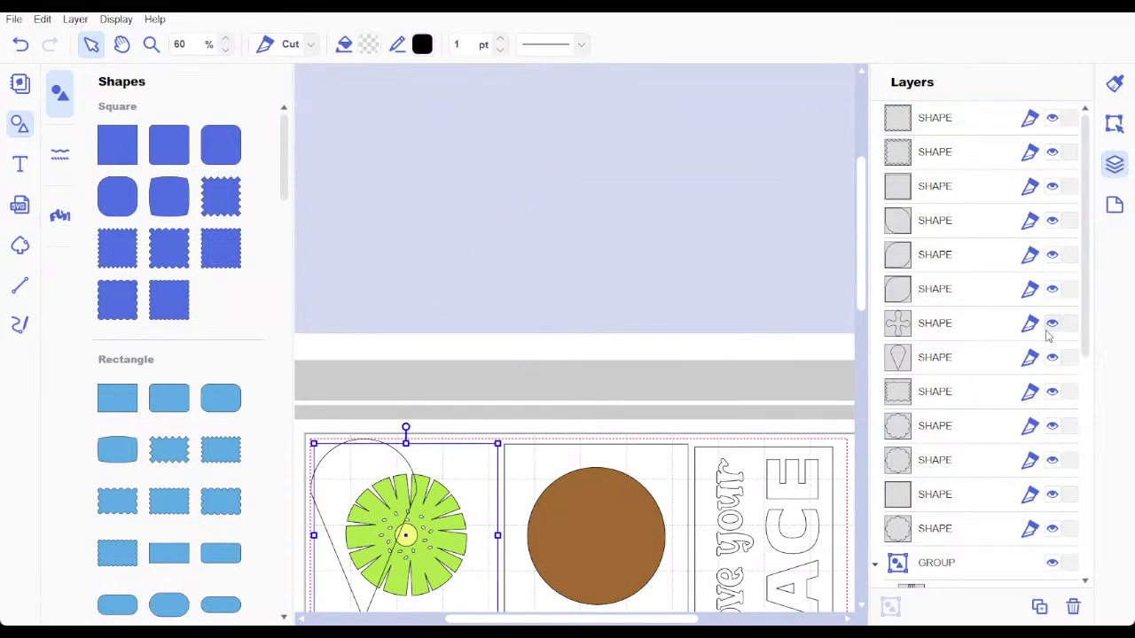
left_click(956, 370)
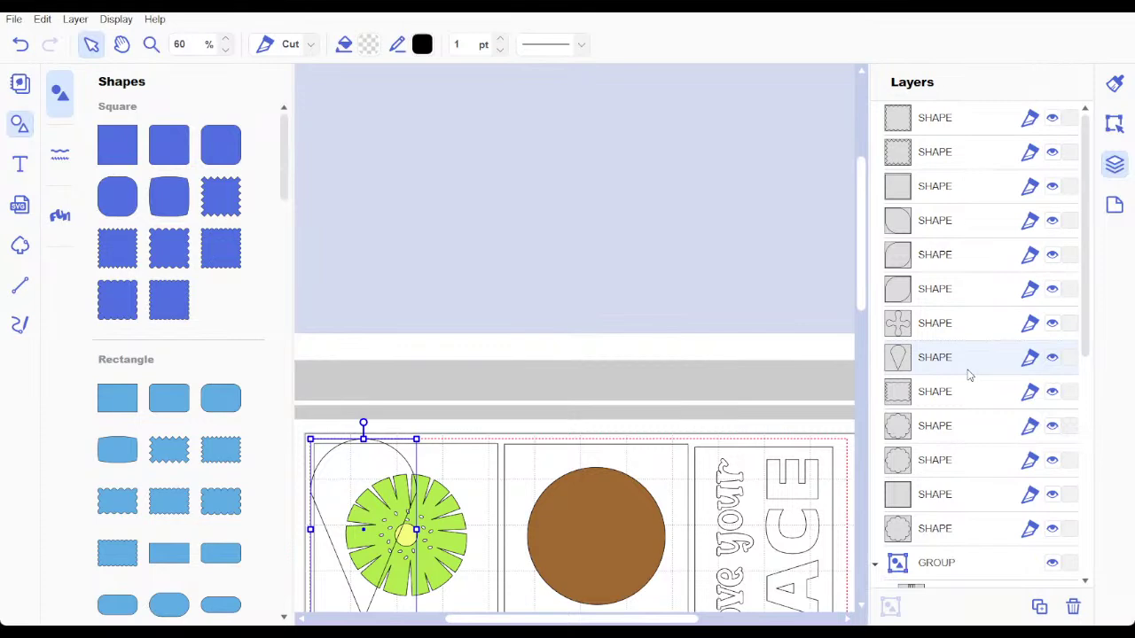
key("Delete")
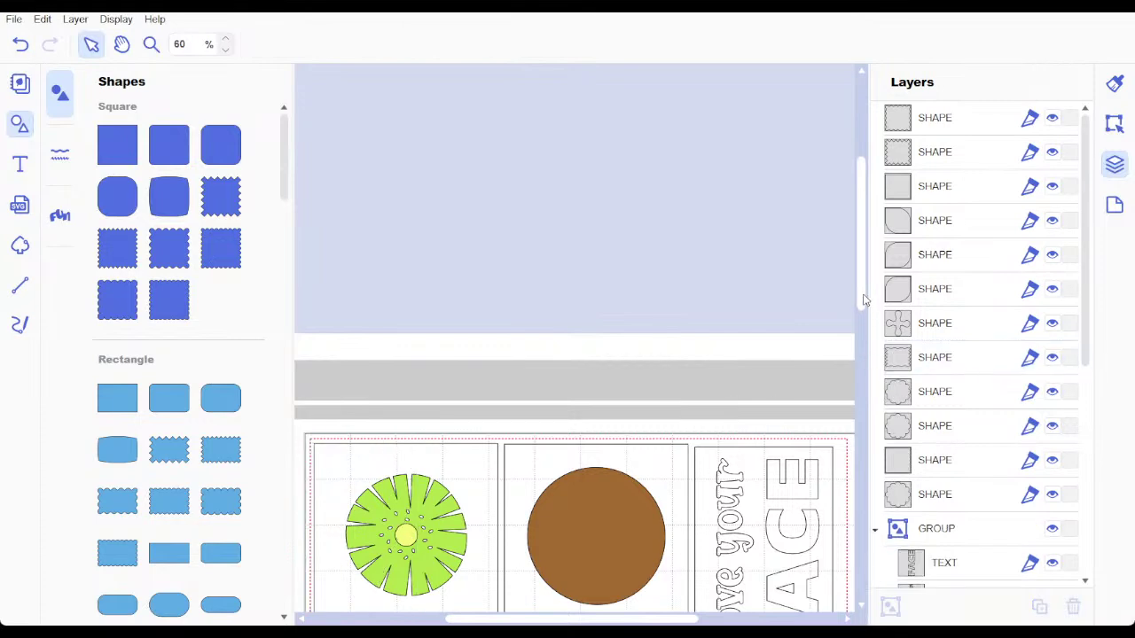
left_click_drag(864, 300, 856, 416)
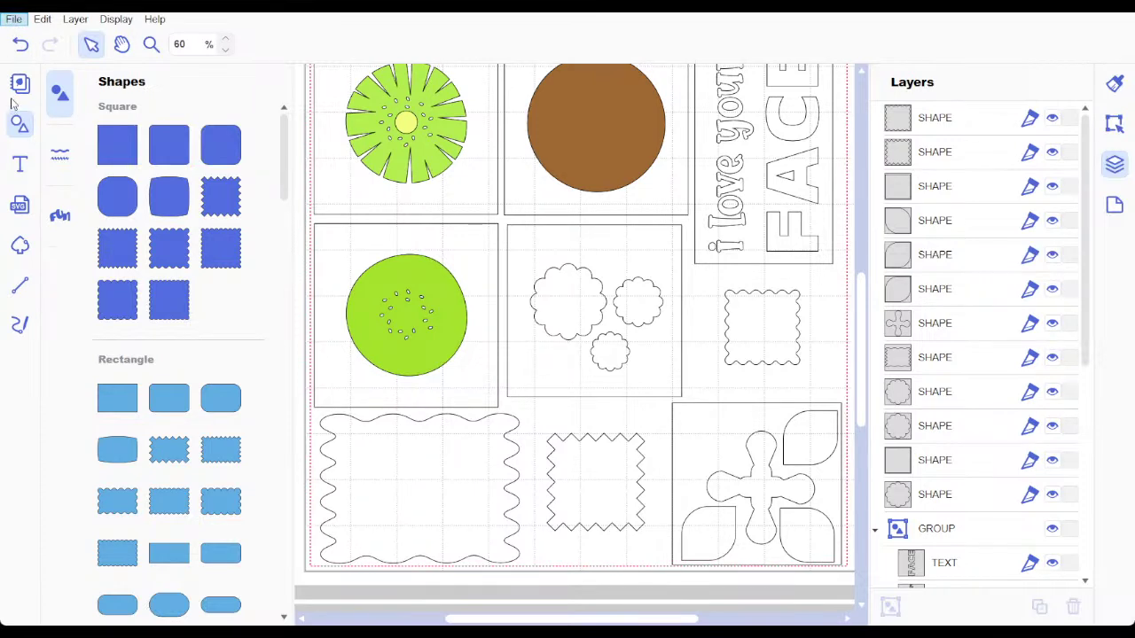
Step: Start saving the project, create a folder named LIVEDEMO inside brotherPROJECTS, and open it as the save location
key("ctrl+s")
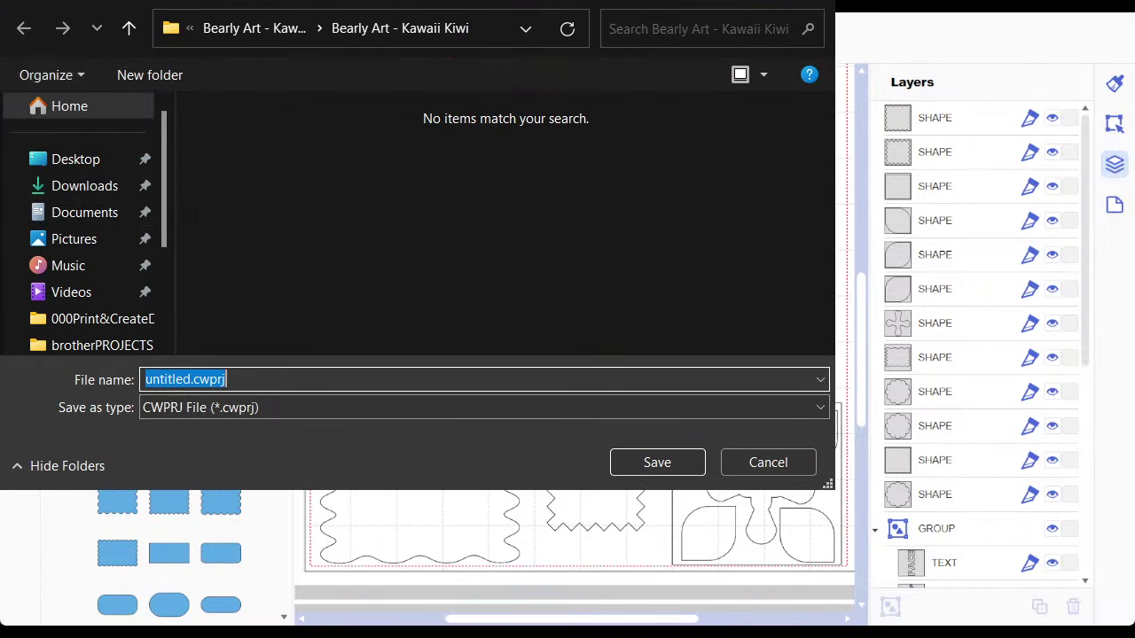
left_click(107, 350)
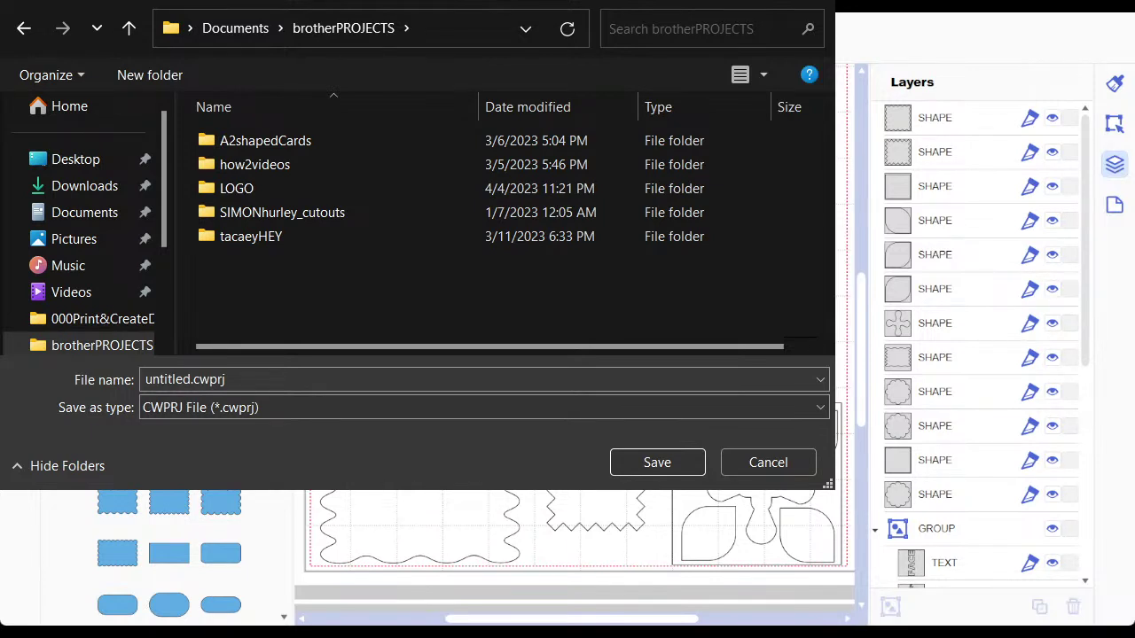
key("ctrl+shift+n")
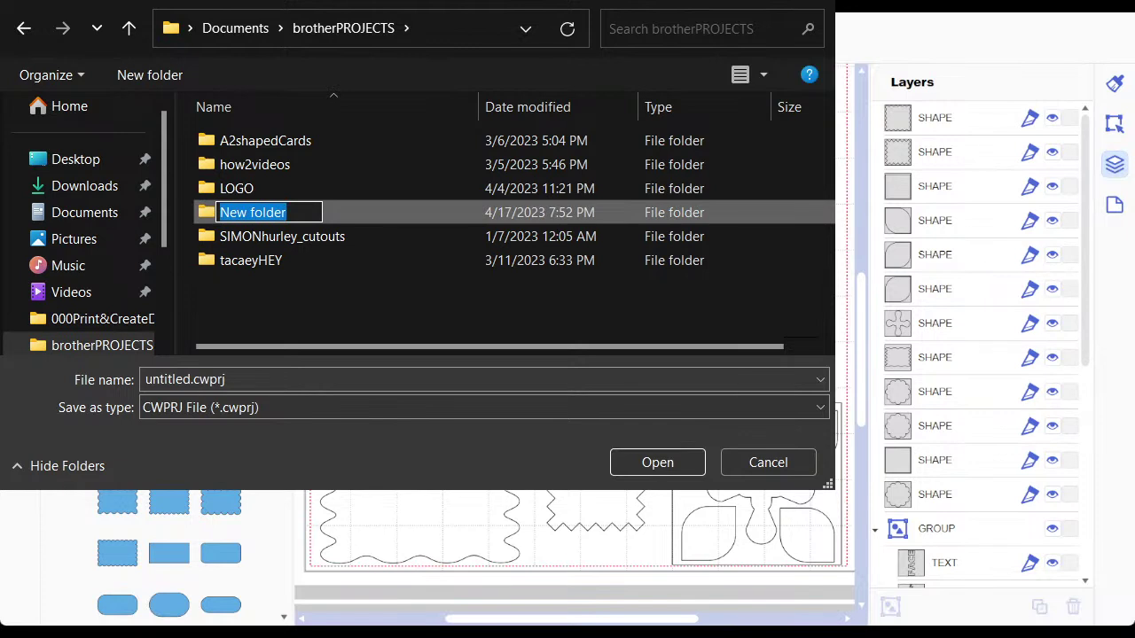
type("LI")
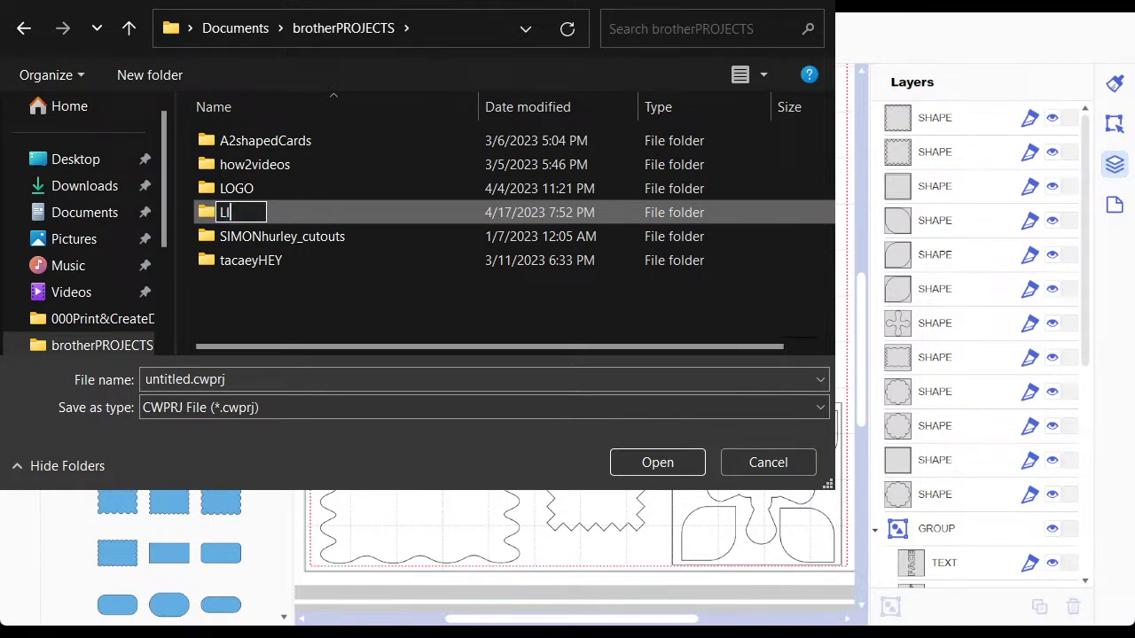
type("VEDEMO")
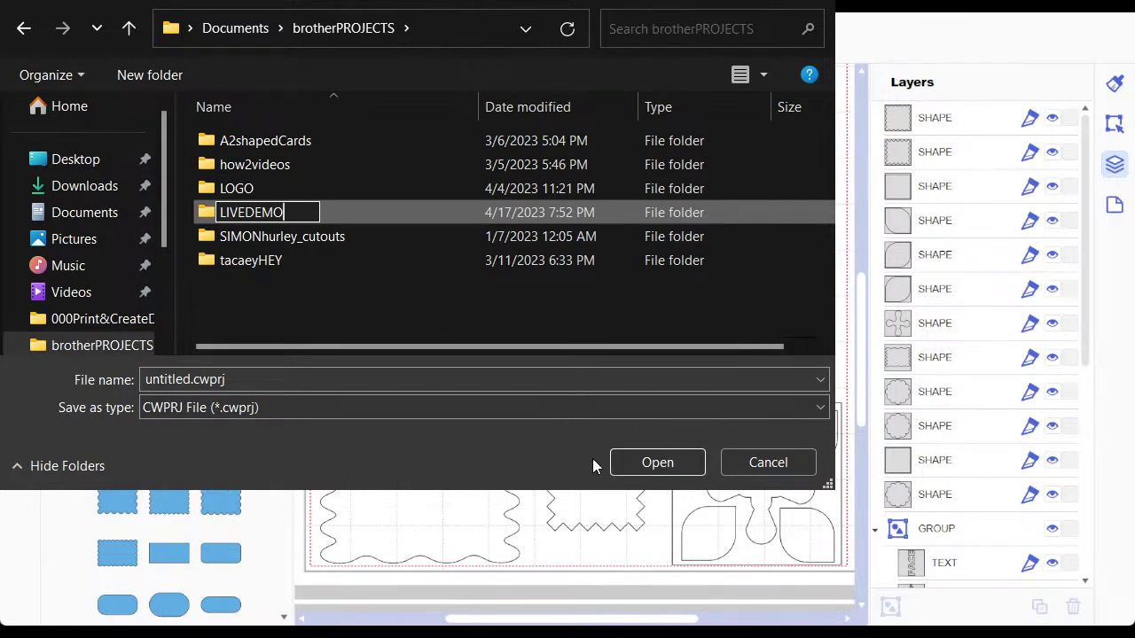
left_click(440, 283)
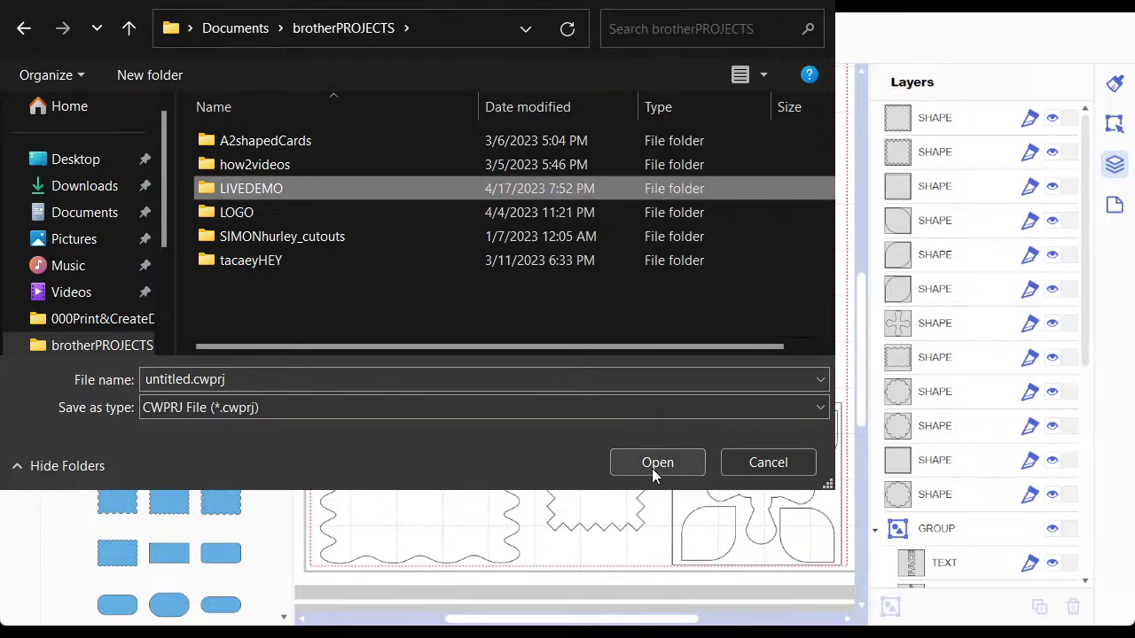
left_click(653, 473)
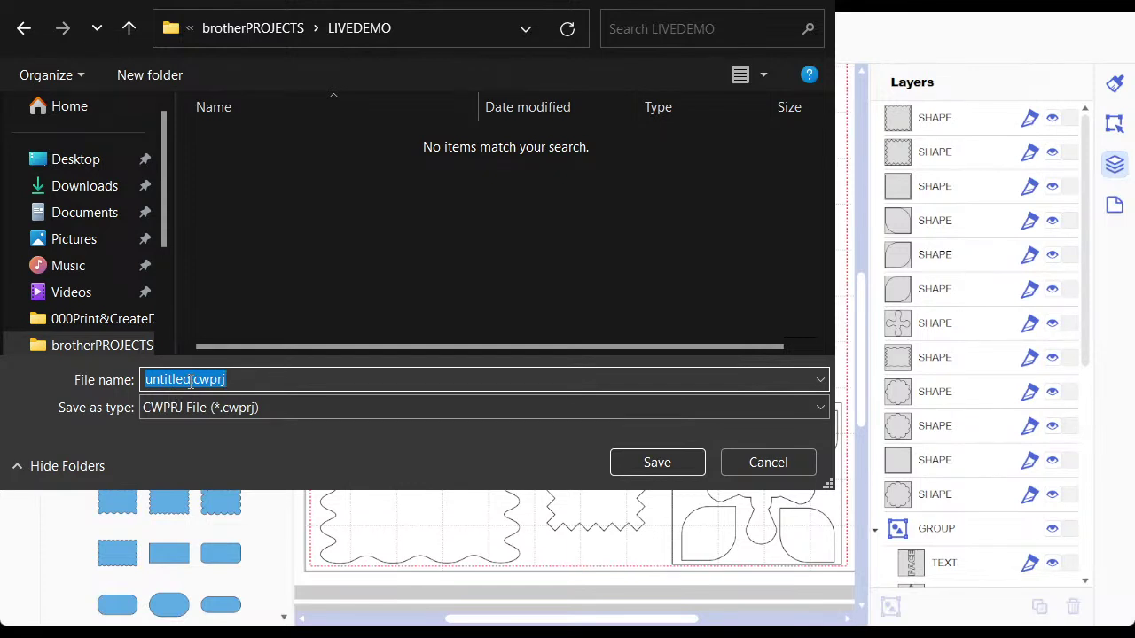
Step: Save the project as LIVEDEMO in CWPRJ format and export it to the same folder as LIVEDEMO.fcm
type("LIVEDE")
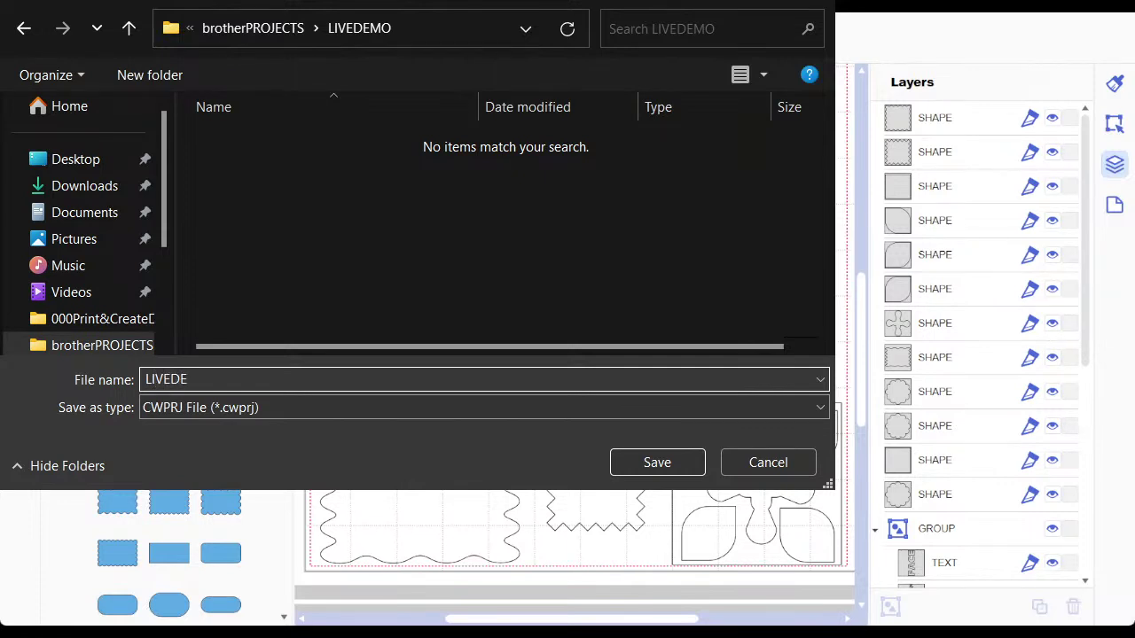
type("MO")
left_click(678, 468)
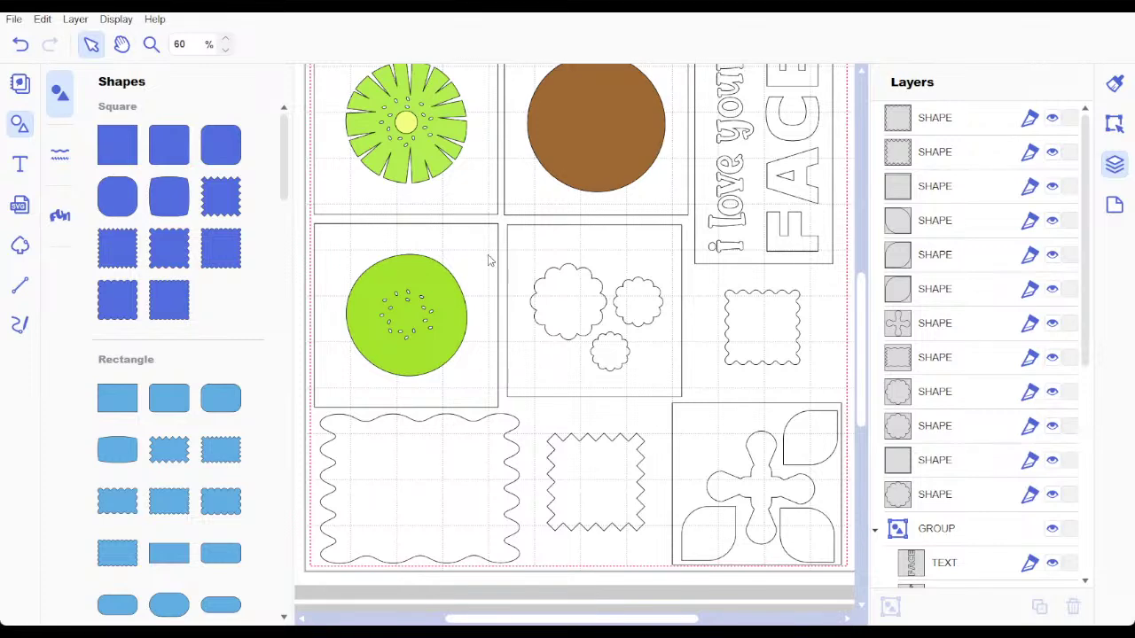
key("ctrl+s")
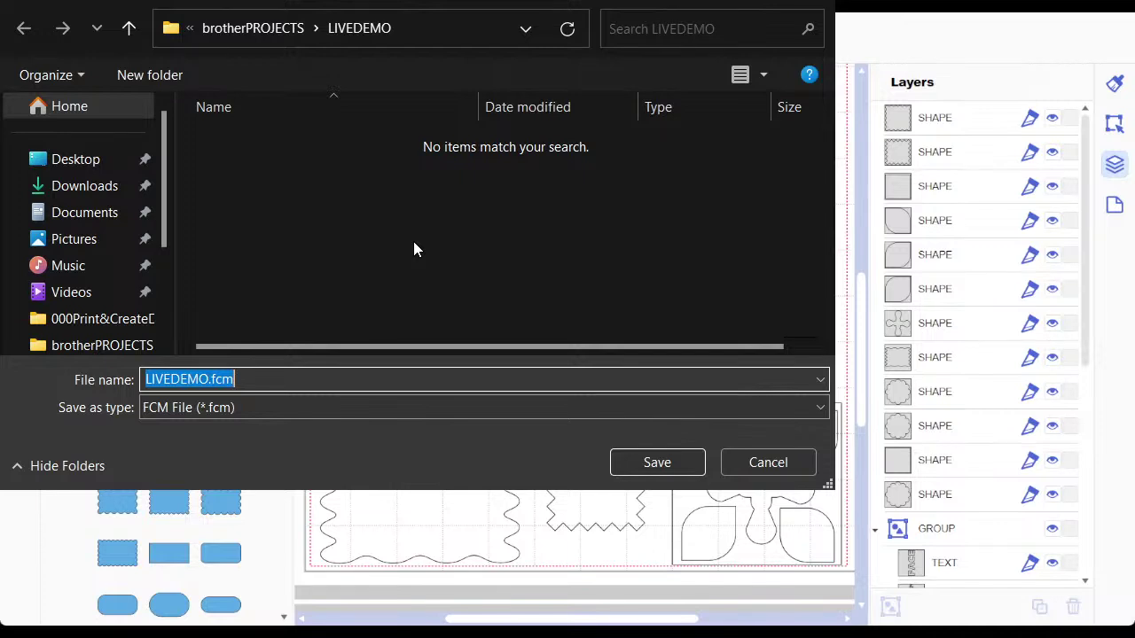
left_click(677, 470)
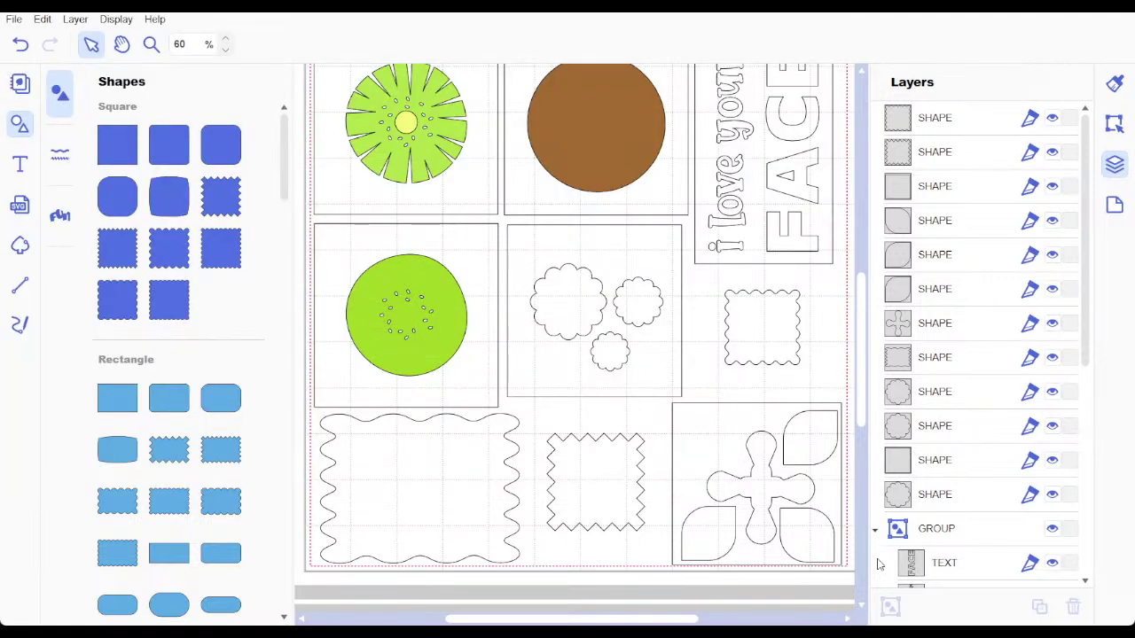